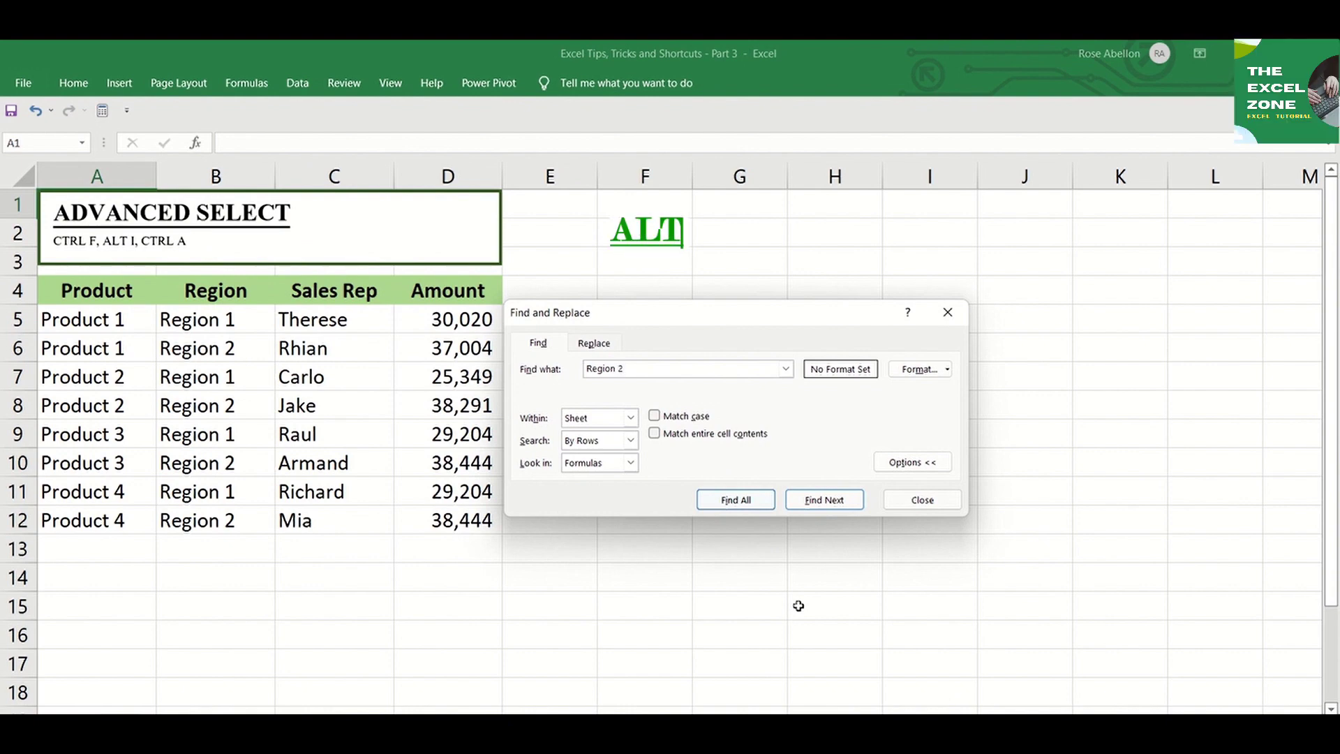
Find all cells containing Region 2, select every match, and make them bold.
{"action": "key", "text": "alt+i"}
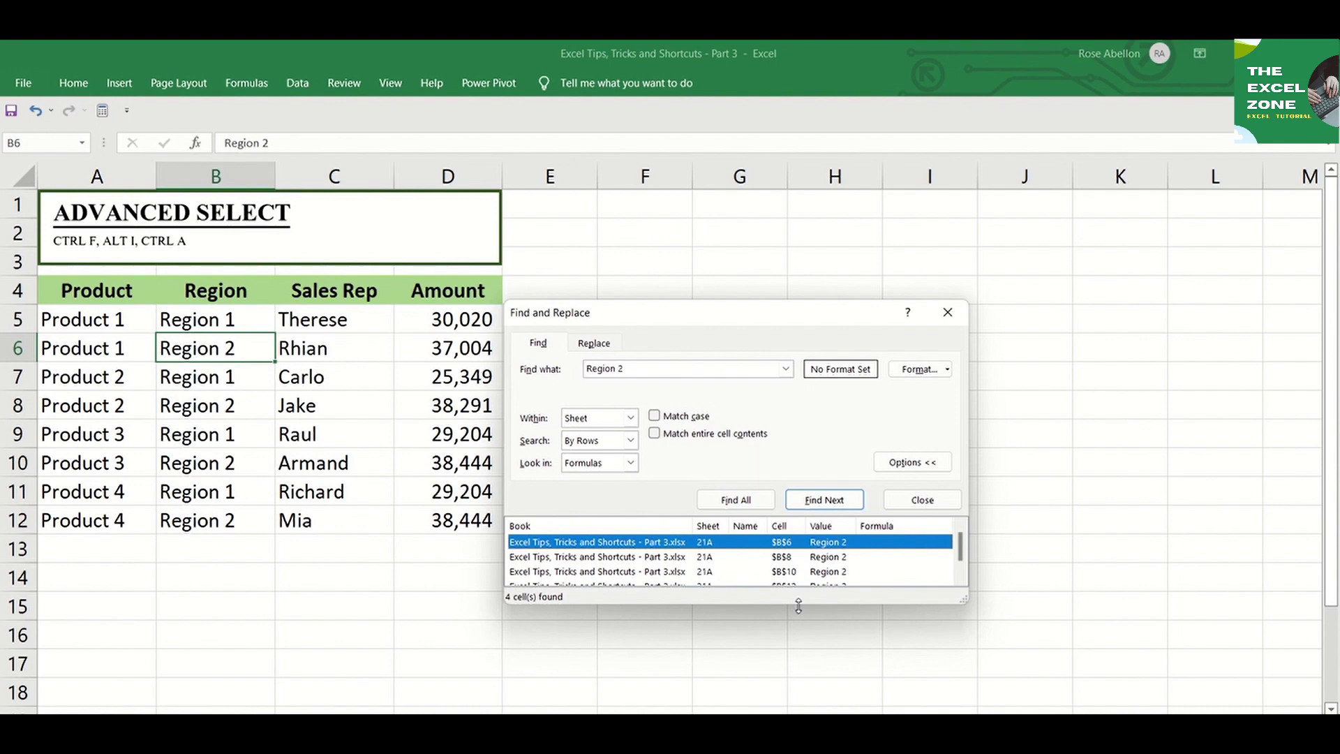
{"action": "key", "text": "ctrl+a"}
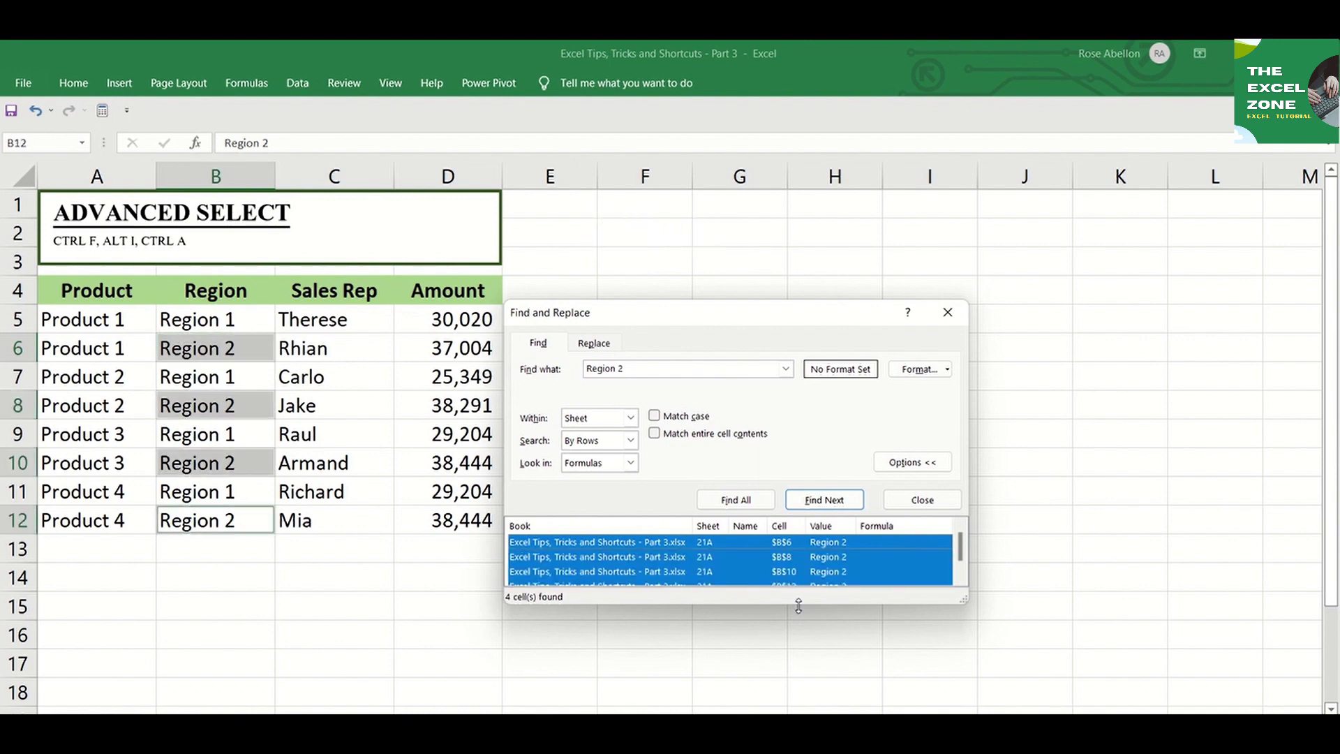
{"action": "key", "text": "Escape"}
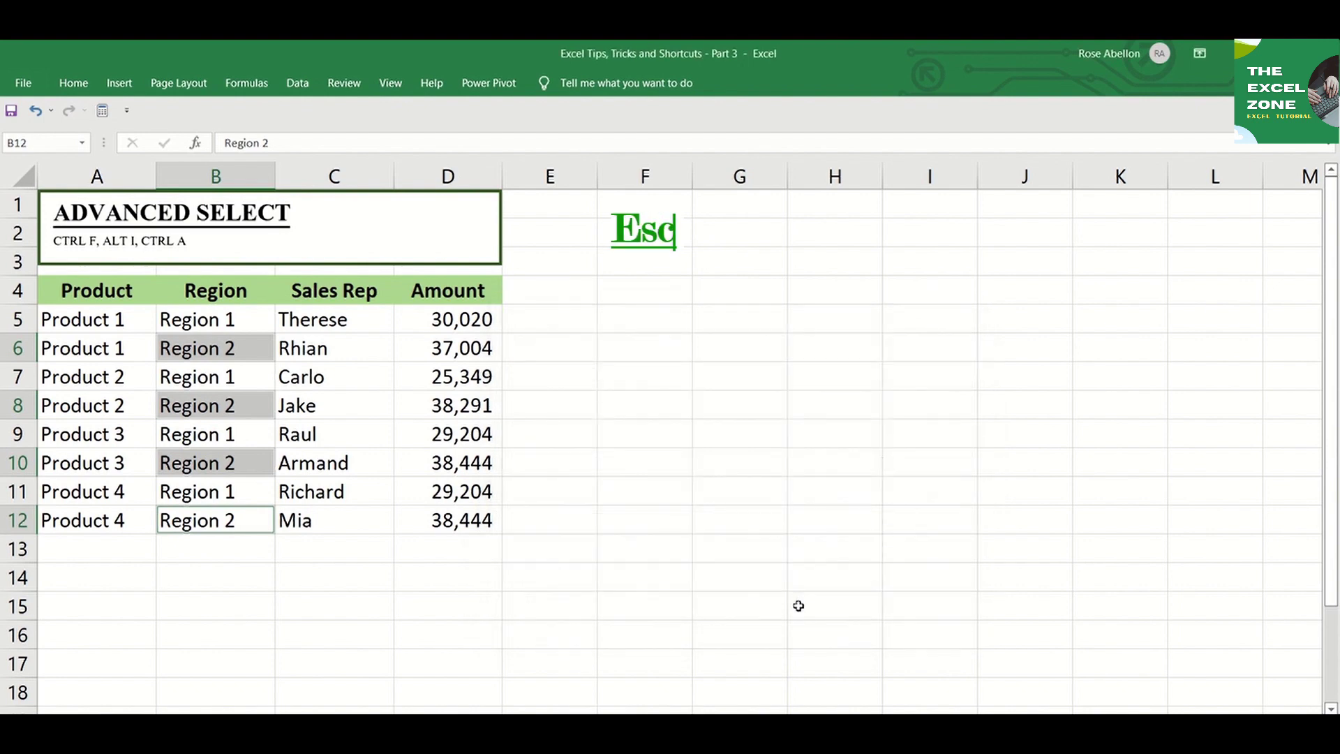
{"action": "key", "text": "ctrl+b"}
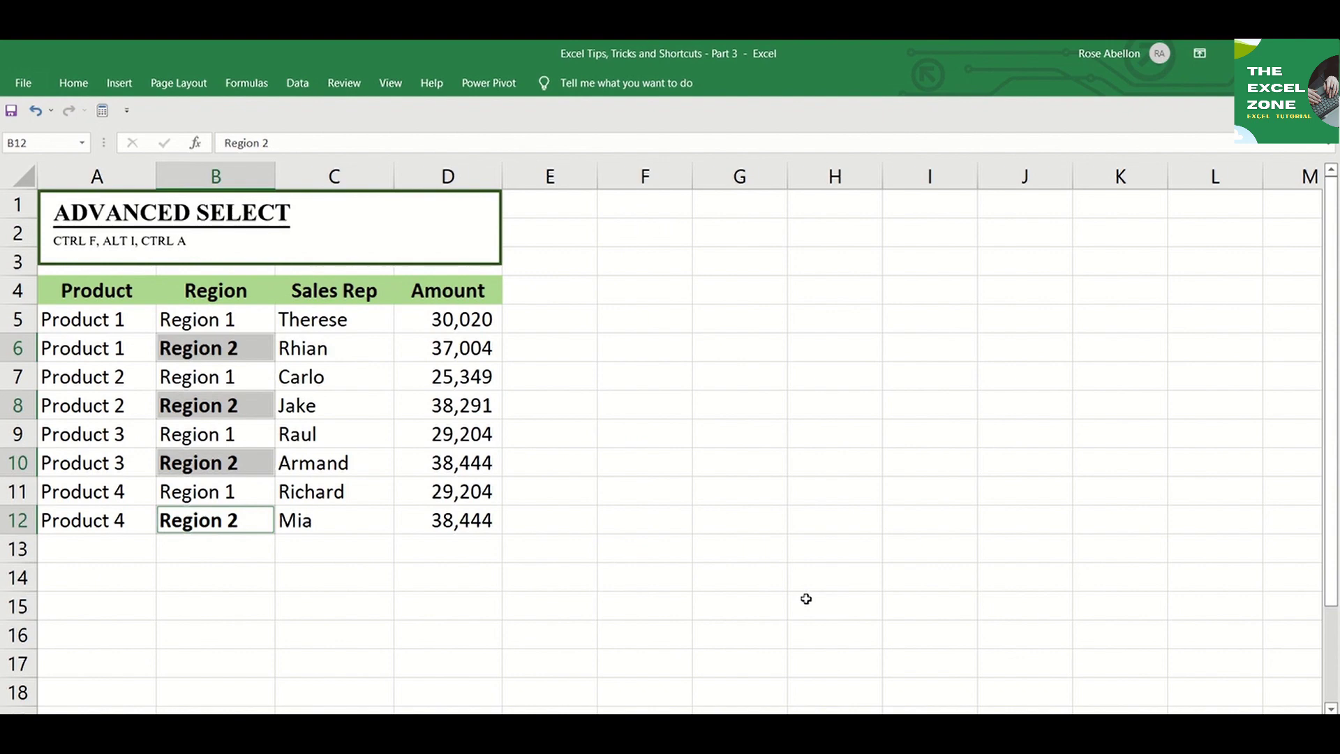
{"action": "key", "text": "Down"}
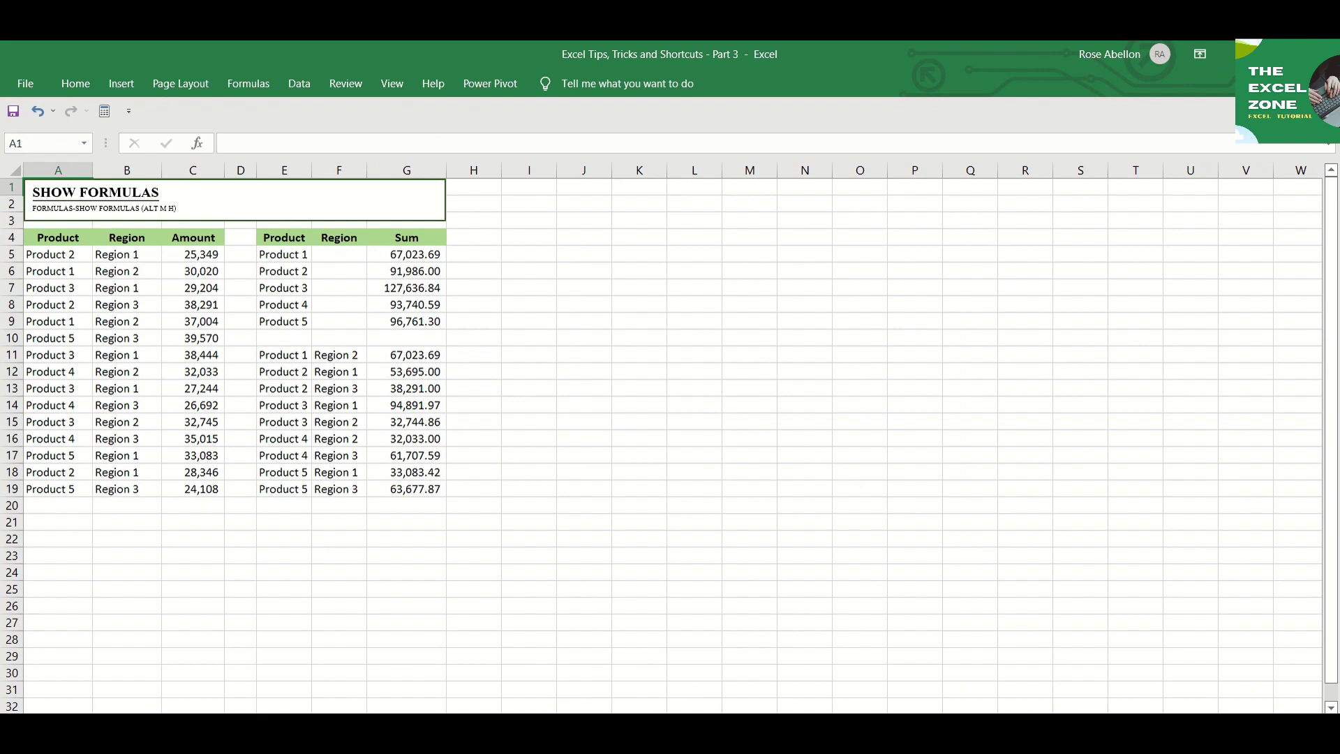
Inspect the SUMIFS formula behind the Product 3, Region 1 sum in cell G14 without changing it.
{"action": "scroll", "coordinate": [670, 438], "scroll_direction": "up", "scroll_amount": 3}
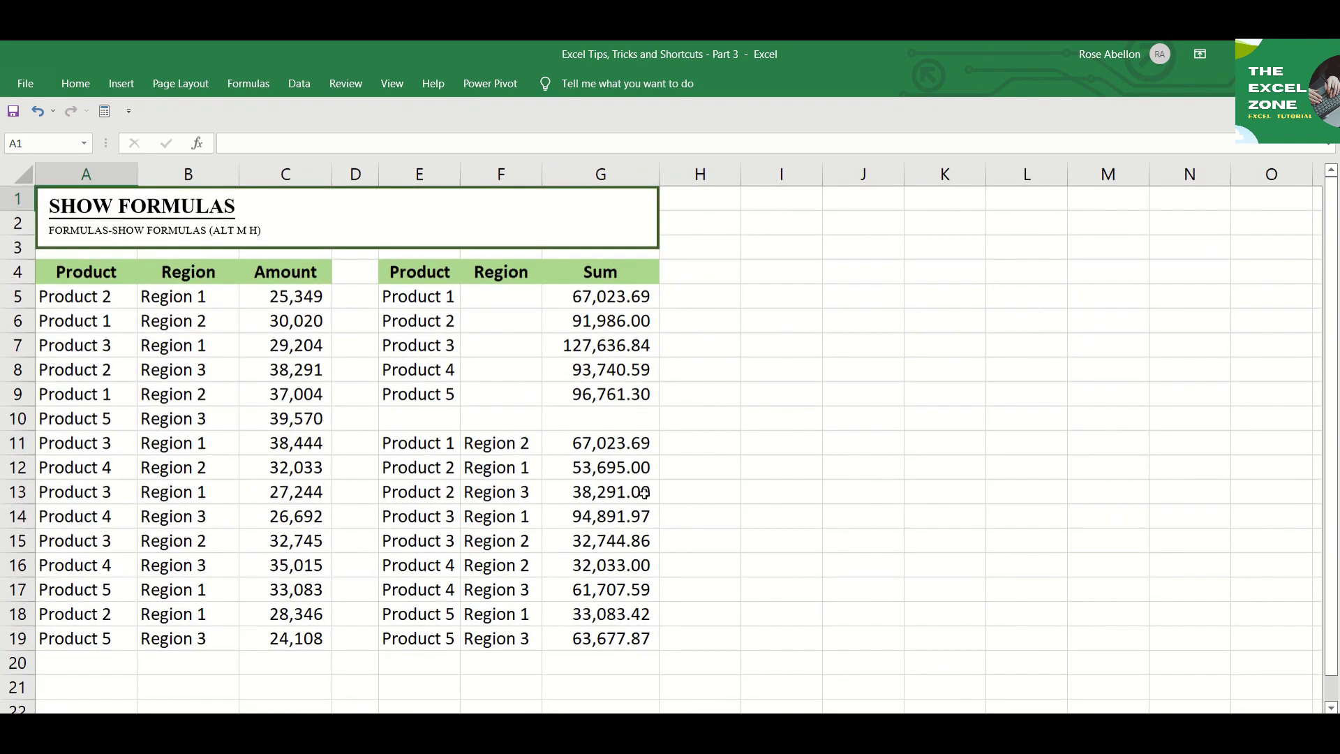
{"action": "left_click", "coordinate": [627, 512]}
{"action": "double_click", "coordinate": [628, 512]}
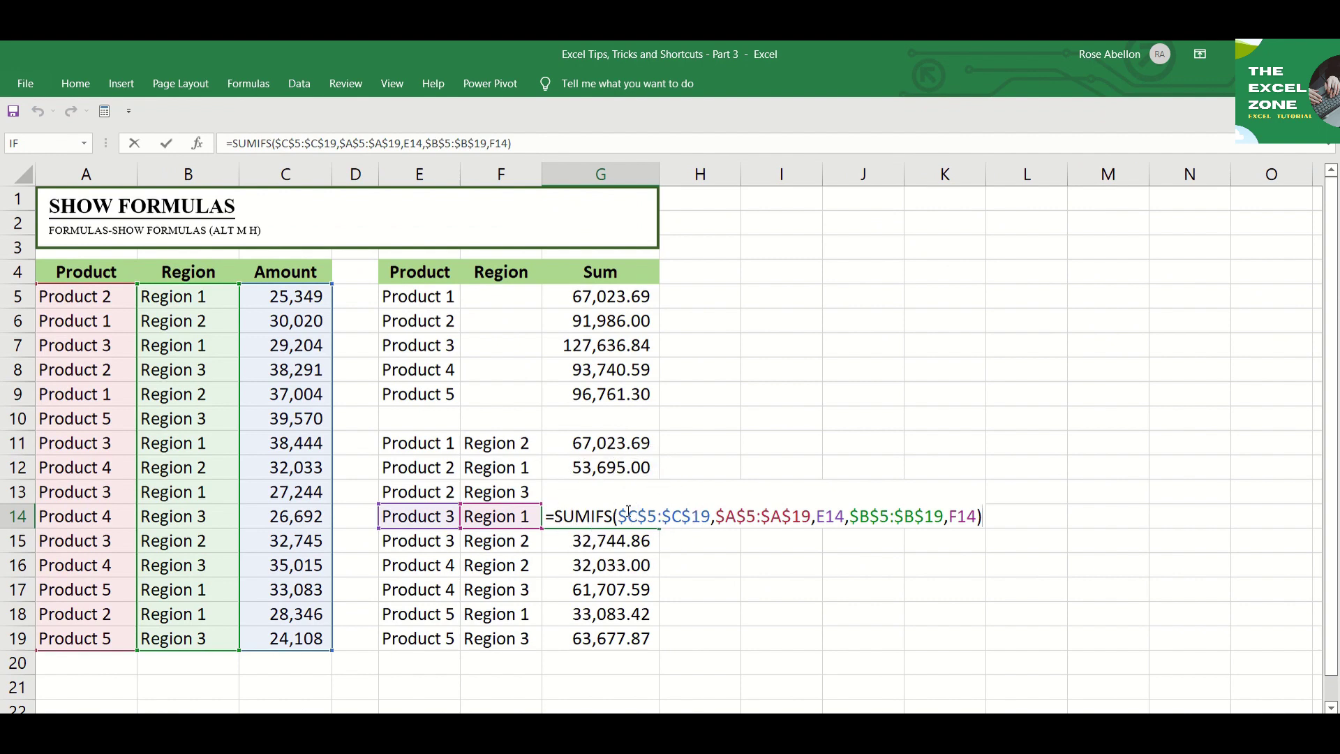
{"action": "key", "text": "Escape"}
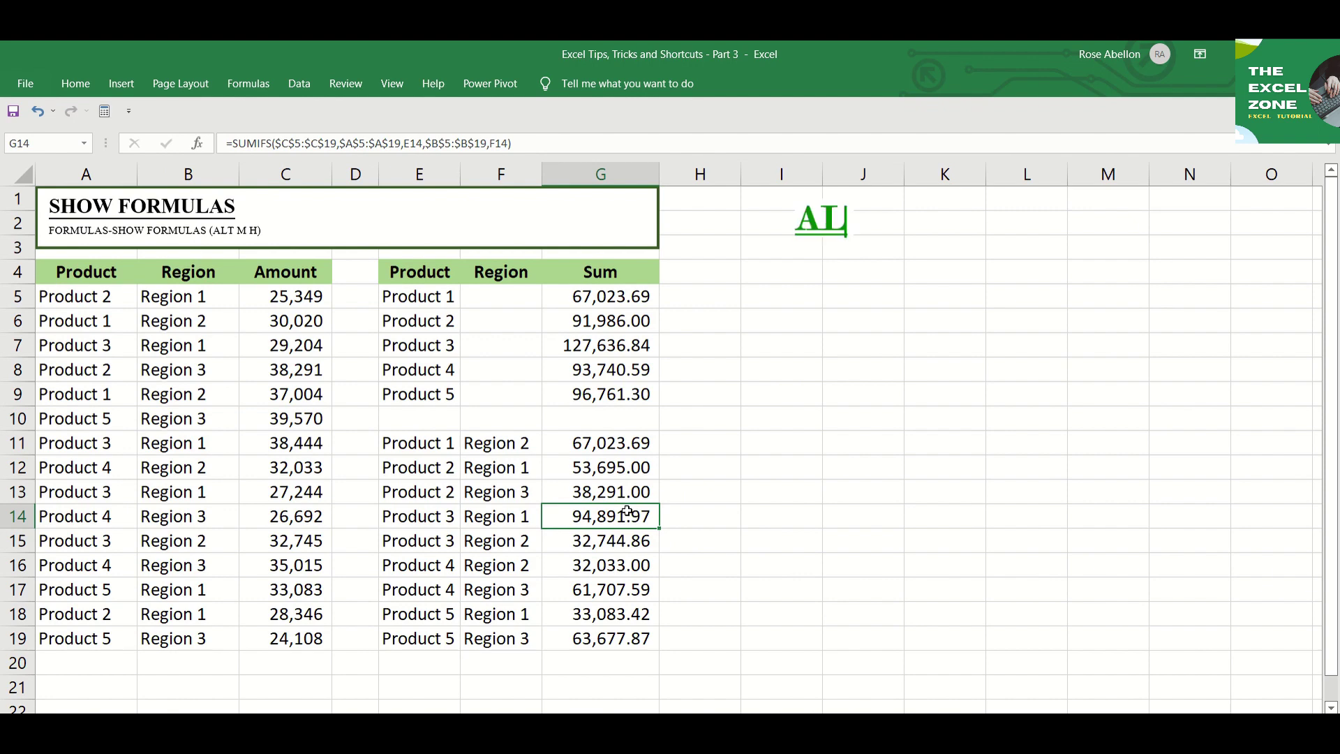
Show all formulas on the sheet with Show Formulas, and switch back to displaying values.
{"action": "key", "text": "alt"}
{"action": "key", "text": "m"}
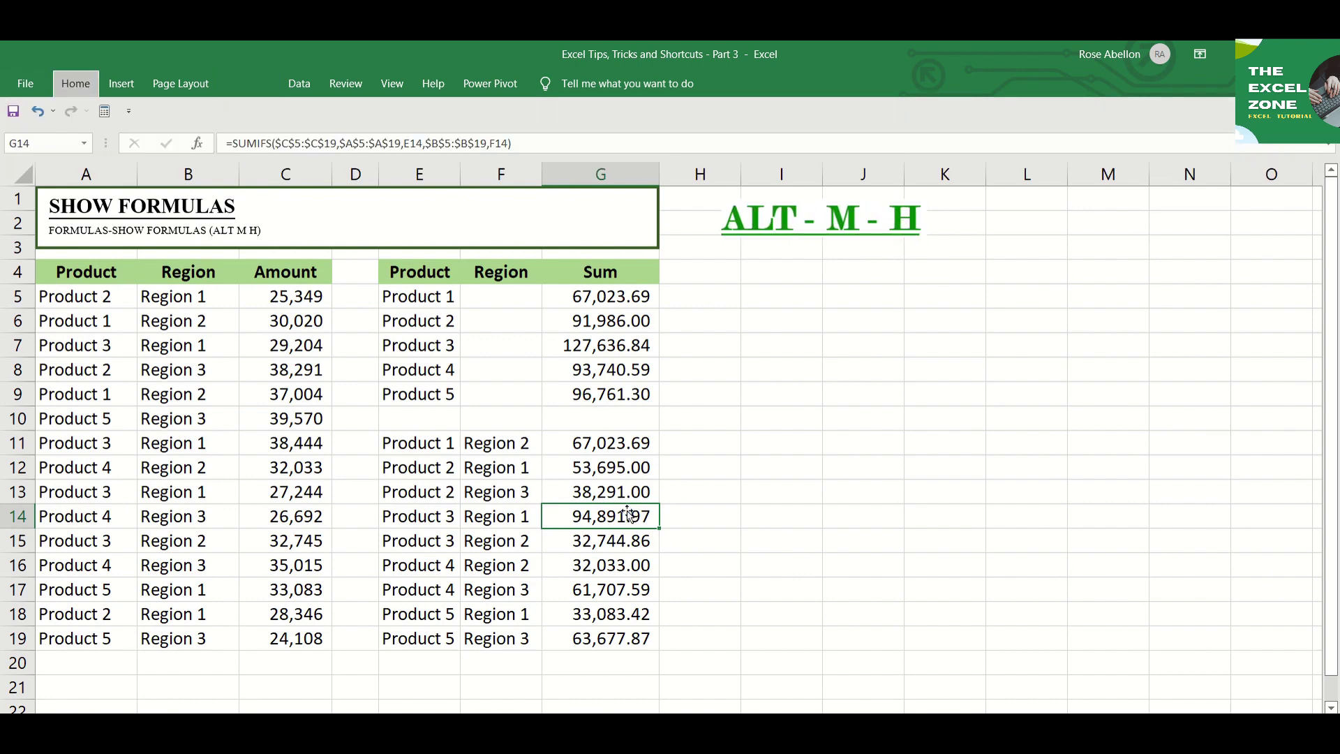
{"action": "key", "text": "h"}
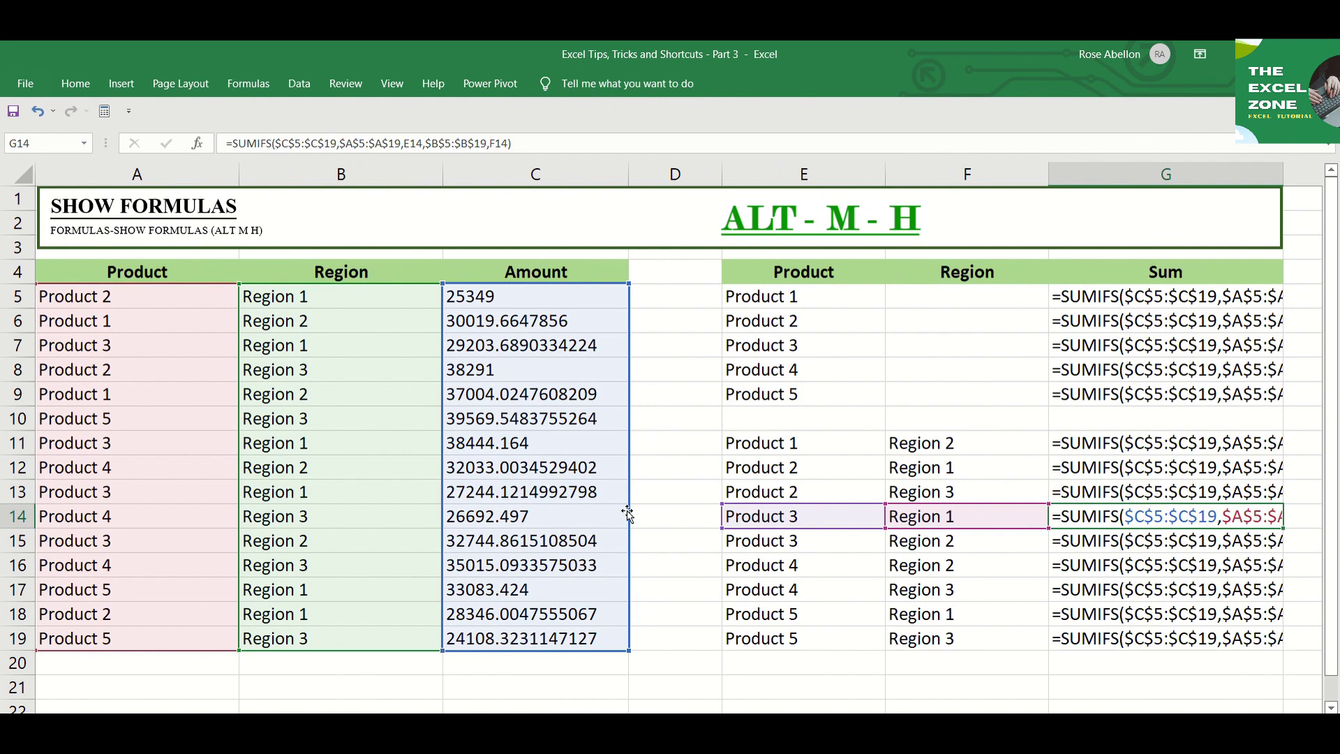
{"action": "key", "text": "alt"}
{"action": "key", "text": "m"}
{"action": "key", "text": "h"}
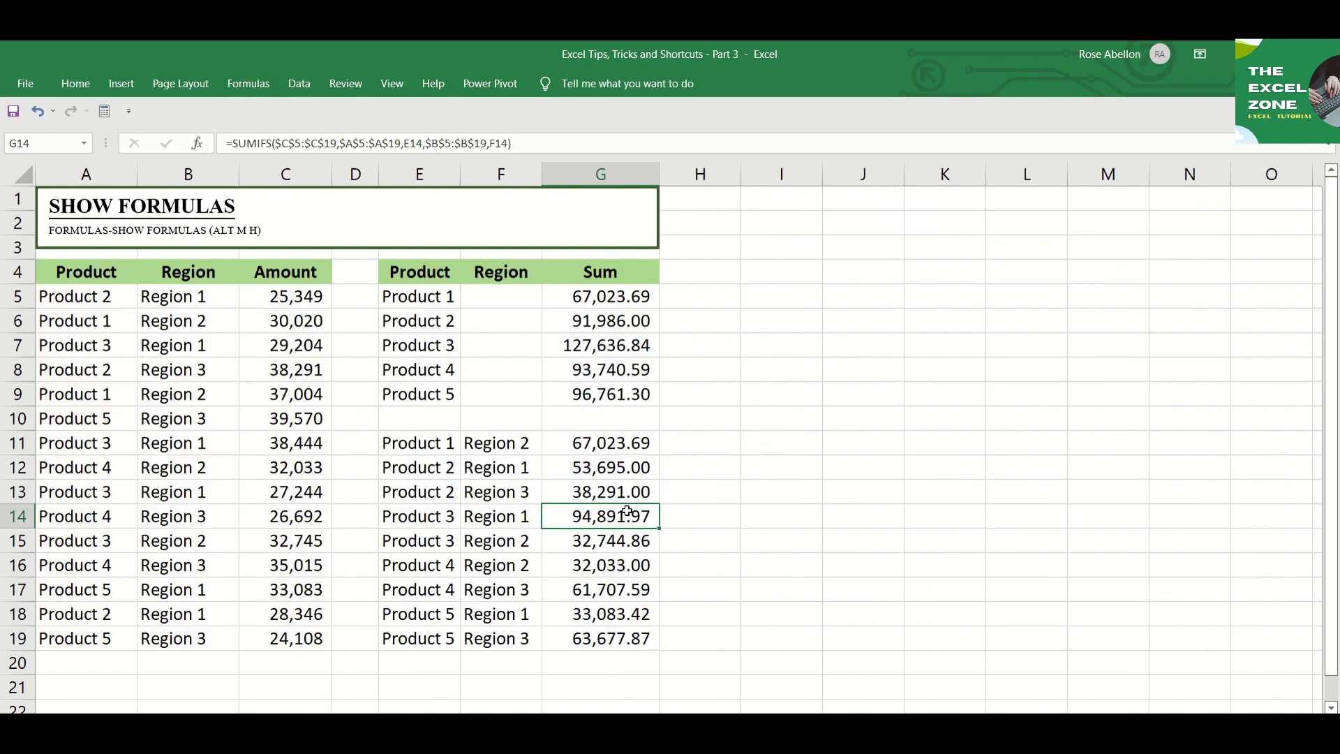
Turn on Show Formulas again using the formula auditing command, and turn it off.
{"action": "left_click", "coordinate": [257, 88]}
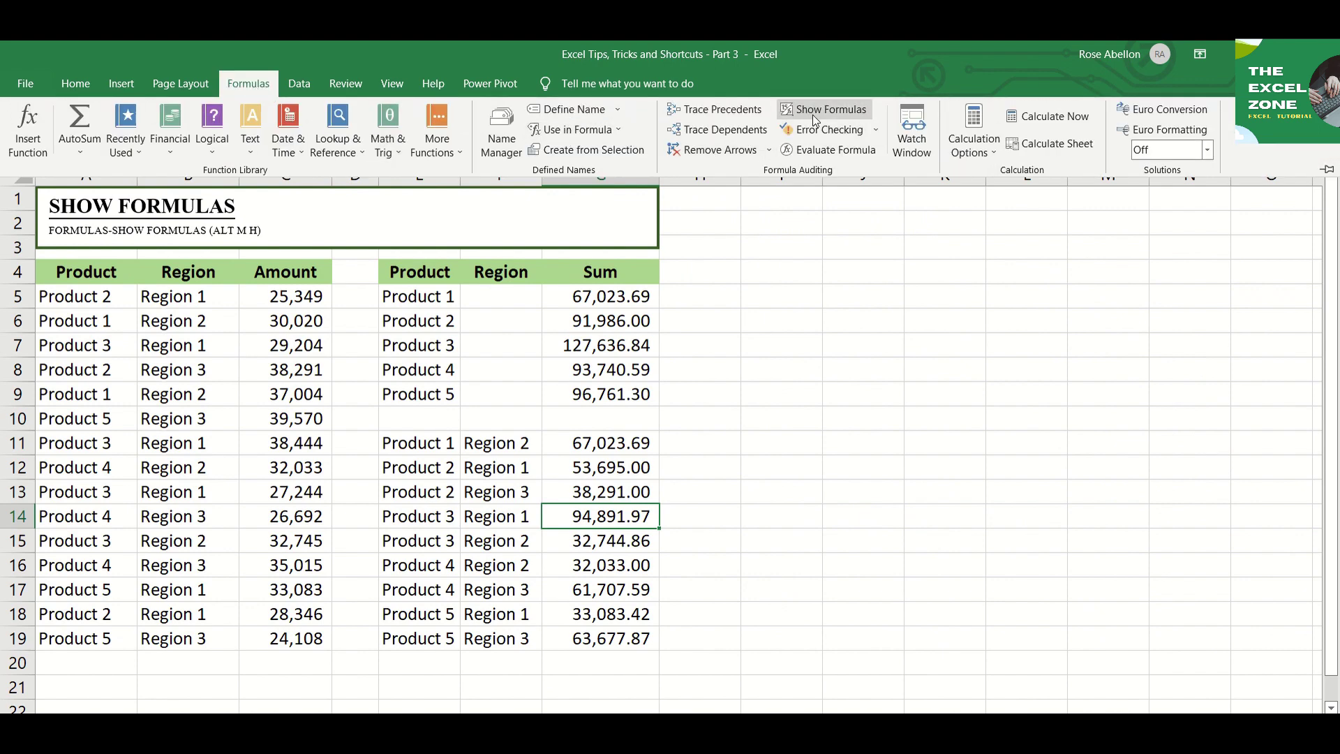
{"action": "left_click", "coordinate": [819, 111]}
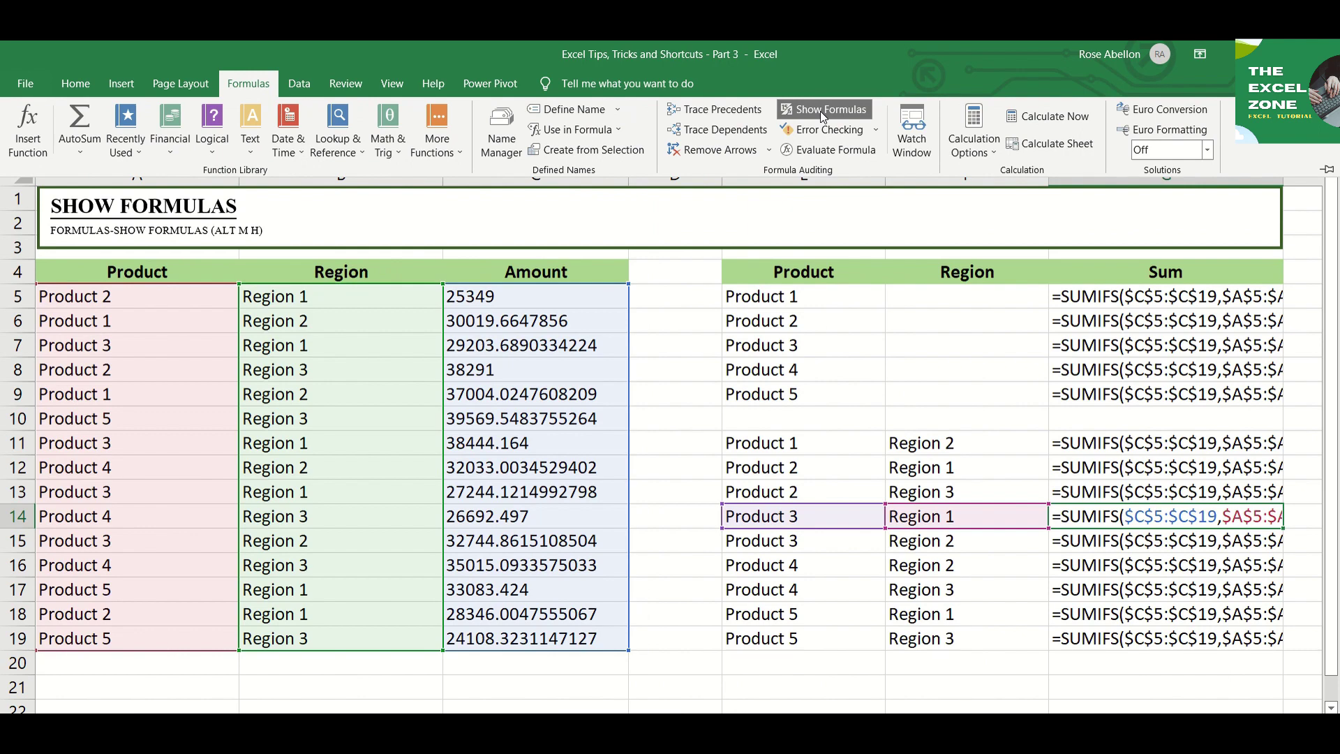
{"action": "left_click", "coordinate": [819, 111]}
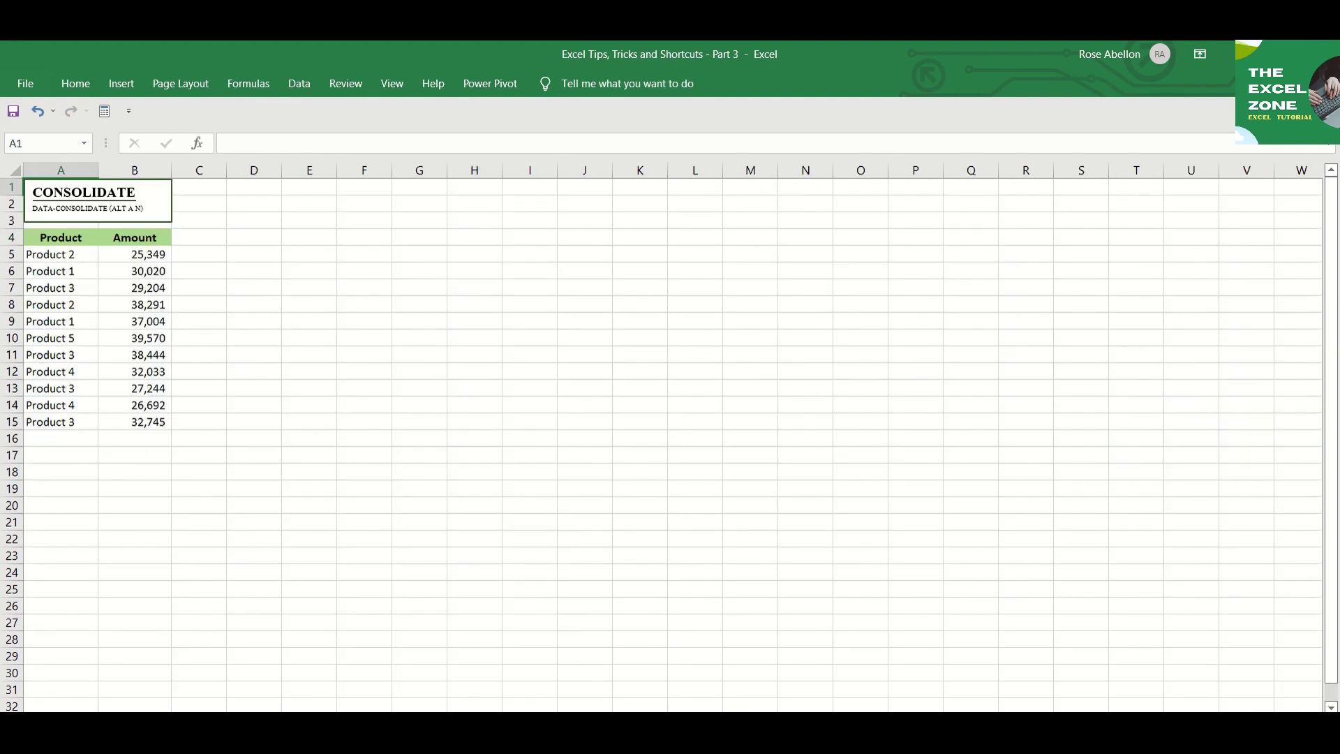
Select cell D5 on the CONSOLIDATE sheet as the destination for the consolidated data.
{"action": "scroll", "coordinate": [662, 437], "scroll_direction": "up", "scroll_amount": 4}
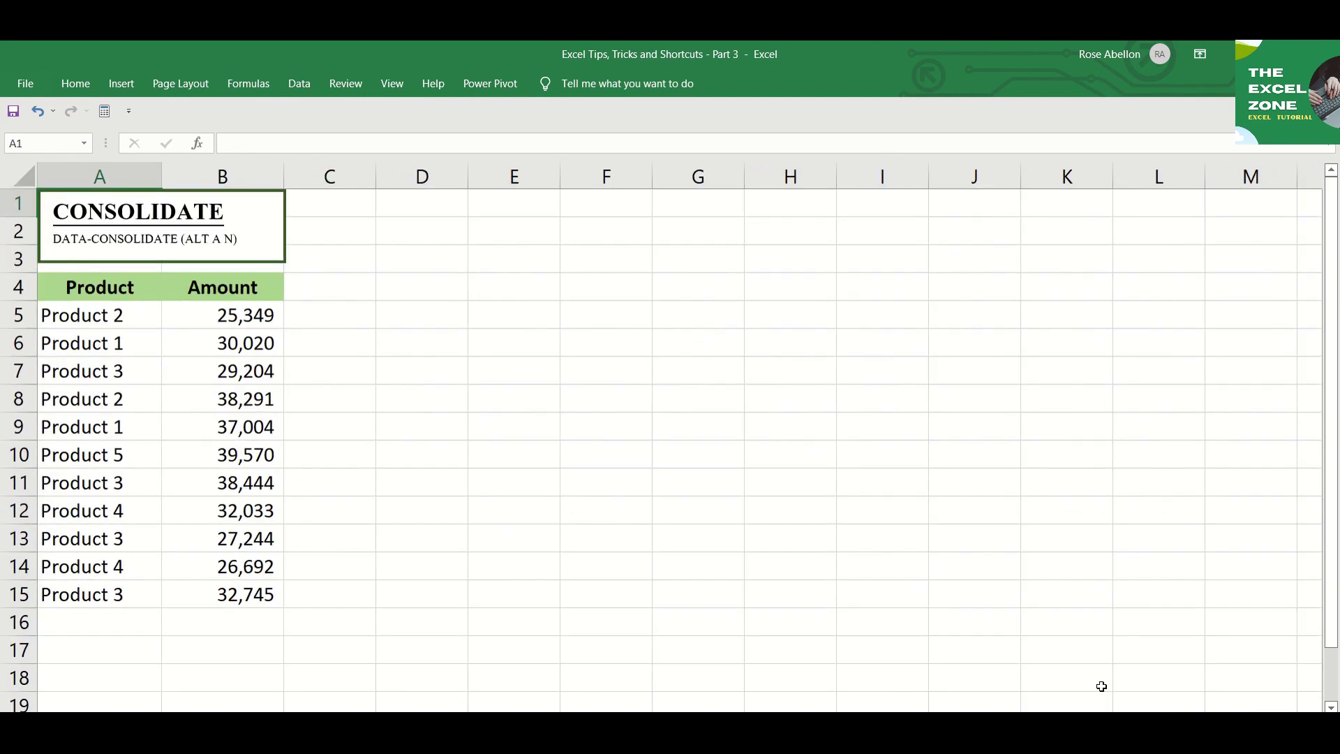
{"action": "left_click", "coordinate": [358, 317]}
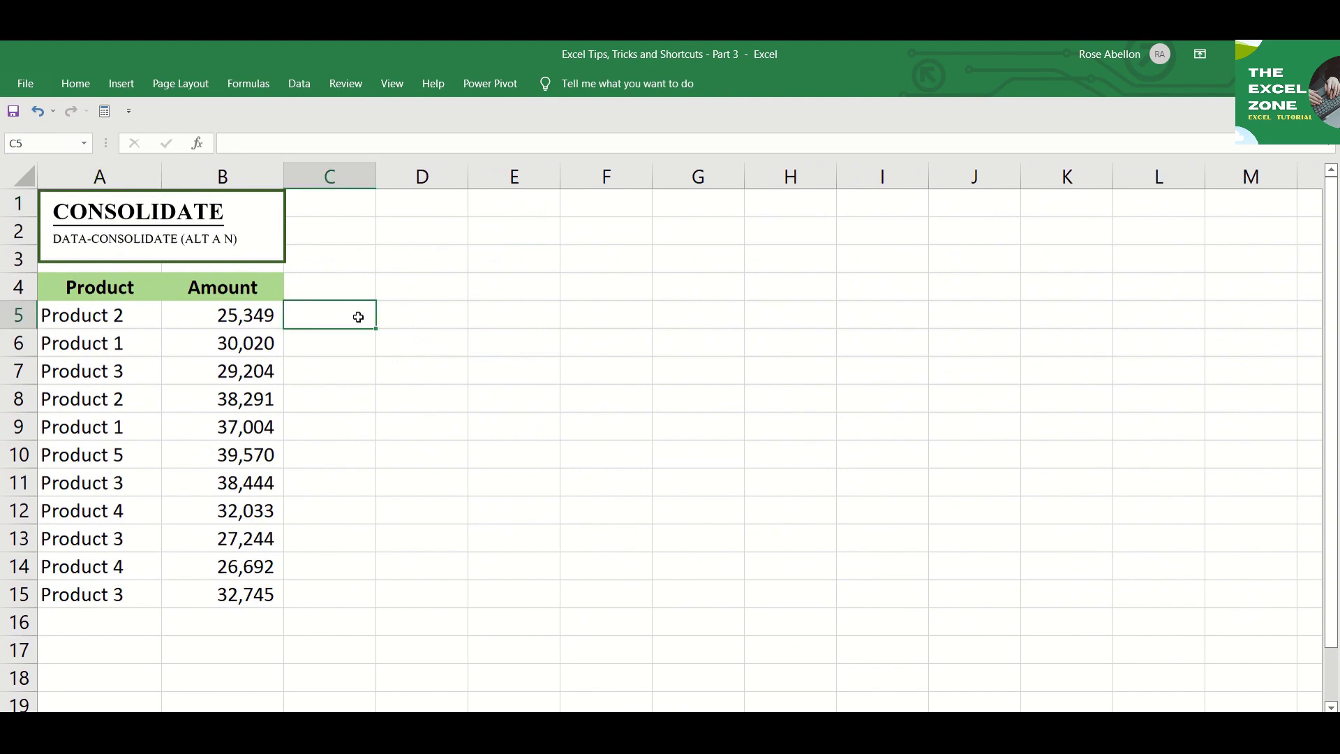
{"action": "key", "text": "Right"}
{"action": "key", "text": "alt"}
{"action": "key", "text": "a"}
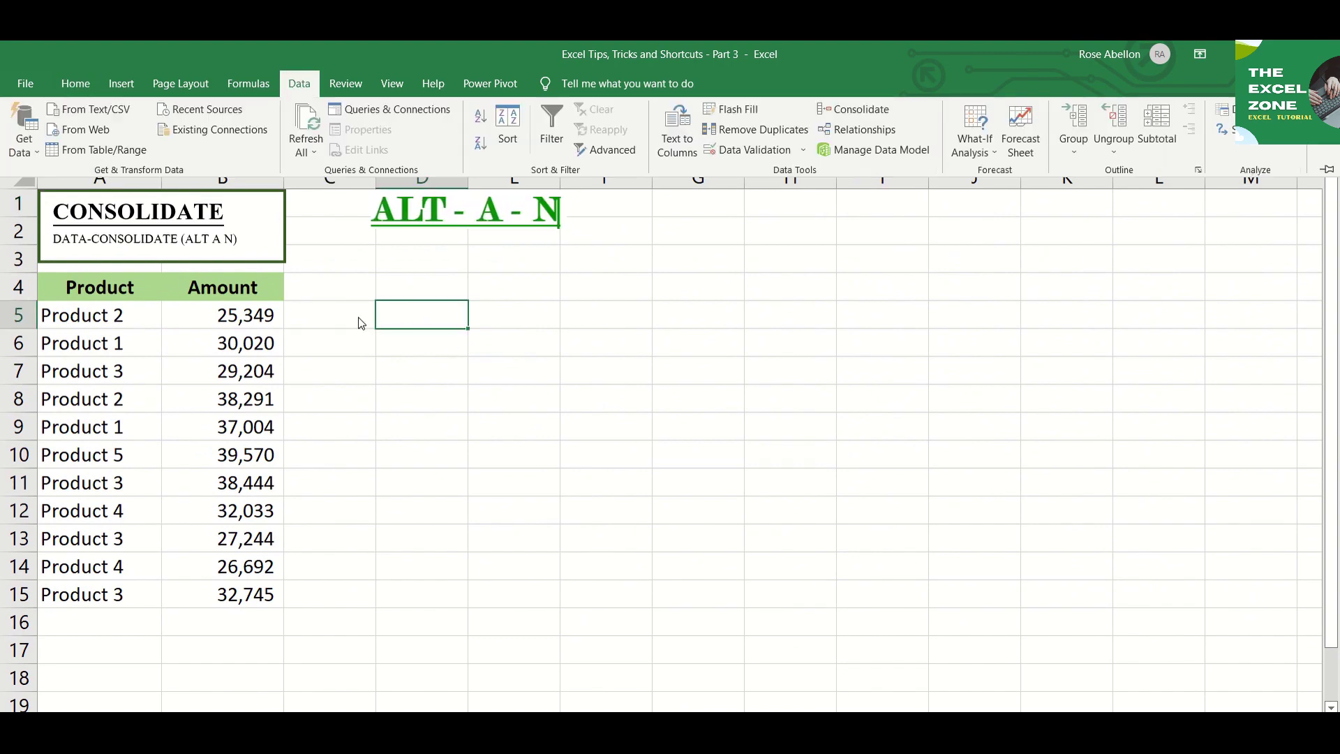
{"action": "key", "text": "n"}
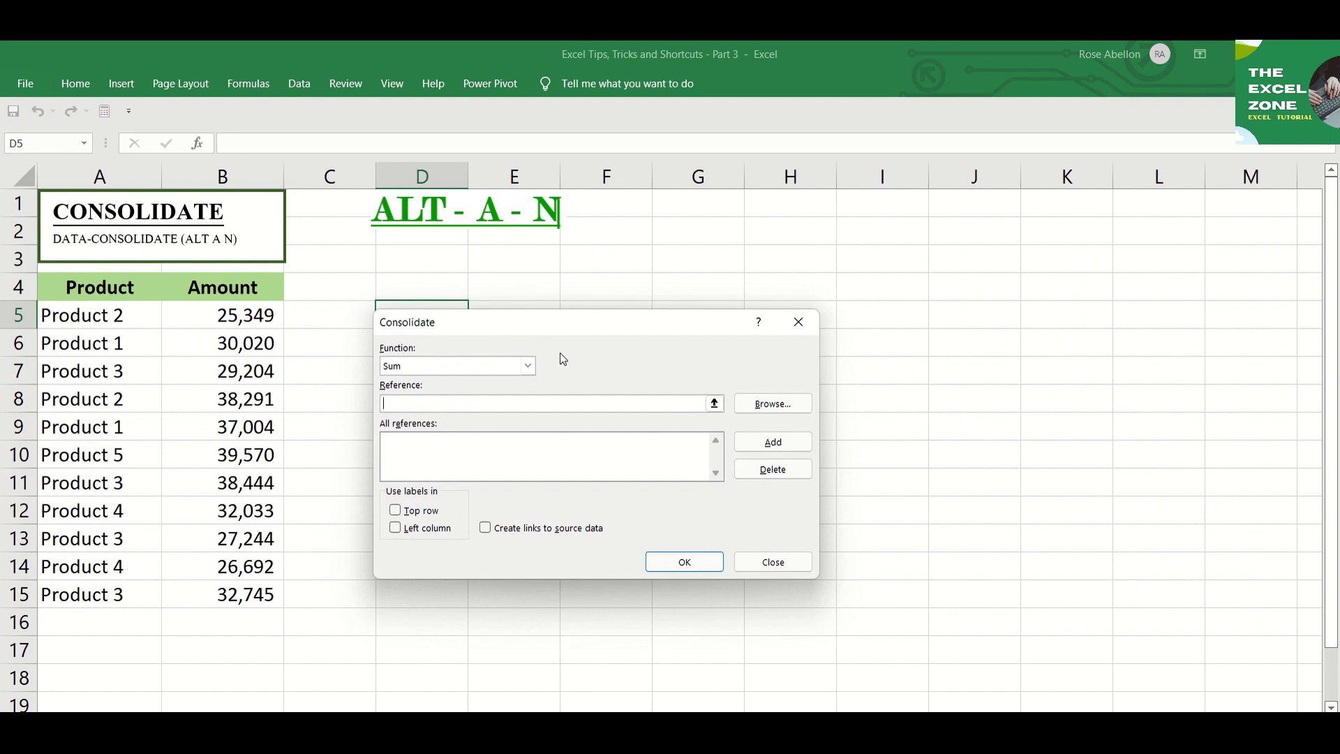
{"action": "key", "text": "Escape"}
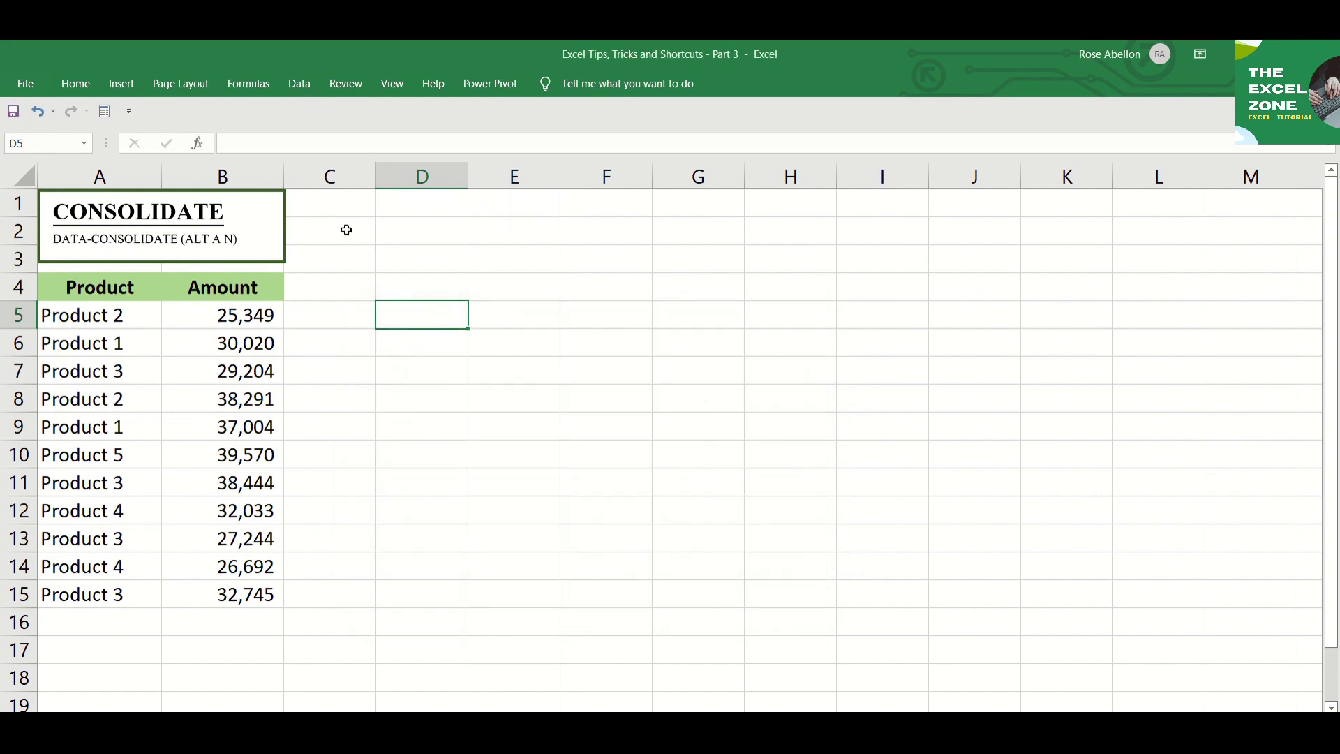
{"action": "left_click", "coordinate": [303, 86]}
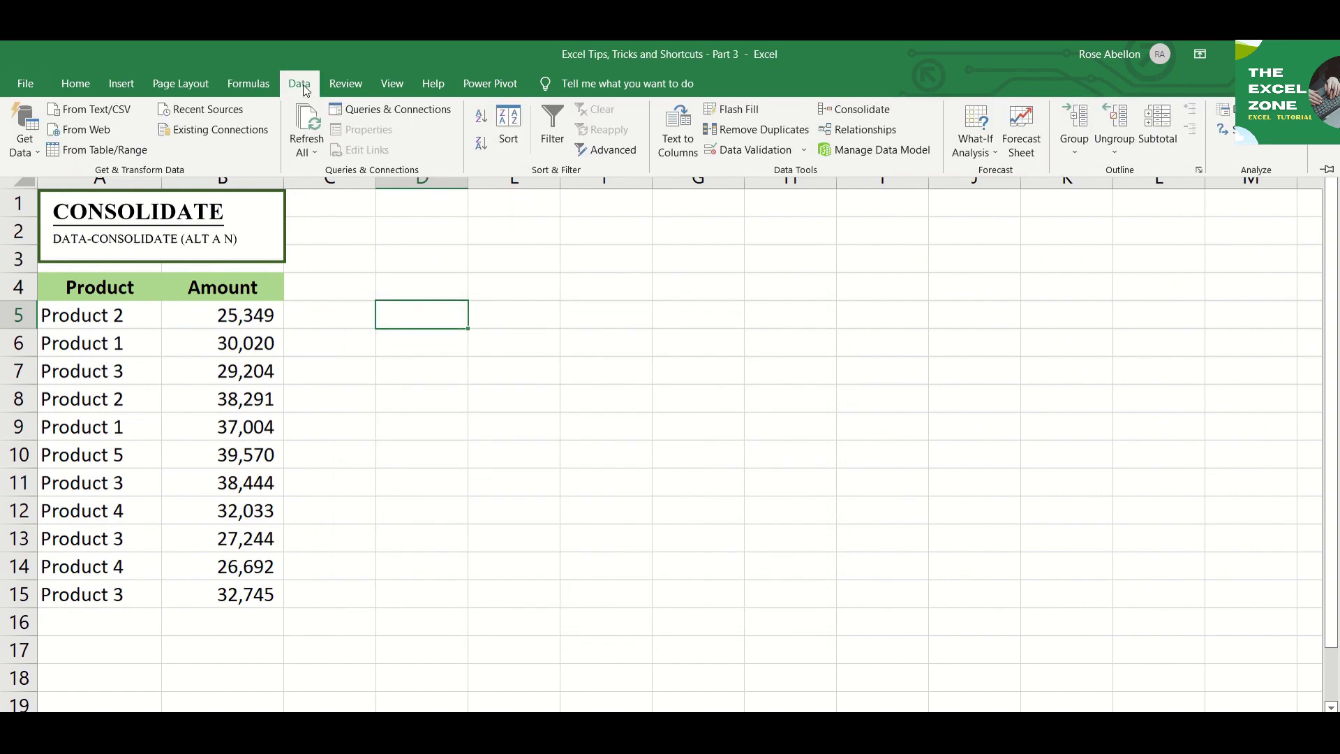
{"action": "left_click", "coordinate": [857, 111]}
{"action": "key", "text": "Escape"}
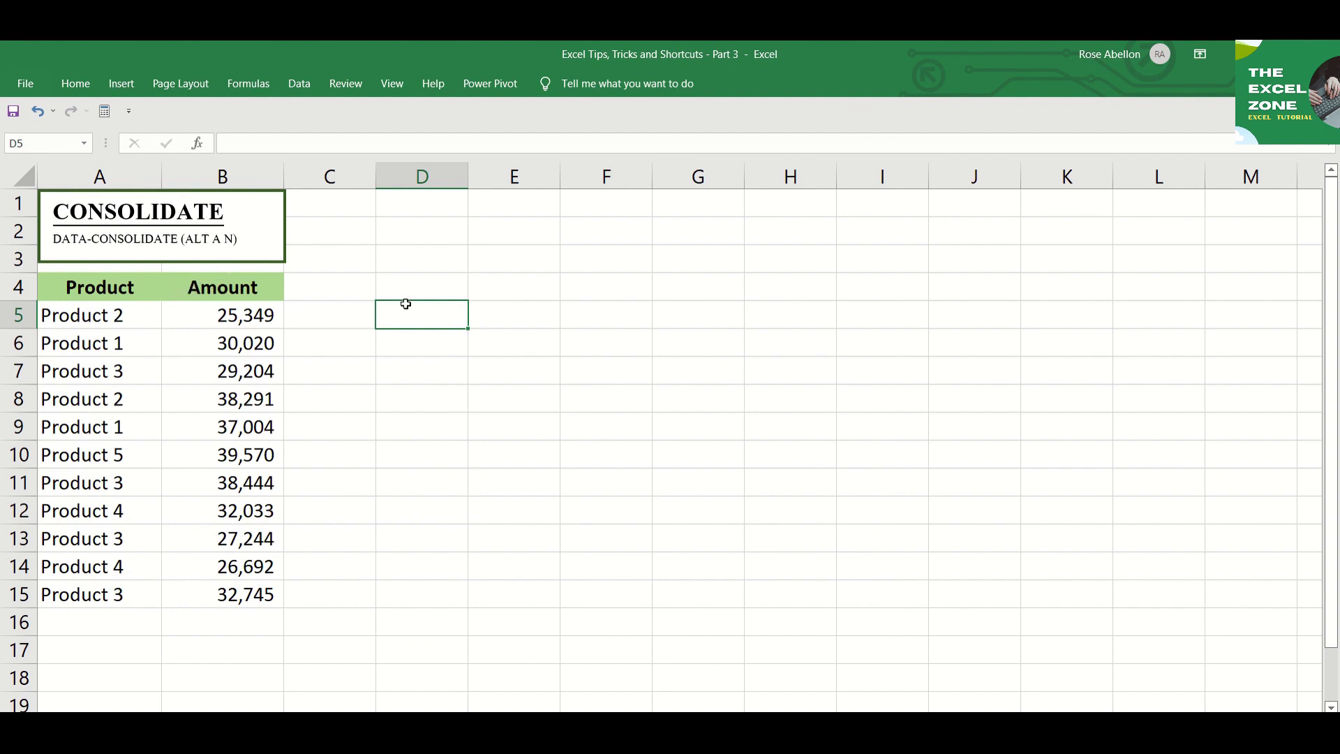
Start a consolidation at cell D5, review the available functions, and keep Sum.
{"action": "key", "text": "alt"}
{"action": "key", "text": "a"}
{"action": "key", "text": "n"}
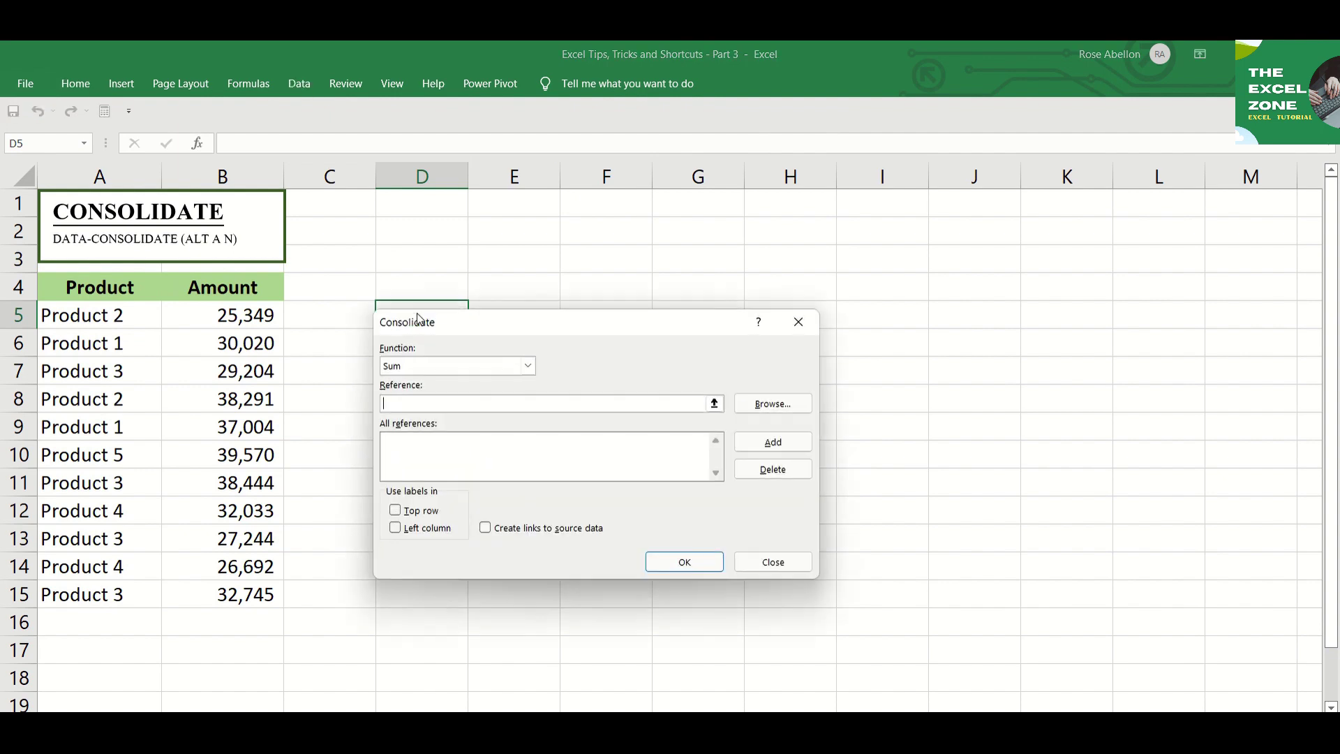
{"action": "left_click", "coordinate": [424, 370]}
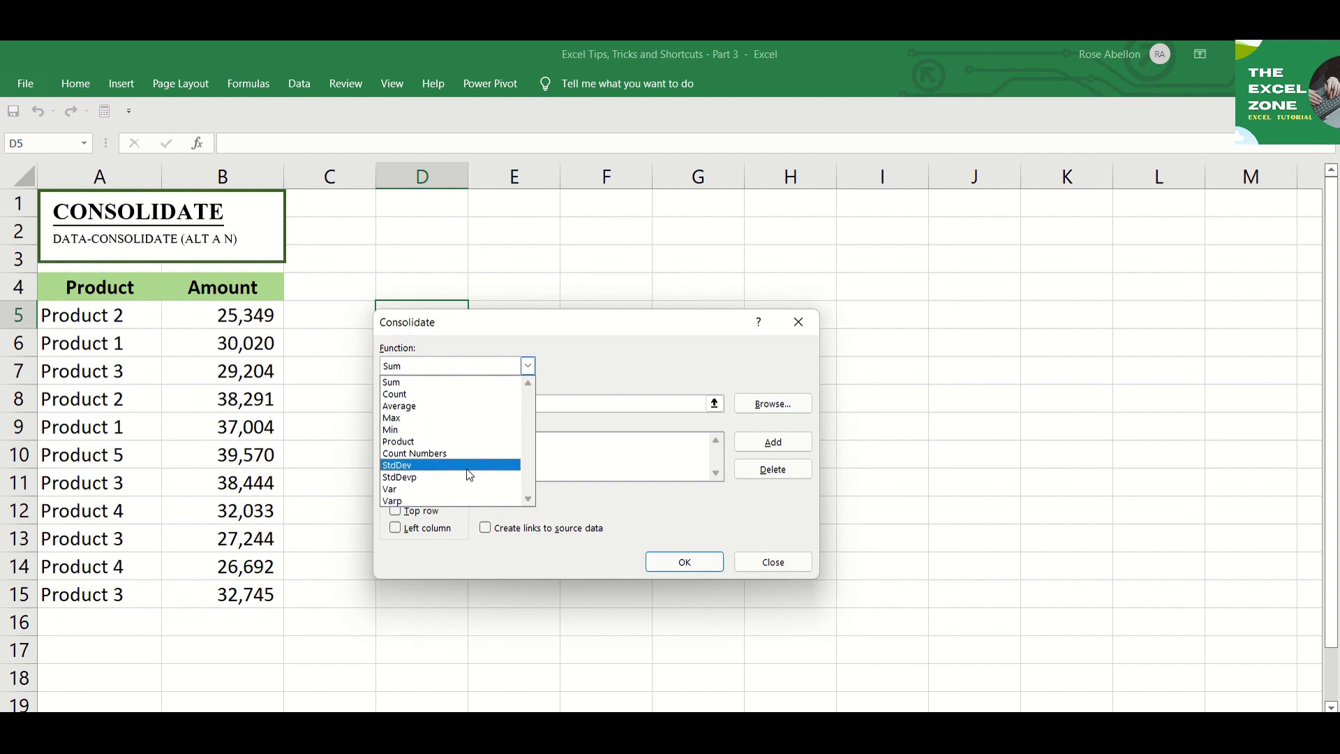
{"action": "left_click", "coordinate": [553, 481]}
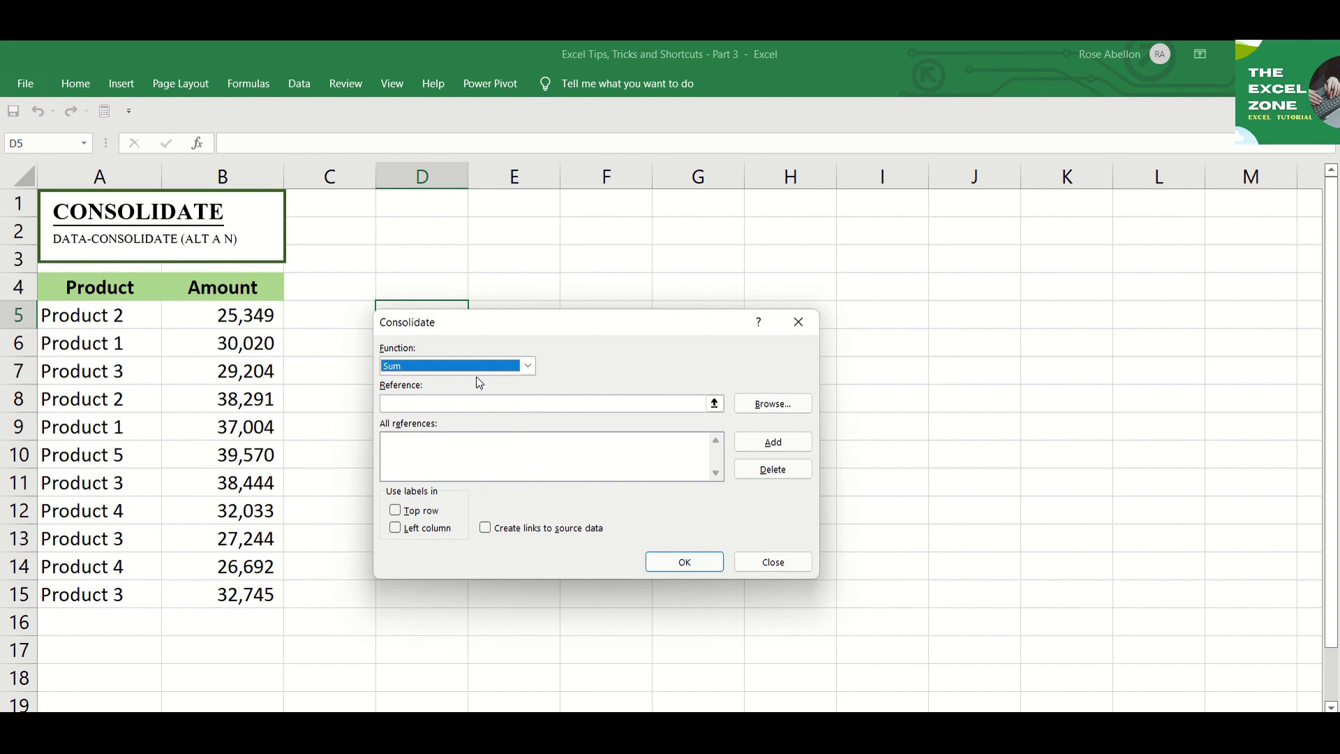
Consolidate the product and amount range $A$5:$B$15, using labels in the left column.
{"action": "left_click", "coordinate": [470, 403]}
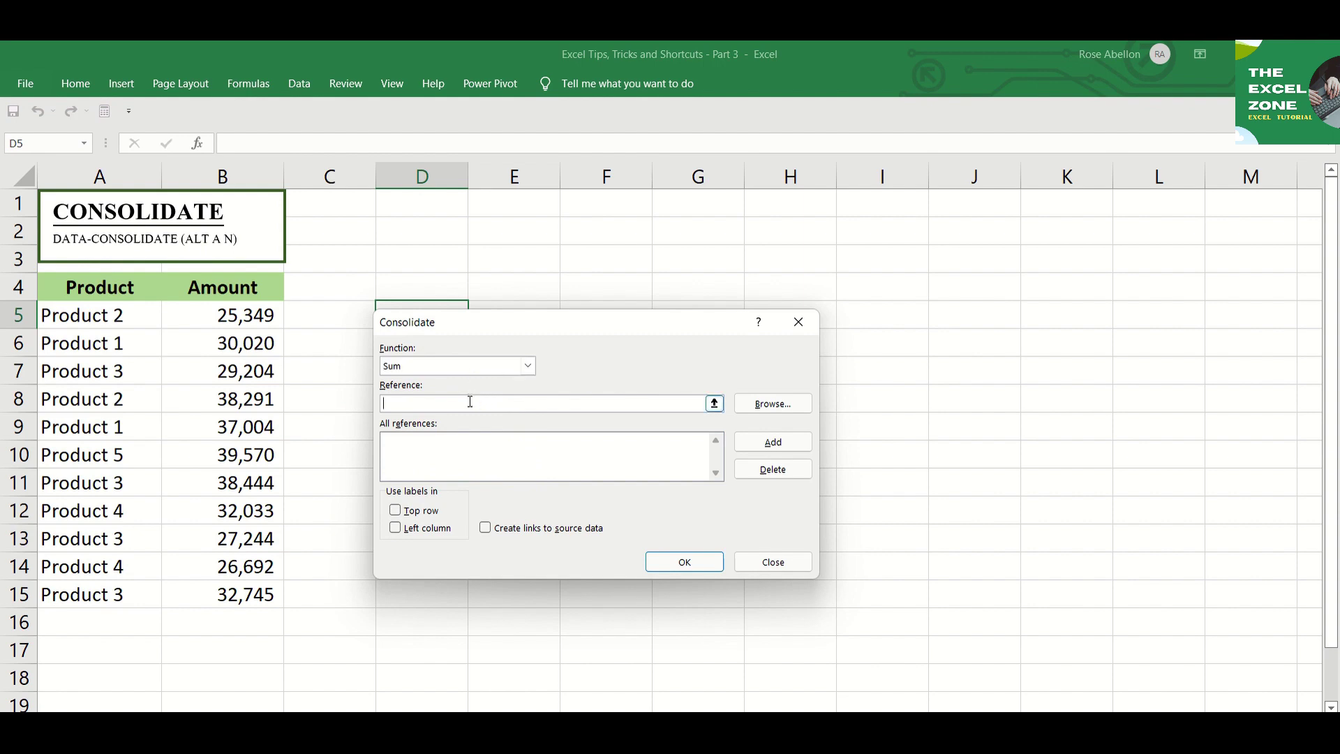
{"action": "left_click_drag", "start_coordinate": [66, 323], "coordinate": [97, 567]}
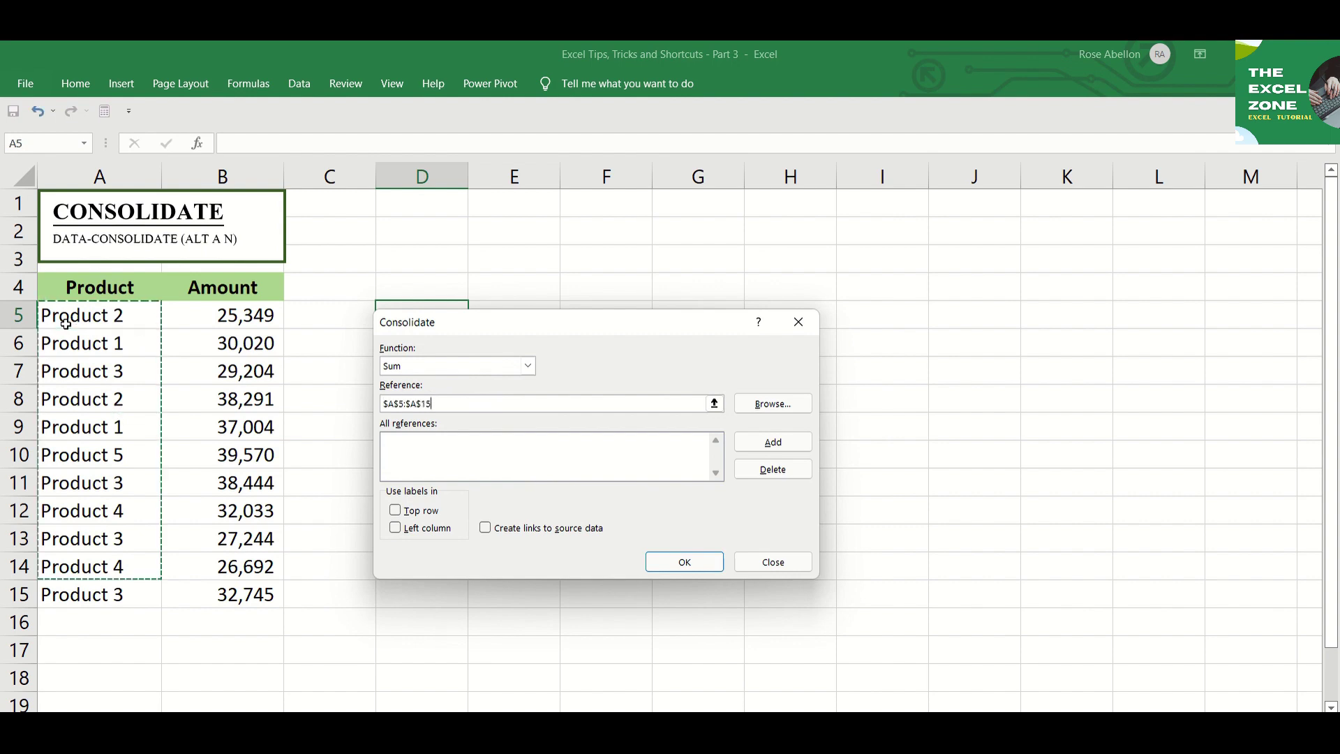
{"action": "key", "text": "shift+Right"}
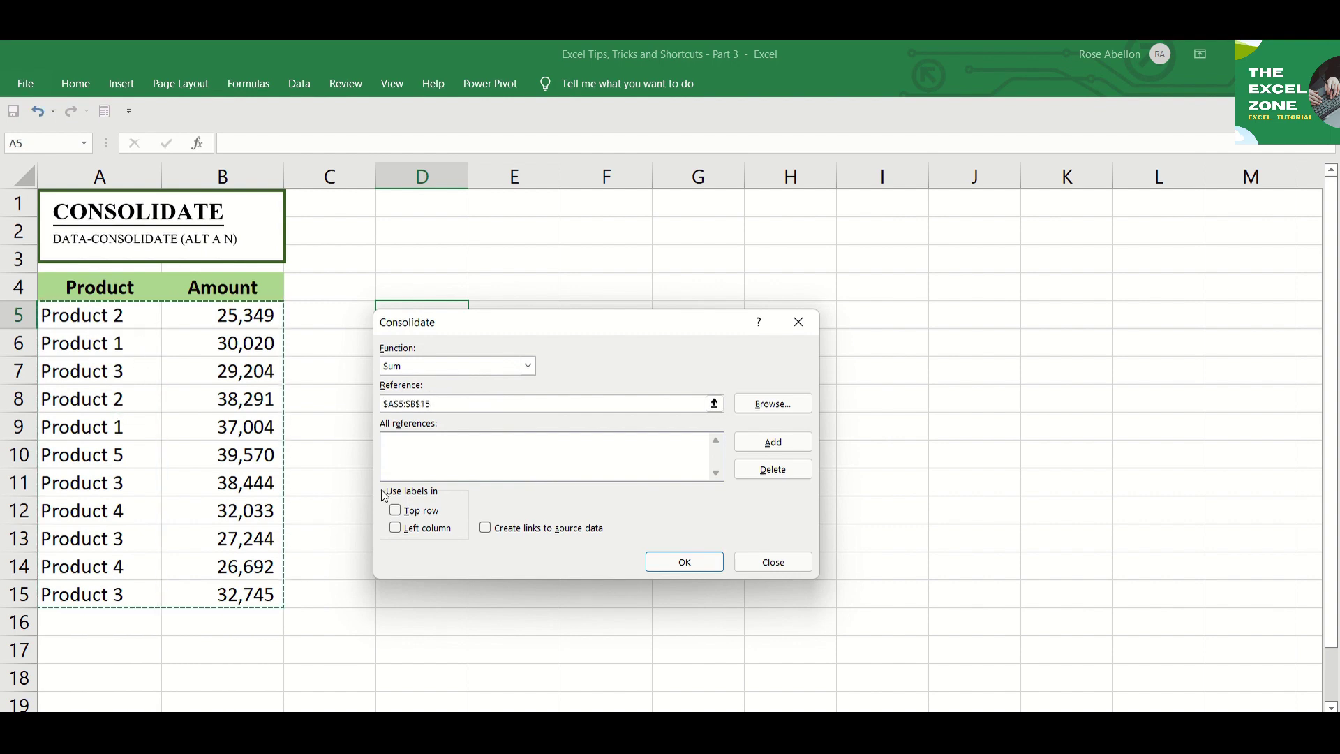
{"action": "left_click", "coordinate": [400, 532]}
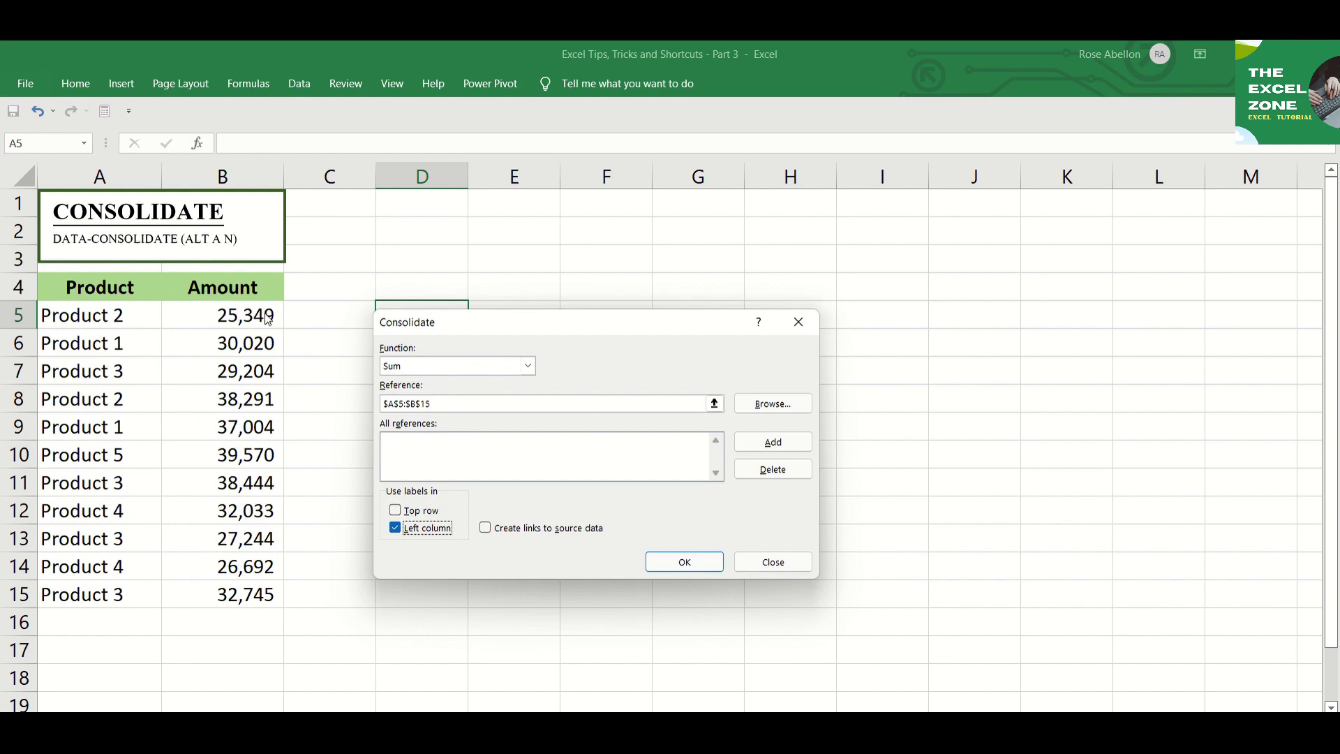
{"action": "left_click", "coordinate": [680, 560]}
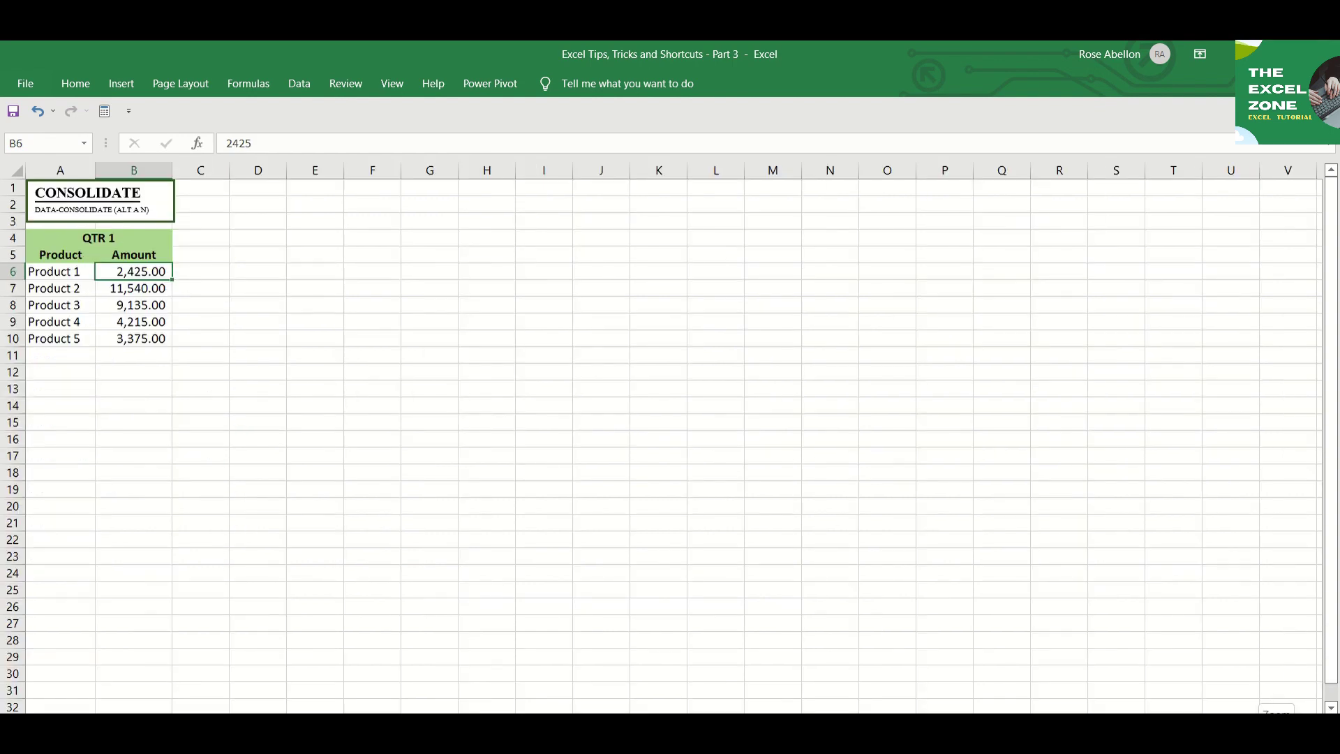
Look through the quarterly sheets from QTR 1 to QTR 4 and go to the YEAR 2021 sheet.
{"action": "key", "text": "ctrl+Page_Down"}
{"action": "key", "text": "ctrl+Page_Down"}
{"action": "key", "text": "ctrl+Page_Down"}
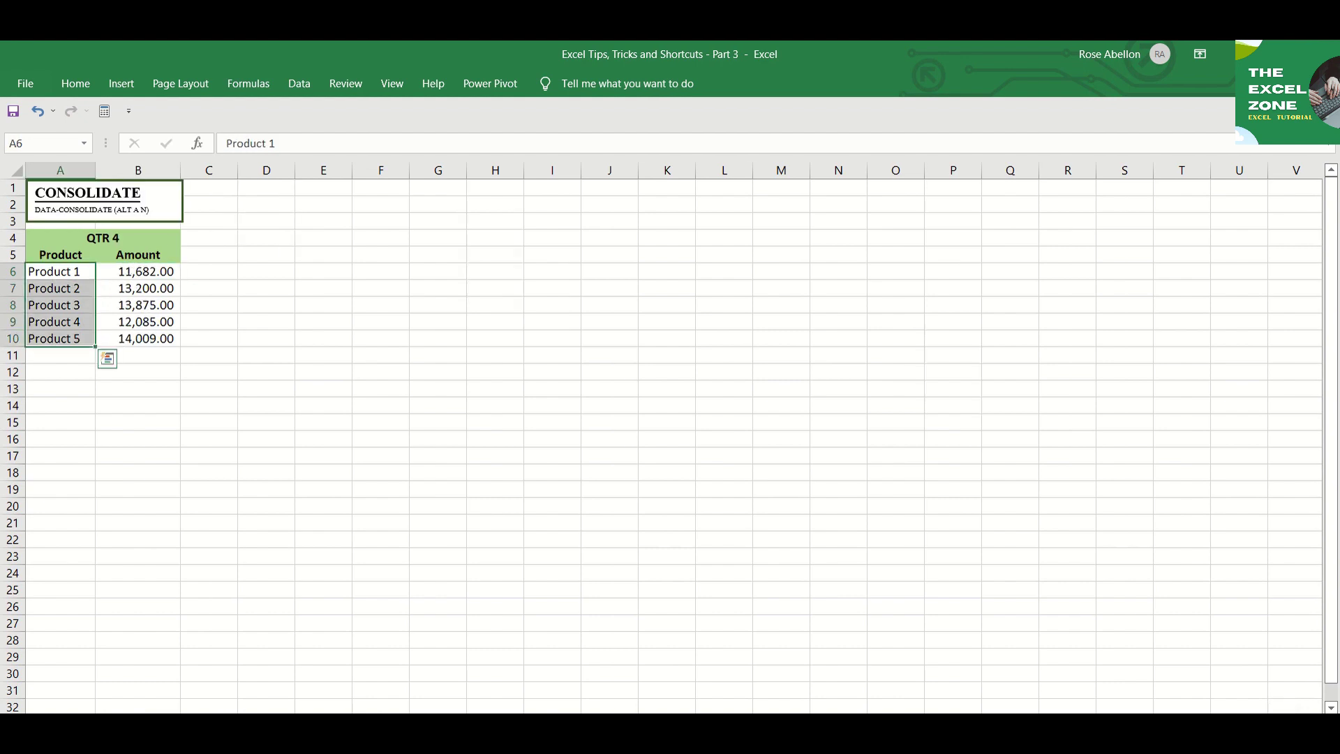
{"action": "key", "text": "ctrl+Page_Down"}
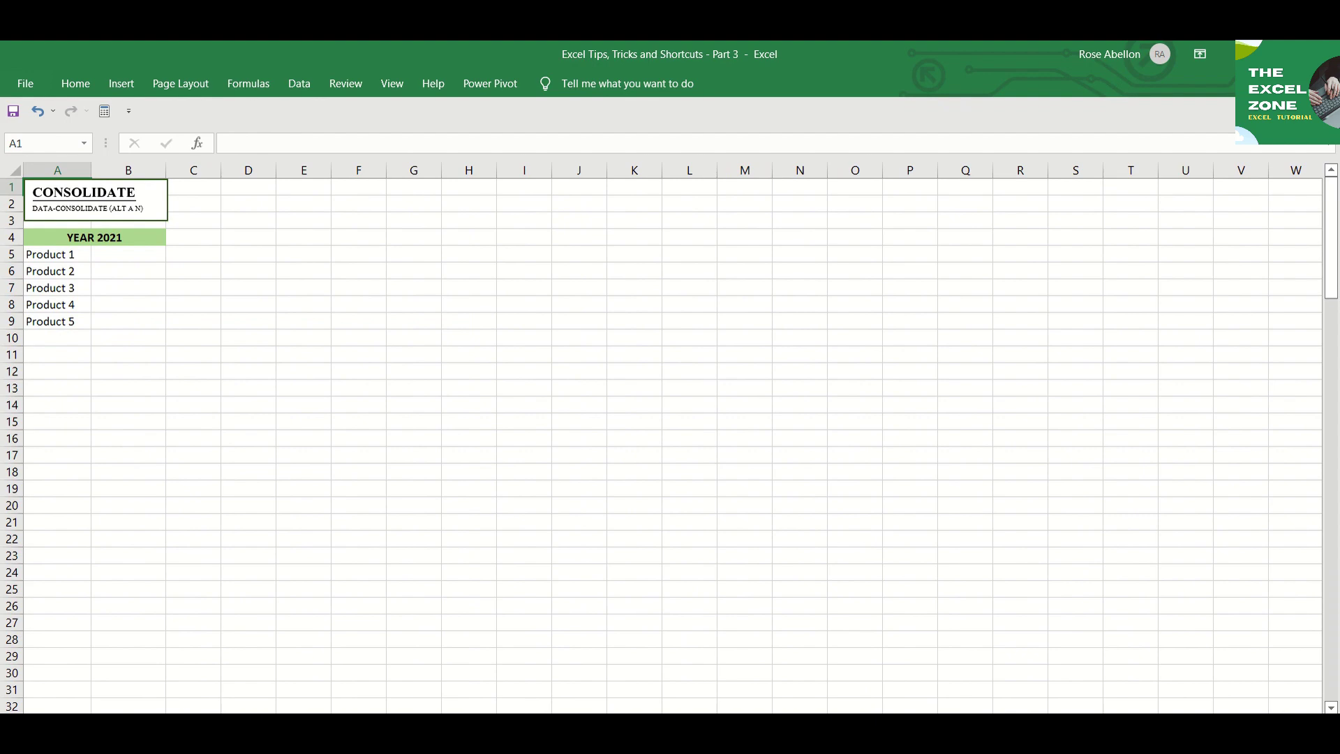
Start a Sum consolidation at cell B5 of the YEAR 2021 sheet and add the QTR 1 amounts $B$6:$B$10 as a reference.
{"action": "scroll", "coordinate": [488, 473], "scroll_direction": "up", "scroll_amount": 7}
{"action": "left_click", "coordinate": [295, 359]}
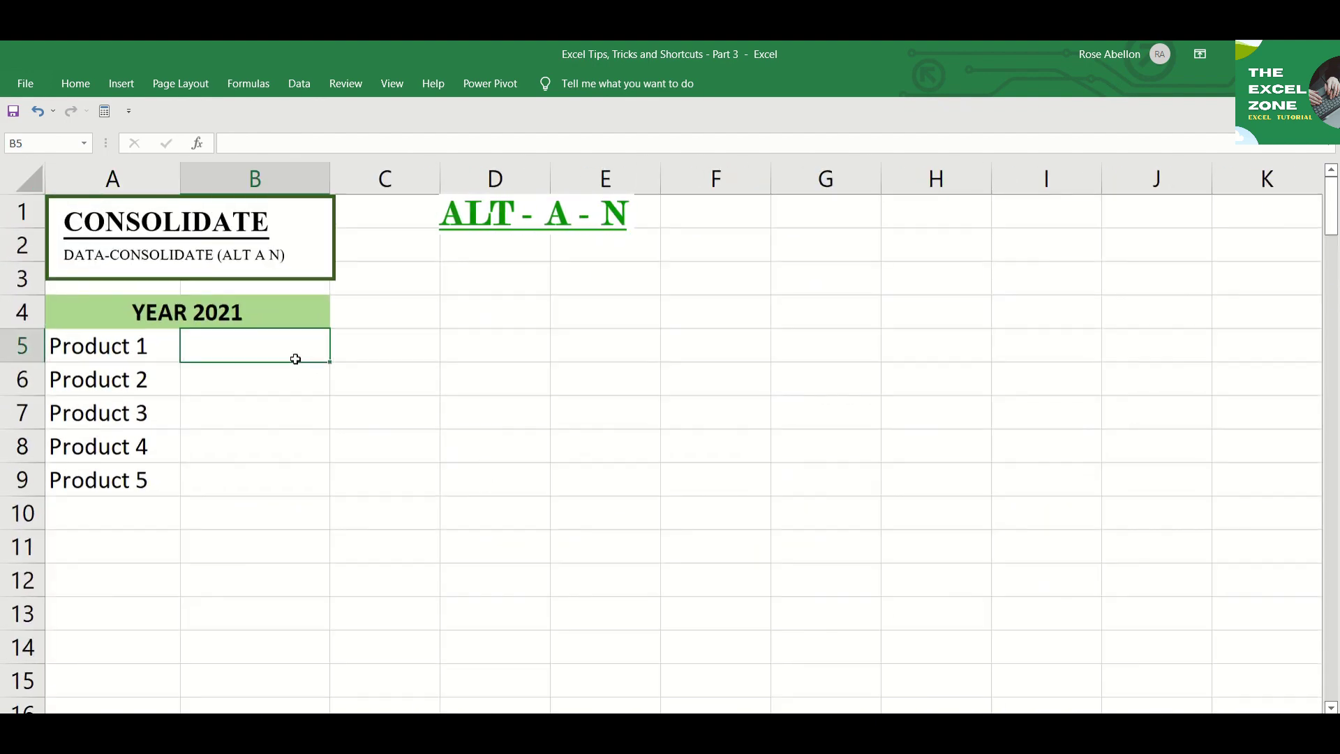
{"action": "key", "text": "alt+a"}
{"action": "key", "text": "n"}
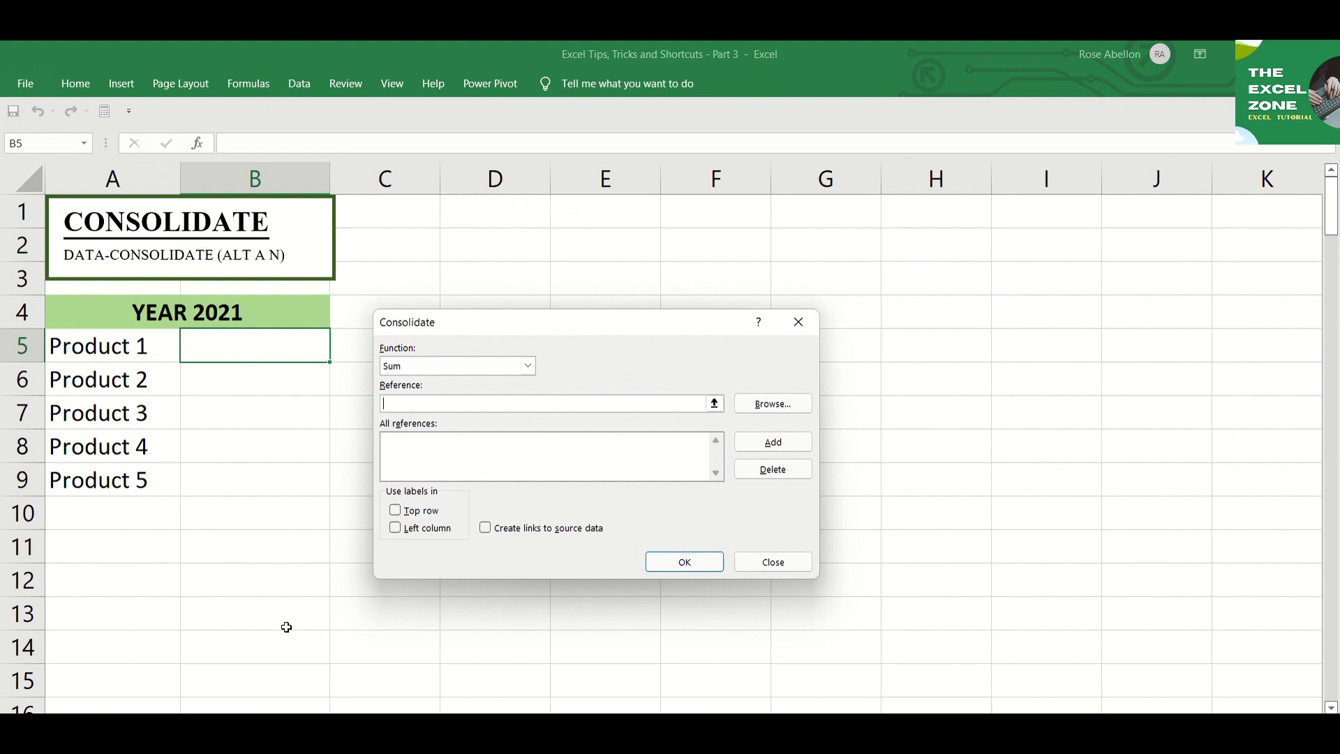
{"action": "left_click", "coordinate": [289, 706]}
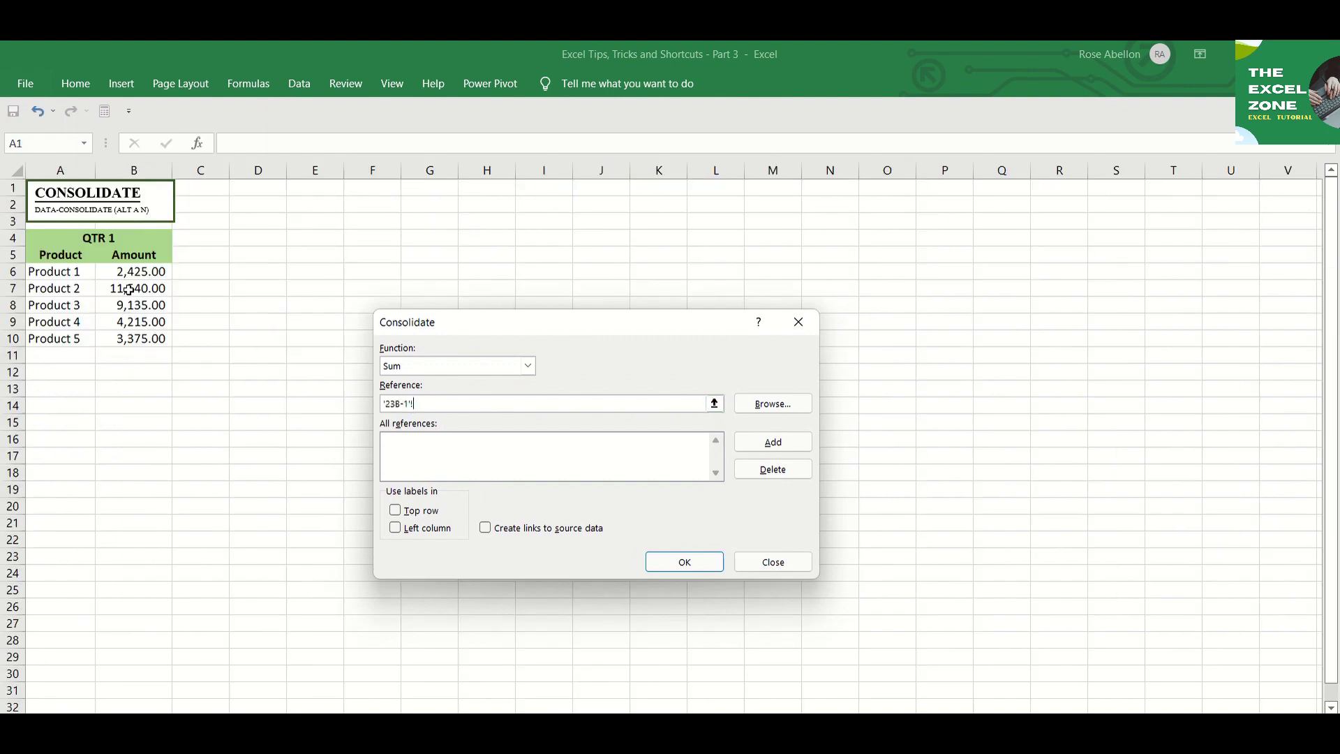
{"action": "left_click_drag", "start_coordinate": [137, 272], "coordinate": [137, 340]}
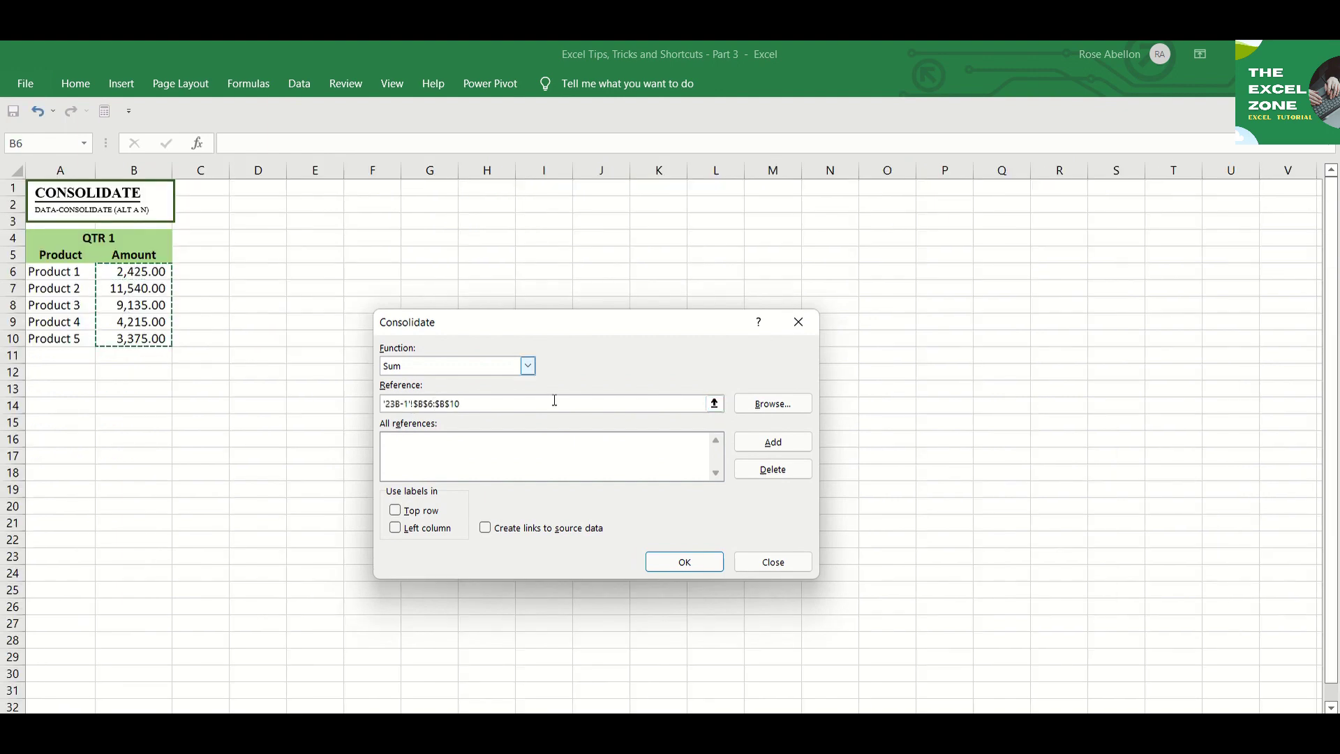
{"action": "left_click", "coordinate": [748, 442]}
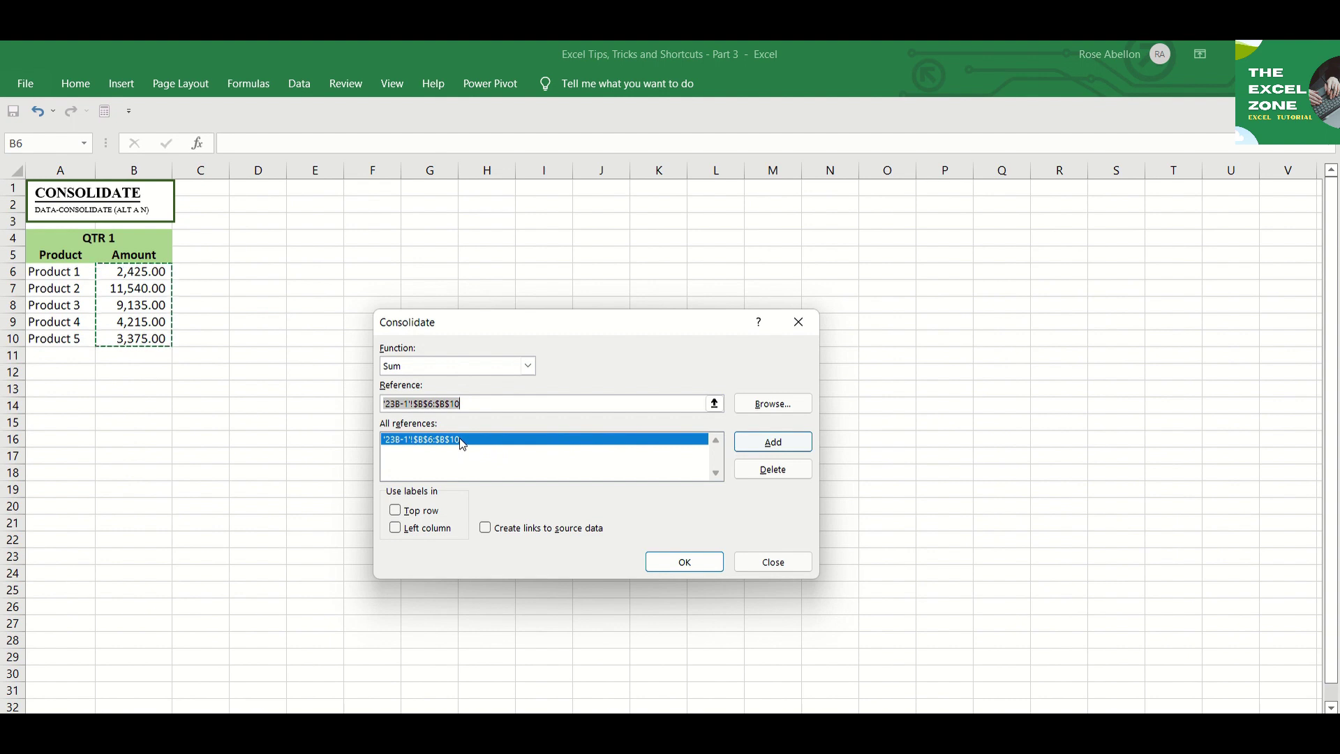
Clear the reference entry and add the QTR 2 amounts $B$6:$B$10 to the consolidation references.
{"action": "key", "text": "BackSpace"}
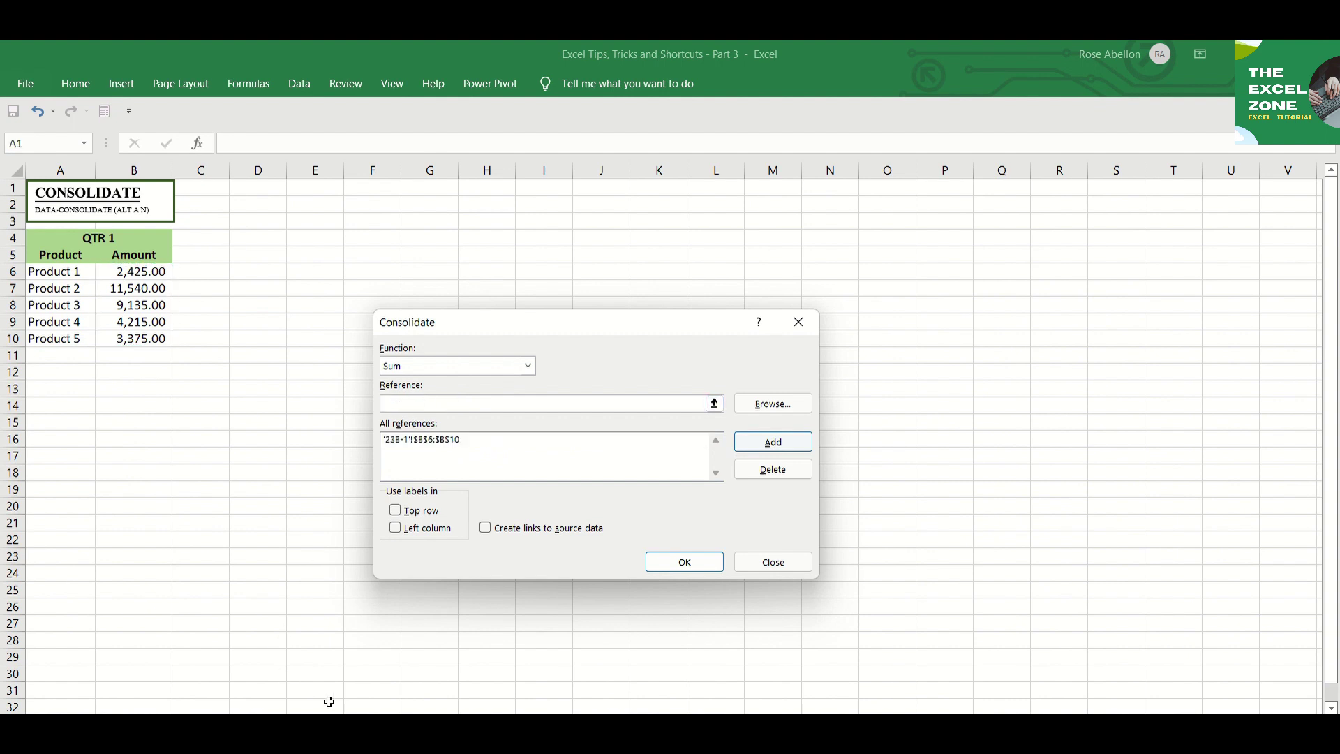
{"action": "left_click", "coordinate": [347, 721]}
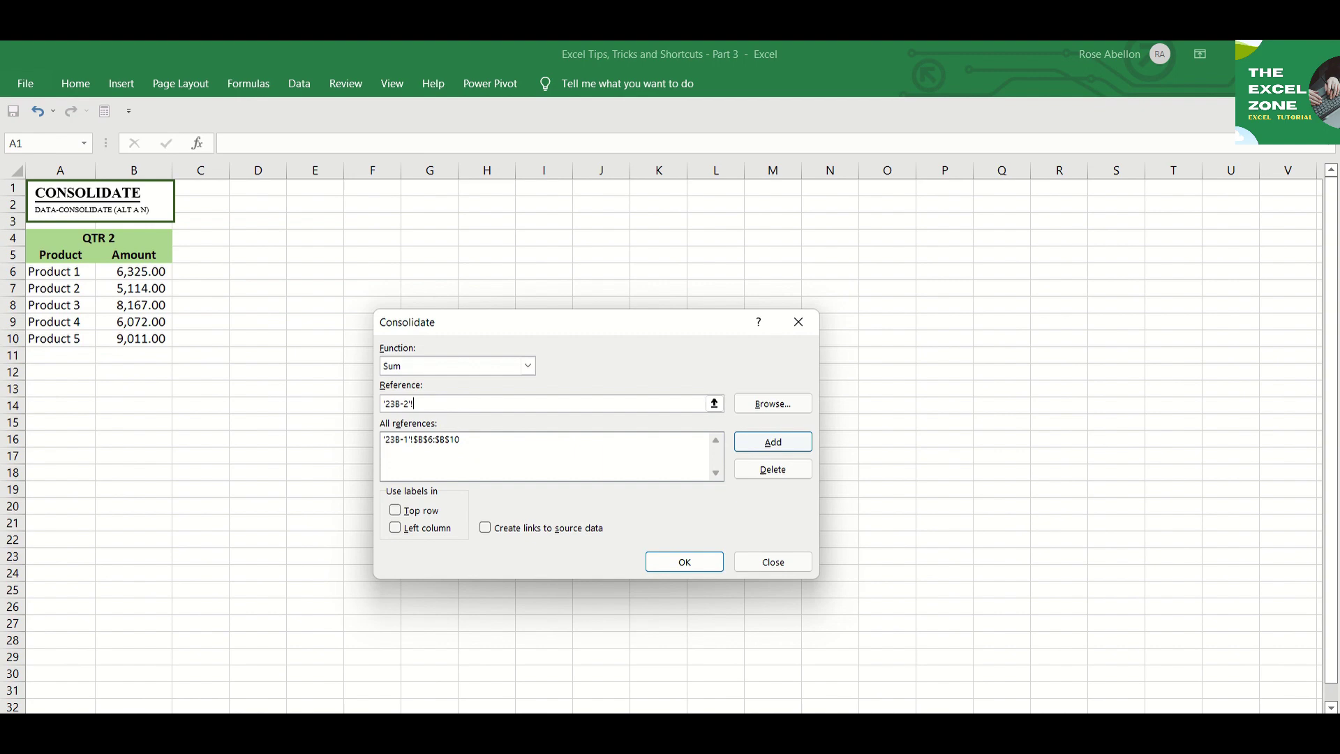
{"action": "left_click", "coordinate": [126, 273]}
{"action": "key", "text": "ctrl+shift+Down"}
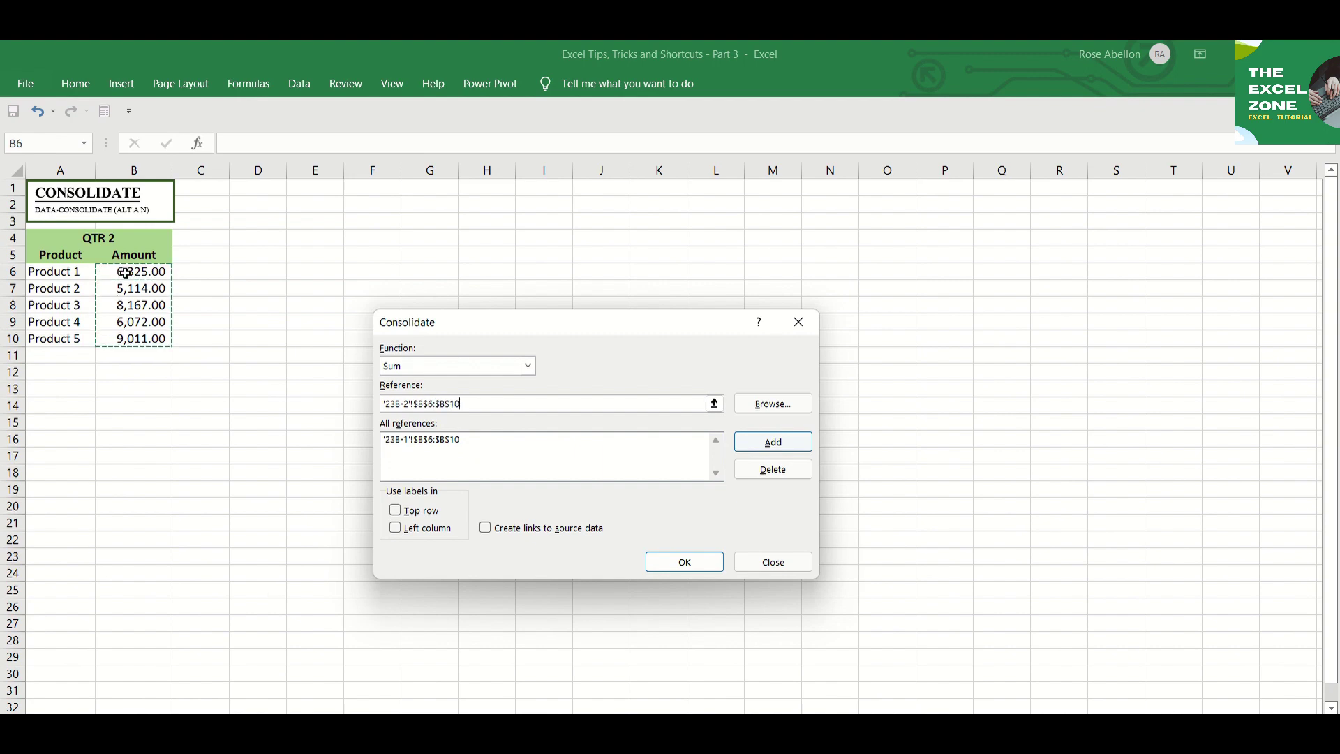
{"action": "left_click", "coordinate": [764, 439]}
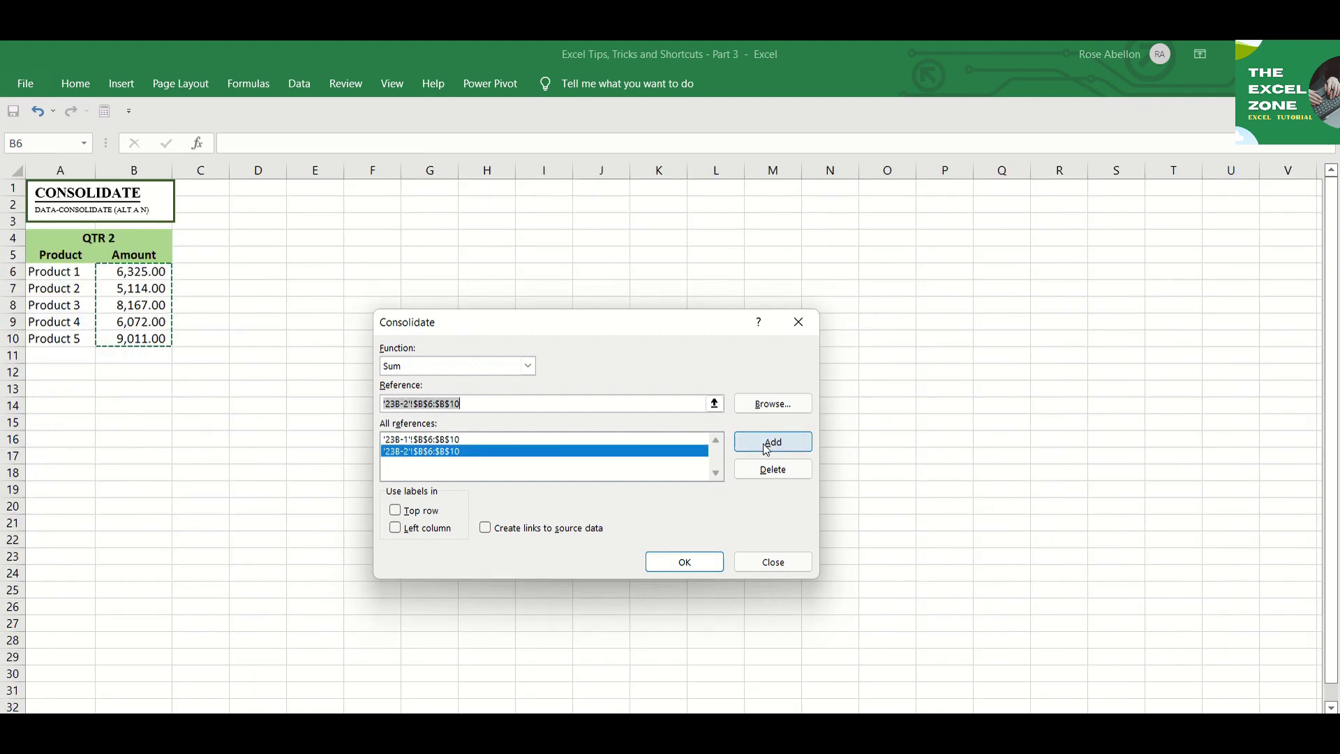
Add the QTR 3 amounts $B$6:$B$10 as another reference for the consolidation.
{"action": "left_click", "coordinate": [470, 453]}
{"action": "key", "text": "BackSpace"}
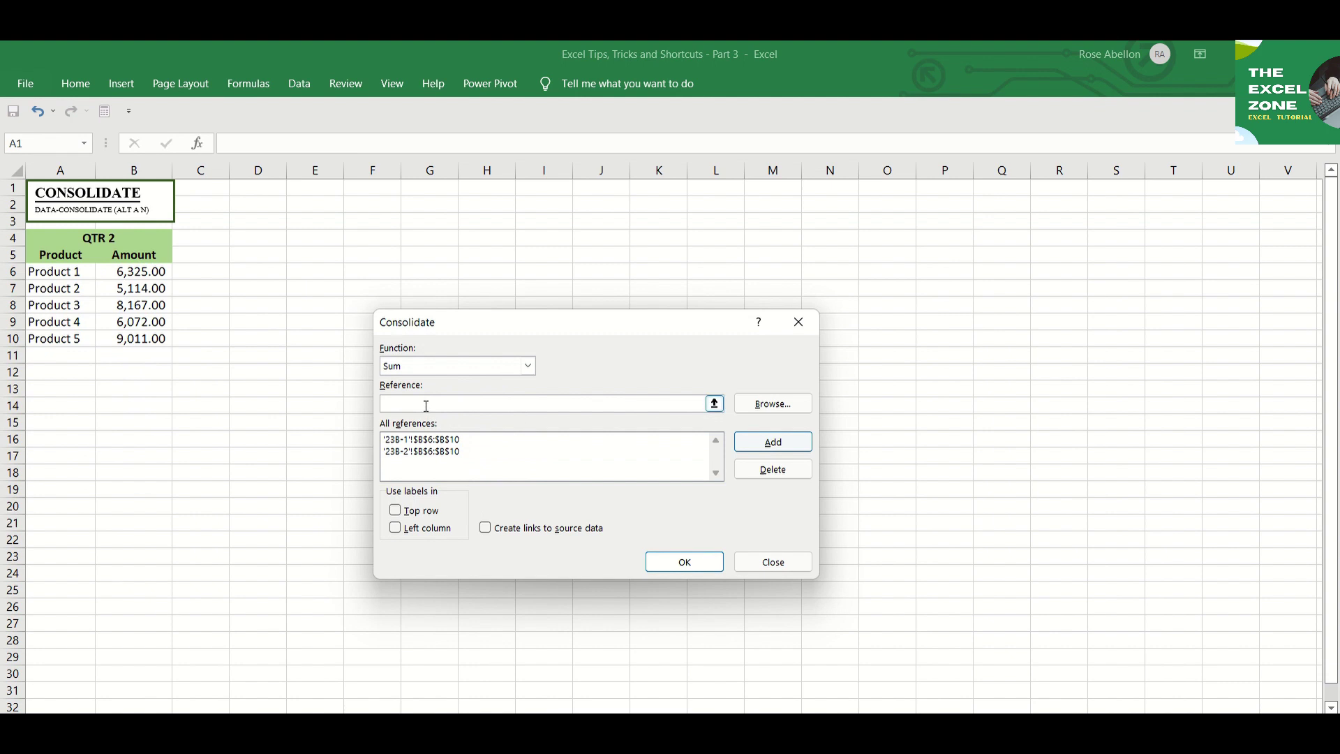
{"action": "left_click", "coordinate": [396, 723]}
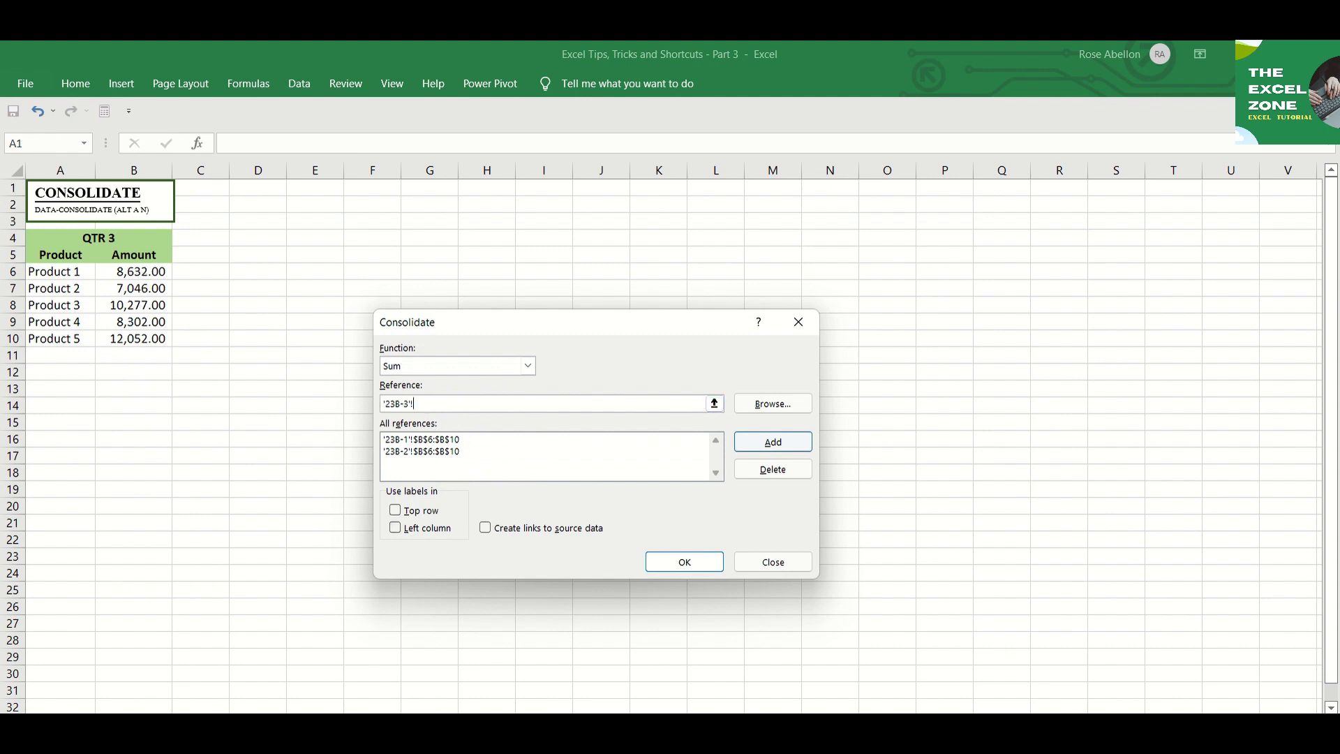
{"action": "left_click", "coordinate": [140, 270]}
{"action": "key", "text": "ctrl+shift+Down"}
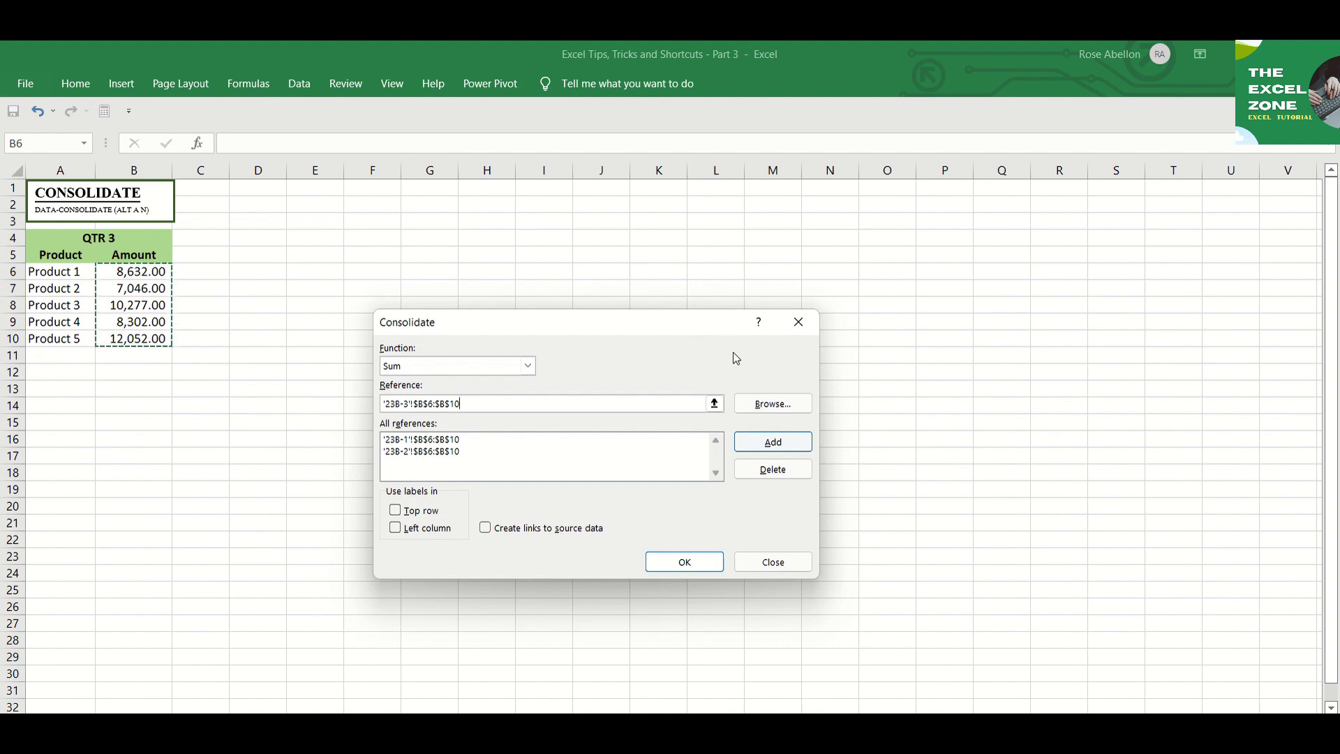
{"action": "left_click", "coordinate": [761, 449]}
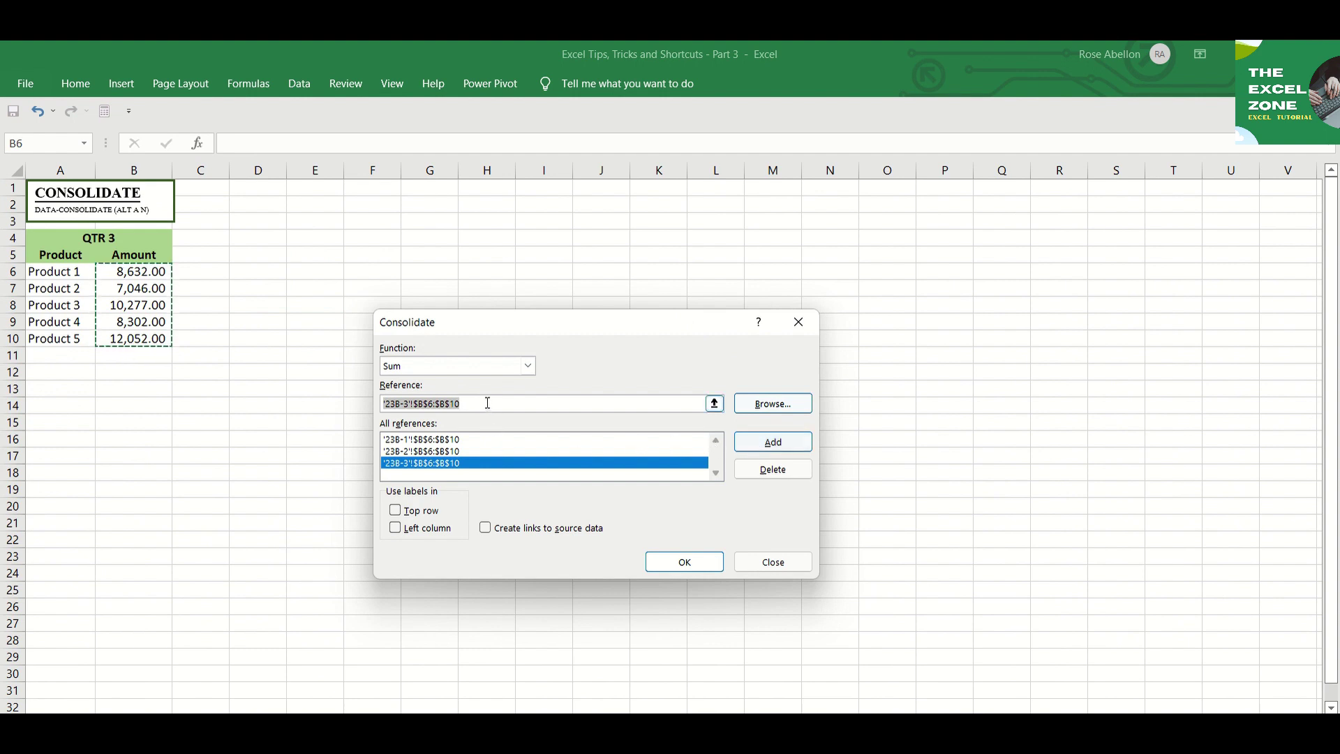
Include the QTR 4 amounts $B$6:$B$10 and run the consolidation into the YEAR 2021 sheet.
{"action": "key", "text": "Delete"}
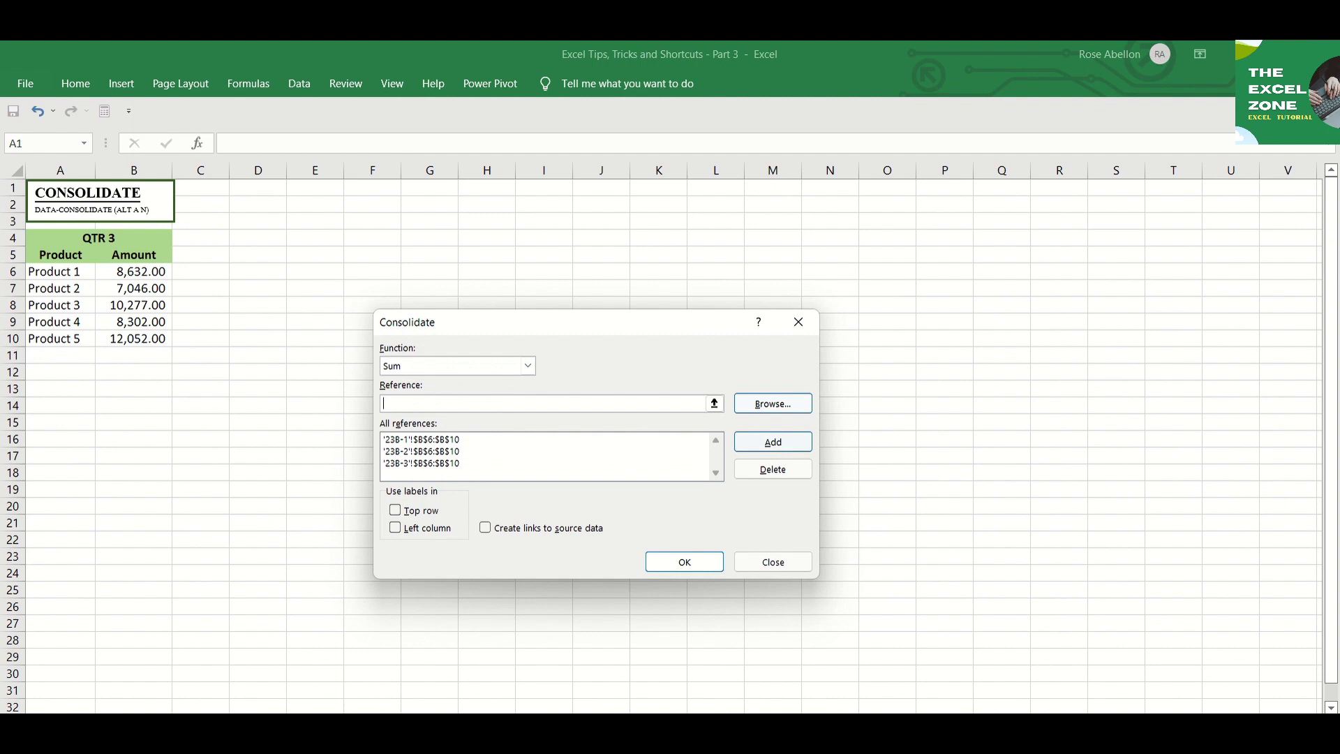
{"action": "left_click", "coordinate": [419, 723]}
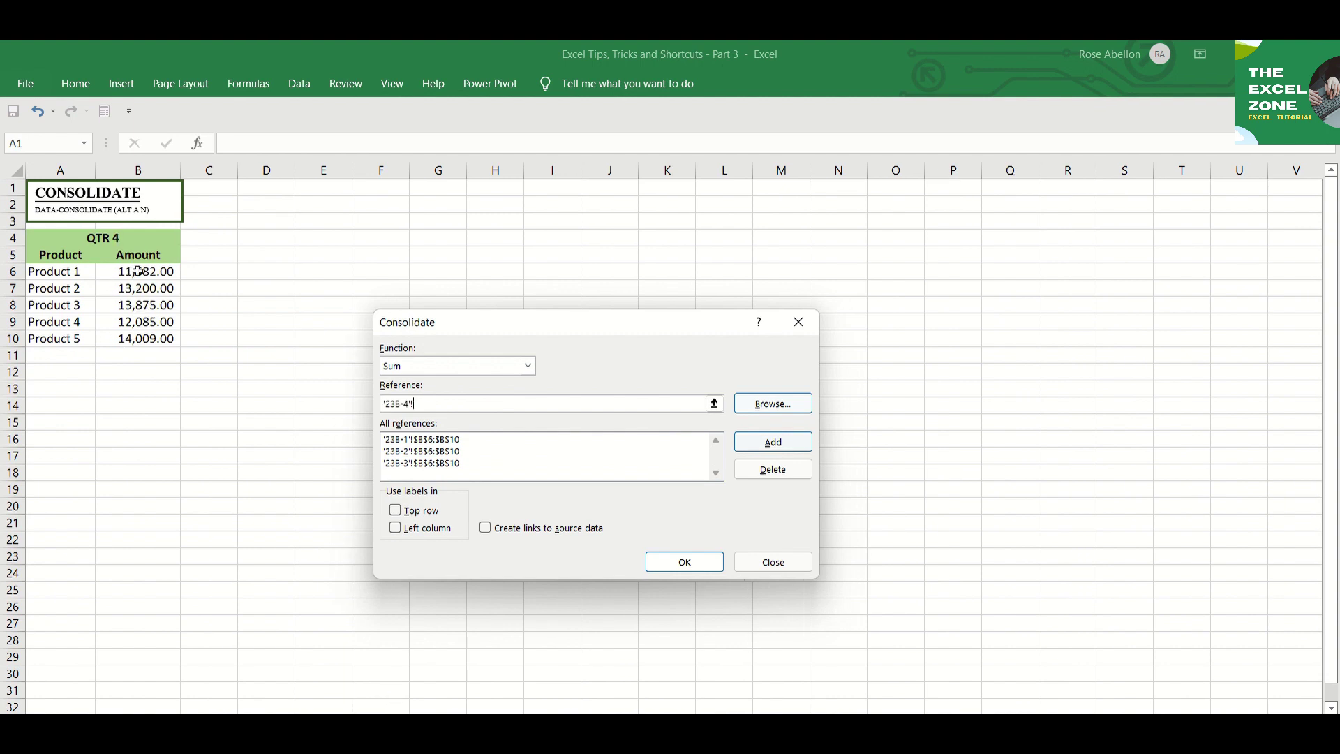
{"action": "left_click_drag", "start_coordinate": [139, 272], "coordinate": [139, 339]}
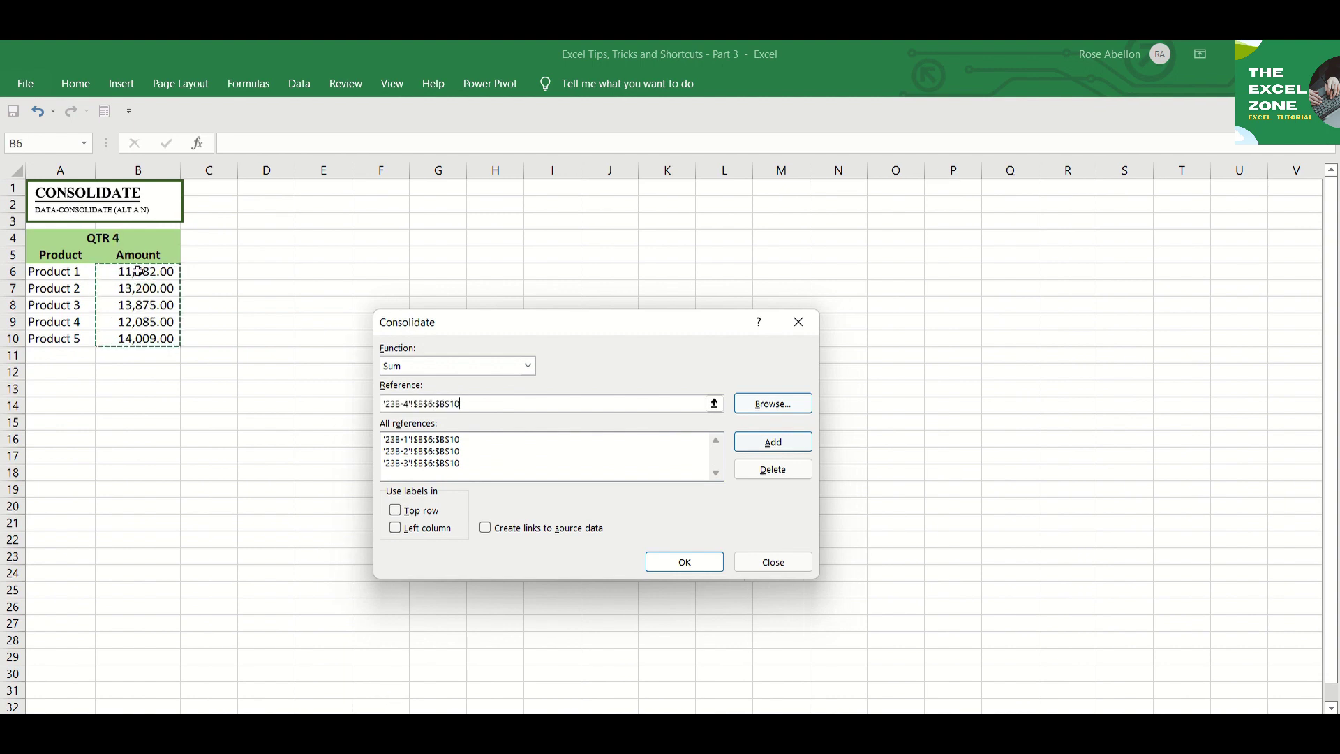
{"action": "left_click", "coordinate": [675, 574]}
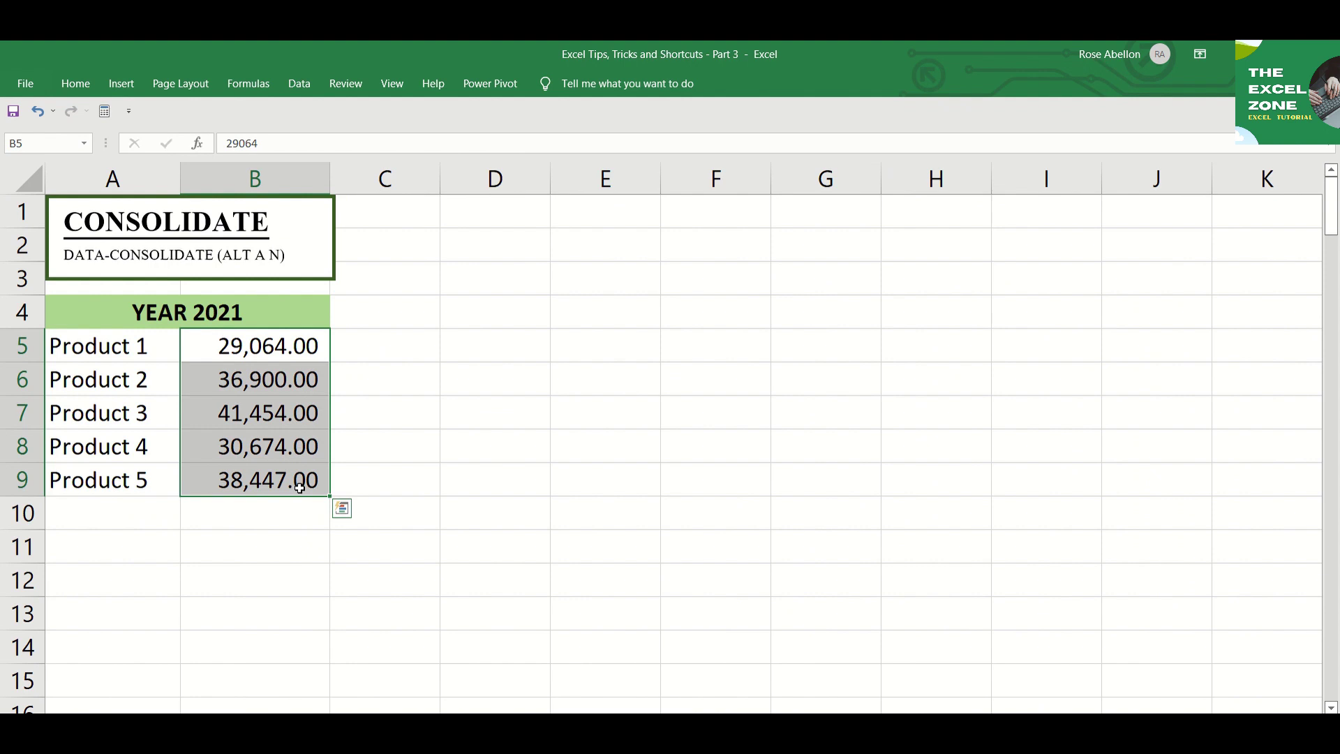
Repeat the YEAR 2021 consolidation with links to the source data created.
{"action": "key", "text": "alt+a"}
{"action": "key", "text": "n"}
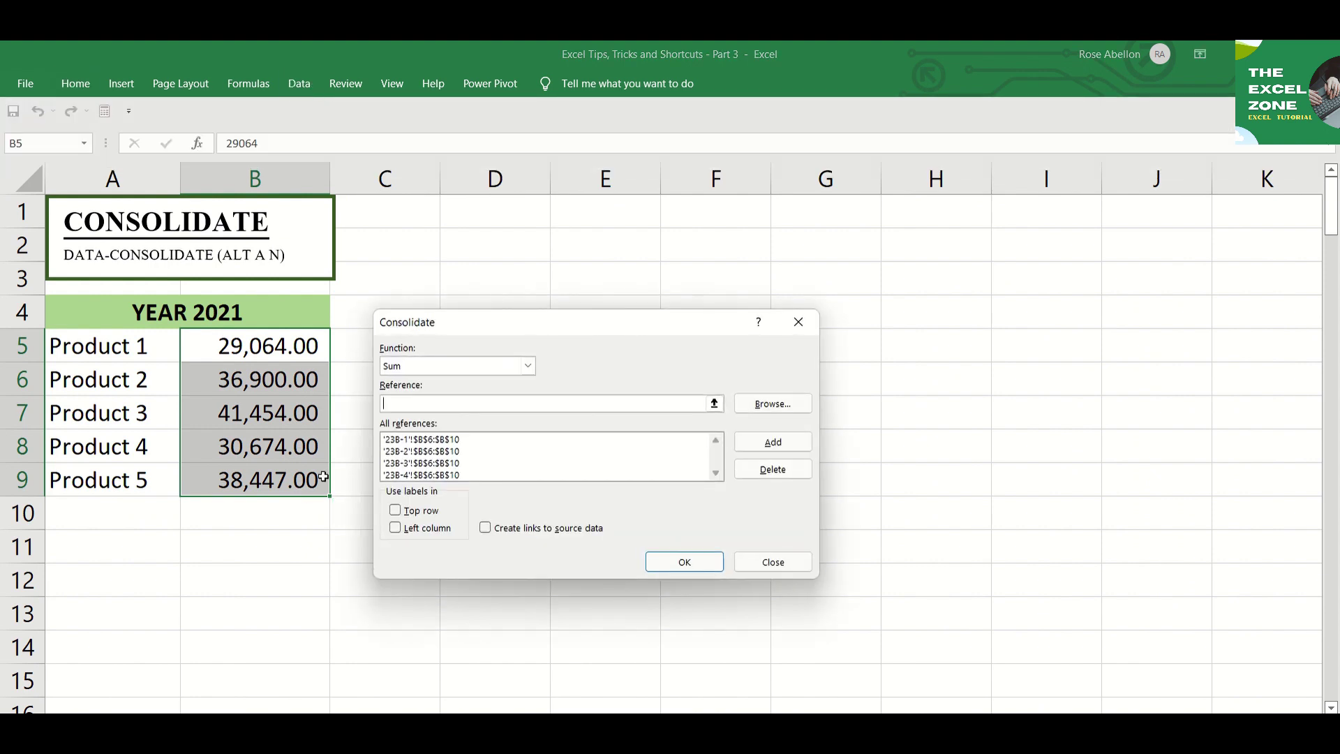
{"action": "left_click", "coordinate": [486, 529]}
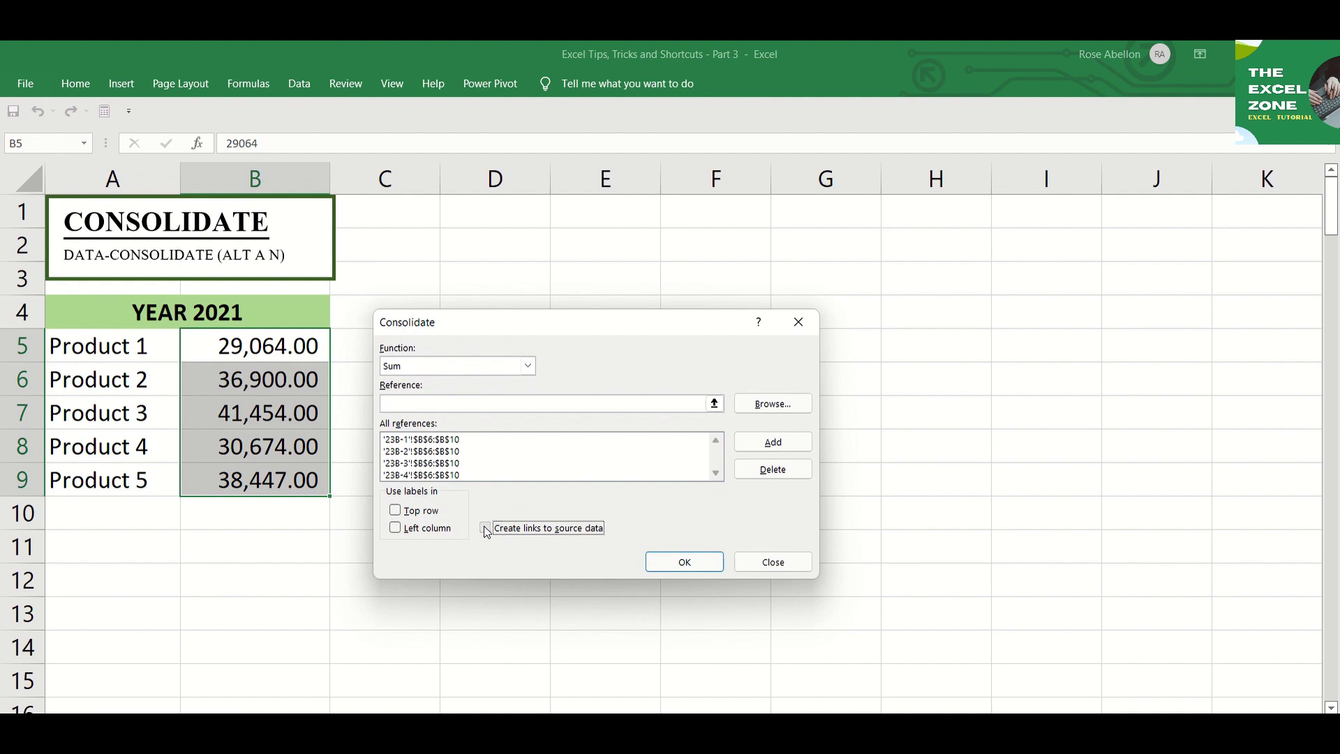
{"action": "left_click", "coordinate": [674, 562]}
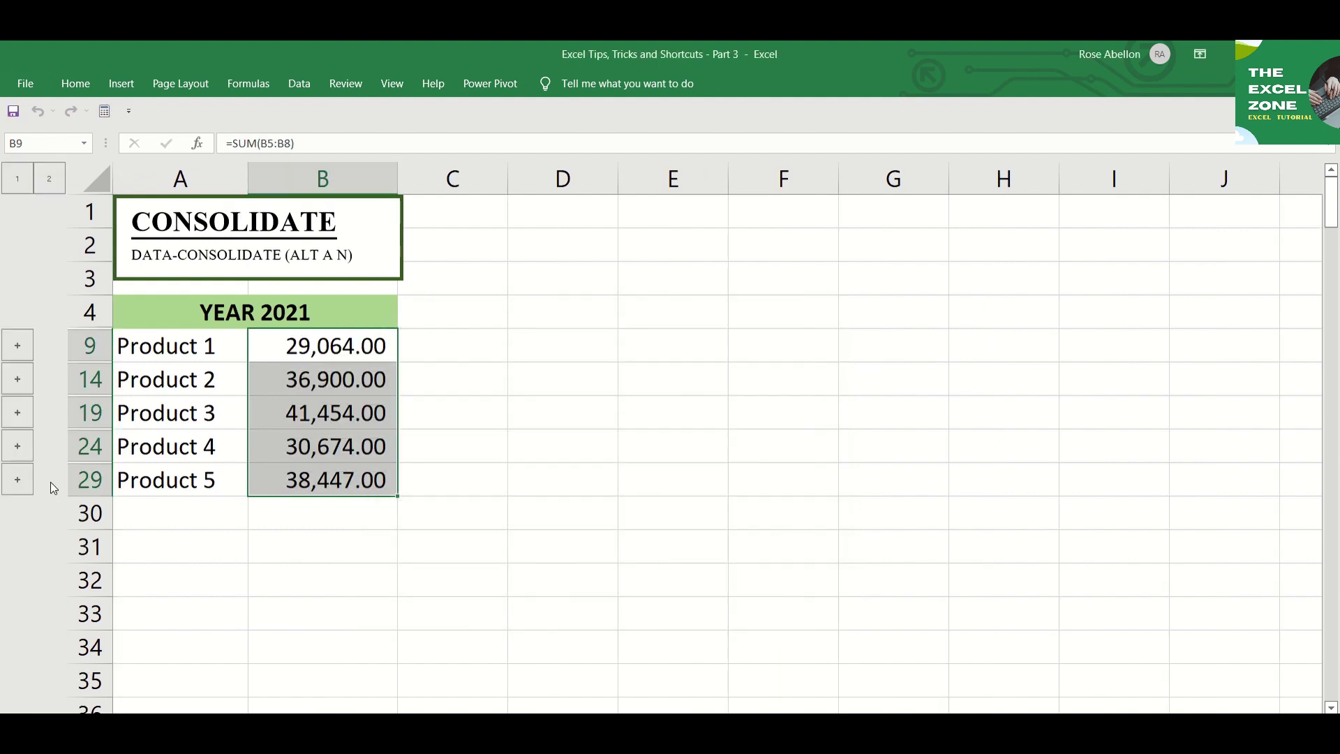
Expand the Product 5 and Product 4 detail rows and examine the source-sheet links in Product 5's quarterly cells.
{"action": "left_click", "coordinate": [22, 482]}
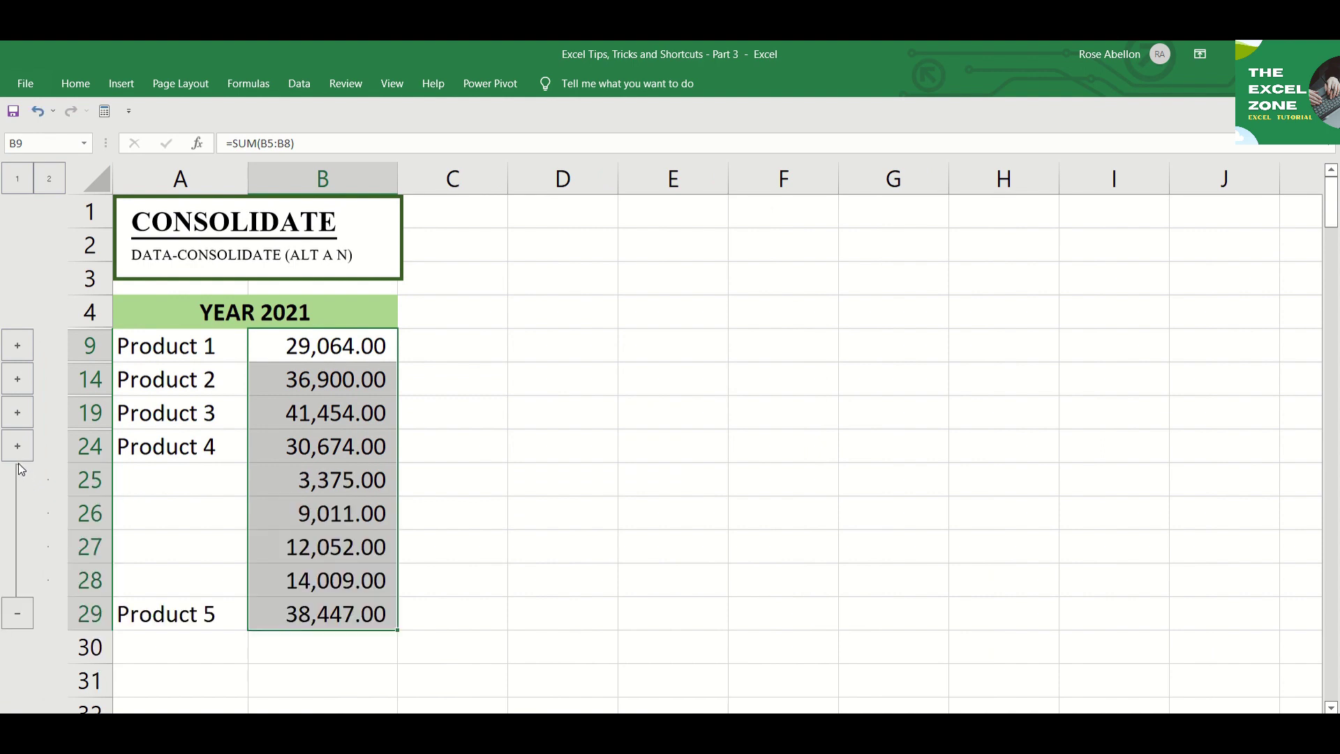
{"action": "left_click", "coordinate": [19, 448]}
{"action": "left_click", "coordinate": [302, 635]}
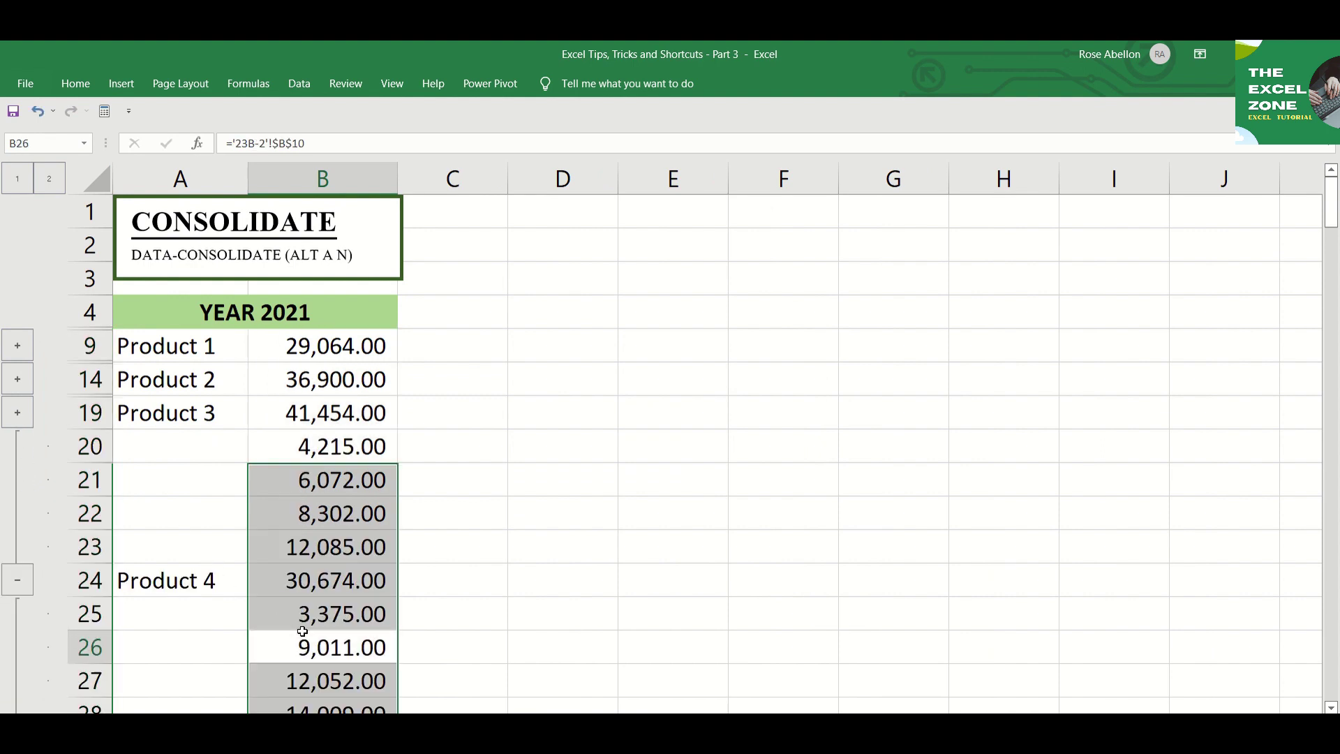
{"action": "key", "text": "Down"}
{"action": "key", "text": "Down"}
{"action": "key", "text": "Down"}
{"action": "left_click", "coordinate": [302, 632]}
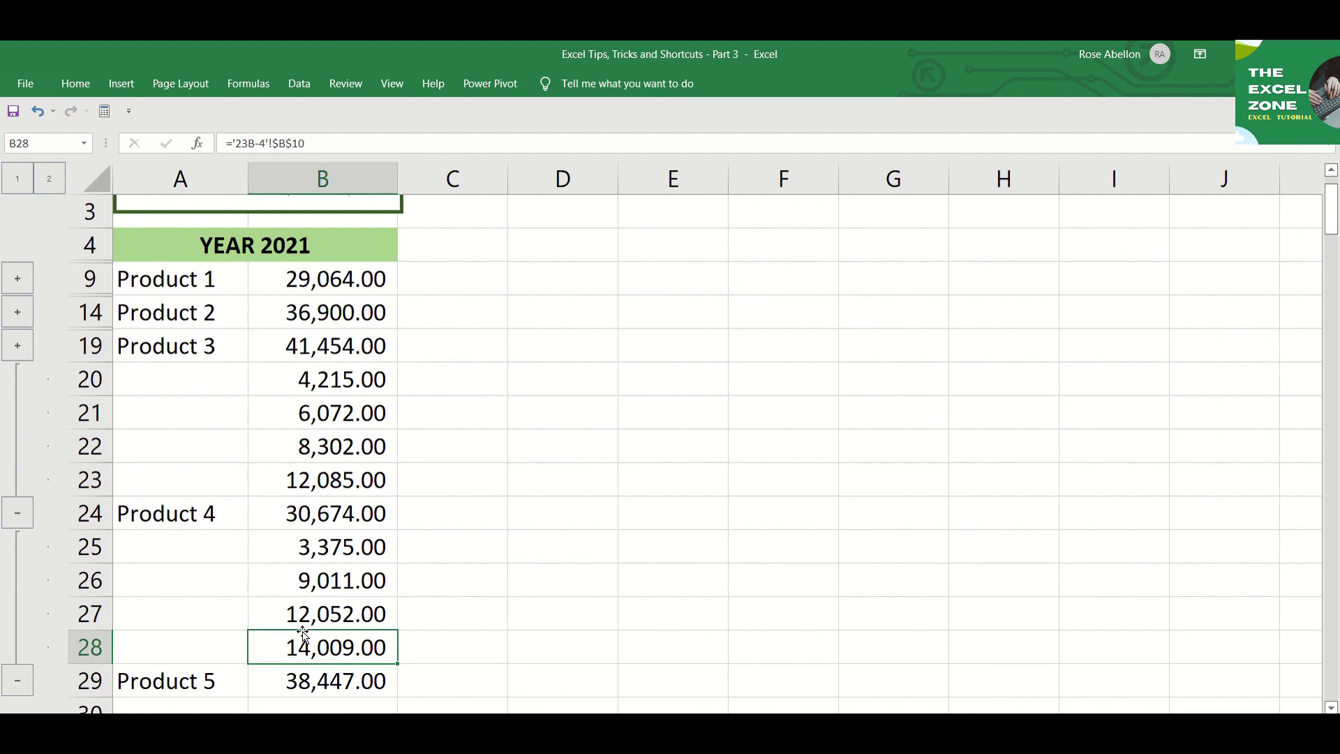
{"action": "double_click", "coordinate": [303, 632]}
{"action": "key", "text": "Escape"}
{"action": "key", "text": "Up"}
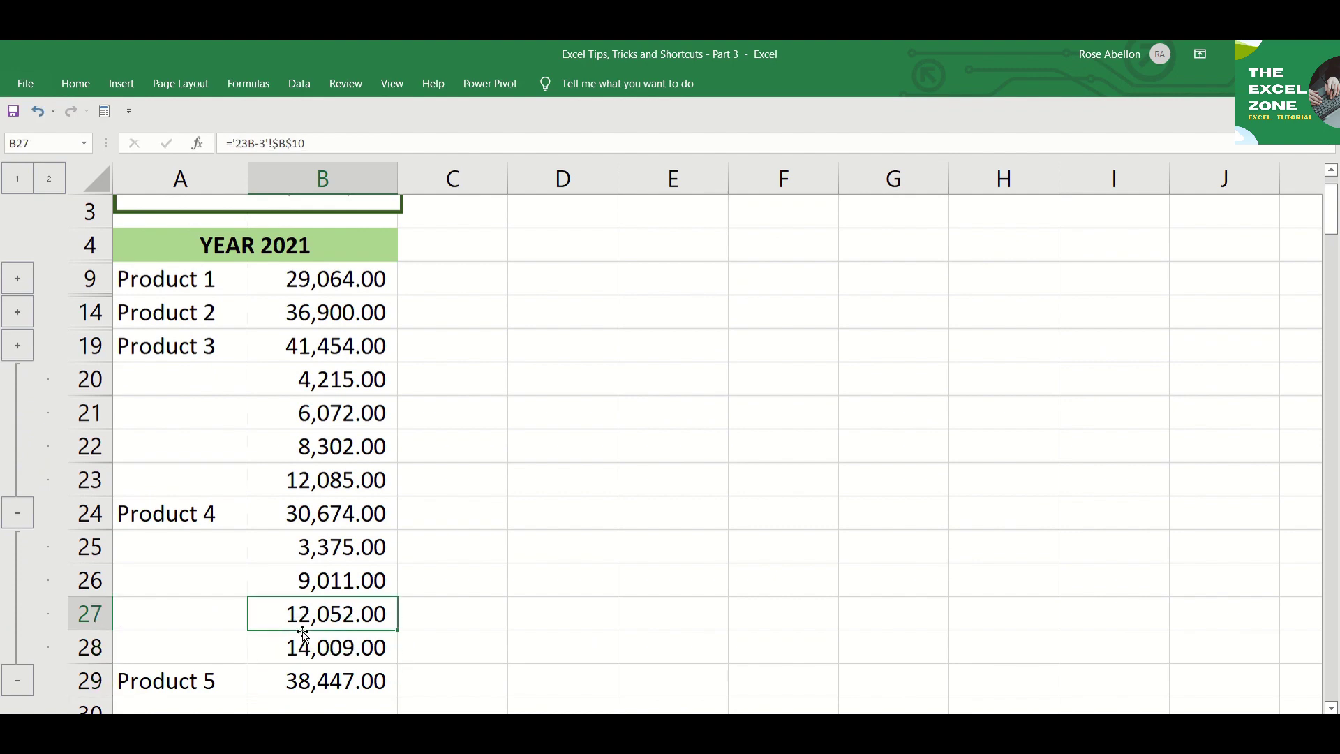
{"action": "key", "text": "Up"}
{"action": "key", "text": "F2"}
{"action": "key", "text": "Escape"}
{"action": "key", "text": "Up"}
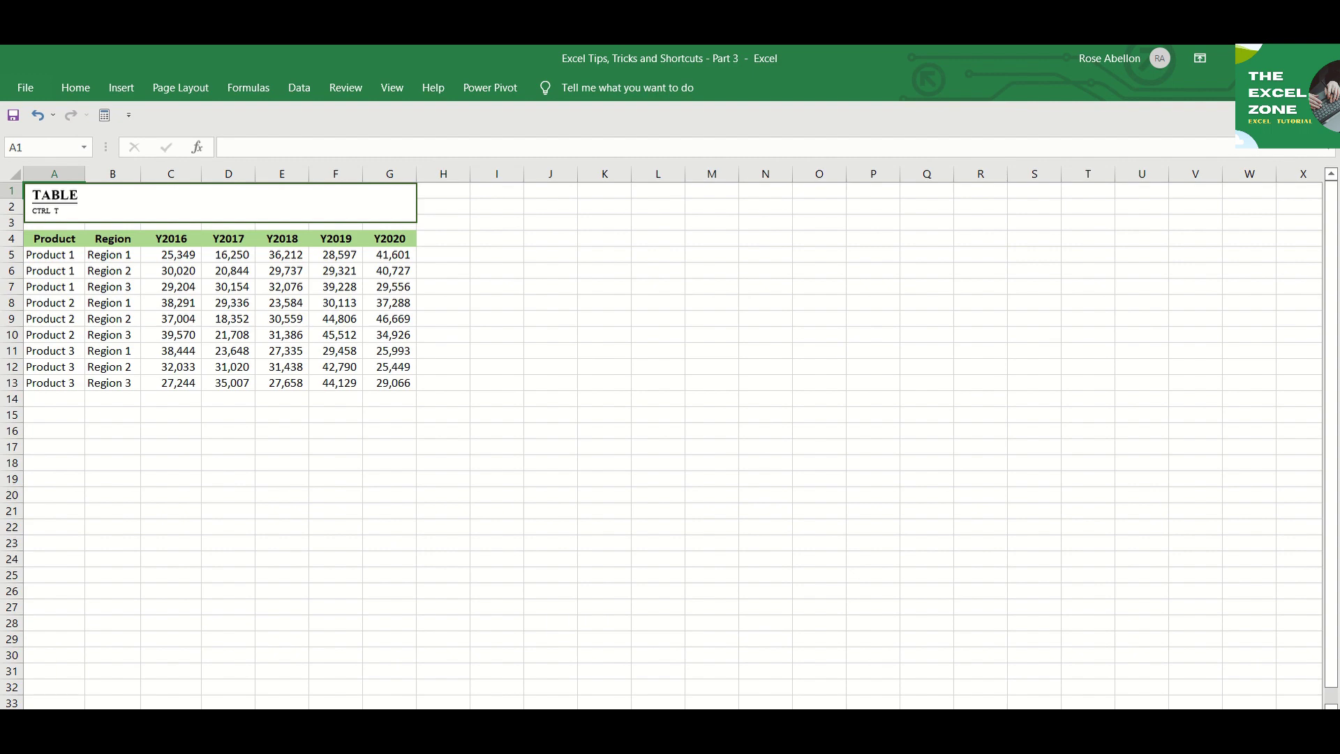
Try converting the product and region data A4:G13 on the TABLE sheet into a table, and undo the conversion.
{"action": "scroll", "coordinate": [662, 437], "scroll_direction": "up", "scroll_amount": 4}
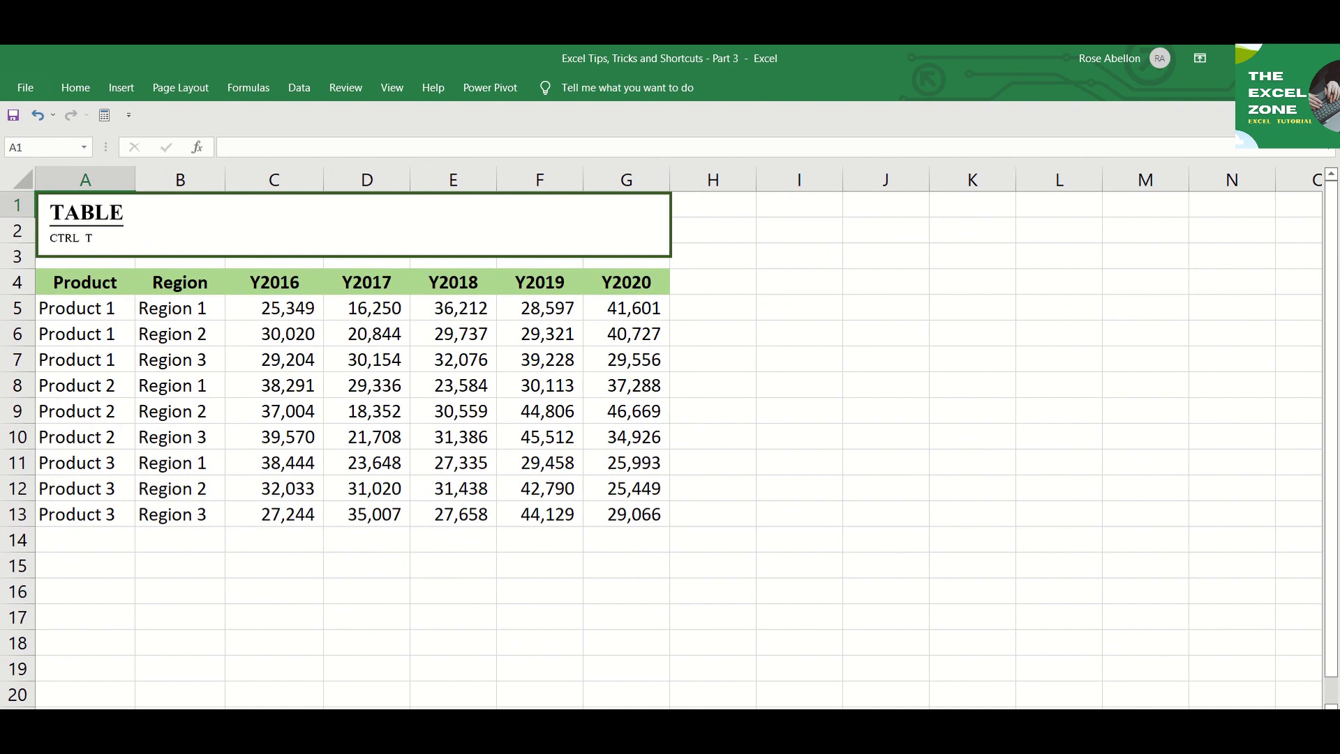
{"action": "left_click", "coordinate": [556, 463]}
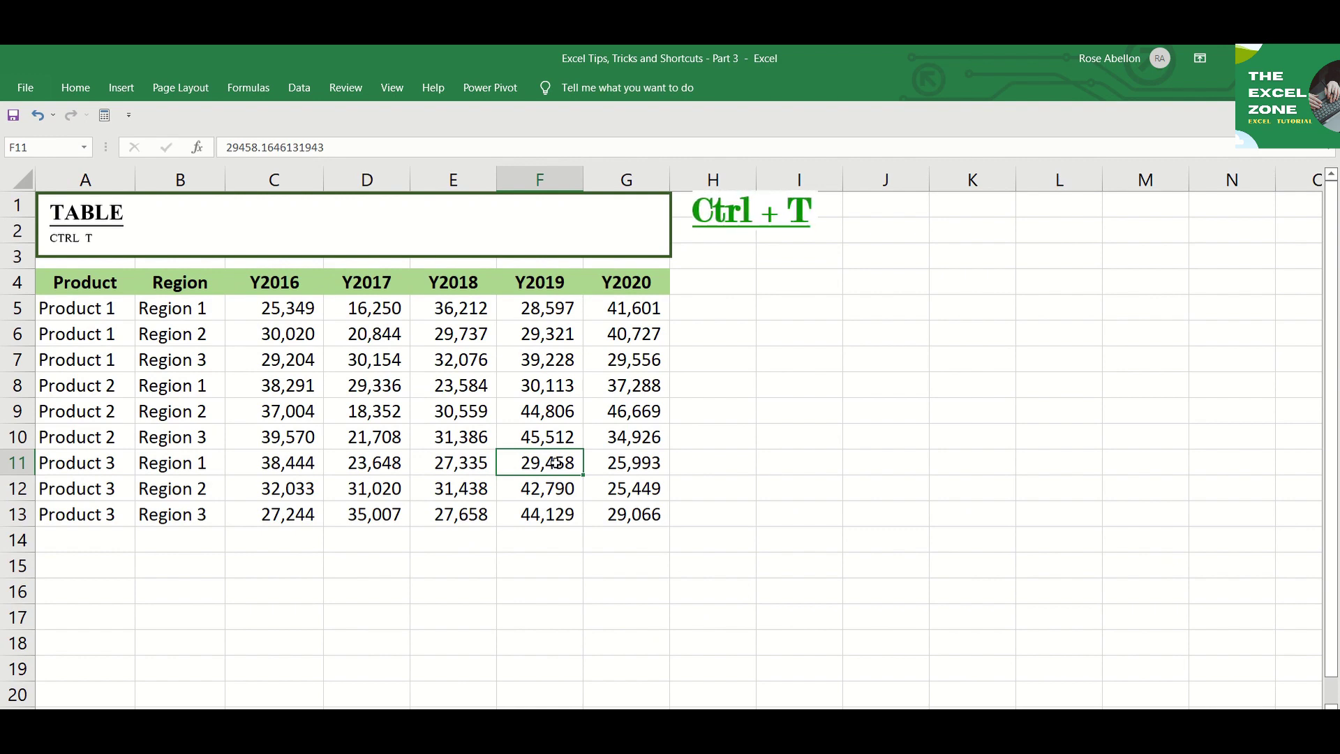
{"action": "key", "text": "ctrl+t"}
{"action": "key", "text": "Return"}
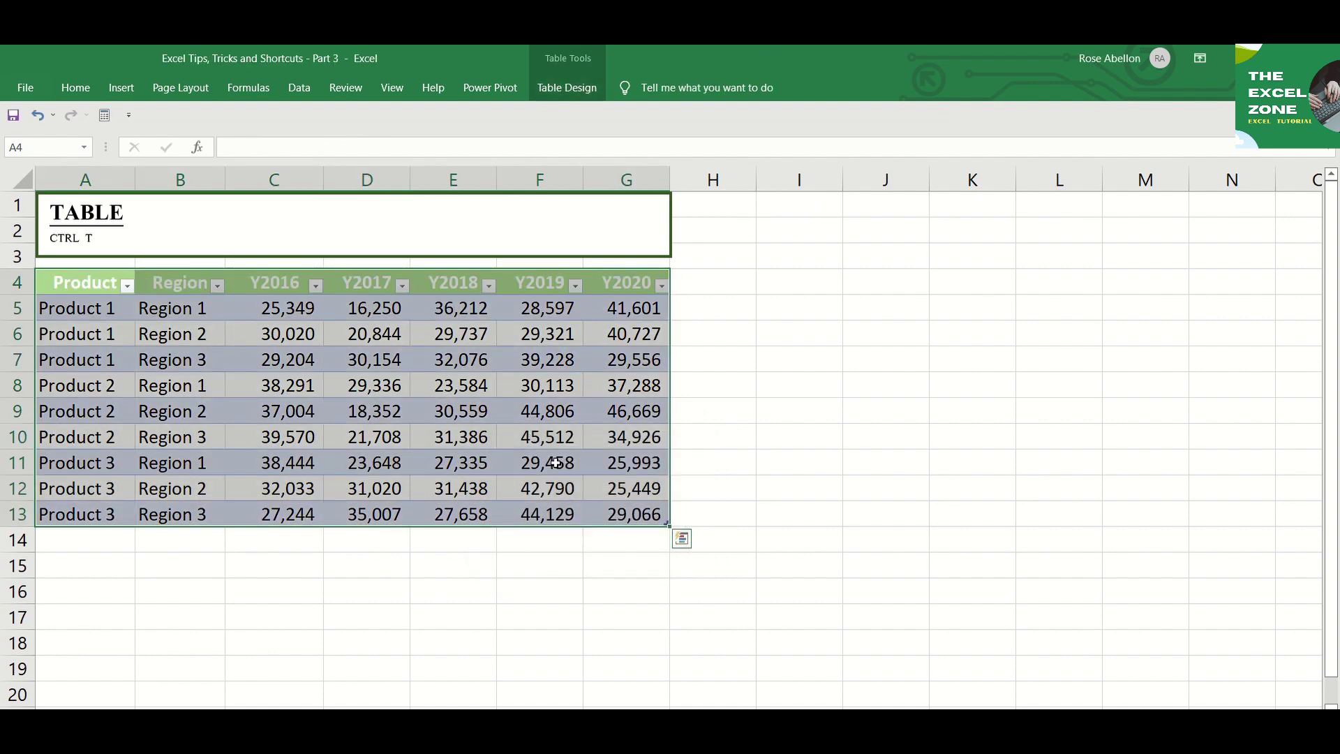
{"action": "key", "text": "Down"}
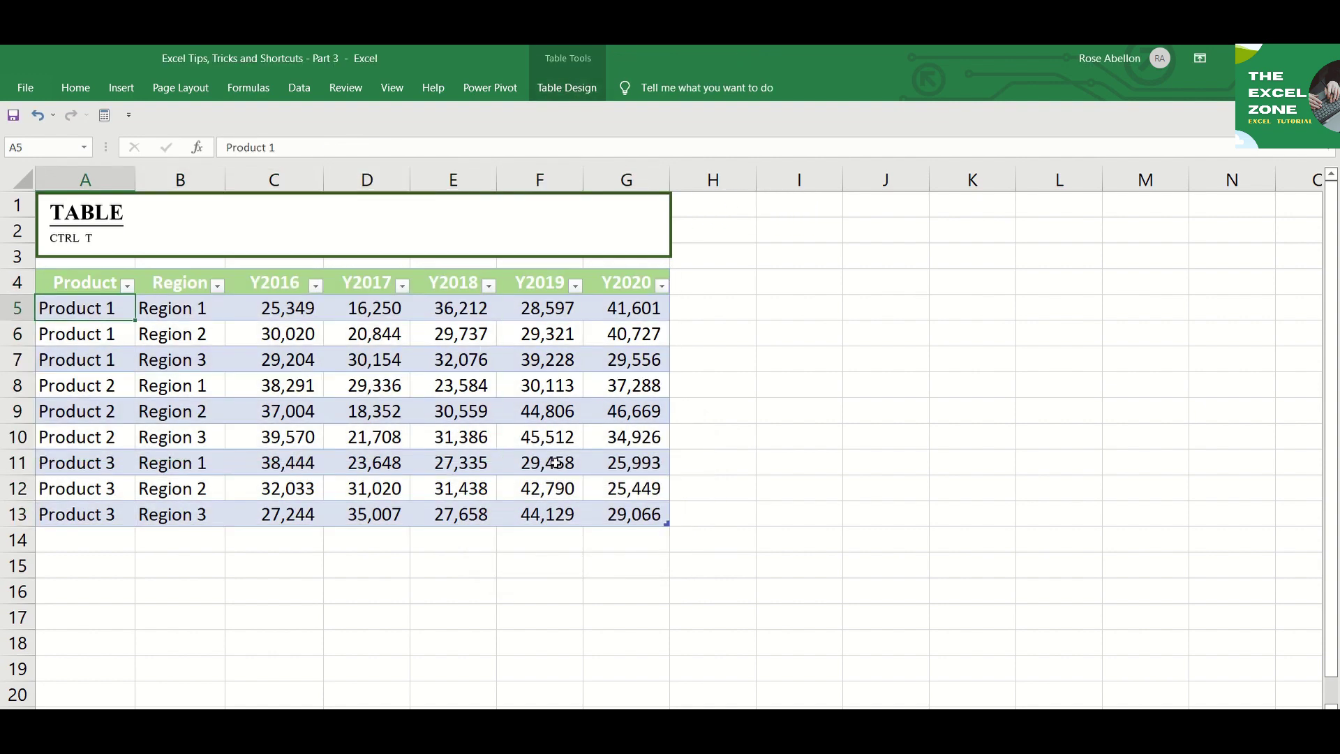
{"action": "key", "text": "Down"}
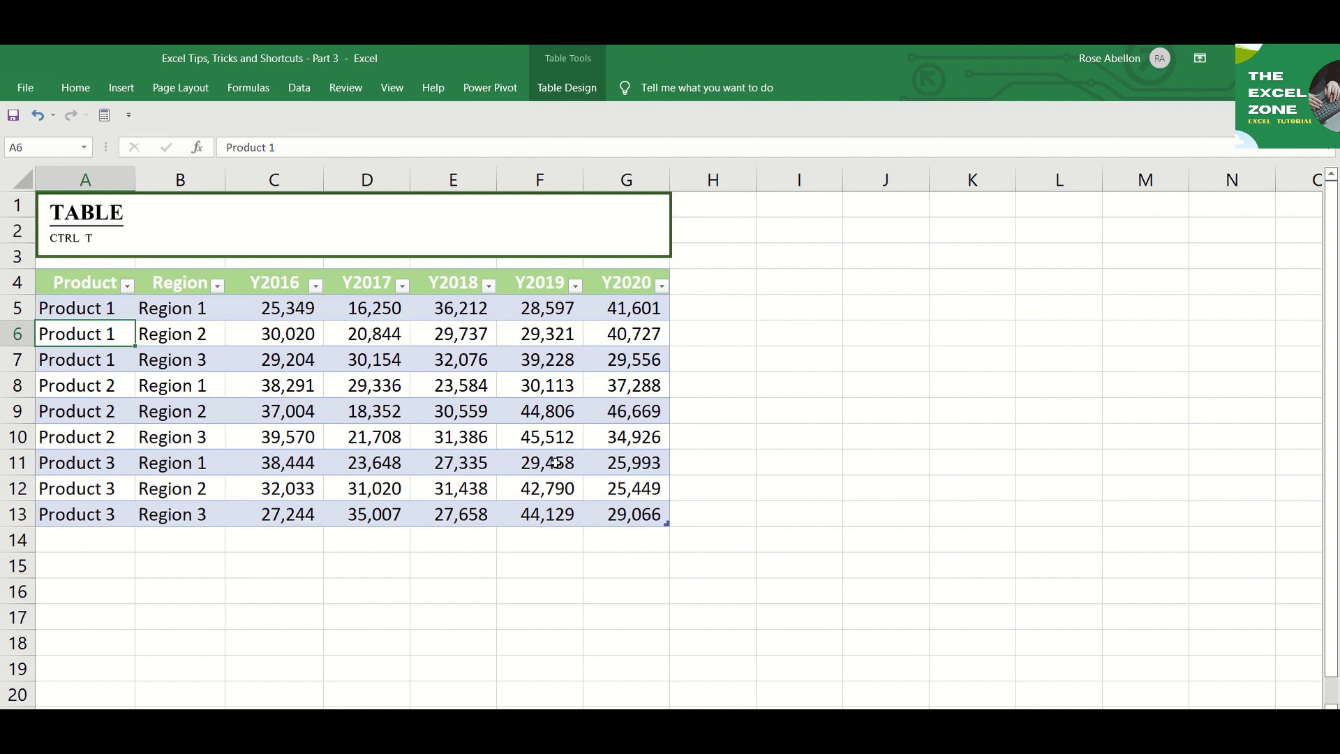
{"action": "key", "text": "ctrl+z"}
Create a table with headers from the product and region data range $A$4:$G$13.
{"action": "left_click", "coordinate": [555, 462]}
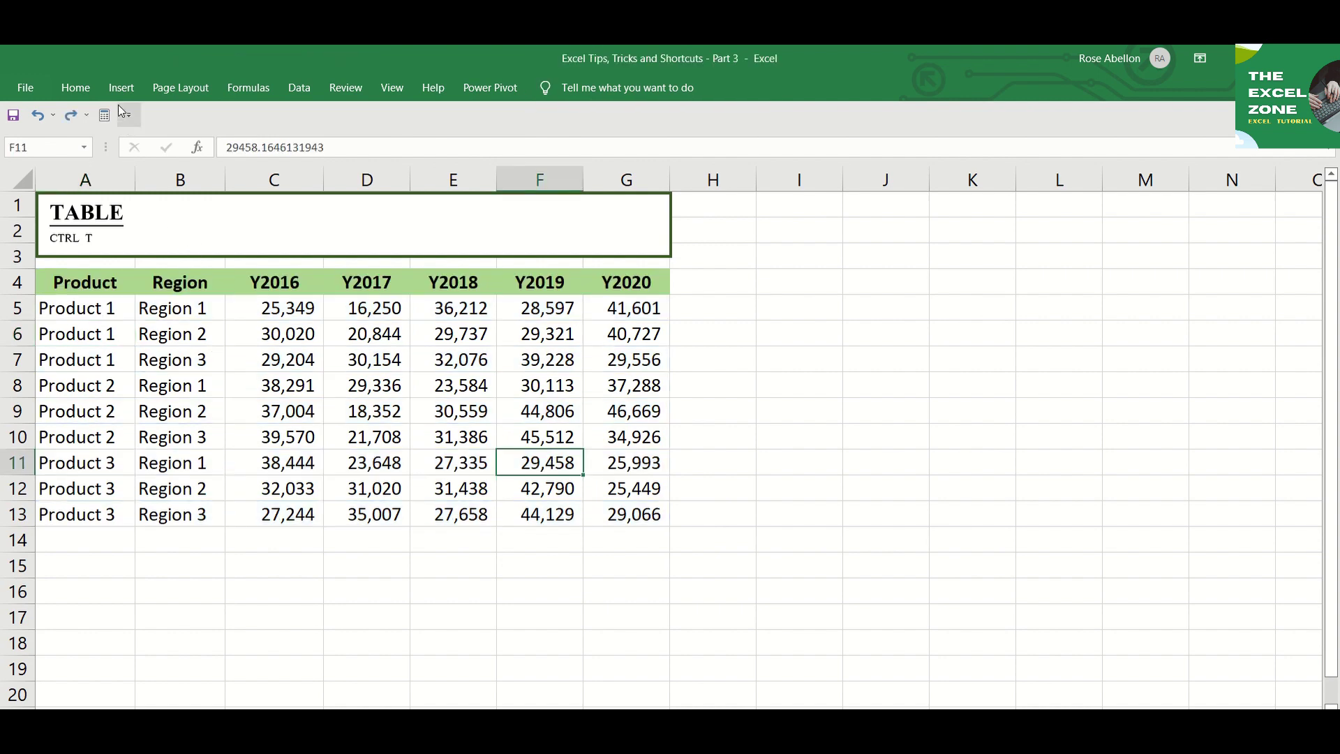
{"action": "left_click", "coordinate": [122, 87]}
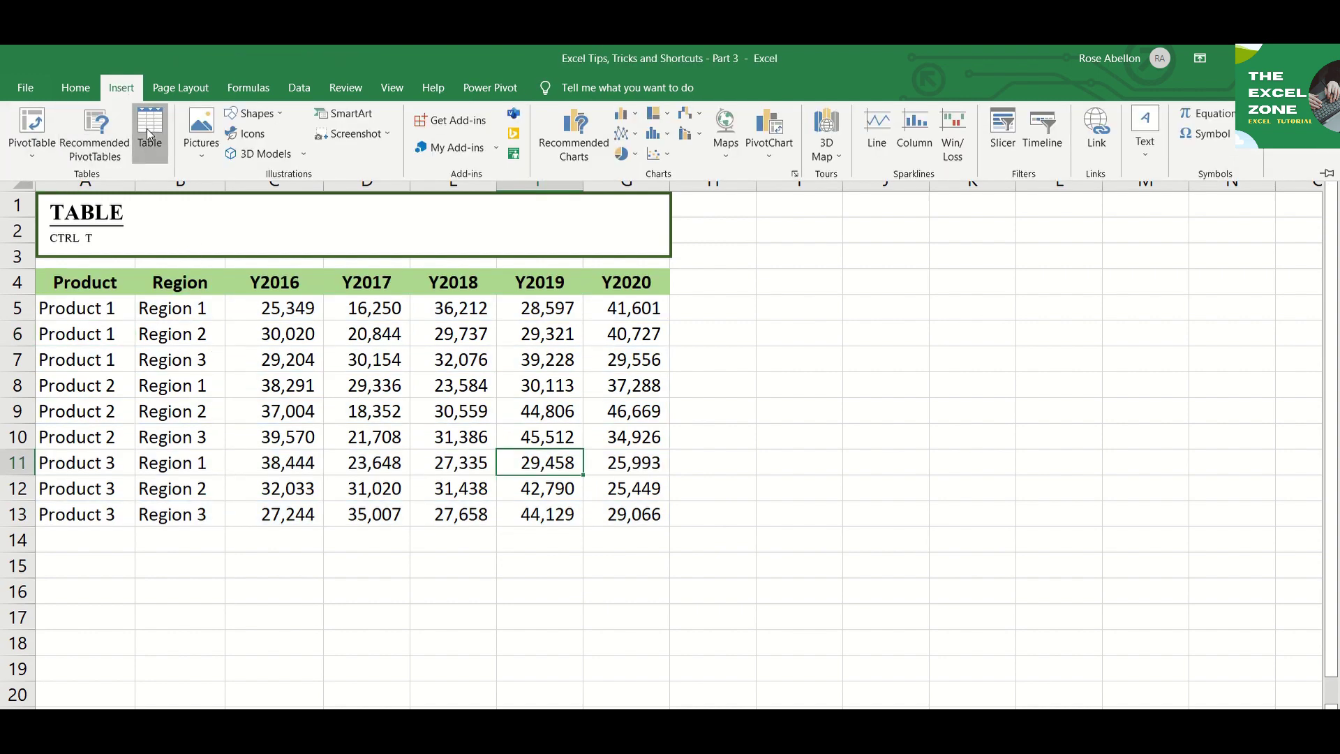
{"action": "left_click", "coordinate": [147, 130]}
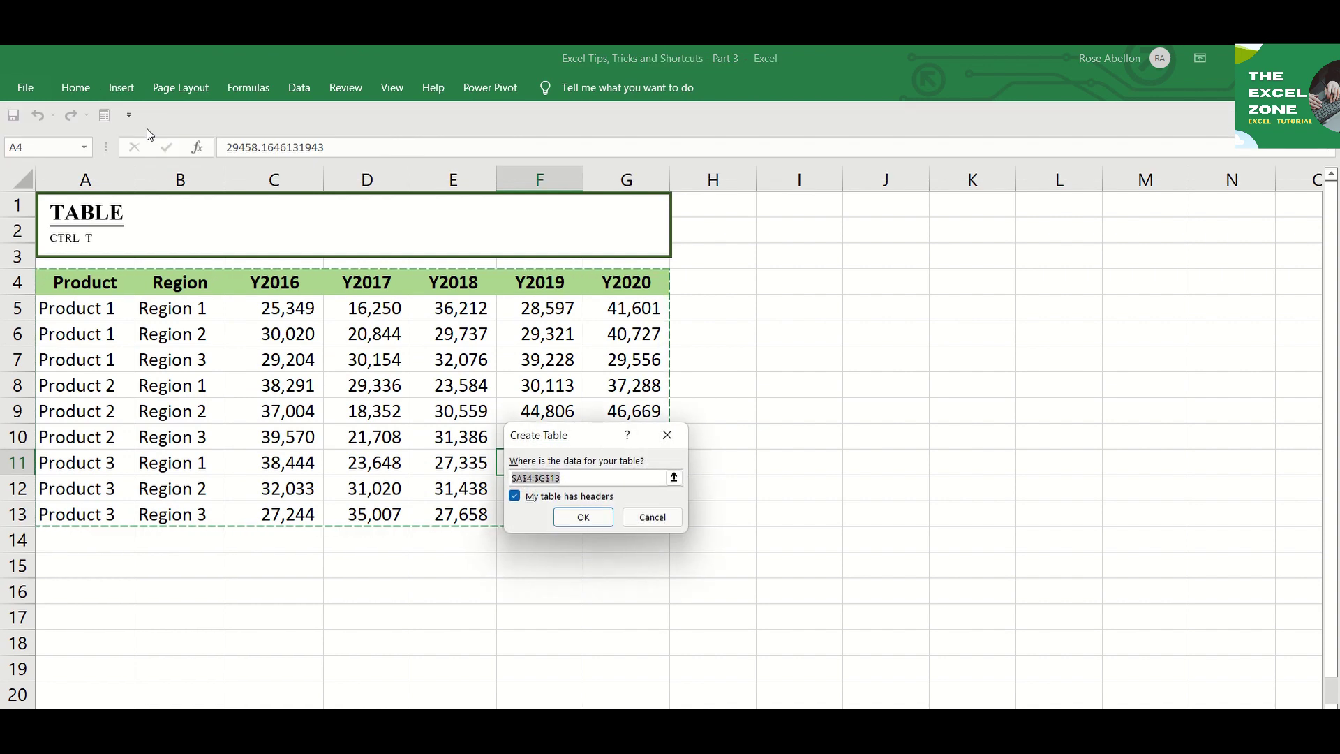
{"action": "key", "text": "Return"}
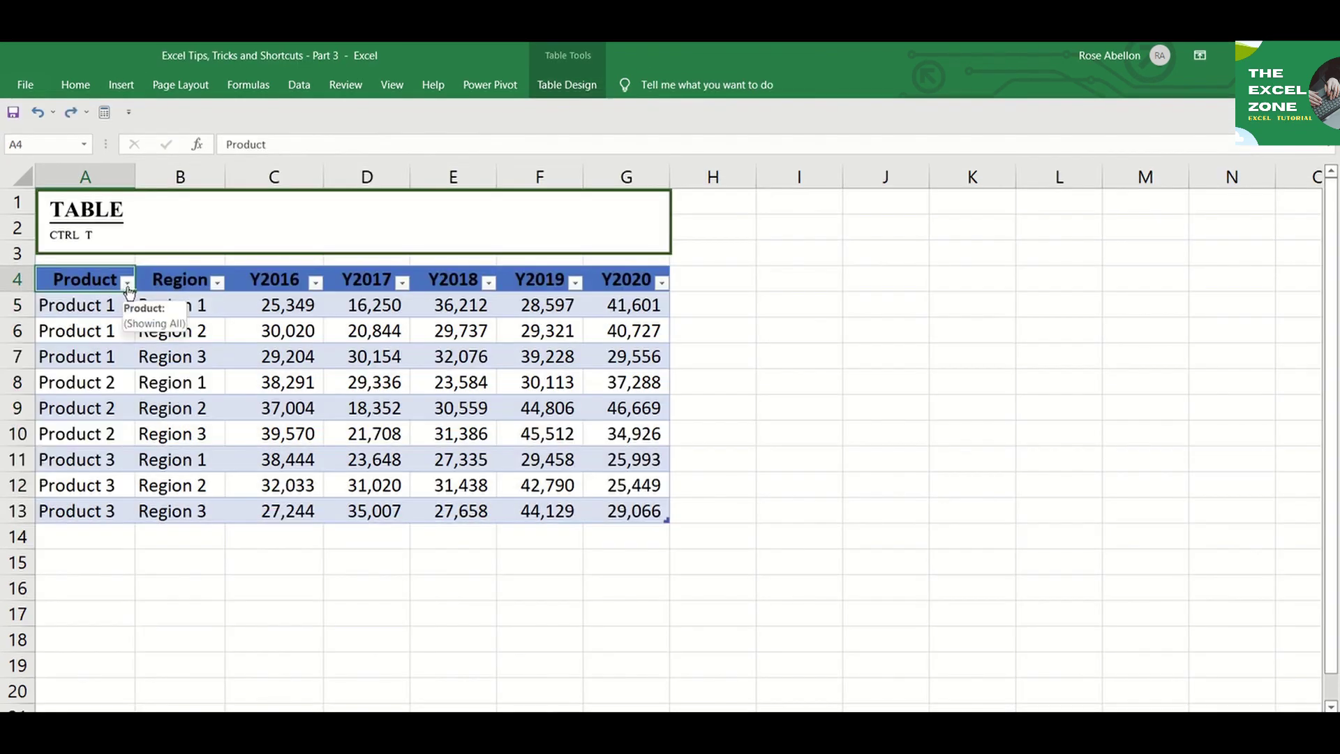
Filter Product 1 and Region 2 out of the table, and undo both filters.
{"action": "left_click", "coordinate": [127, 282]}
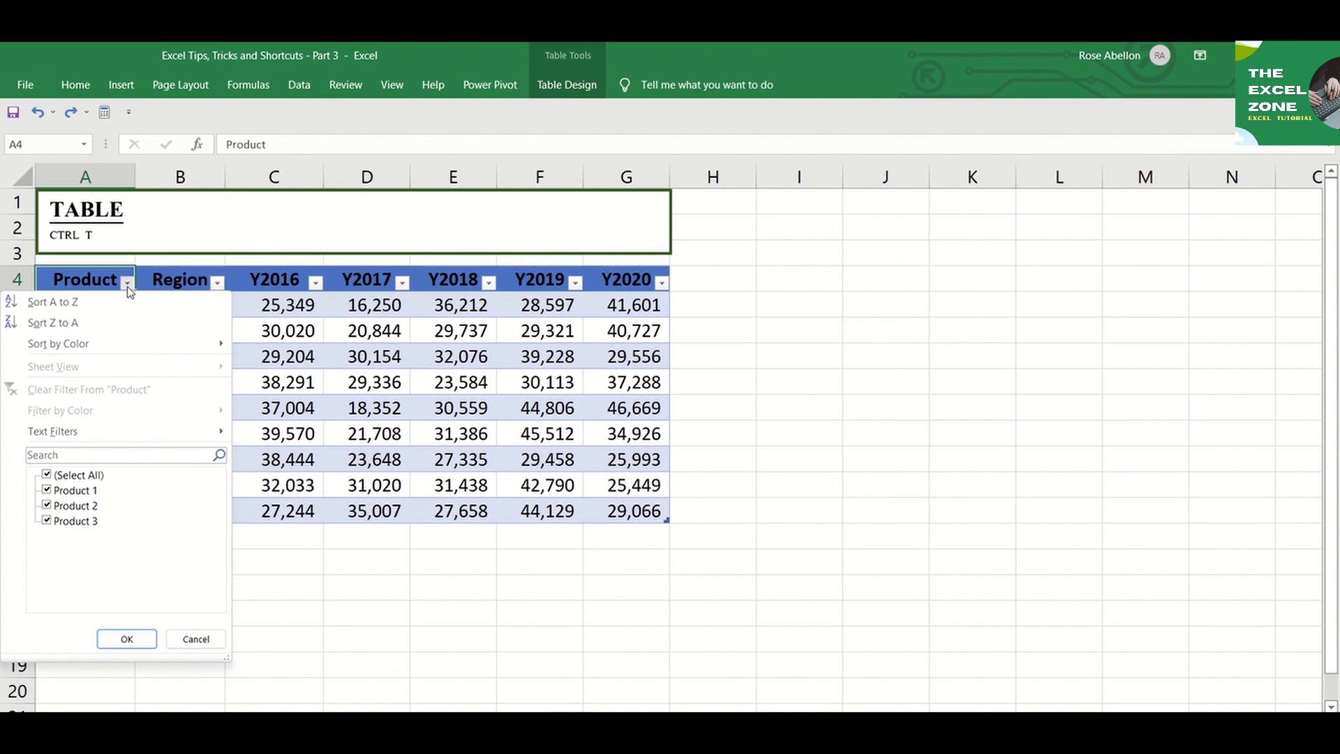
{"action": "left_click", "coordinate": [47, 491]}
{"action": "key", "text": "Return"}
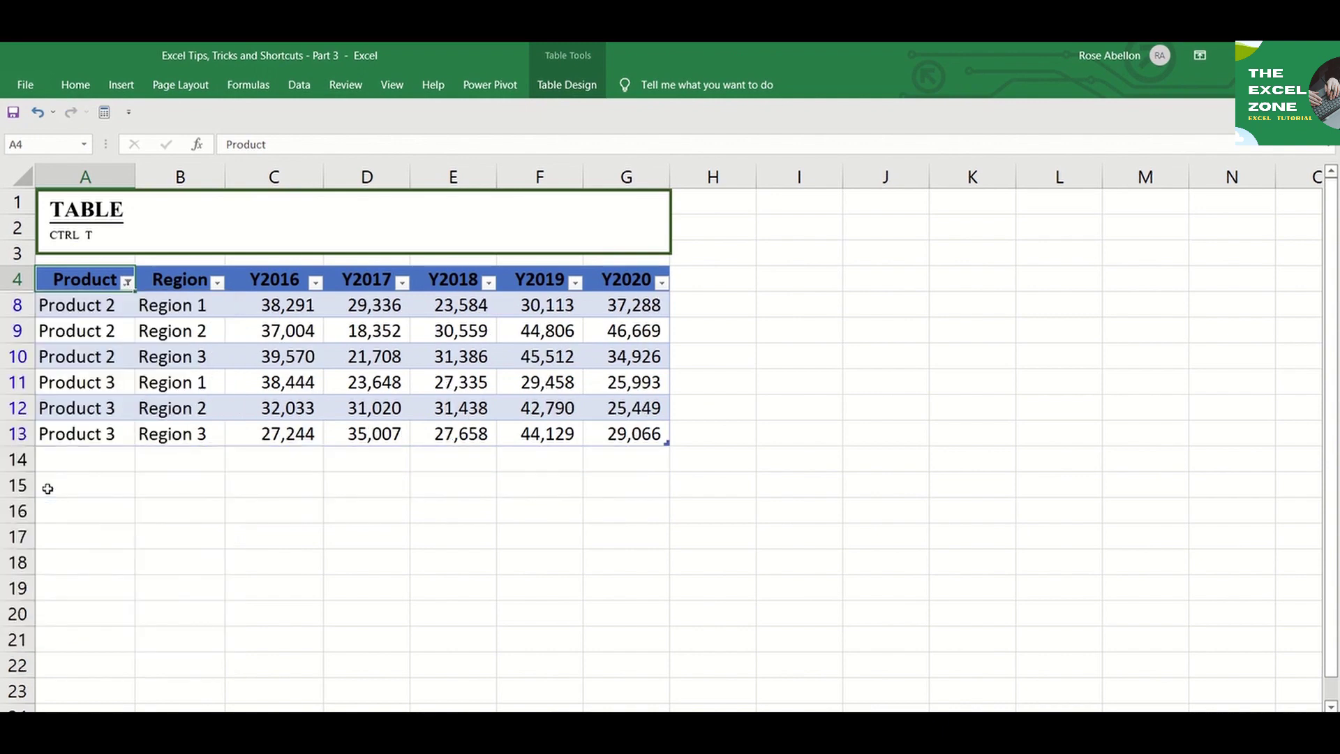
{"action": "left_click", "coordinate": [218, 282]}
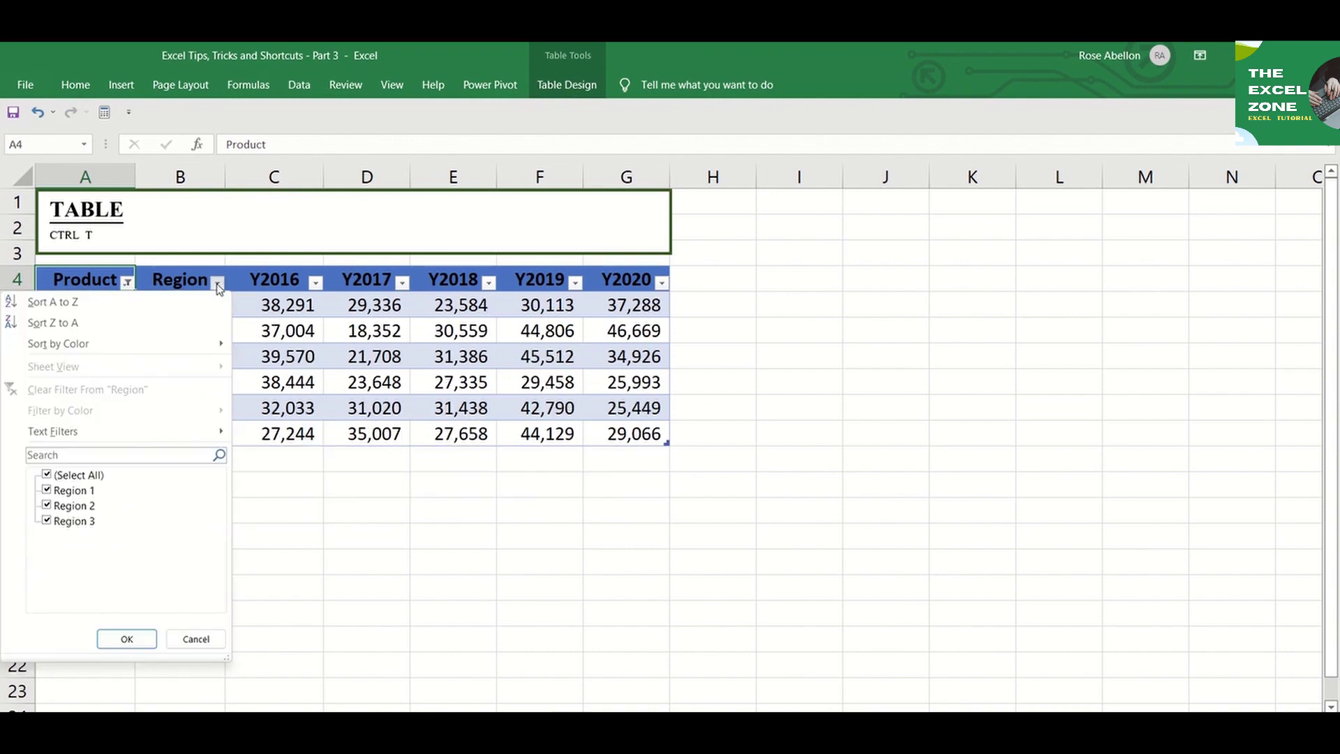
{"action": "left_click", "coordinate": [47, 508]}
{"action": "key", "text": "Return"}
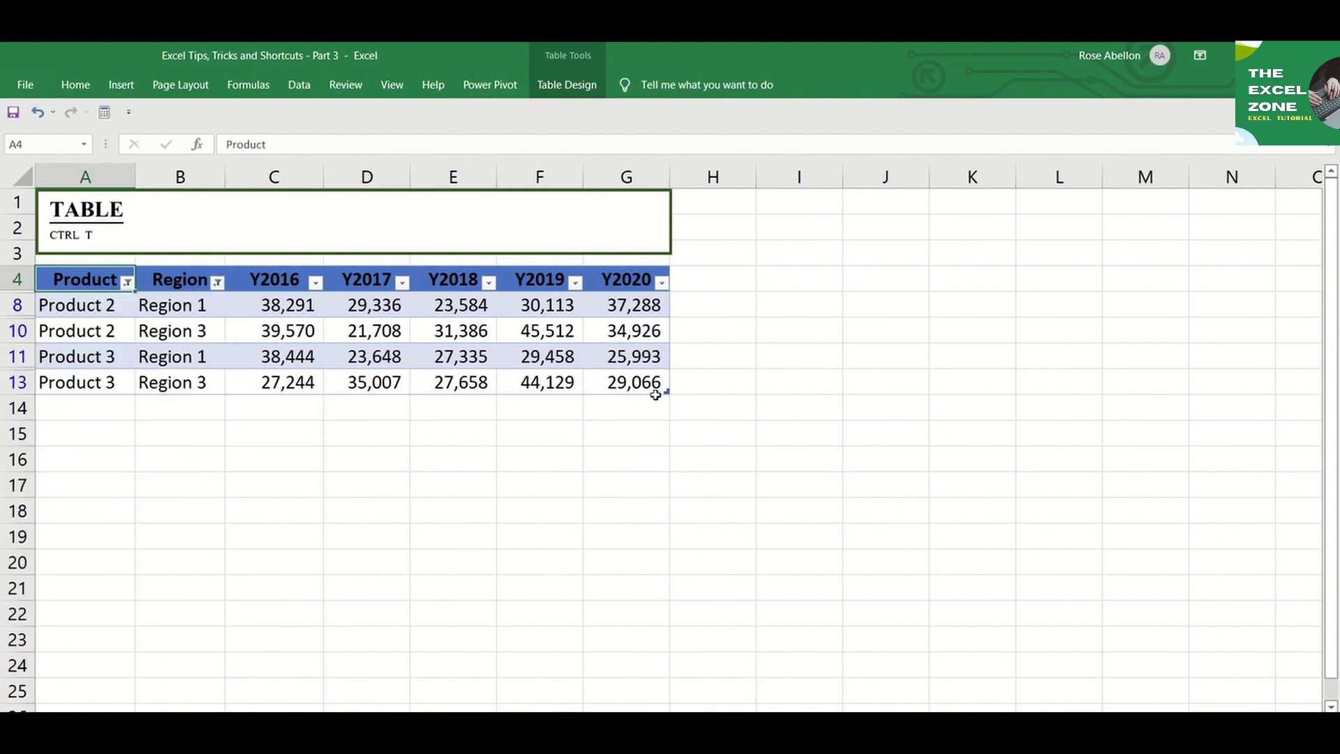
{"action": "key", "text": "ctrl+z"}
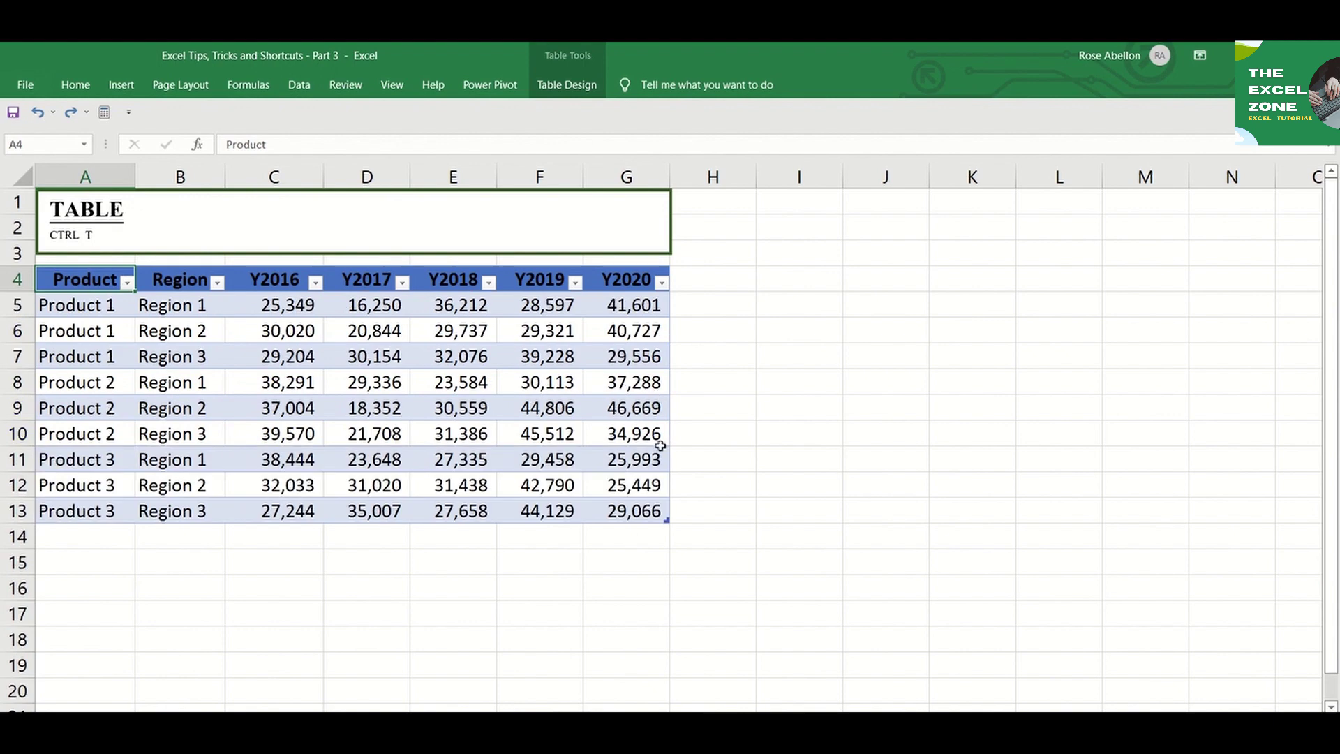
Extend the table range down to row 17 and shrink it back to row 13.
{"action": "left_click", "coordinate": [666, 513]}
{"action": "left_click_drag", "start_coordinate": [666, 520], "coordinate": [663, 622]}
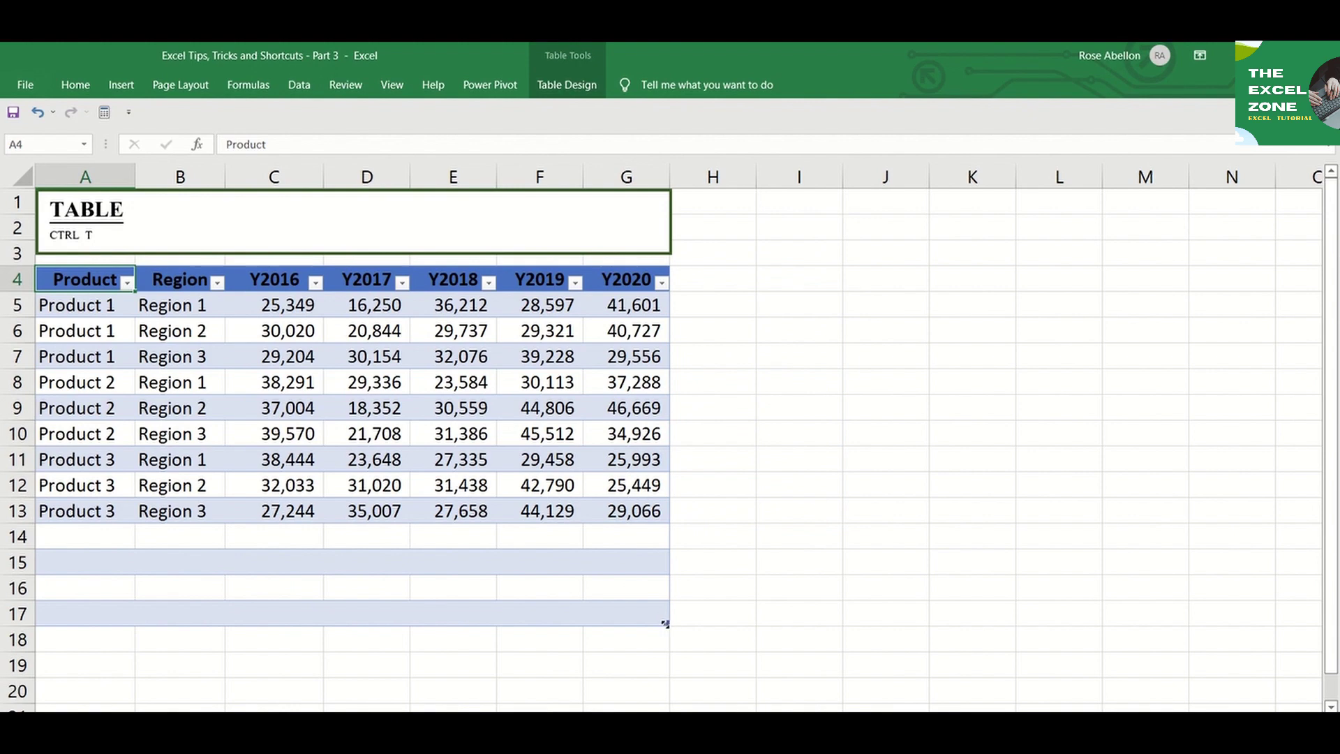
{"action": "left_click_drag", "start_coordinate": [663, 622], "coordinate": [665, 522]}
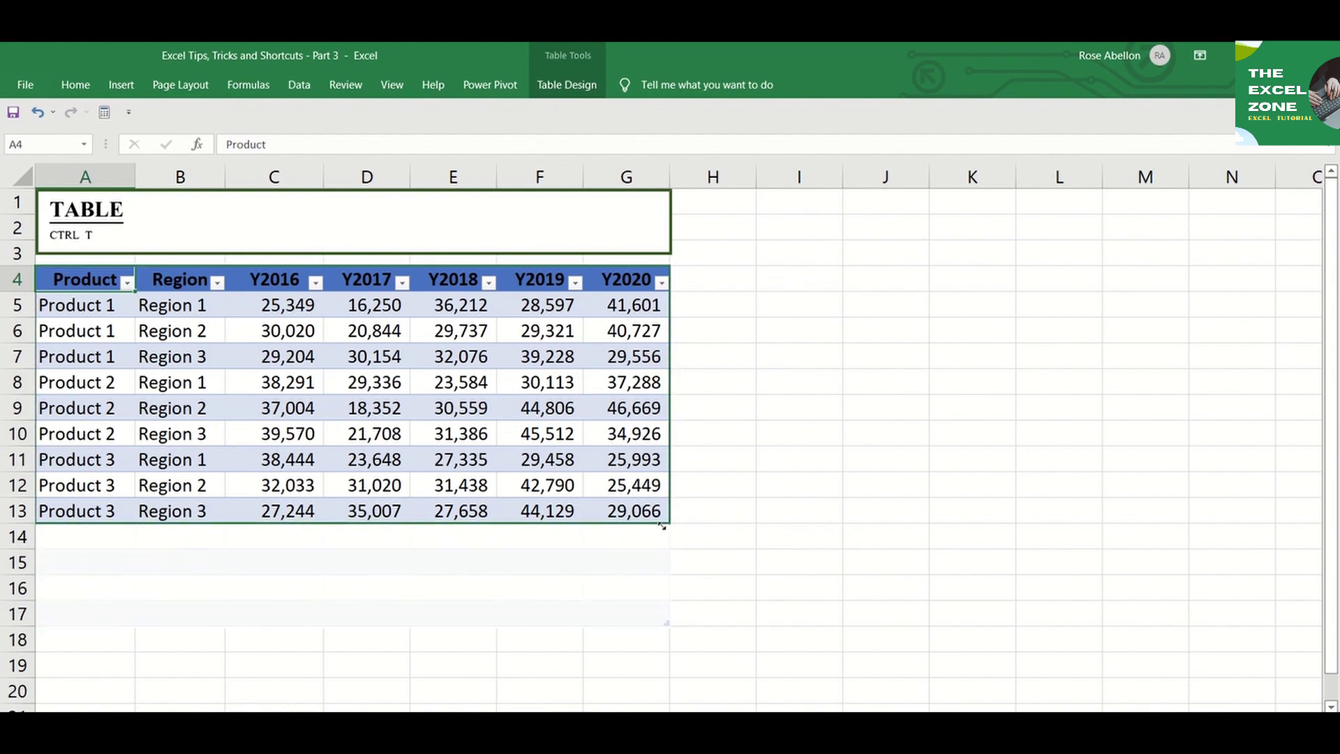
Enter 12345 in H13 beside the table's last row to add a column automatically, and undo the entry and expansion.
{"action": "left_click", "coordinate": [710, 517]}
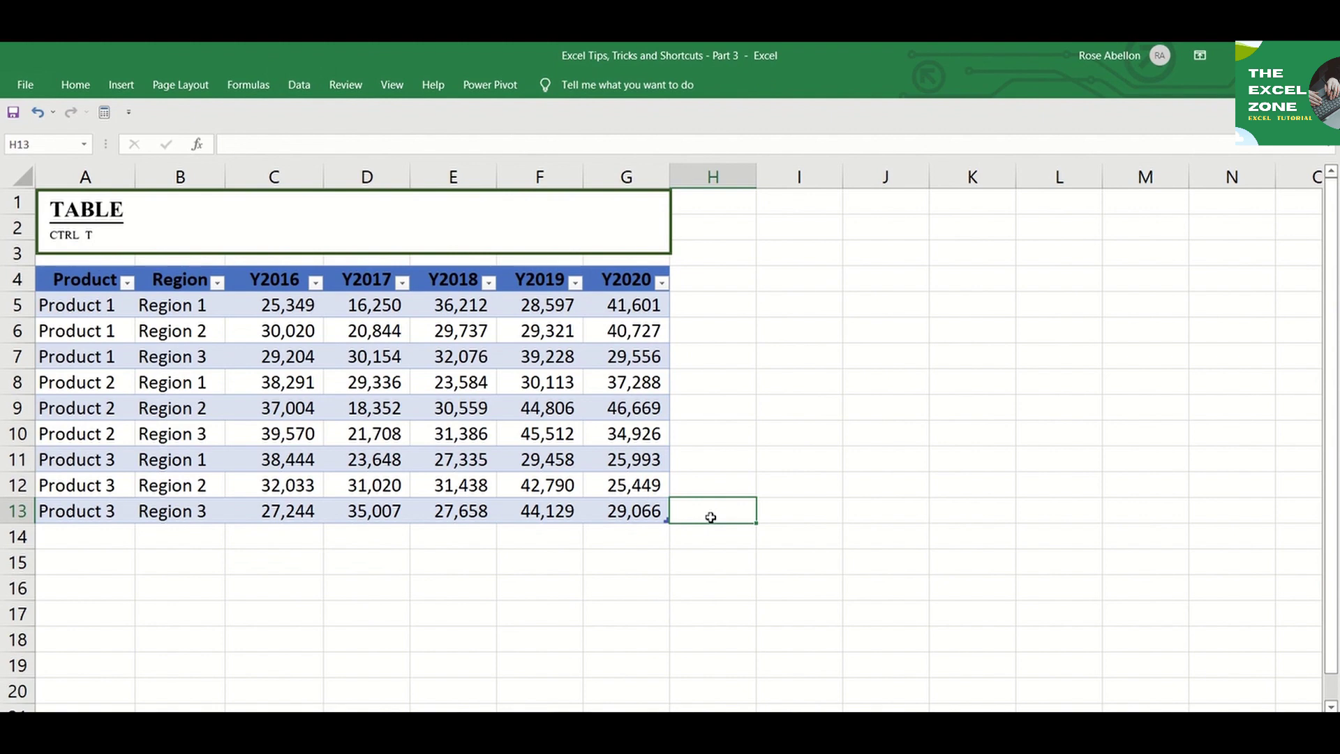
{"action": "type", "text": "12345"}
{"action": "key", "text": "Return"}
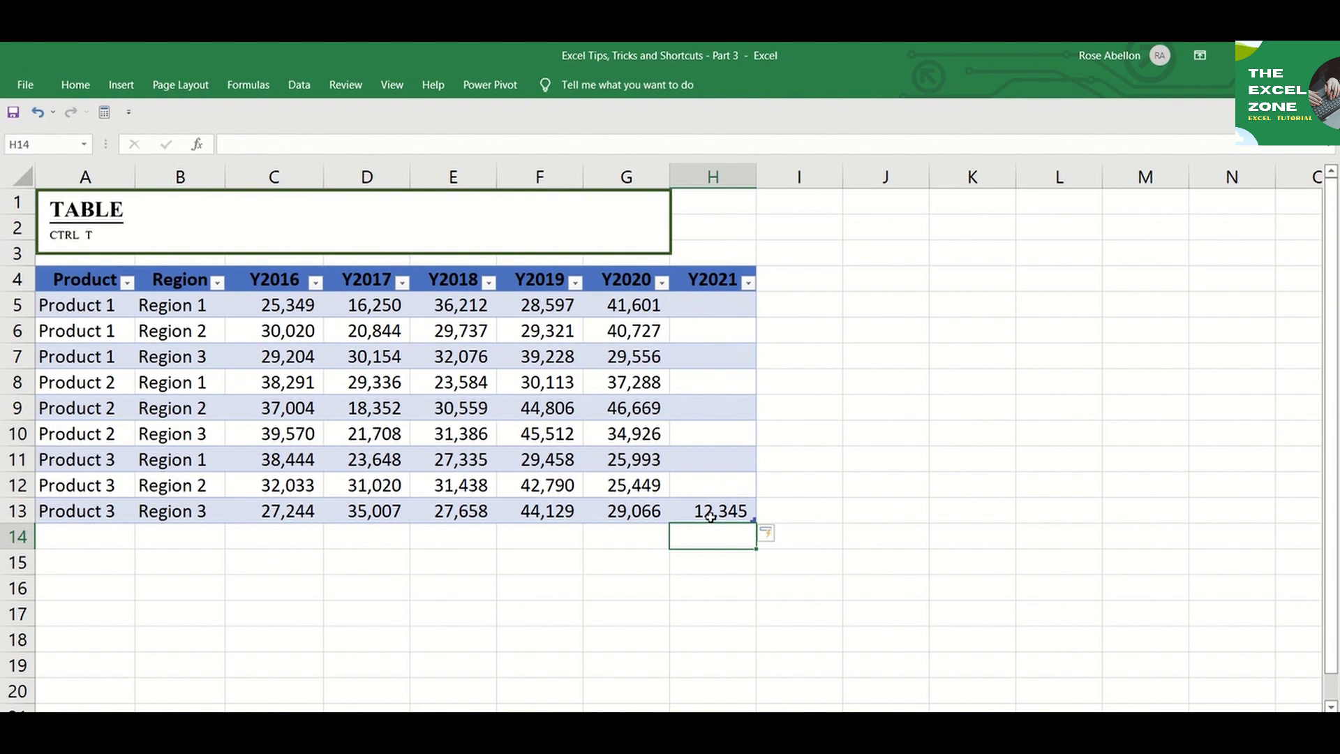
{"action": "key", "text": "ctrl+z"}
{"action": "key", "text": "ctrl+z"}
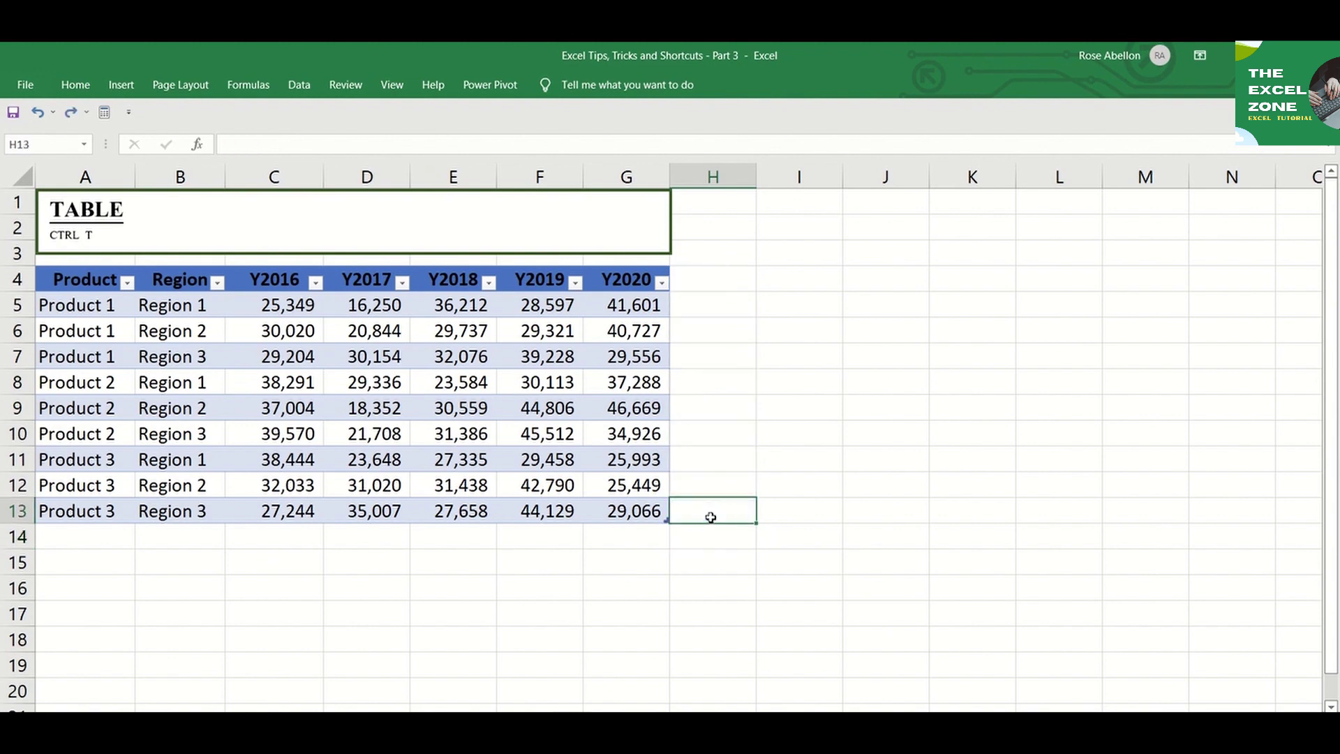
Enter 1234 in G14 and 12345 in G15 directly below the table, and undo both entries.
{"action": "key", "text": "Down"}
{"action": "key", "text": "Left"}
{"action": "type", "text": "1234"}
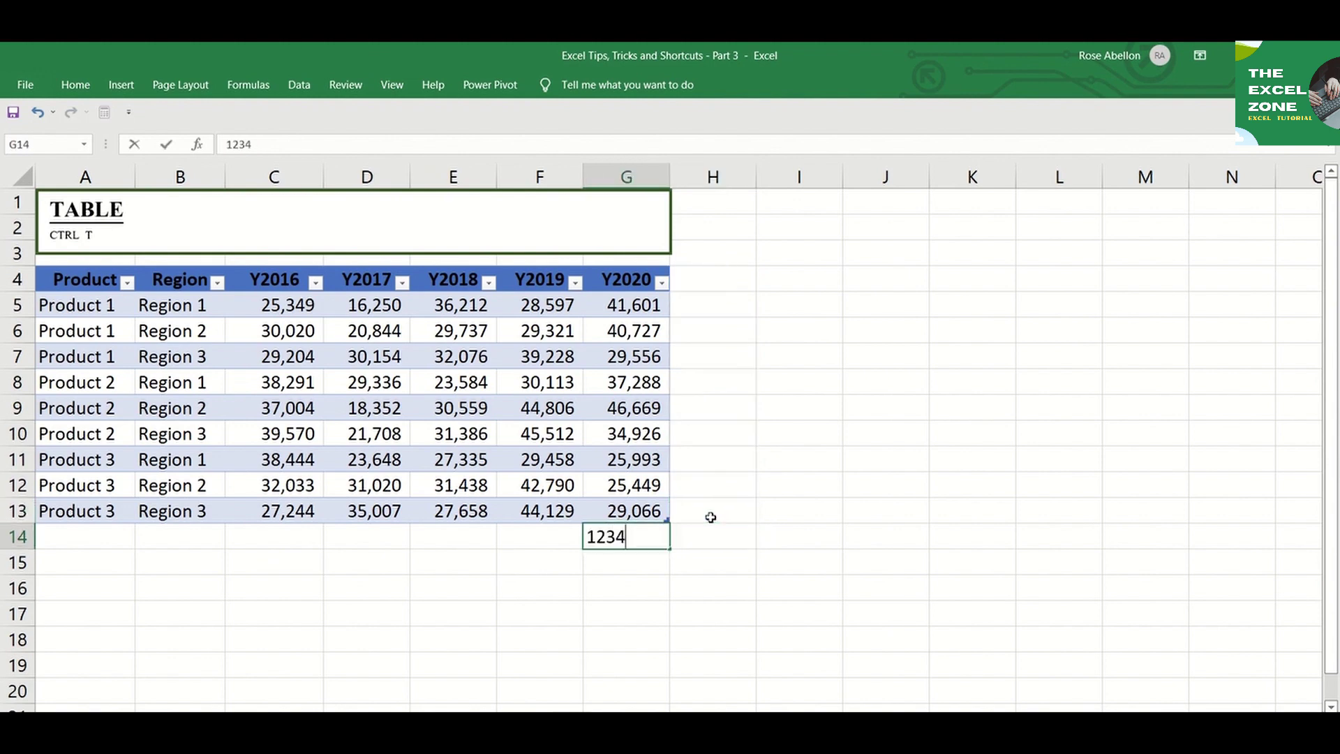
{"action": "key", "text": "Return"}
{"action": "type", "text": "12345"}
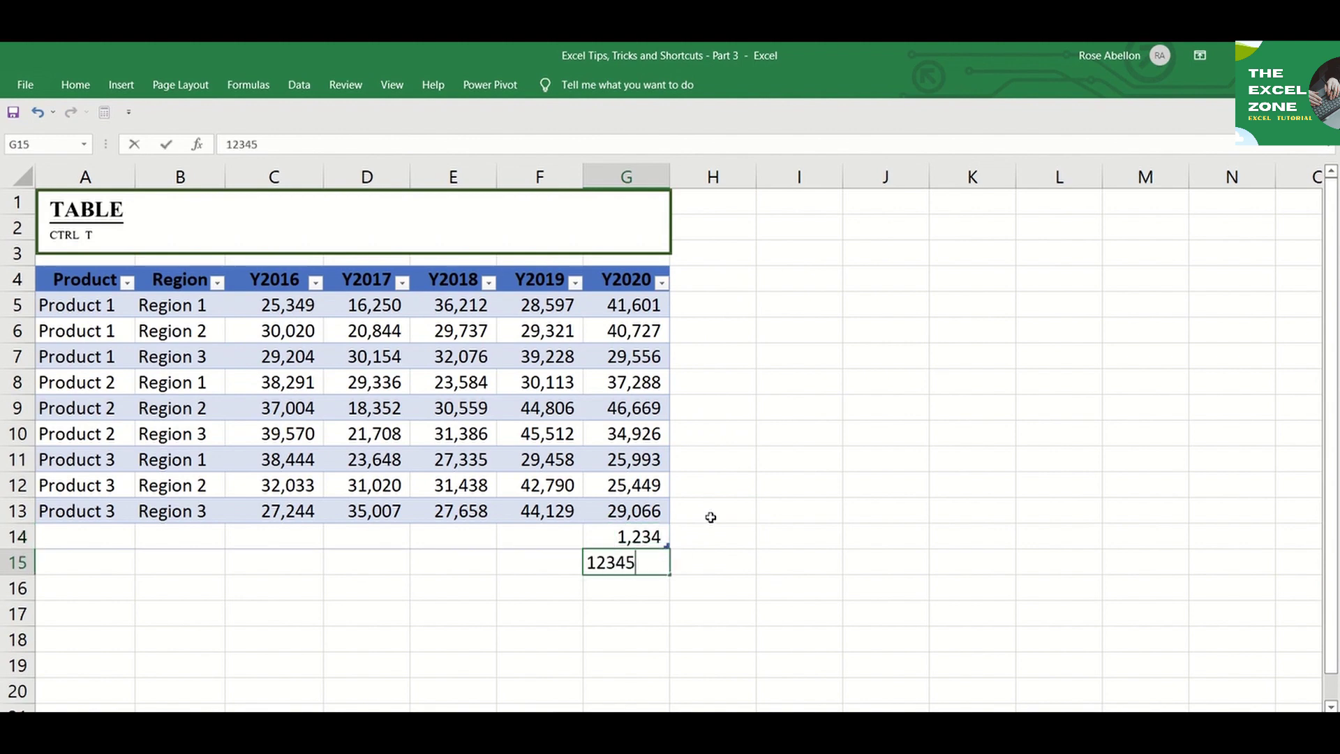
{"action": "key", "text": "Return"}
{"action": "key", "text": "ctrl+z"}
{"action": "key", "text": "ctrl+z"}
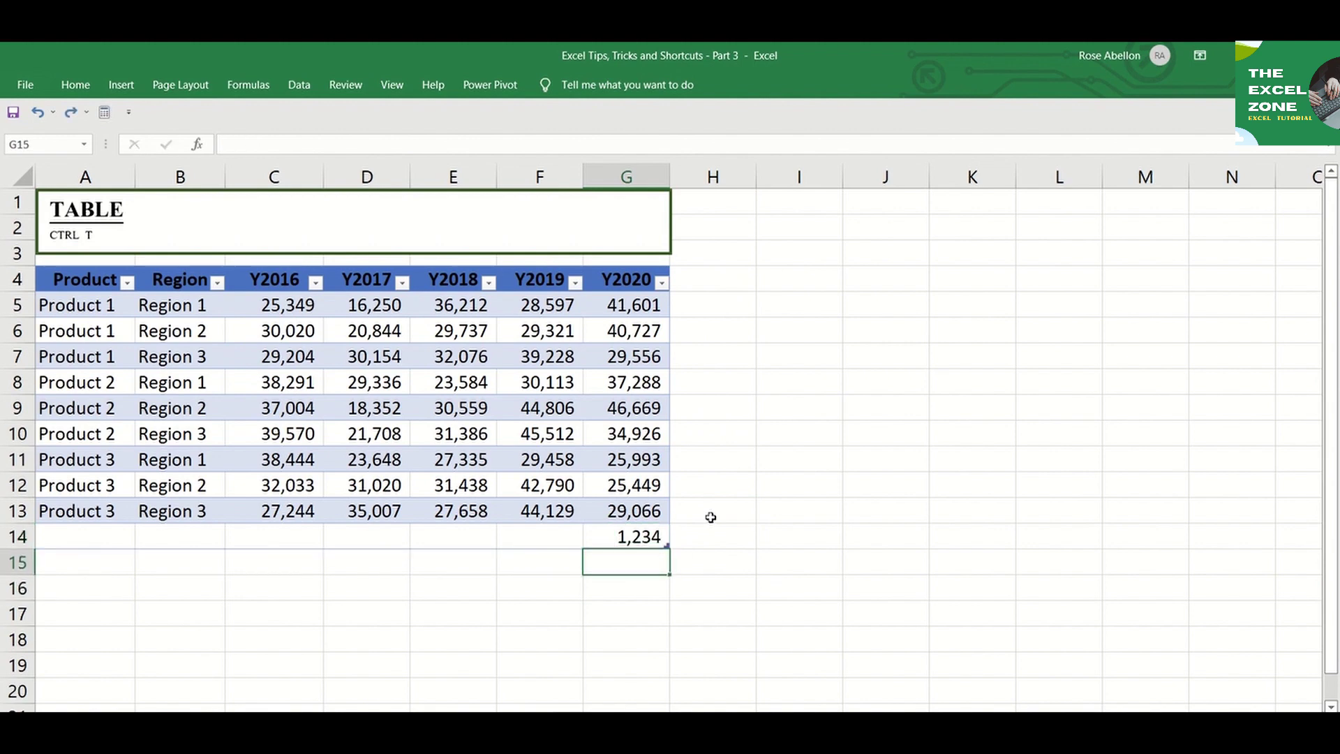
{"action": "key", "text": "ctrl+z"}
{"action": "key", "text": "ctrl+z"}
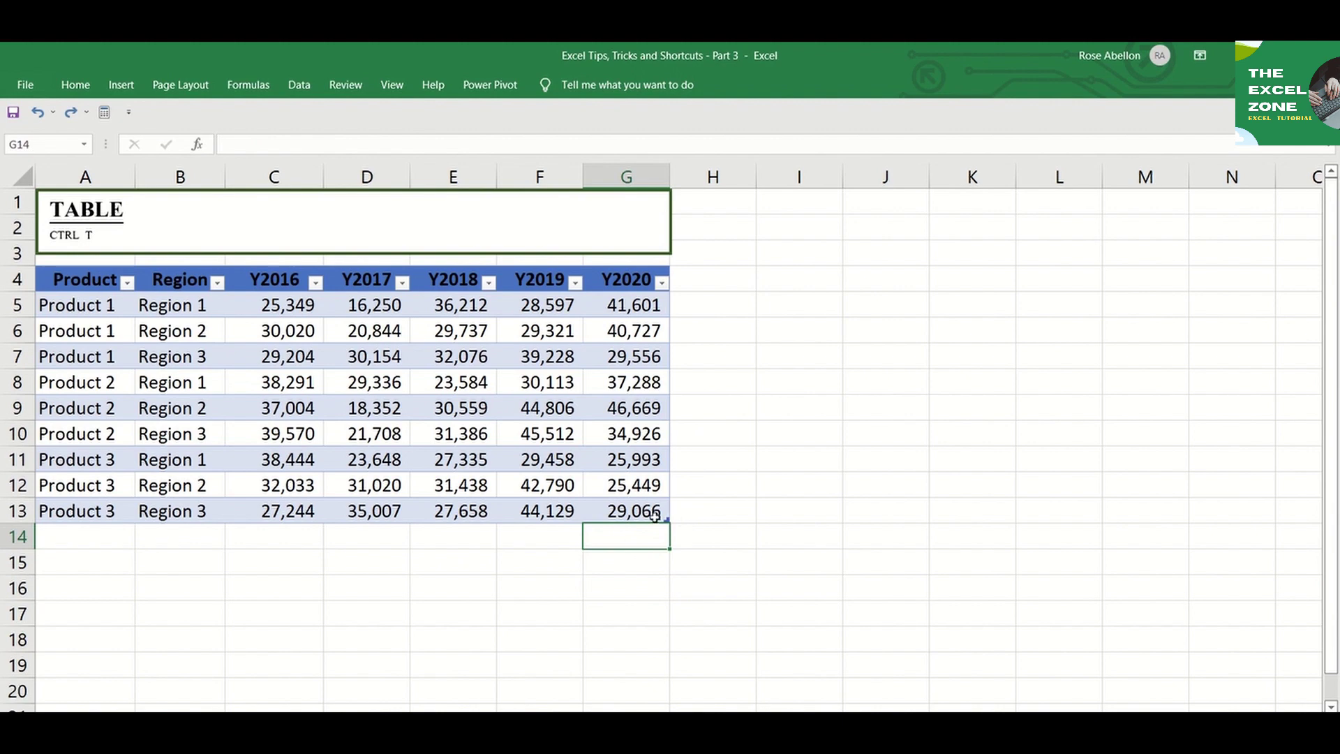
Move the whole table down so that its header row starts at A10, and undo the move.
{"action": "left_click", "coordinate": [556, 484]}
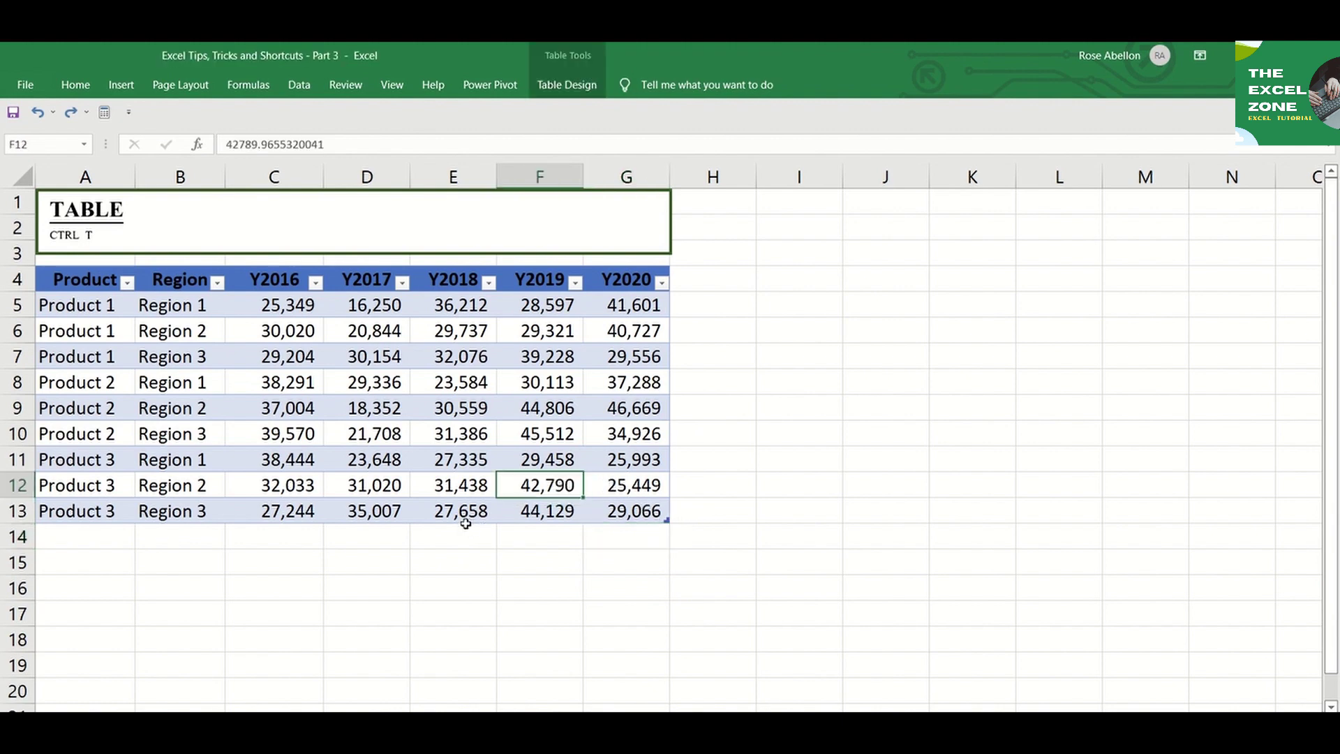
{"action": "left_click_drag", "start_coordinate": [467, 523], "coordinate": [485, 653]}
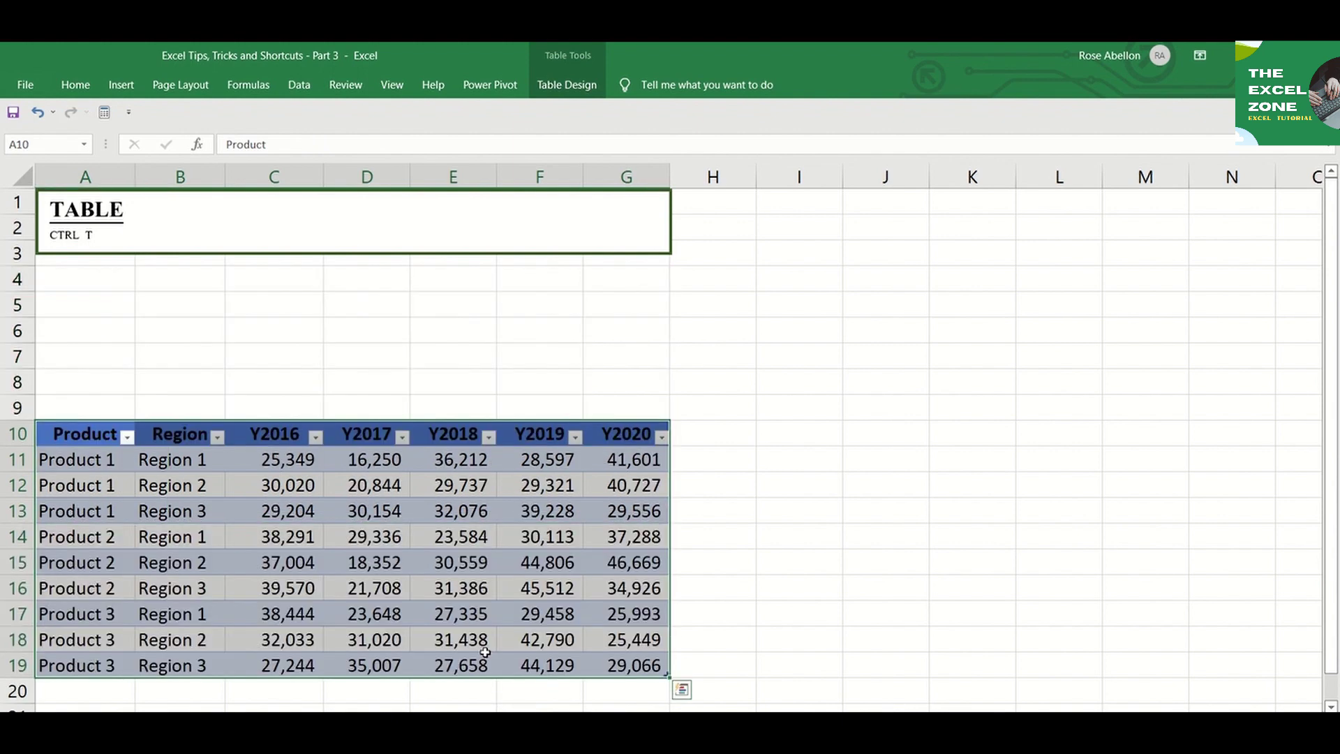
{"action": "left_click", "coordinate": [580, 519]}
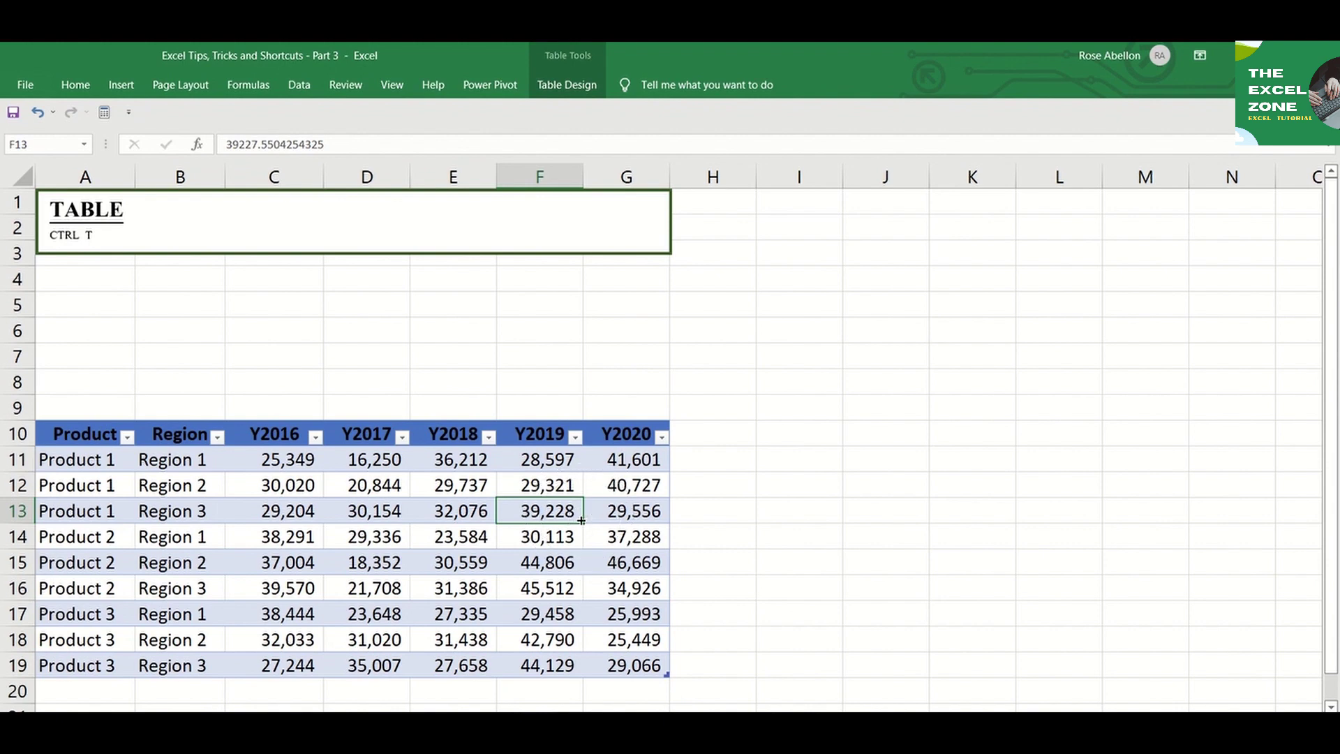
{"action": "key", "text": "ctrl+z"}
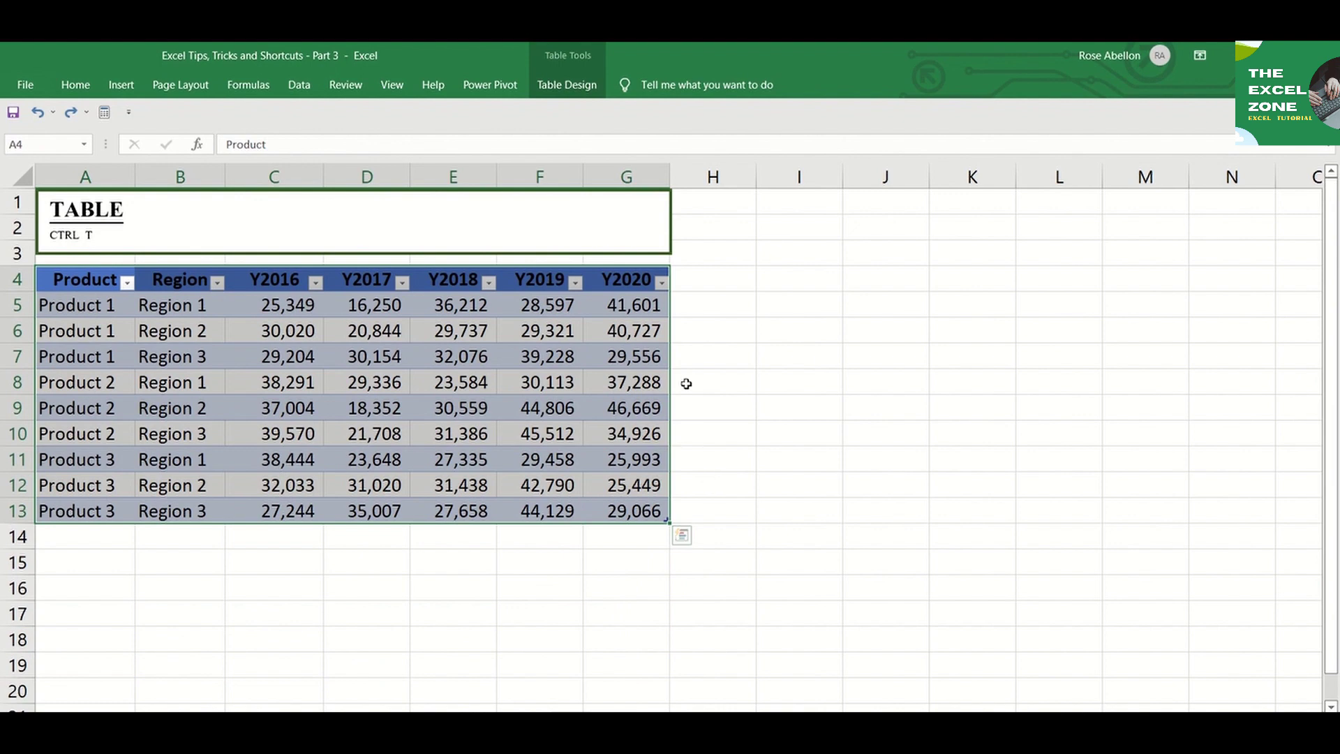
Add a calculated column beside Y2020 by summing Y2016 through Y2020 with AutoSum in cell H5.
{"action": "left_click", "coordinate": [702, 308]}
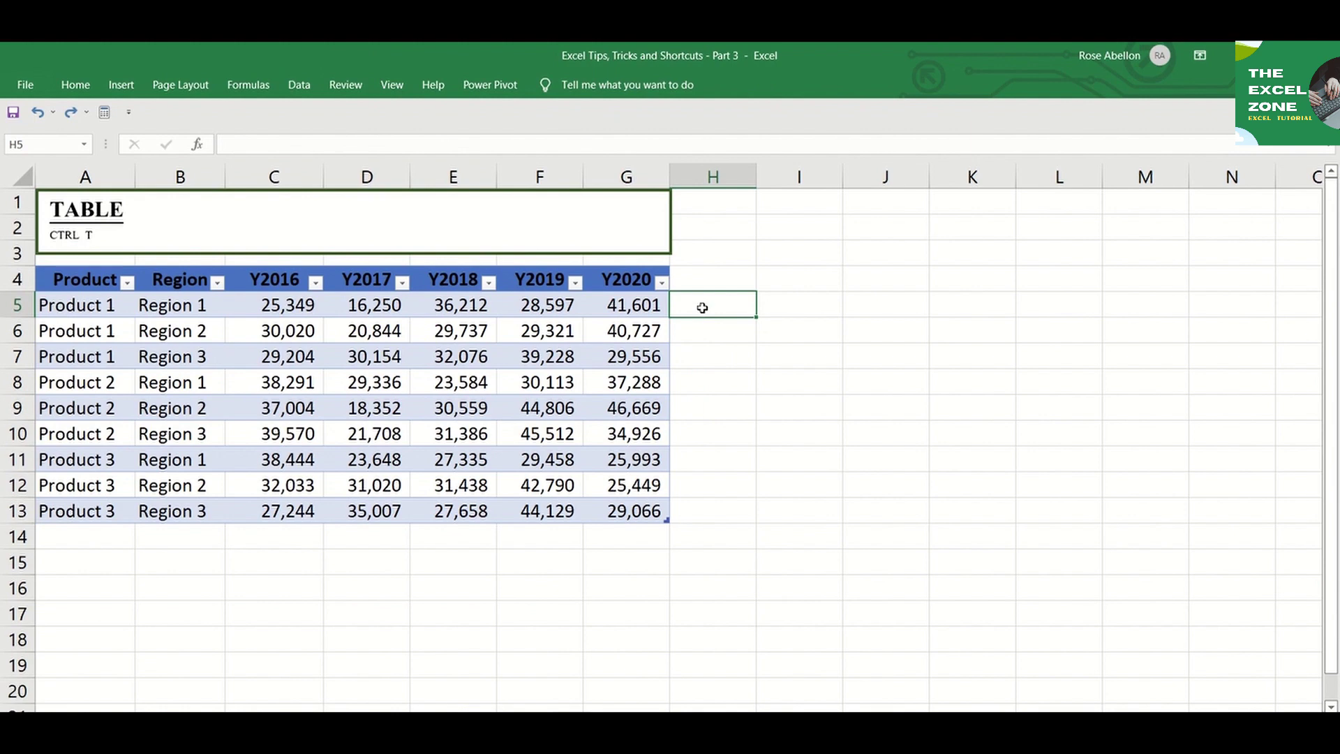
{"action": "key", "text": "alt+equal"}
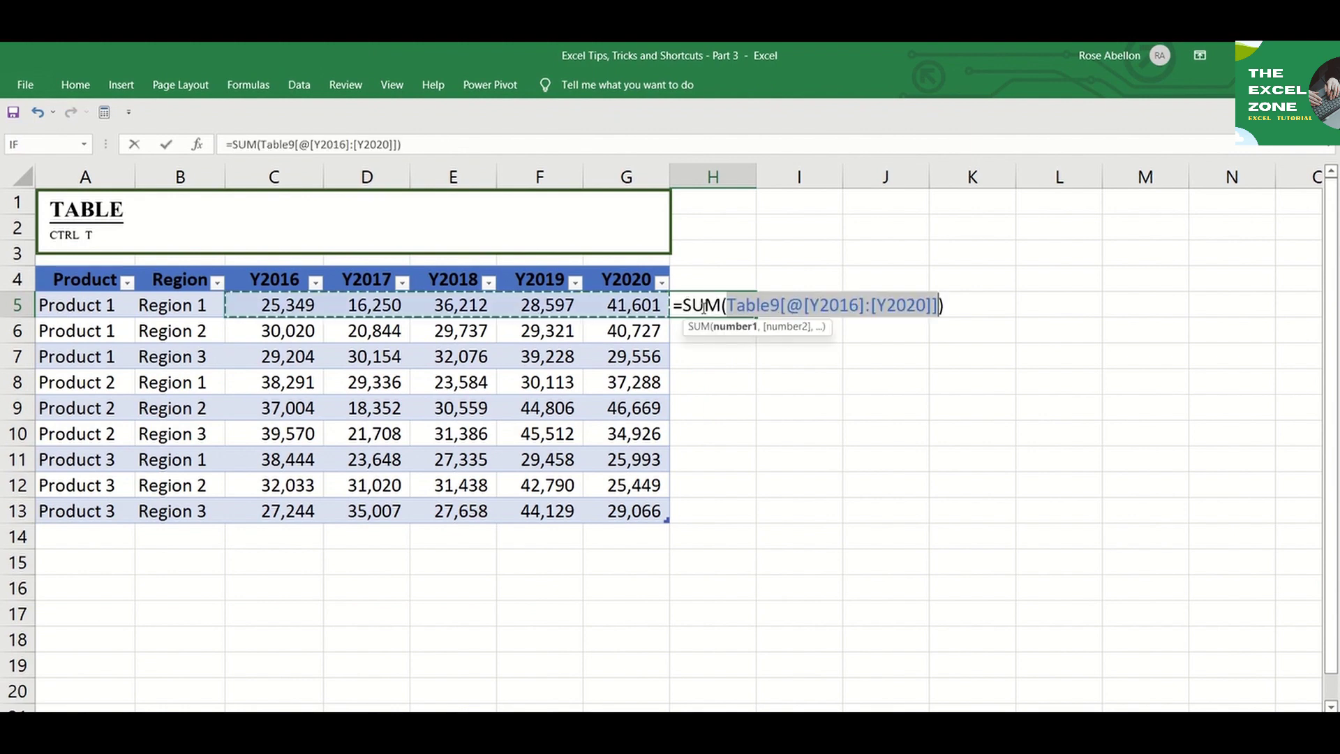
{"action": "key", "text": "Return"}
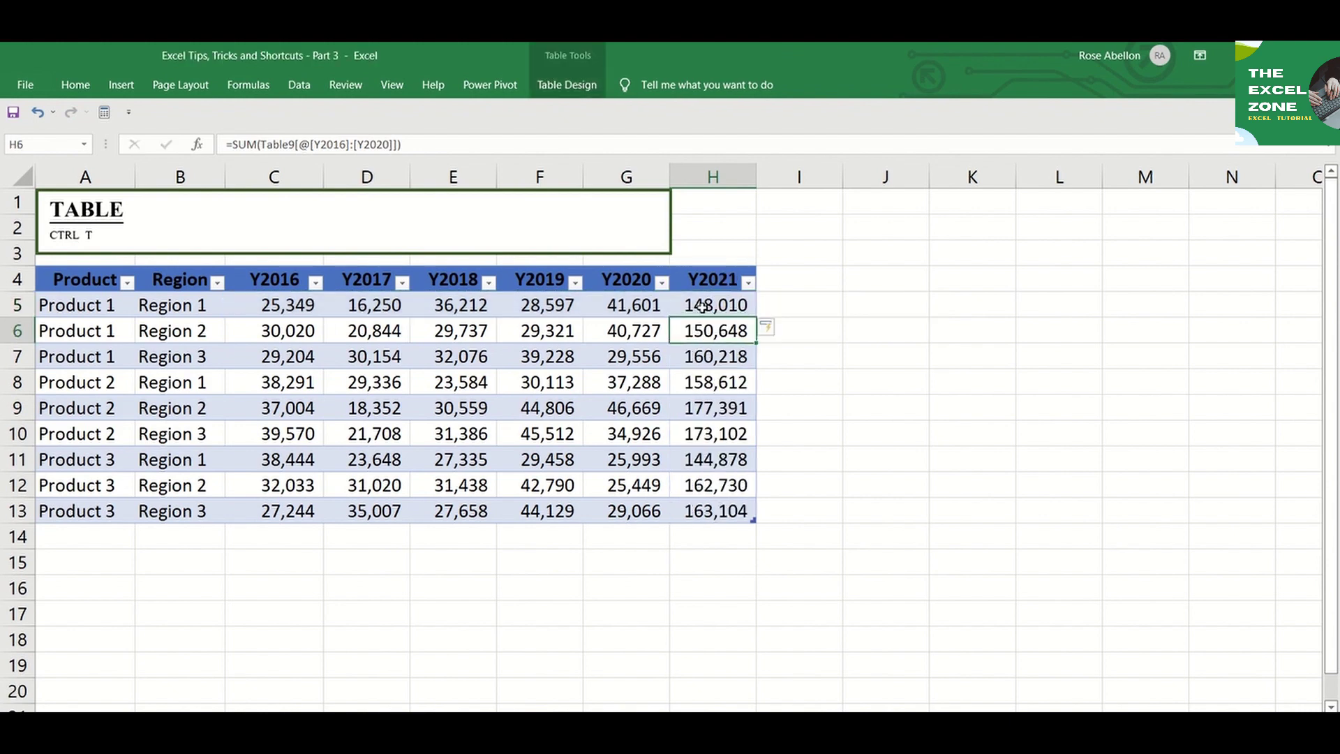
Examine the automatically filled SUM formulas in the new column from H6 down to H13.
{"action": "key", "text": "F2"}
{"action": "key", "text": "Escape"}
{"action": "key", "text": "Down"}
{"action": "key", "text": "F2"}
{"action": "key", "text": "Escape"}
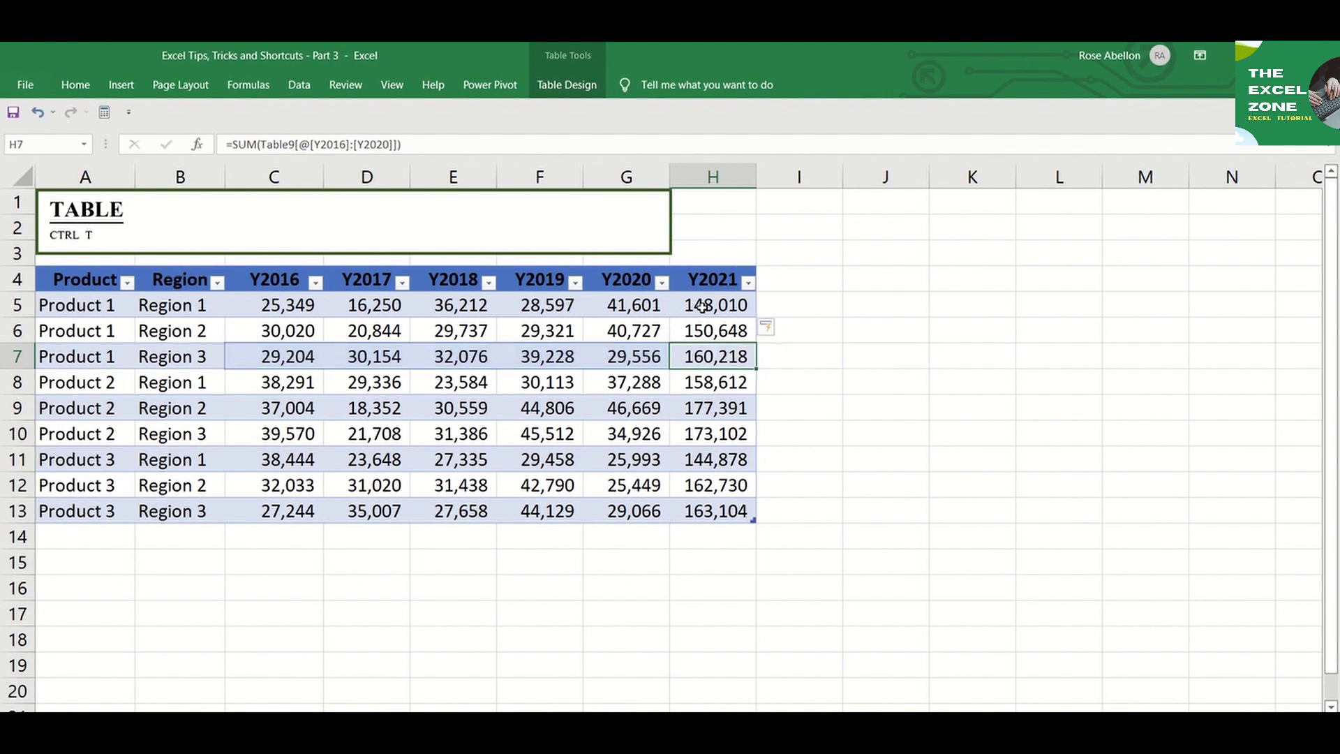
{"action": "key", "text": "Down"}
{"action": "key", "text": "F2"}
{"action": "key", "text": "Escape"}
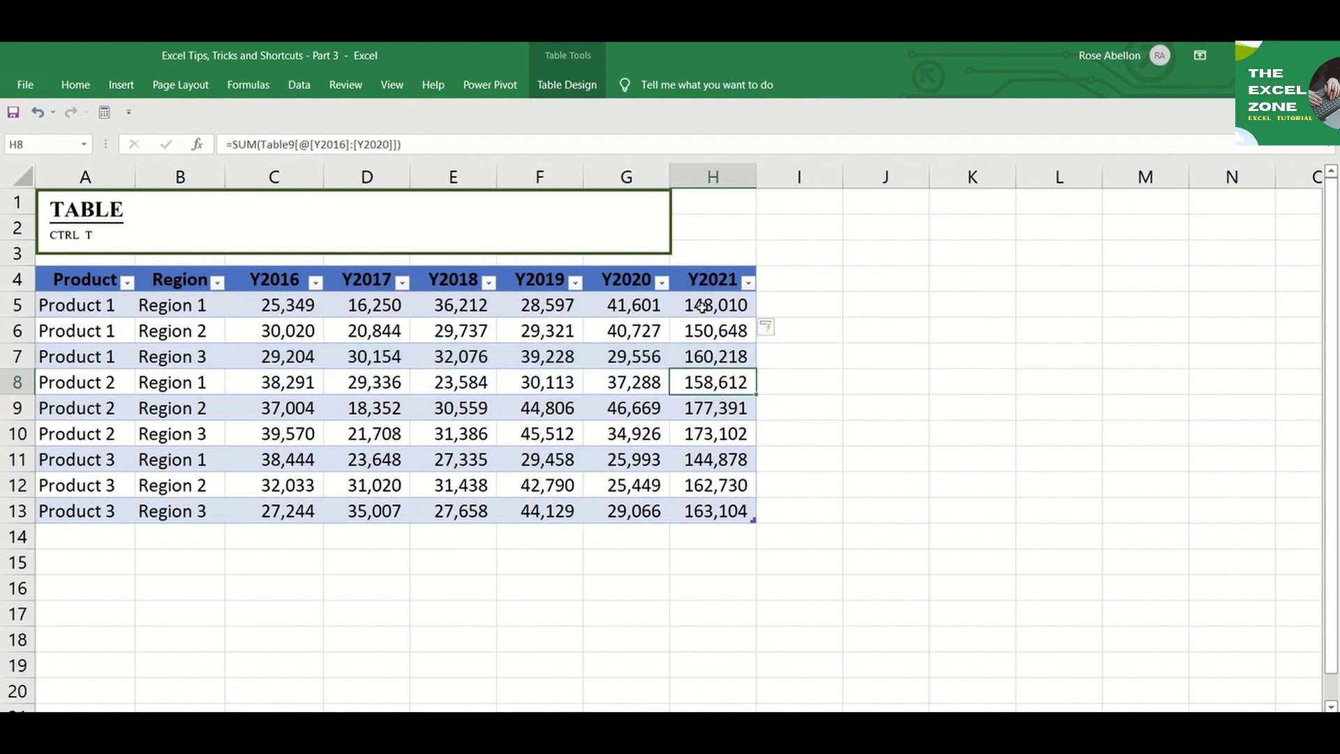
{"action": "key", "text": "ctrl+Down"}
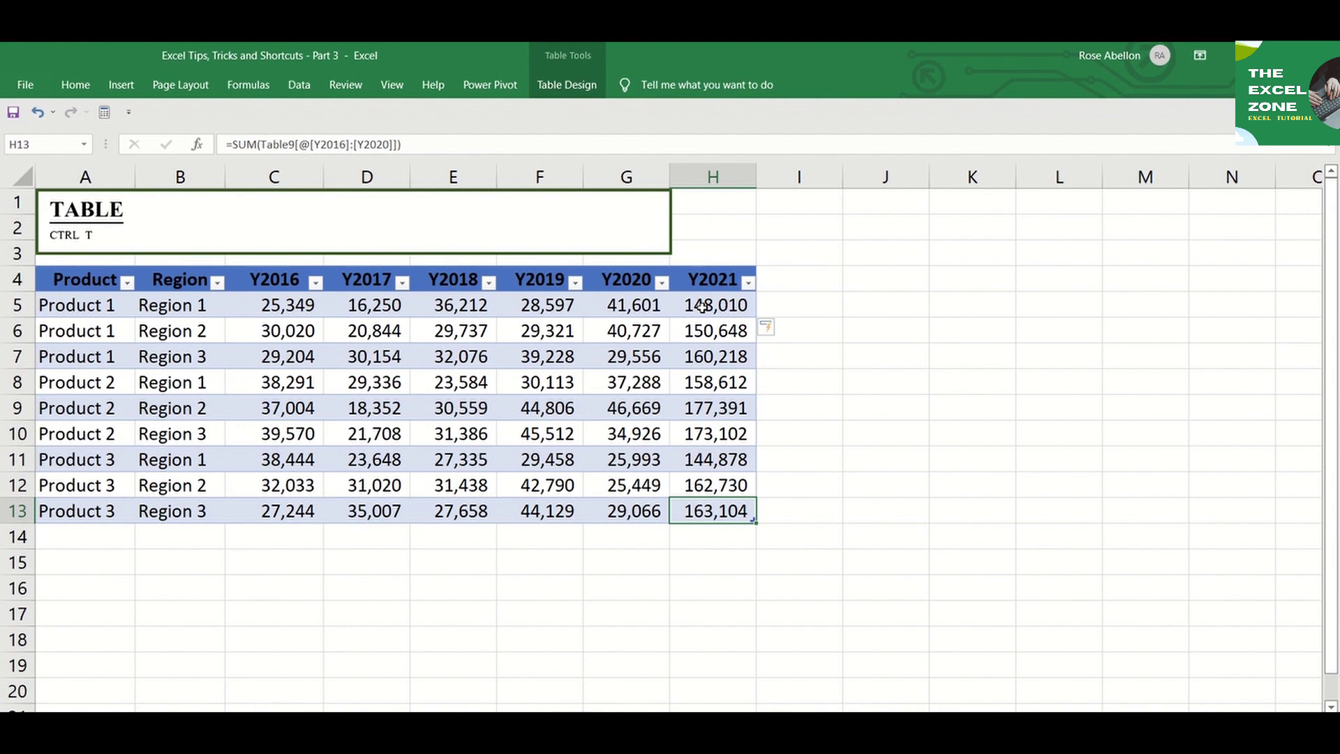
Rename the calculated column's header in H4 as Total.
{"action": "key", "text": "ctrl+Up"}
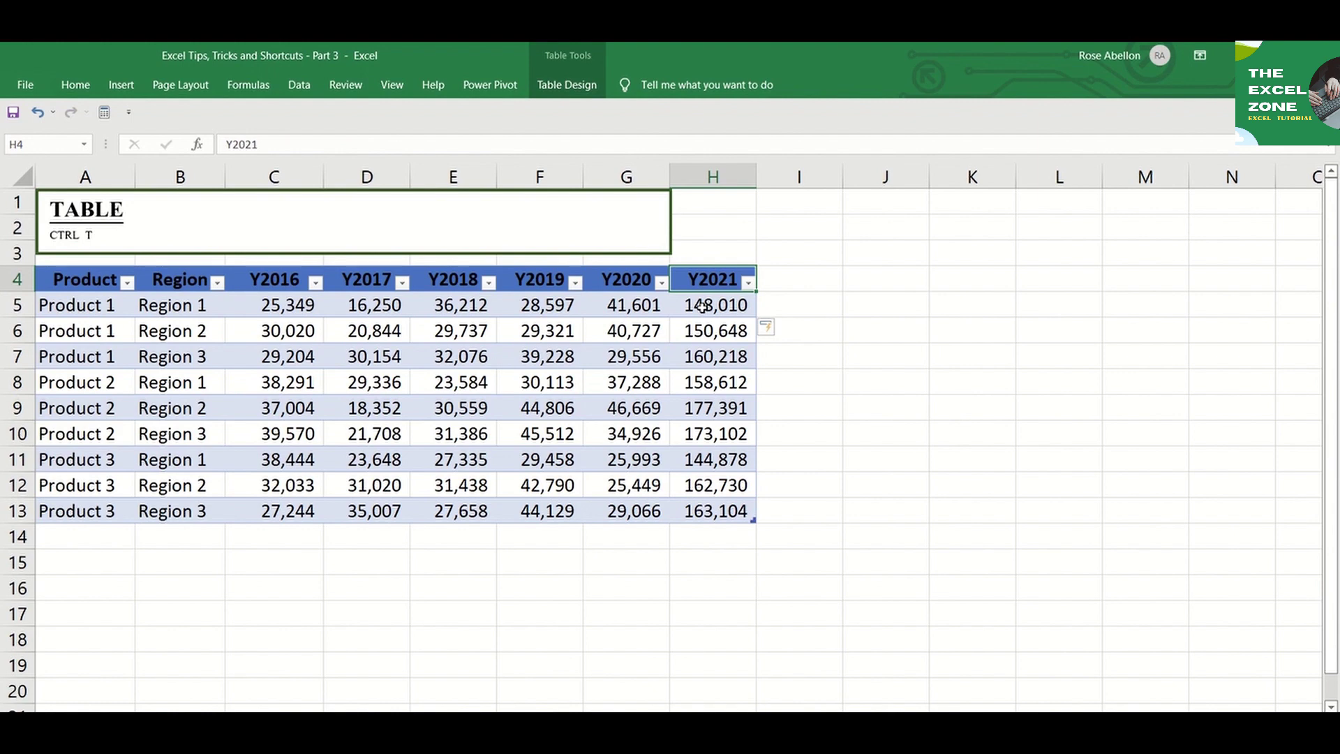
{"action": "key", "text": "Down"}
{"action": "key", "text": "Up"}
{"action": "type", "text": "Total"}
{"action": "key", "text": "Return"}
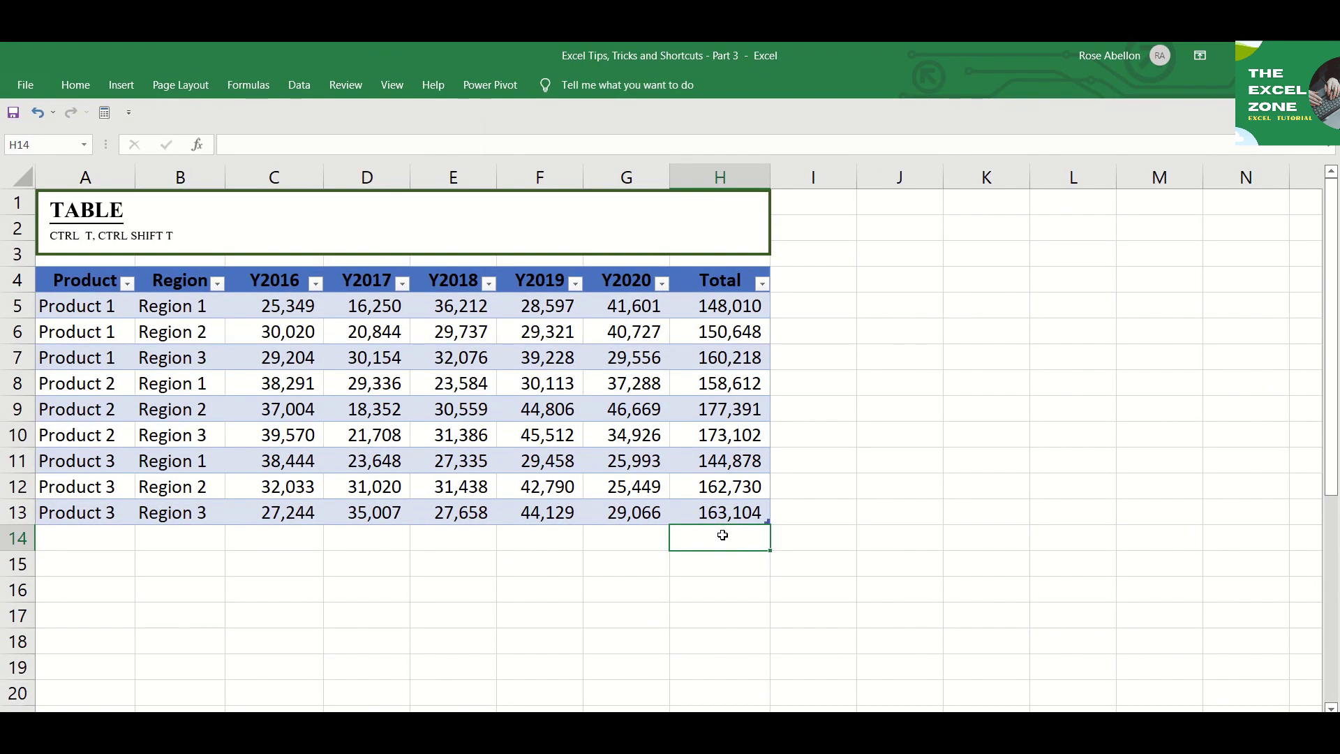
Add a total row below row 13 of the table.
{"action": "left_click", "coordinate": [710, 537]}
{"action": "key", "text": "ctrl+shift+t"}
{"action": "key", "text": "Return"}
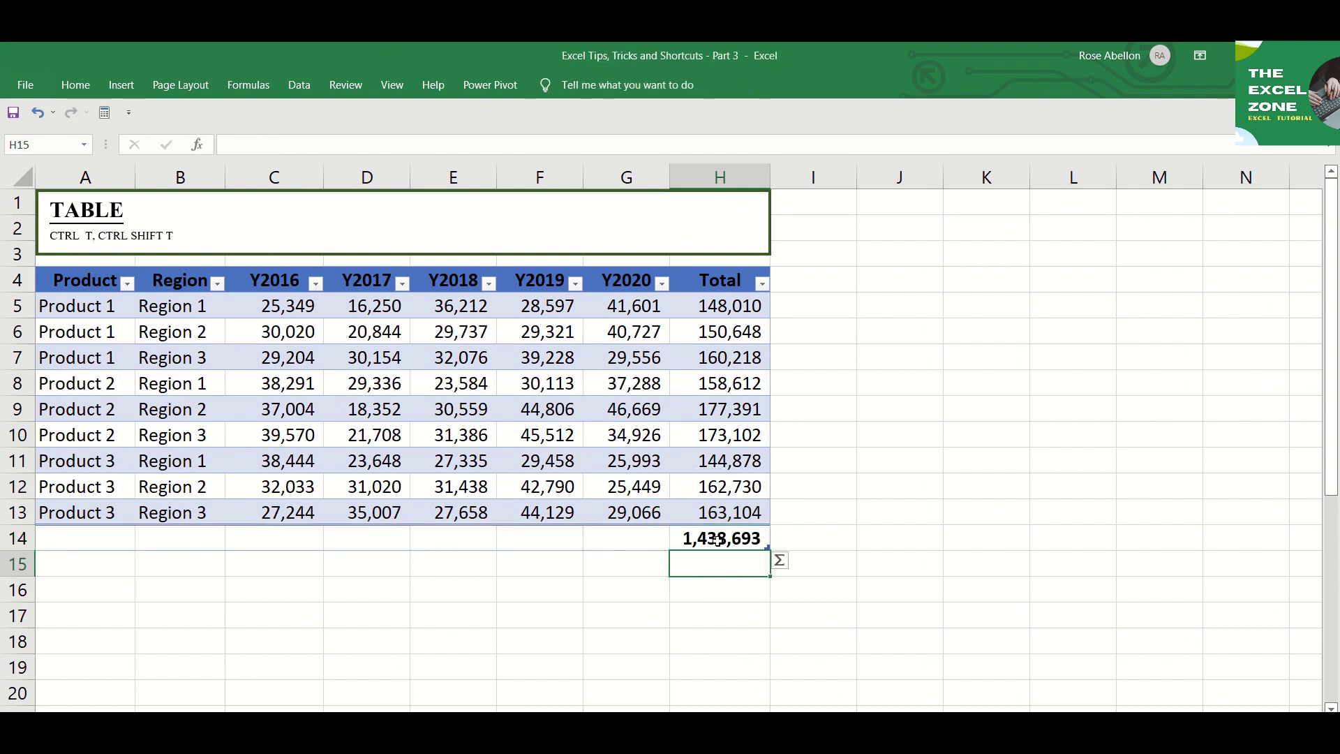
Examine the summary function choices for the grand total in H14, keeping Sum.
{"action": "left_click", "coordinate": [710, 537]}
{"action": "left_click", "coordinate": [779, 544]}
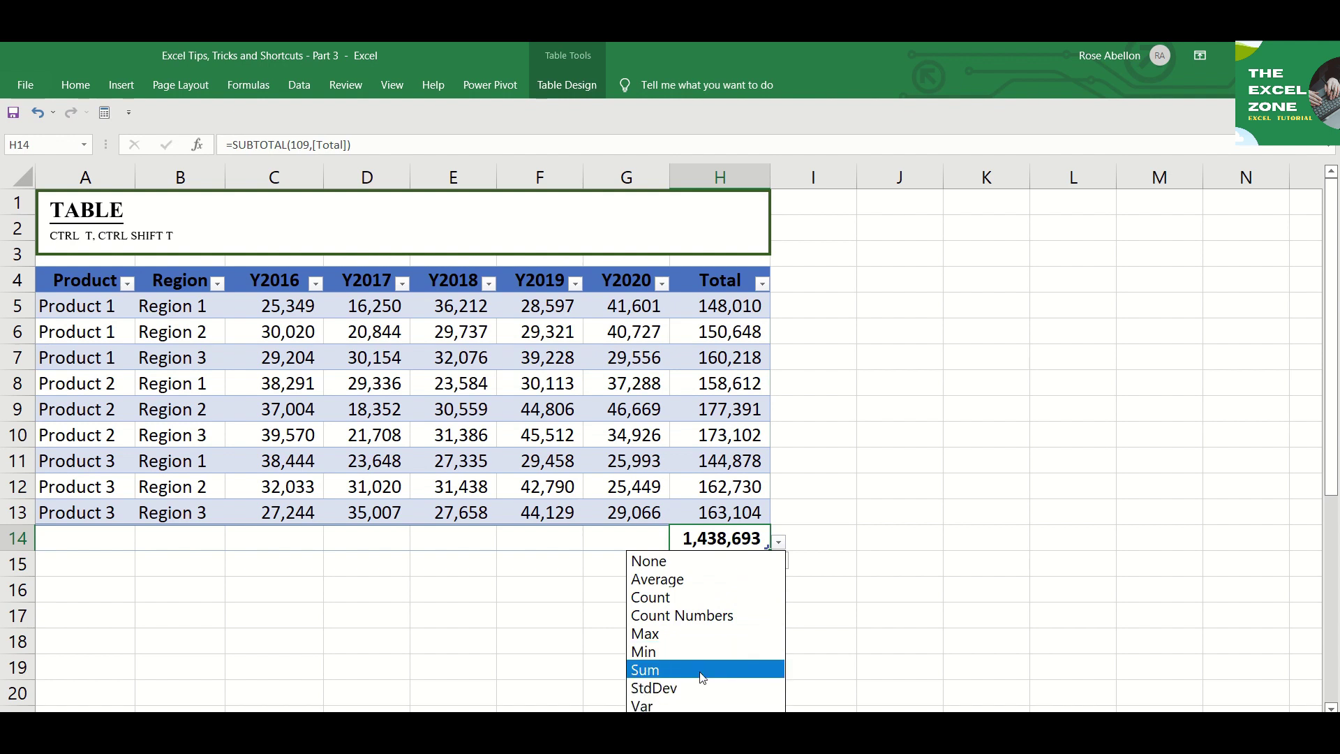
{"action": "key", "text": "Escape"}
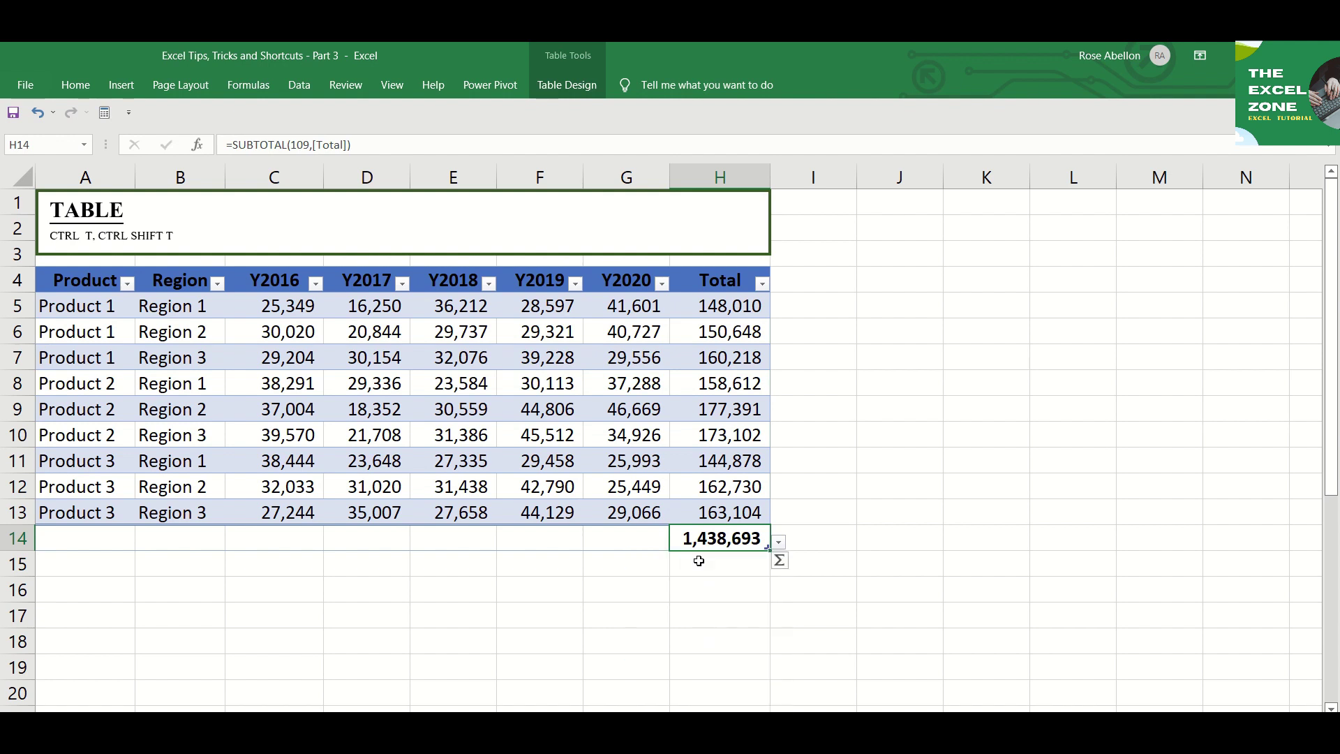
Toggle the table's total row off and on several times, leaving it switched on.
{"action": "left_click", "coordinate": [529, 486]}
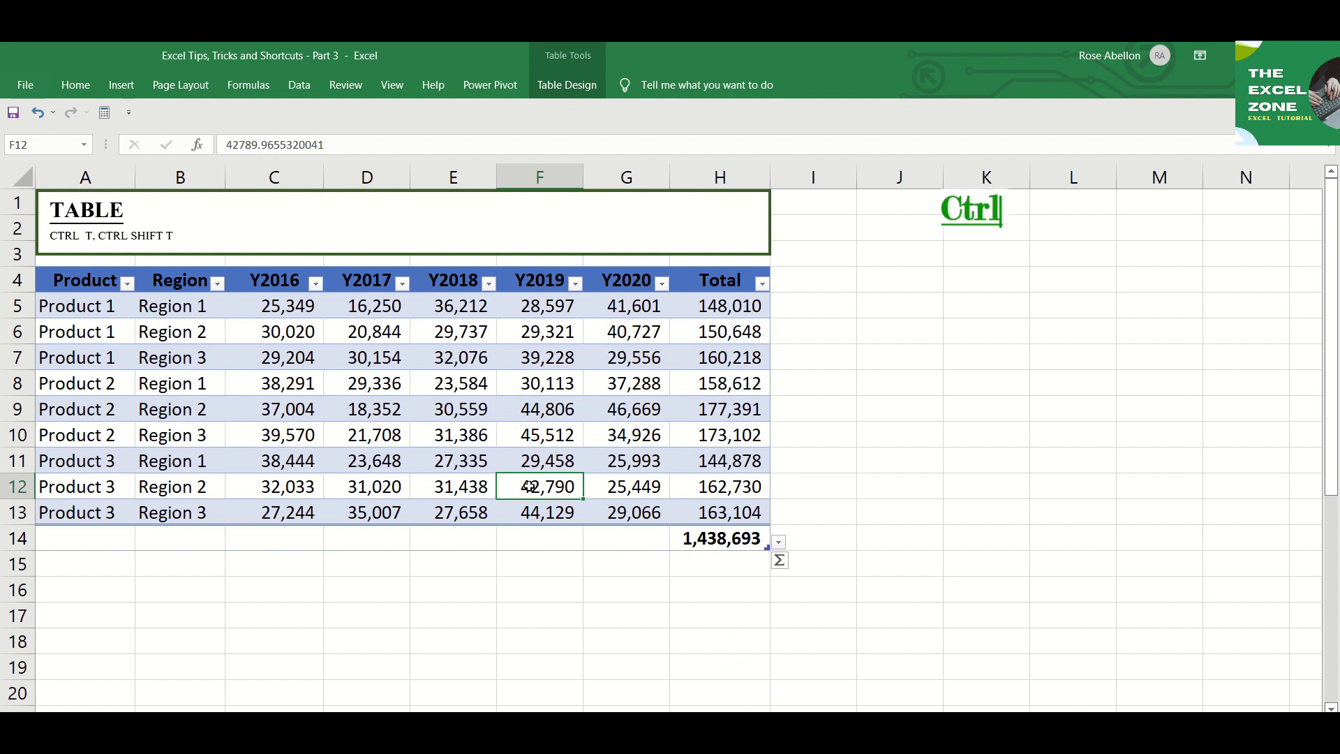
{"action": "key", "text": "ctrl+shift+t"}
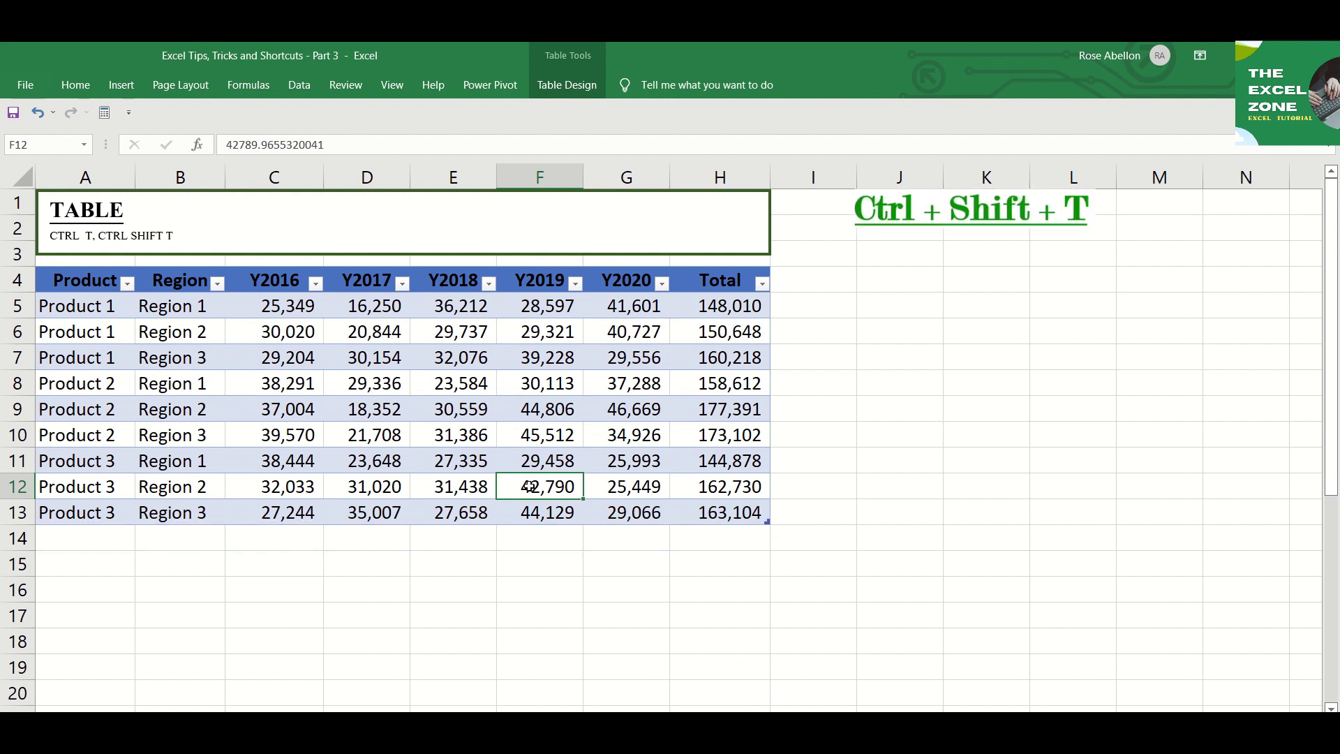
{"action": "key", "text": "ctrl+shift+t"}
{"action": "key", "text": "ctrl+shift+t"}
{"action": "key", "text": "ctrl+shift+t"}
{"action": "key", "text": "ctrl+shift+t"}
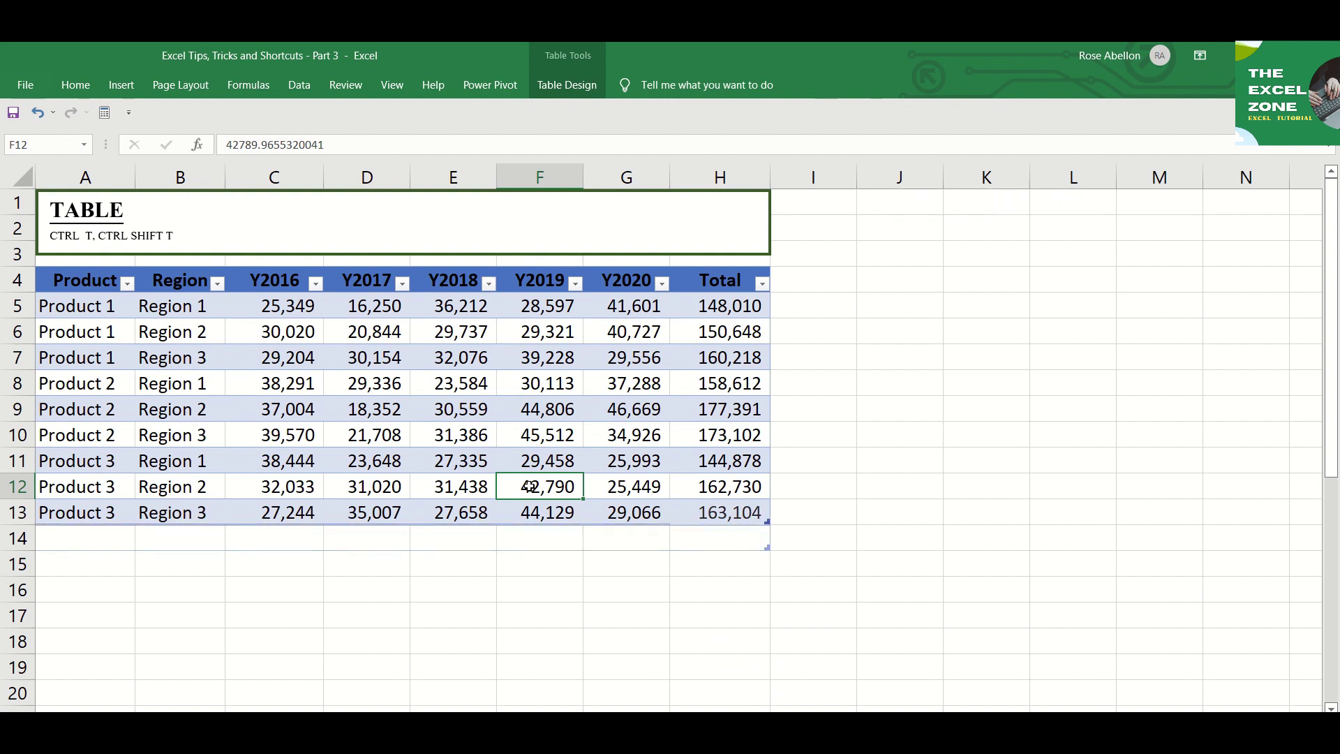
{"action": "key", "text": "ctrl+shift+t"}
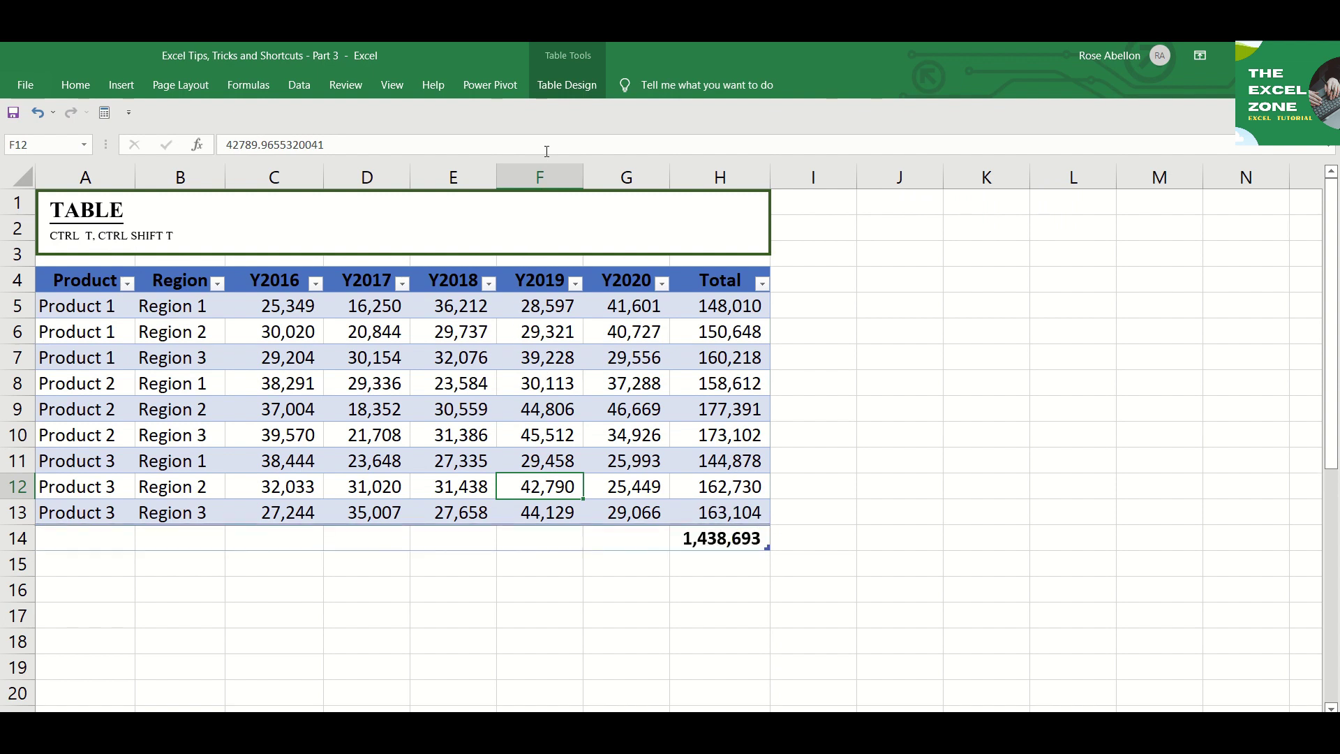
Browse the gallery of table styles without applying one, and toggle the table's banded columns on and off.
{"action": "left_click", "coordinate": [564, 90]}
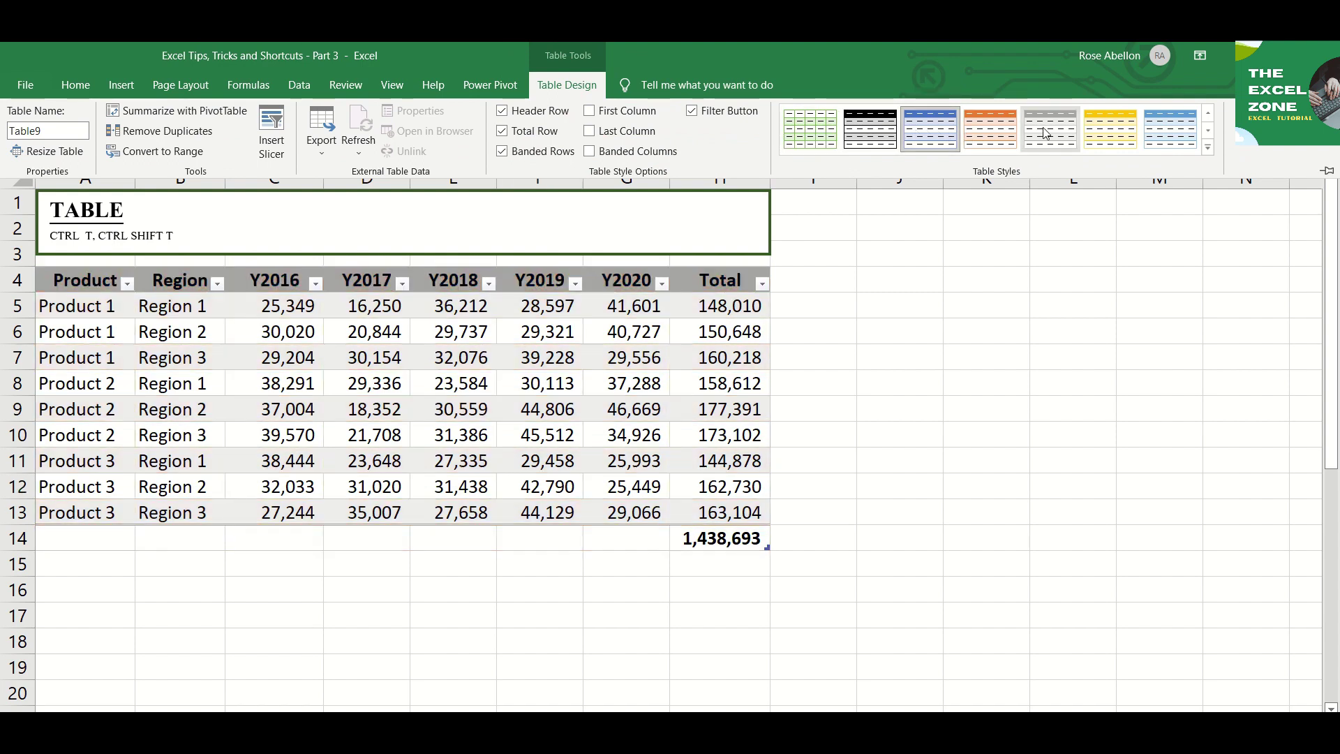
{"action": "left_click", "coordinate": [1209, 148]}
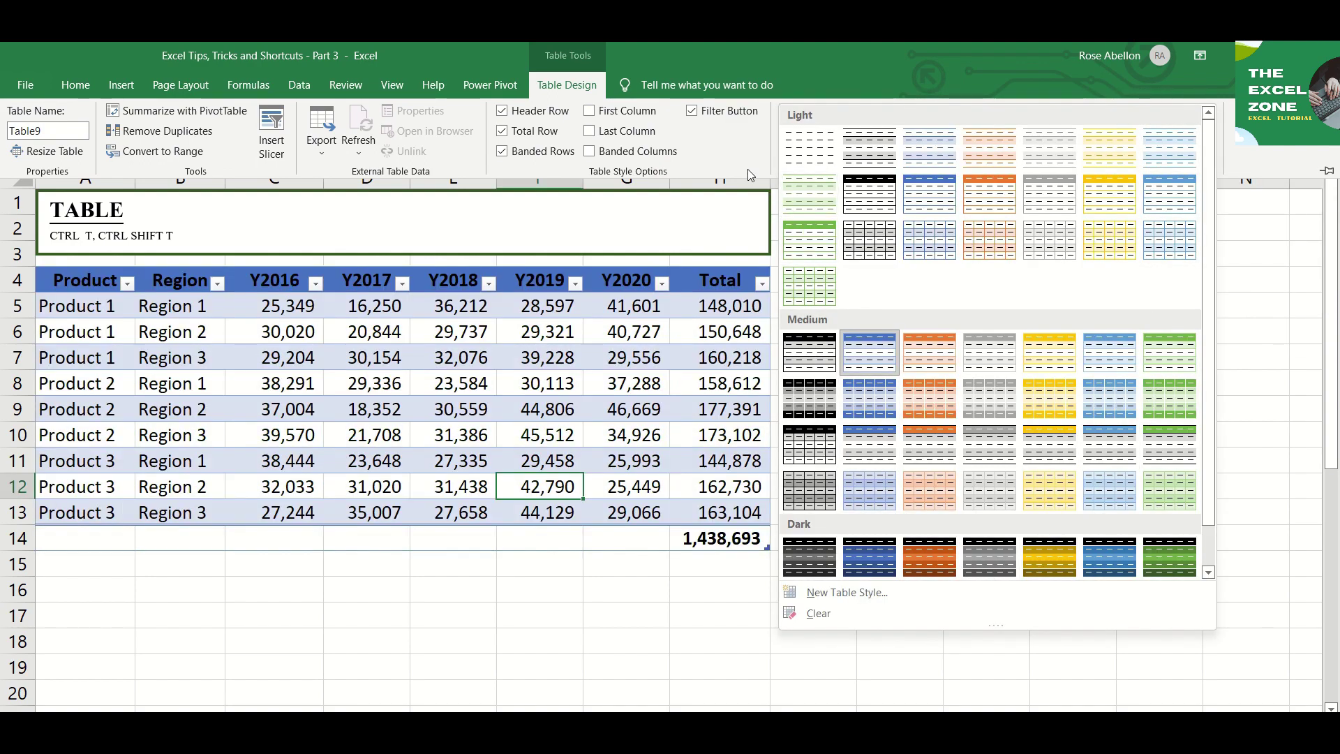
{"action": "left_click", "coordinate": [702, 155]}
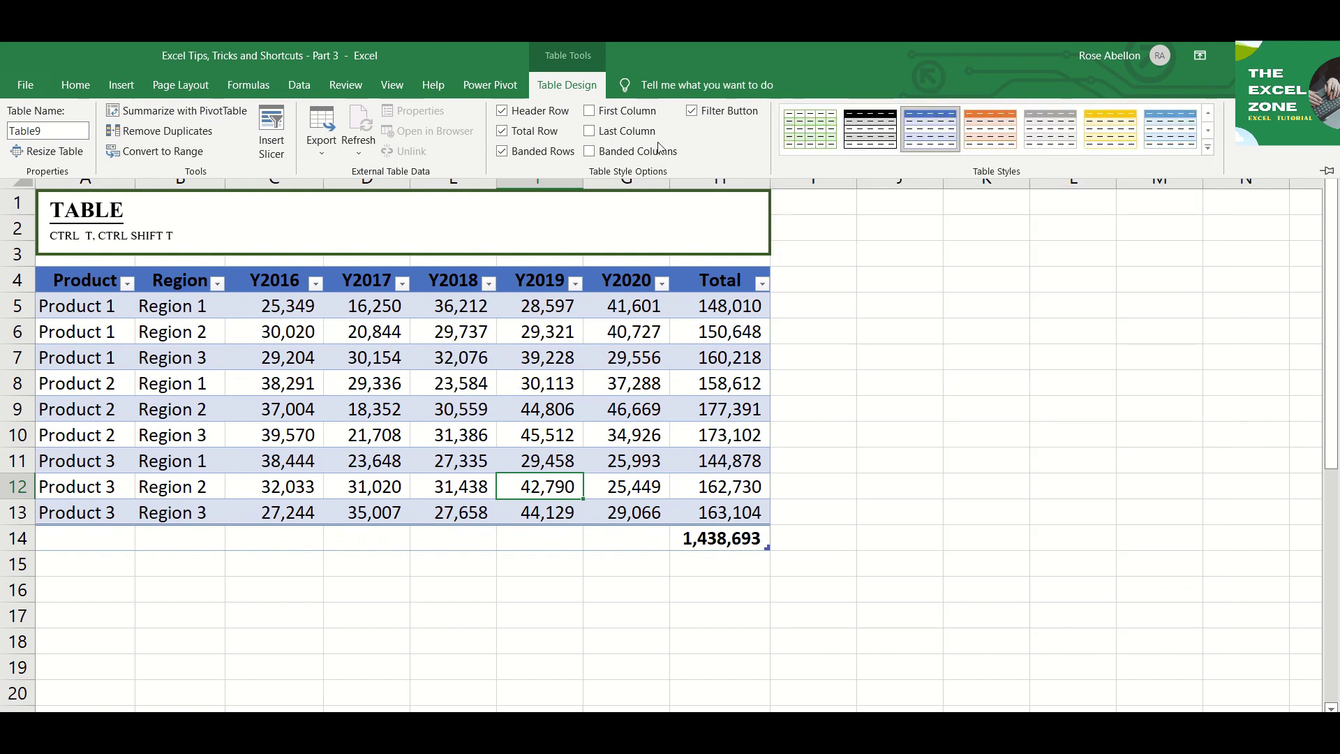
{"action": "left_click", "coordinate": [591, 153]}
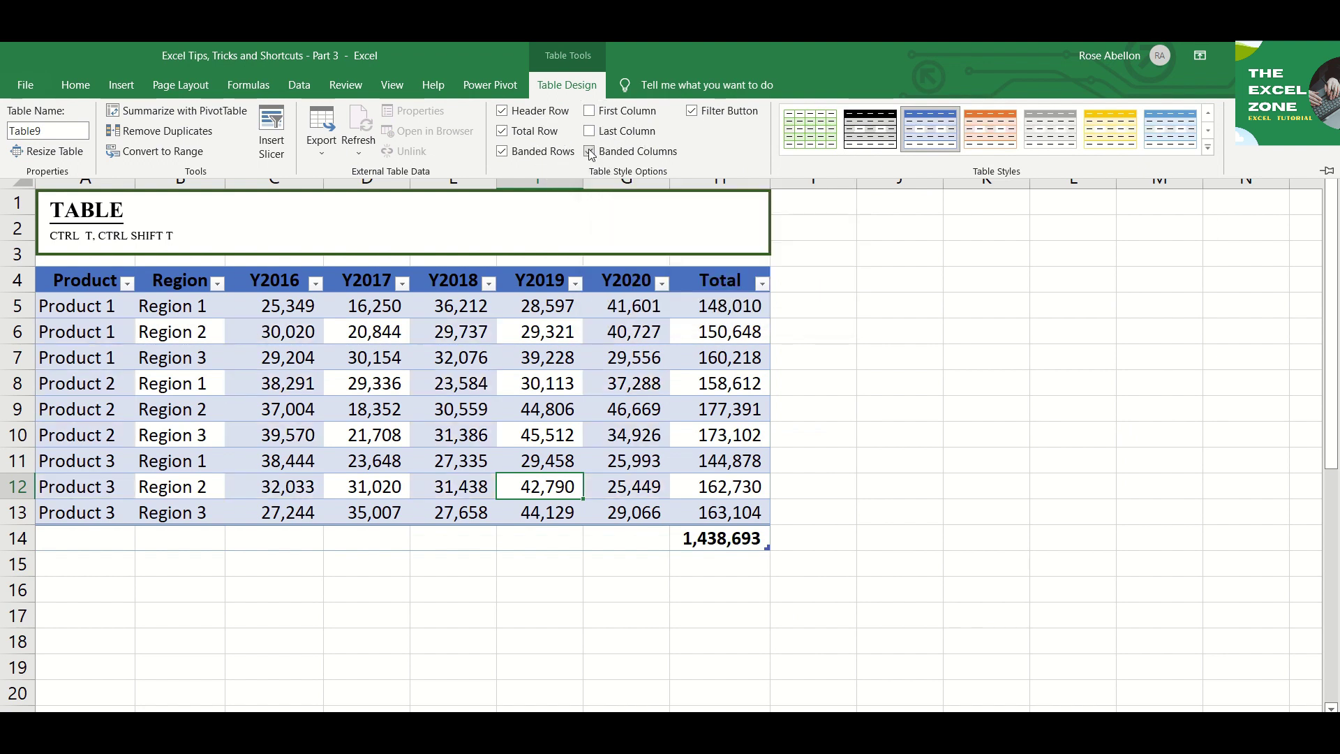
{"action": "left_click", "coordinate": [590, 153]}
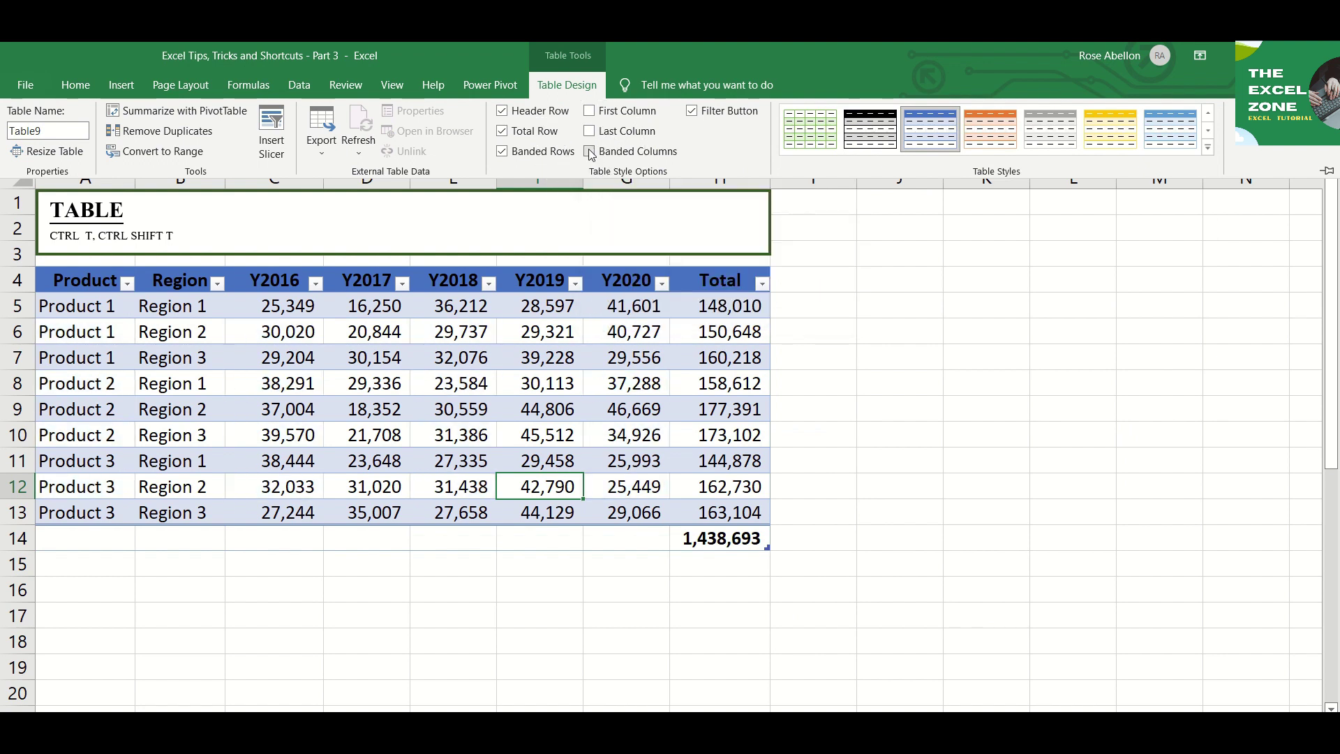
Insert Product and Region slicers for the table and place them side by side to the right of the Total column.
{"action": "left_click", "coordinate": [273, 140]}
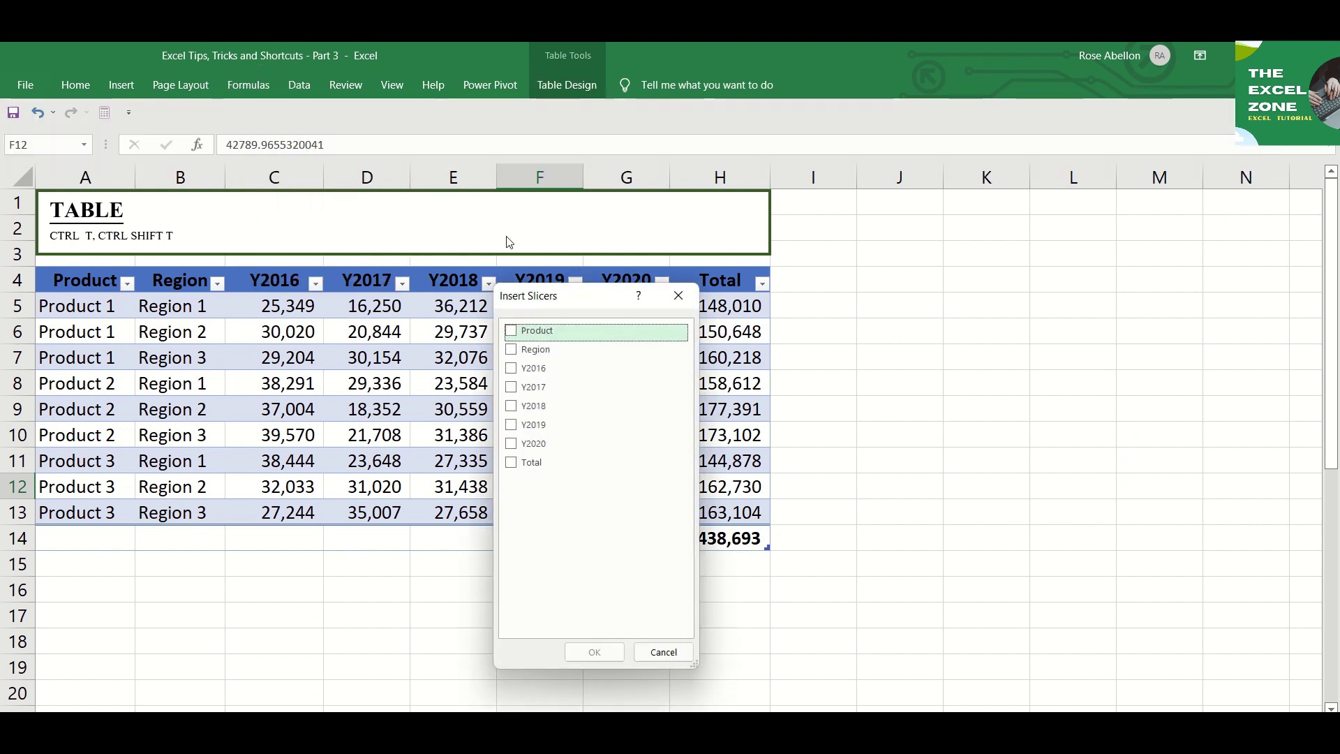
{"action": "left_click", "coordinate": [510, 337]}
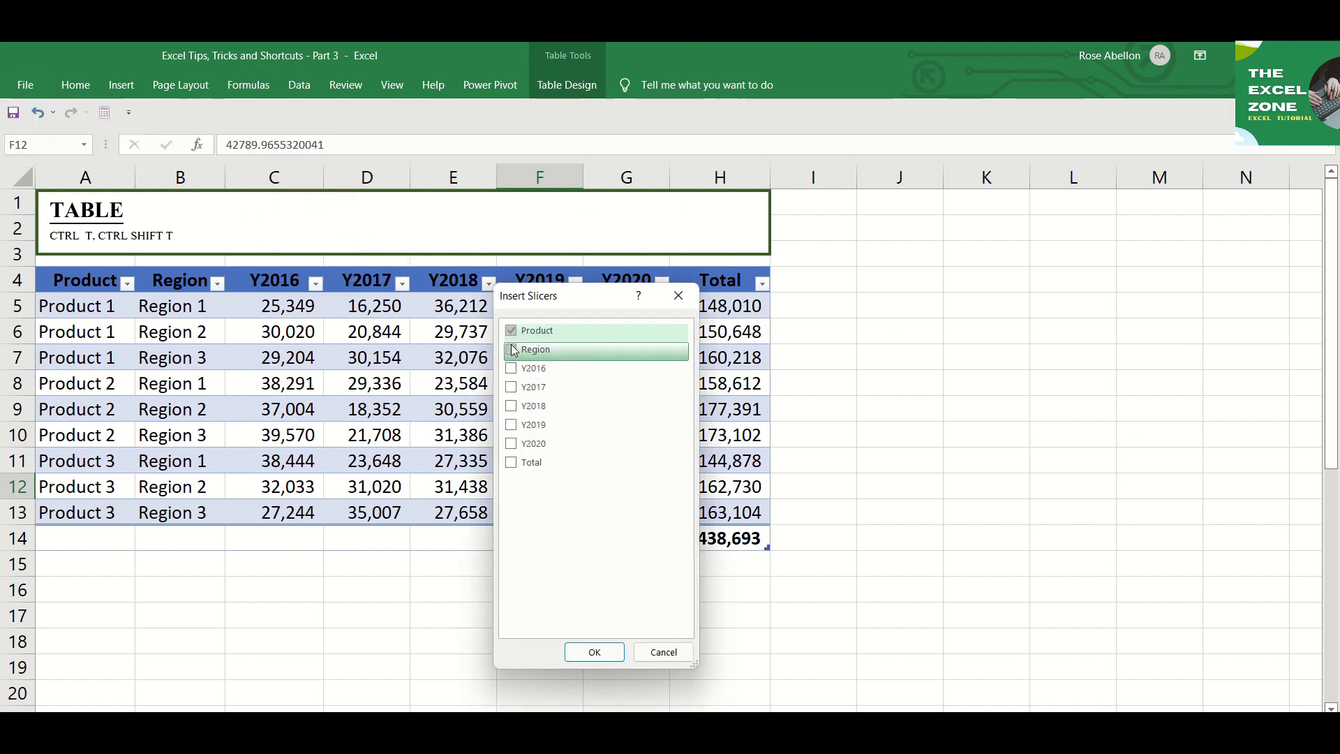
{"action": "left_click", "coordinate": [514, 353]}
{"action": "key", "text": "Return"}
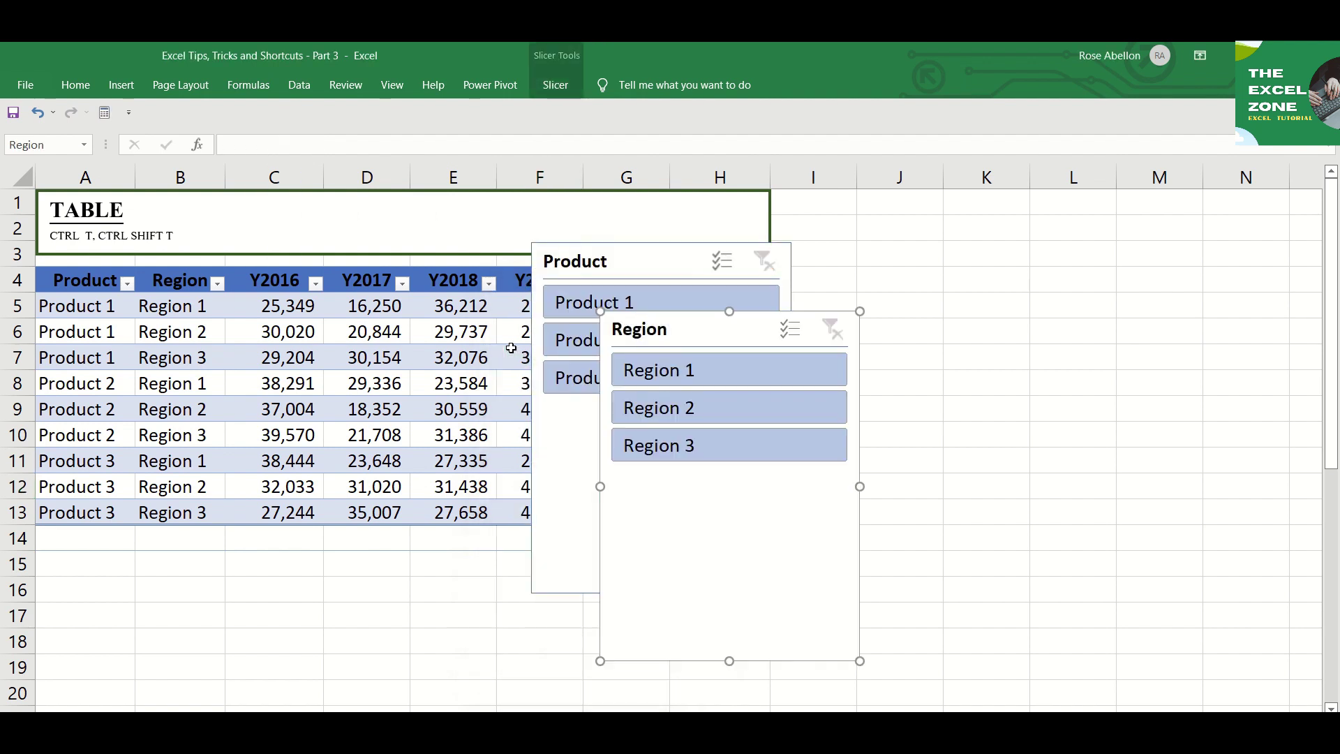
{"action": "left_click_drag", "start_coordinate": [754, 465], "coordinate": [1095, 365]}
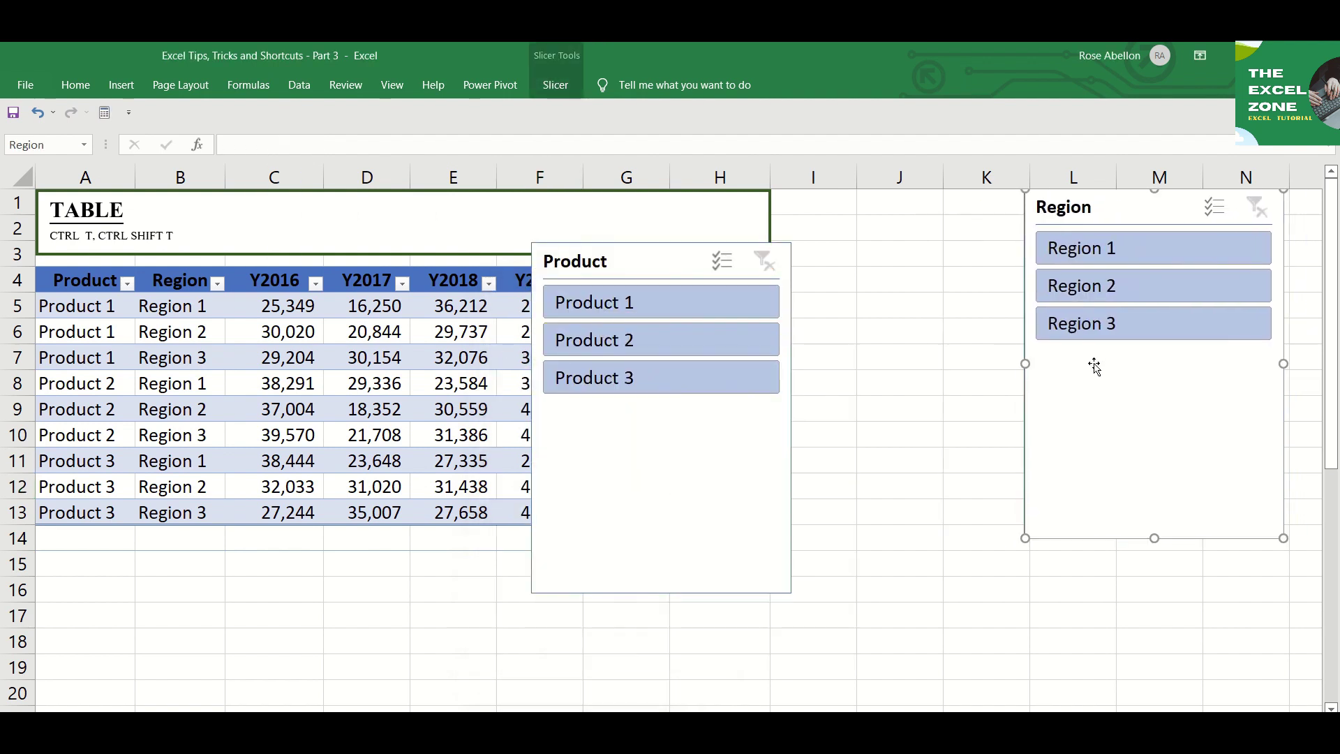
{"action": "left_click_drag", "start_coordinate": [760, 479], "coordinate": [1002, 389]}
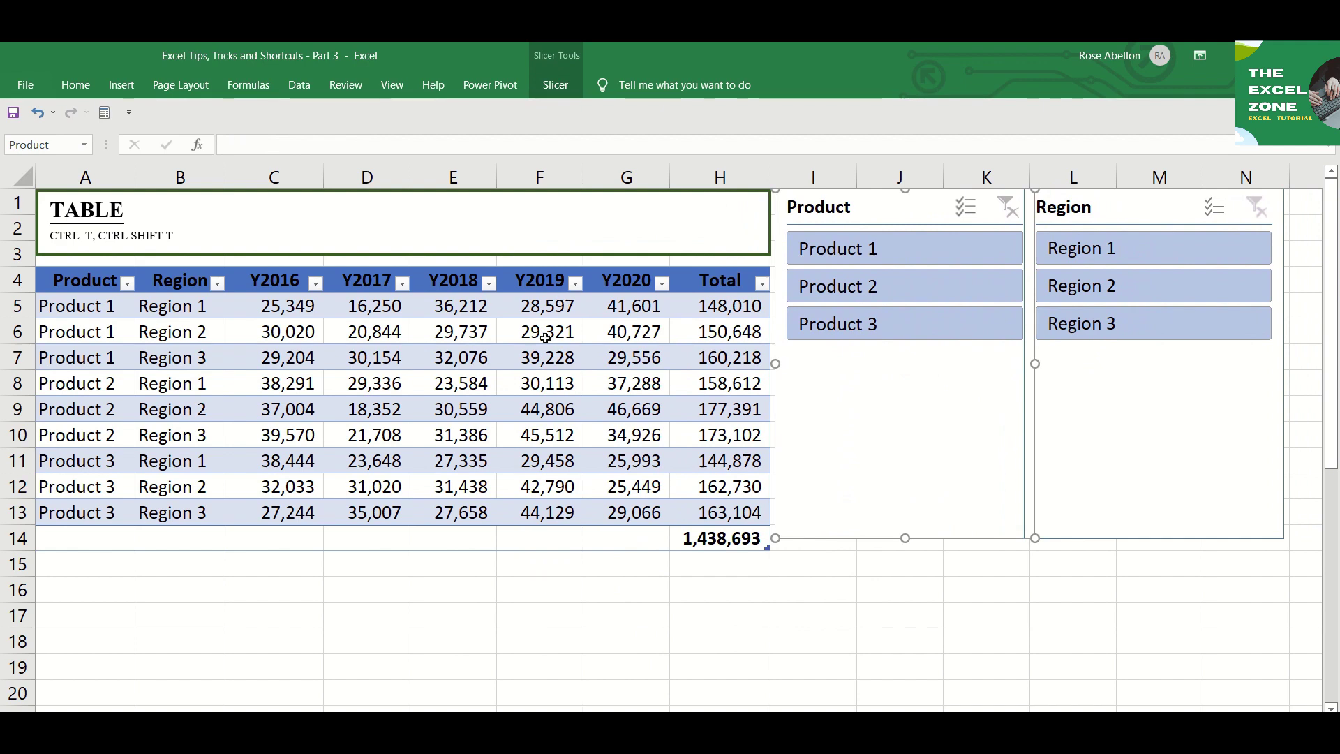
Look at the option for creating a new table style and leave it without defining one.
{"action": "left_click", "coordinate": [539, 357]}
{"action": "left_click", "coordinate": [547, 85]}
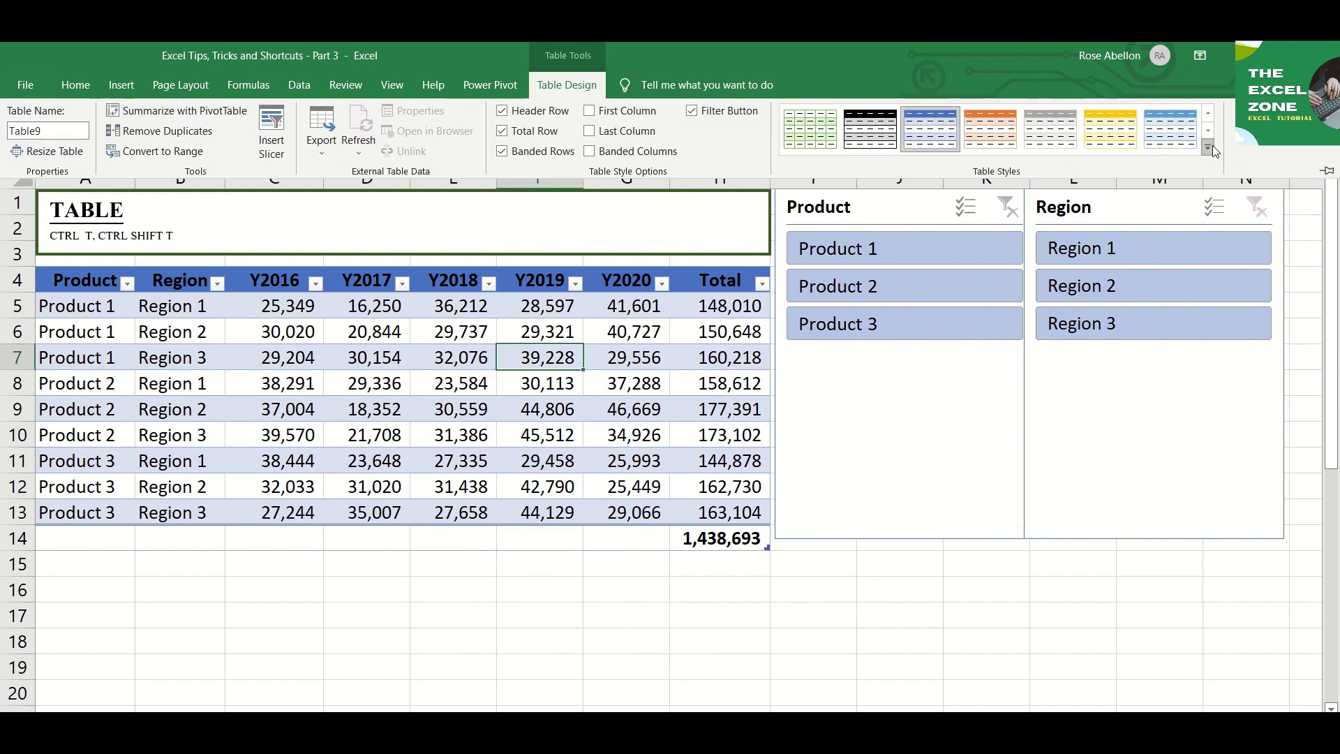
{"action": "left_click", "coordinate": [1209, 148]}
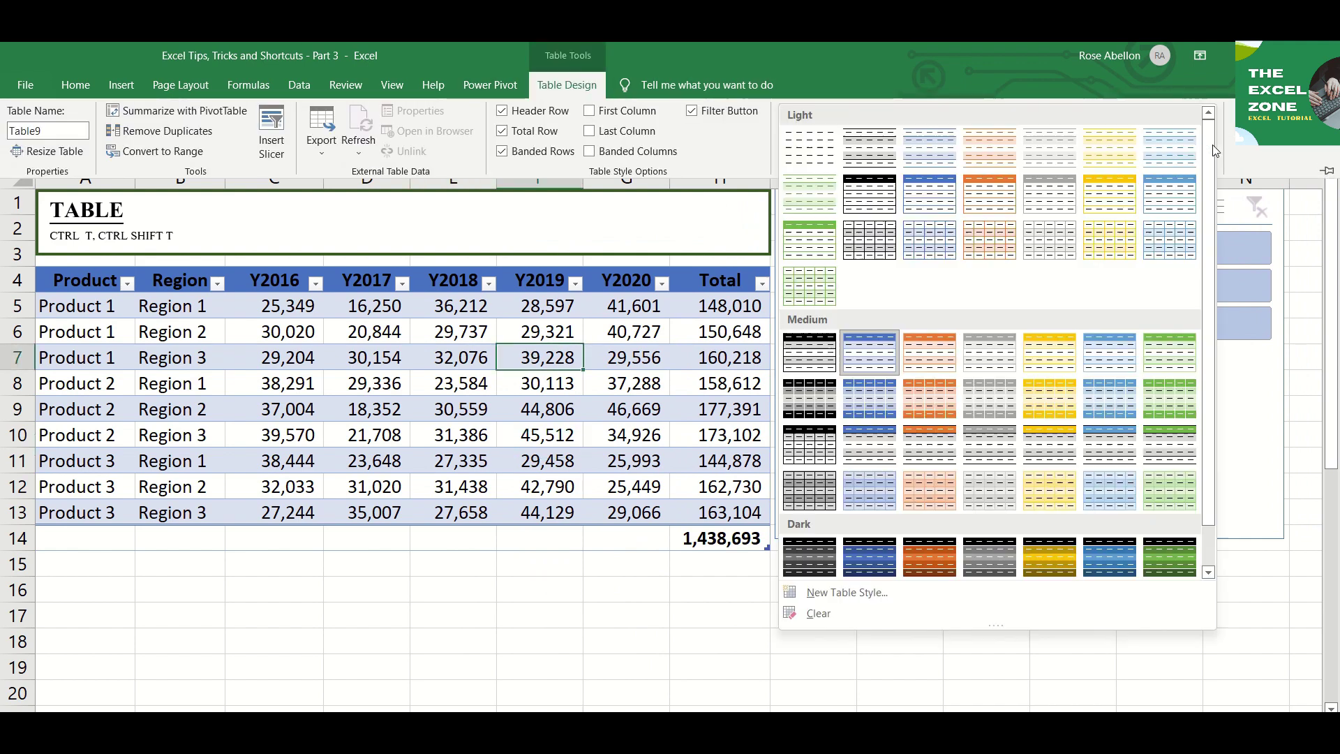
{"action": "left_click", "coordinate": [863, 590]}
{"action": "key", "text": "Escape"}
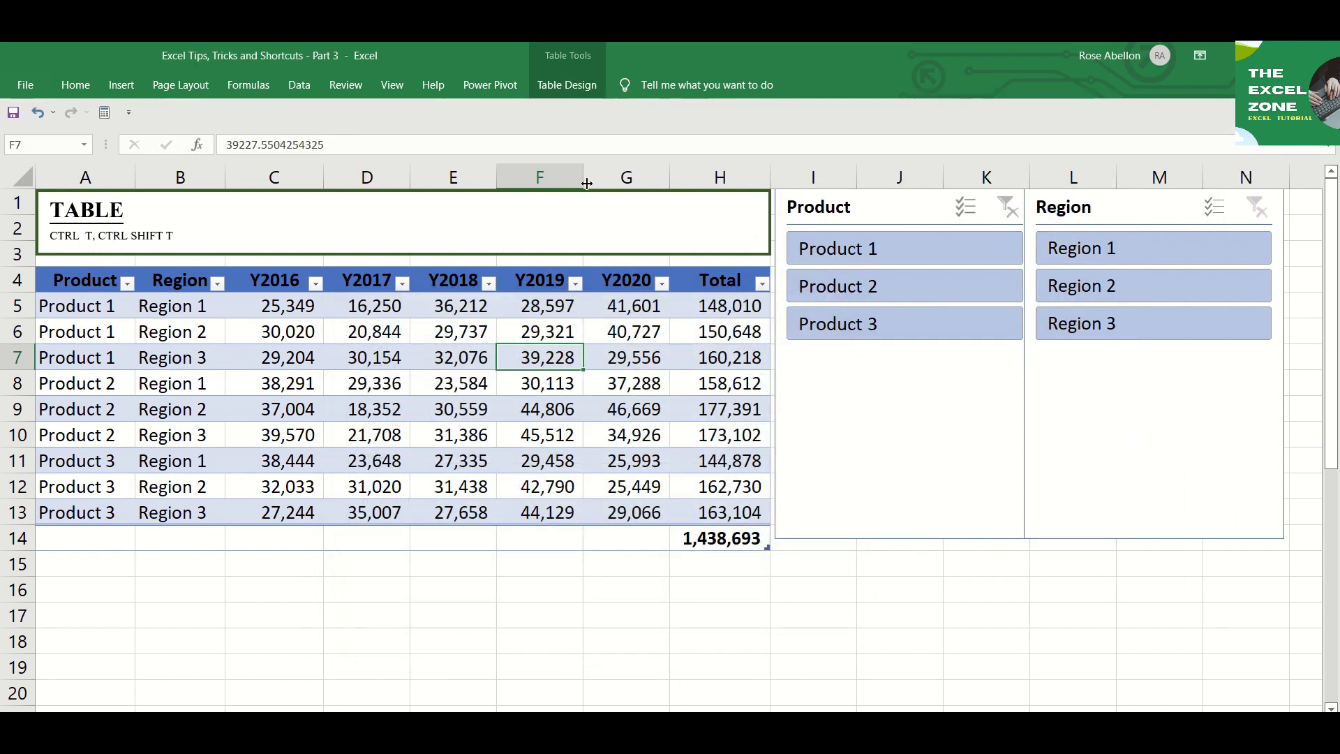
Clear the style formatting applied to the product and region table.
{"action": "left_click", "coordinate": [573, 92]}
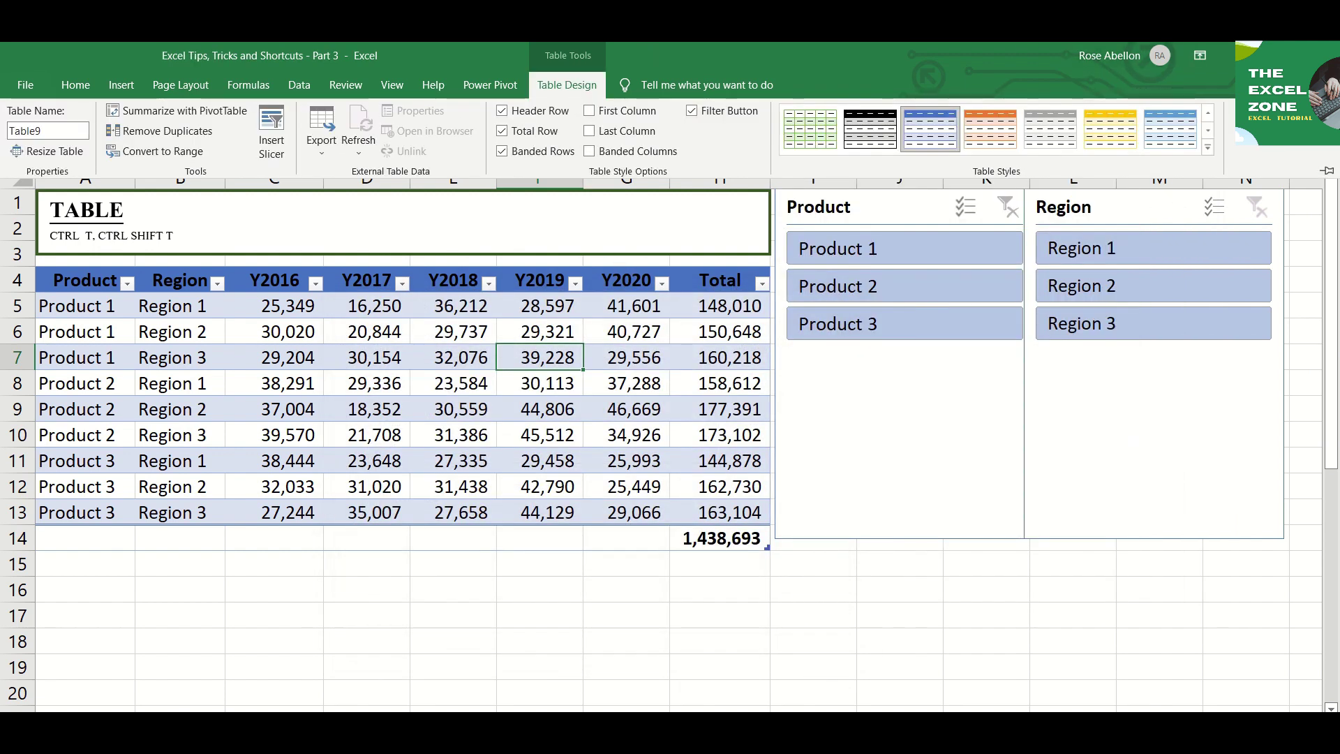
{"action": "left_click", "coordinate": [1211, 149]}
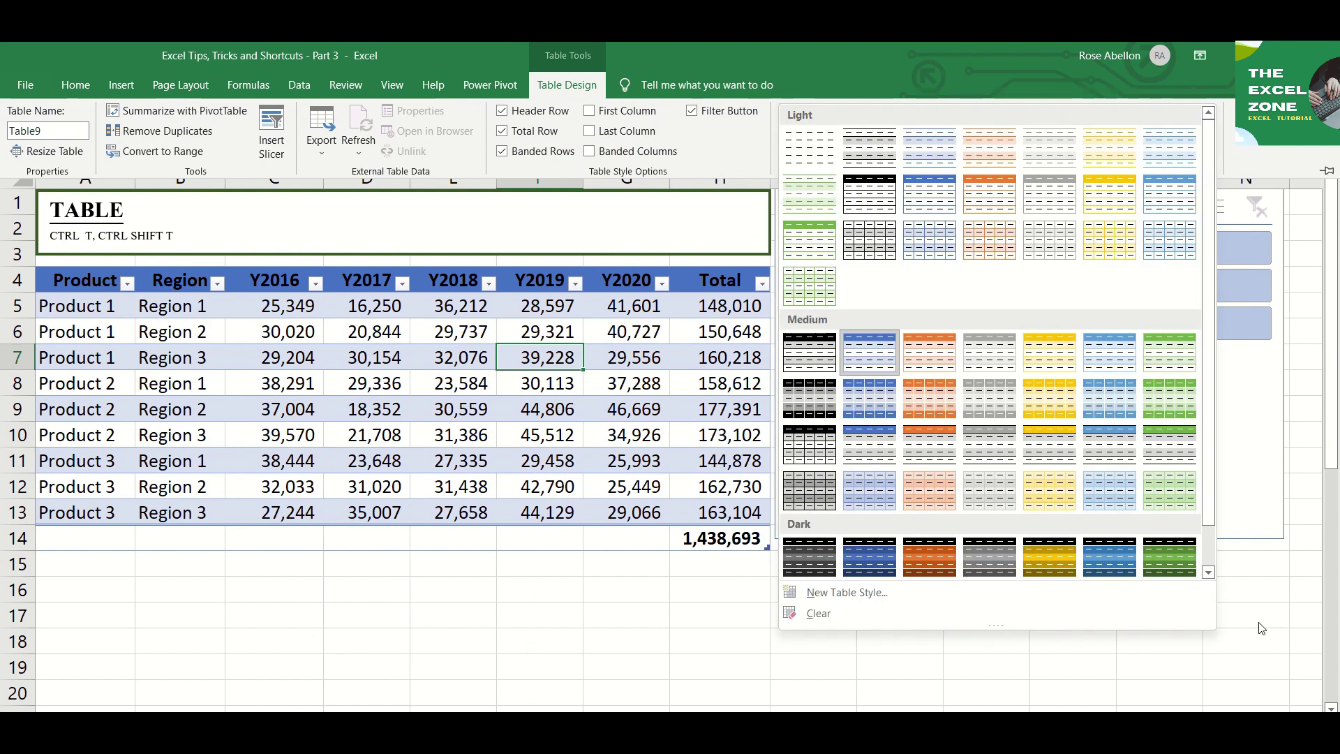
{"action": "left_click", "coordinate": [824, 615]}
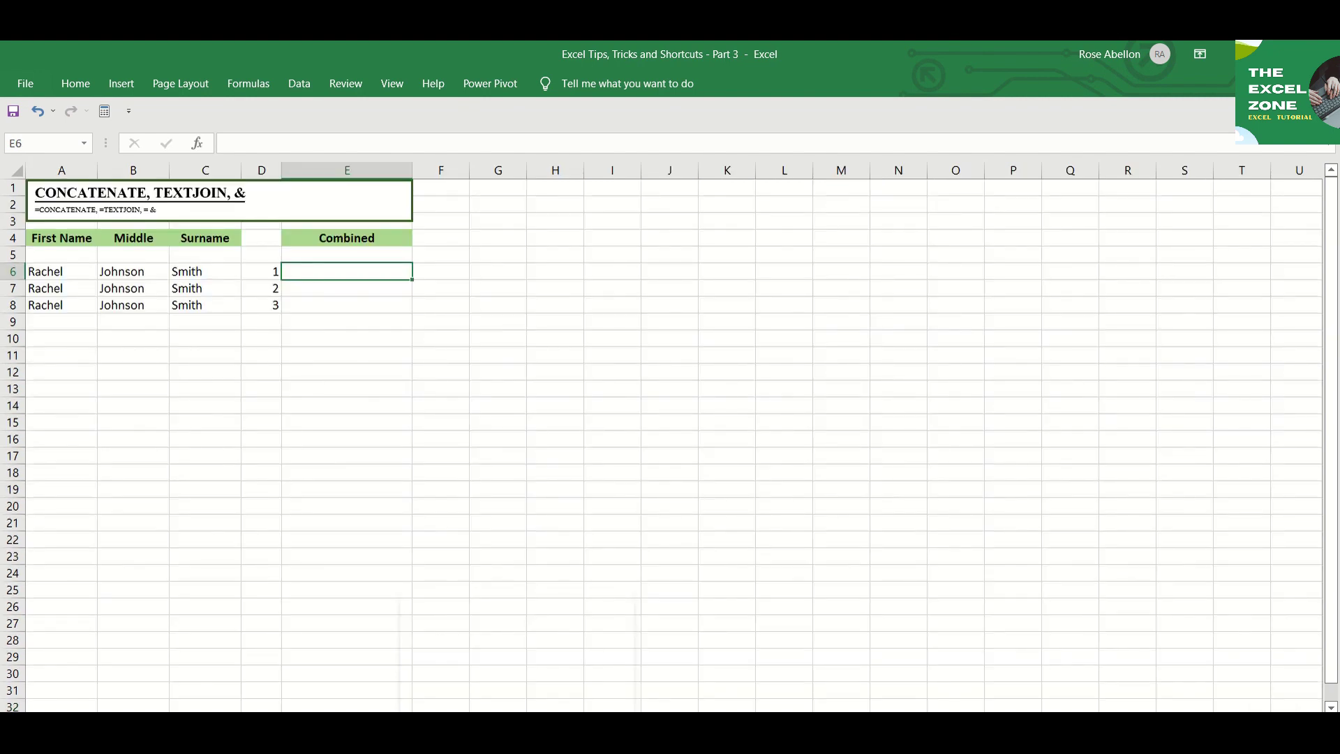
Enter =CONCATENATE(A6,B6,C6) in E6 to join the first name, middle name and surname.
{"action": "scroll", "coordinate": [662, 437], "scroll_direction": "up", "scroll_amount": 5}
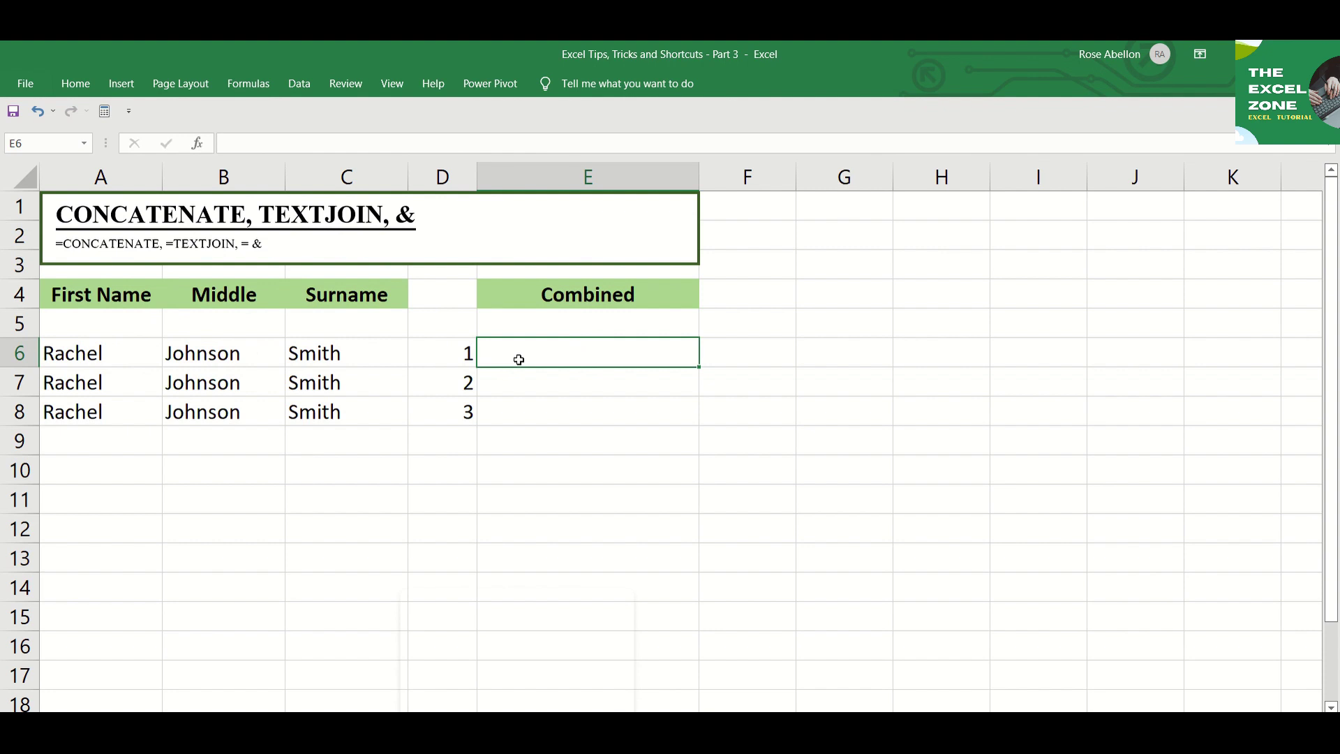
{"action": "type", "text": "=CONCA"}
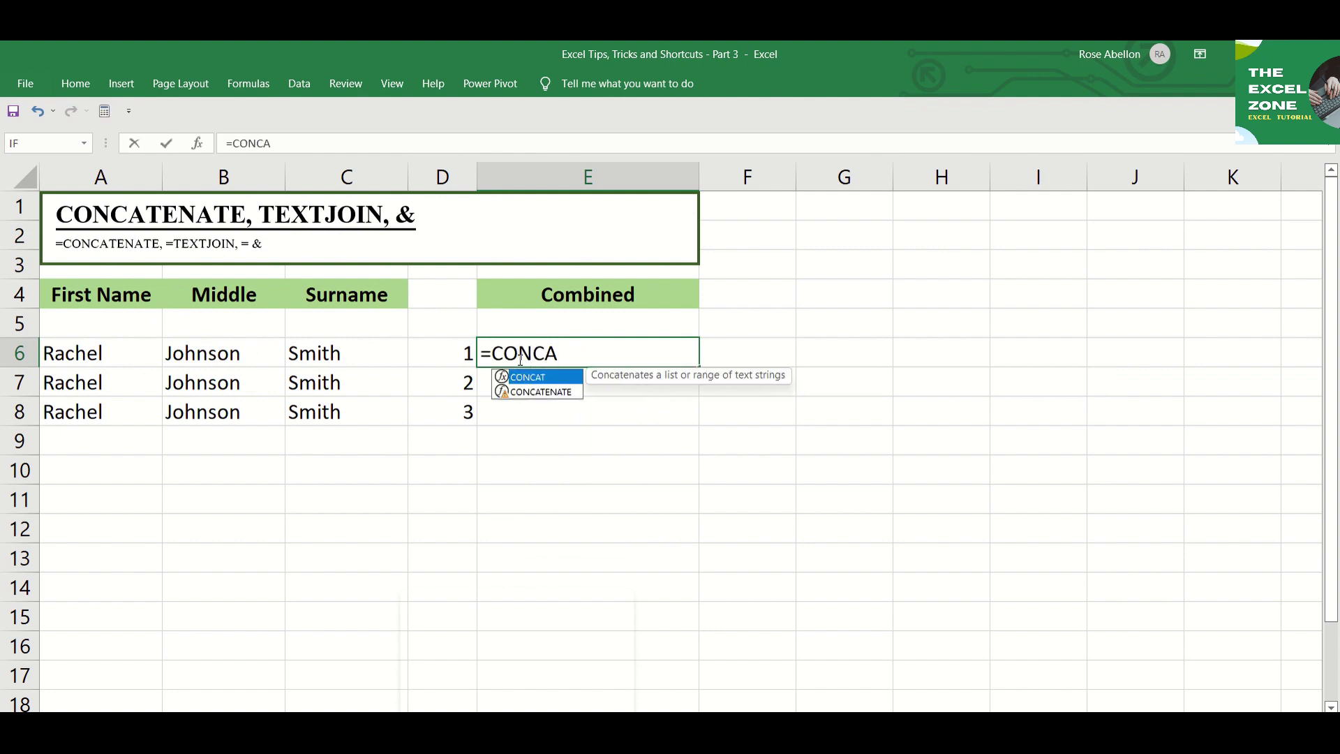
{"action": "key", "text": "Down"}
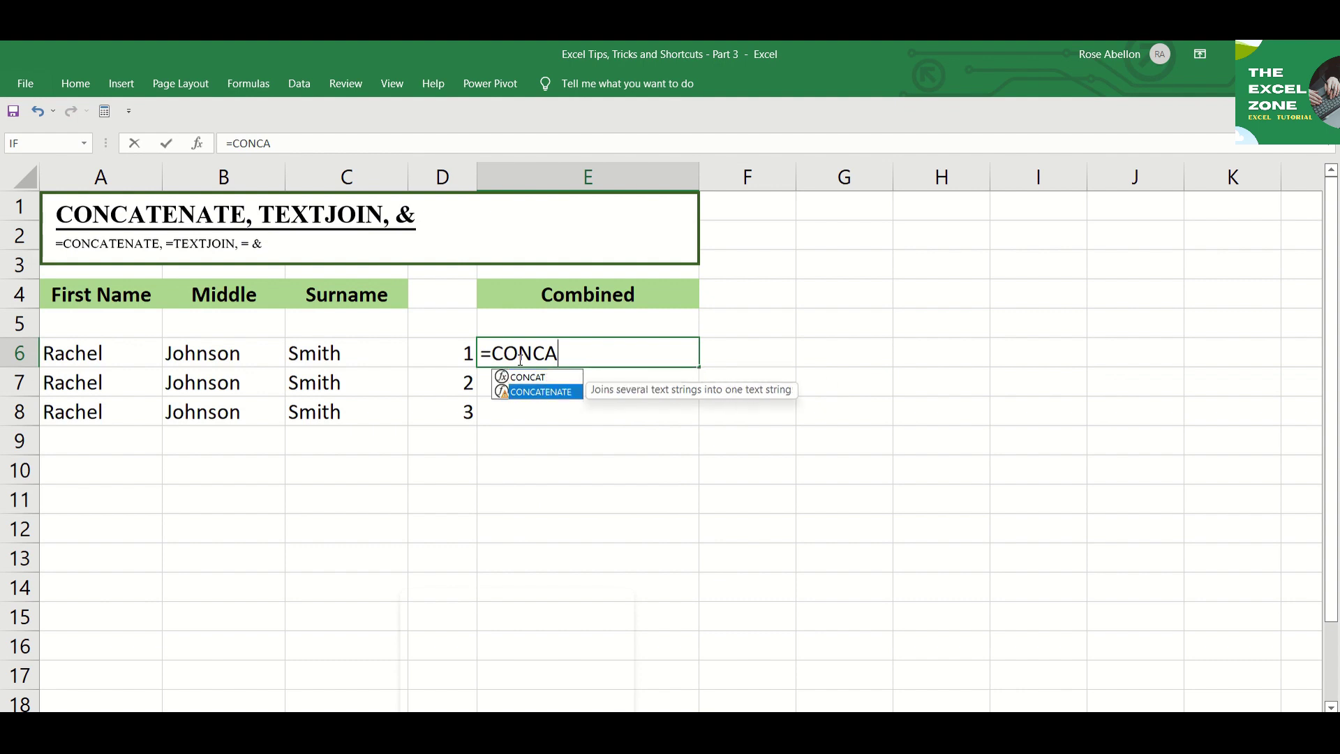
{"action": "double_click", "coordinate": [540, 393]}
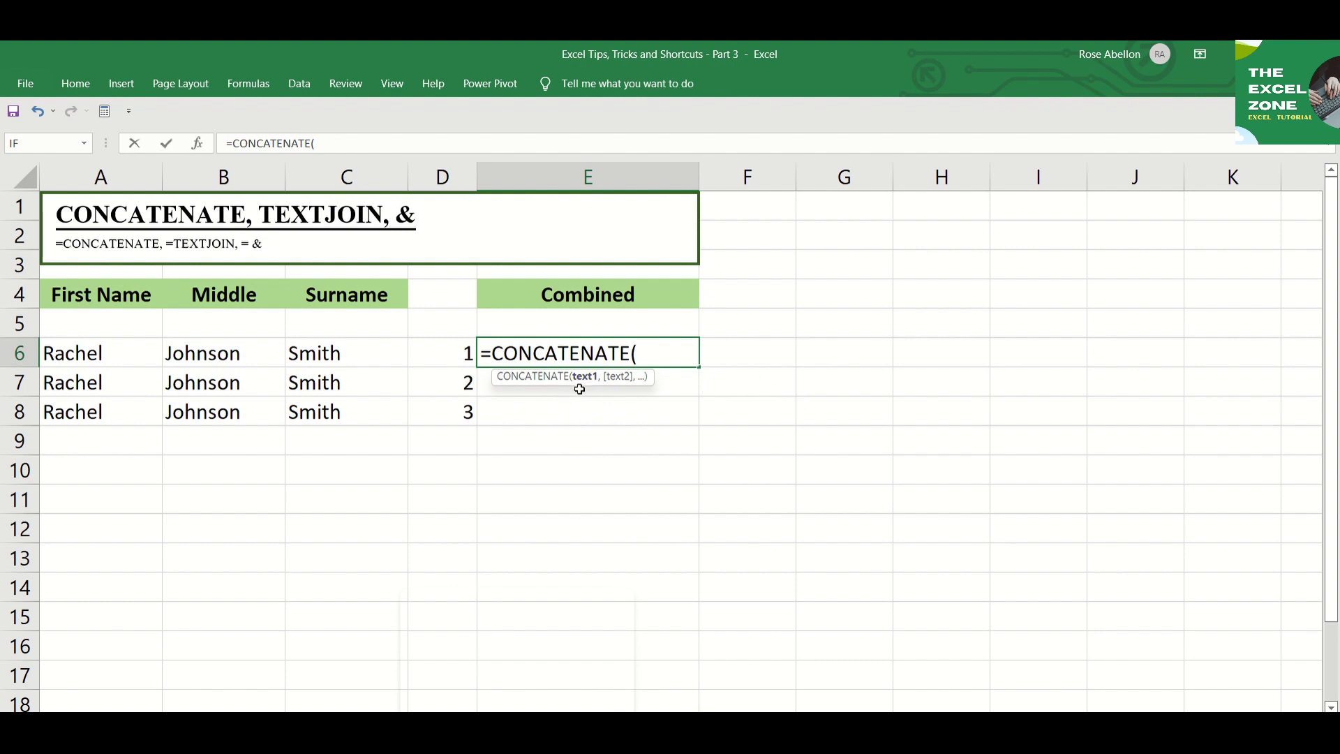
{"action": "key", "text": "Left"}
{"action": "key", "text": "Left"}
{"action": "key", "text": "Left"}
{"action": "key", "text": "Left"}
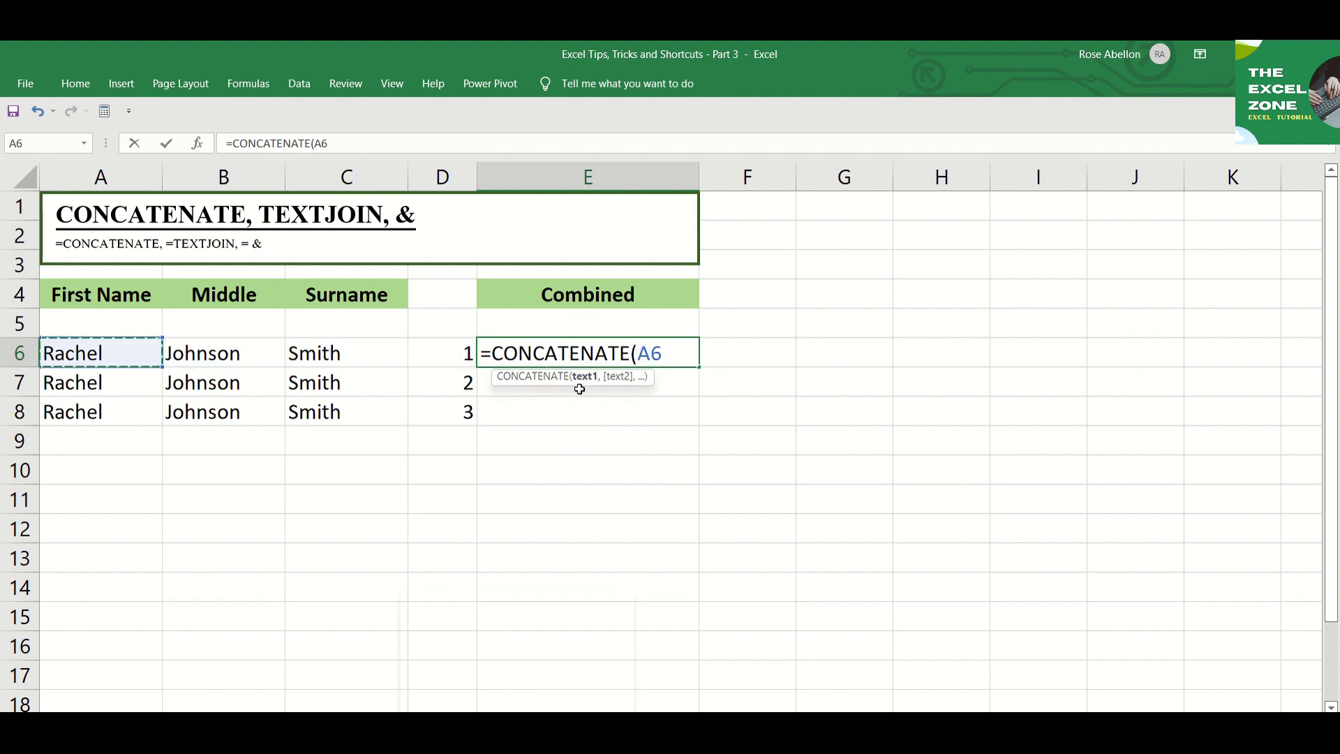
{"action": "type", "text": ","}
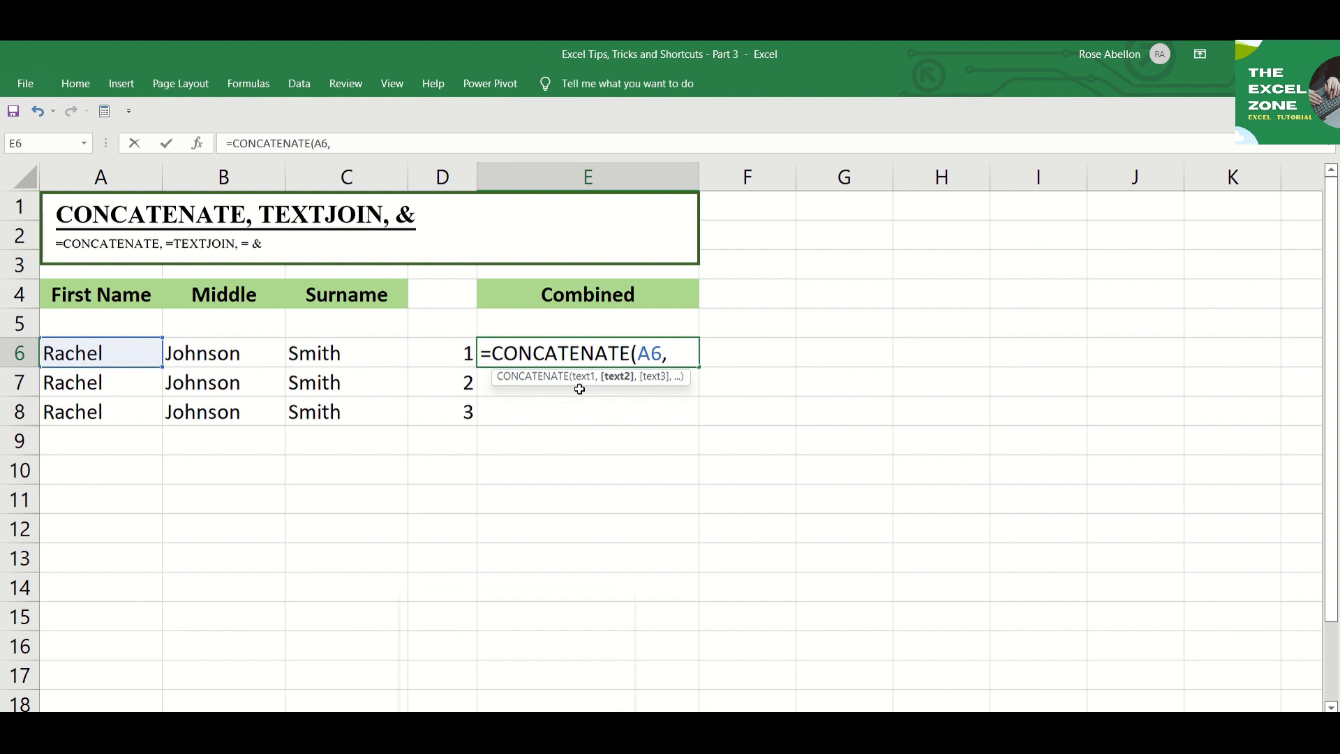
{"action": "key", "text": "Left"}
{"action": "key", "text": "Left"}
{"action": "key", "text": "Left"}
{"action": "type", "text": ","}
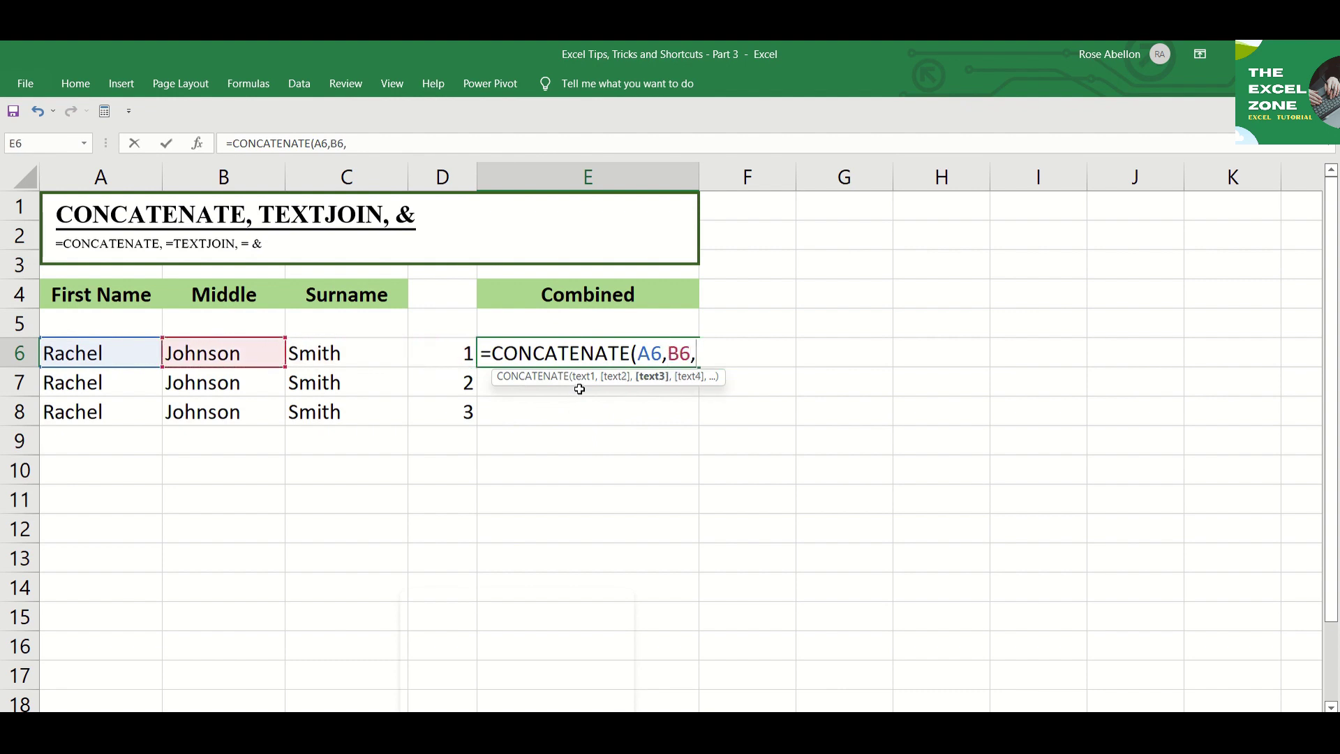
{"action": "key", "text": "Left"}
{"action": "key", "text": "Left"}
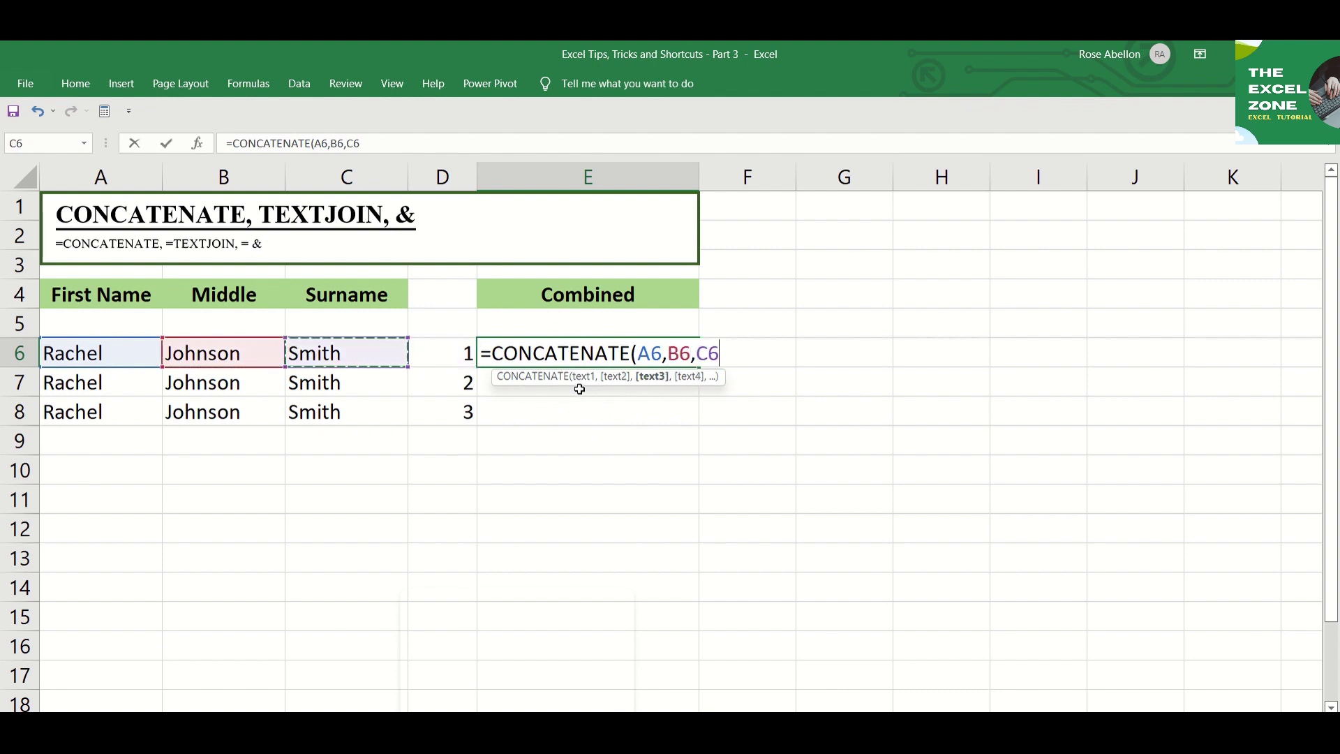
{"action": "key", "text": "Return"}
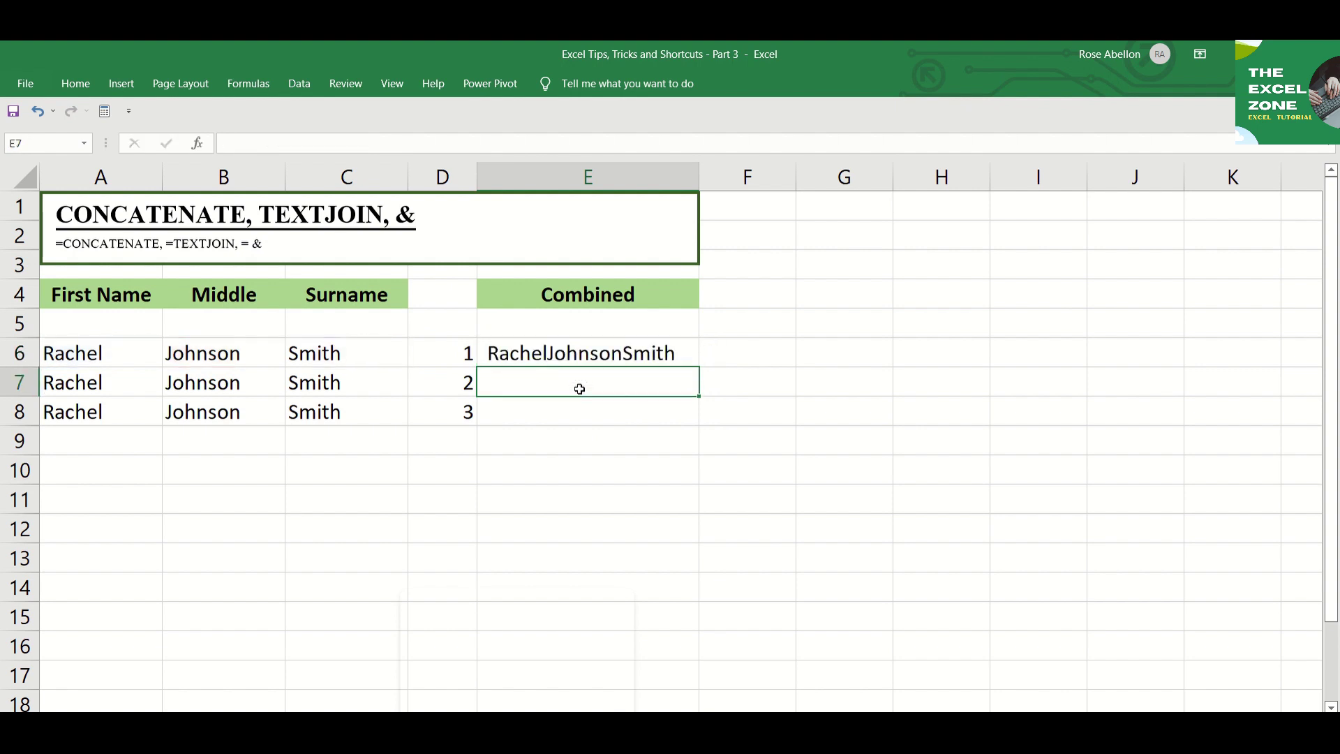
Add space separators to the E6 formula so it reads =CONCATENATE(A6," ",B6," ",C6).
{"action": "key", "text": "Up"}
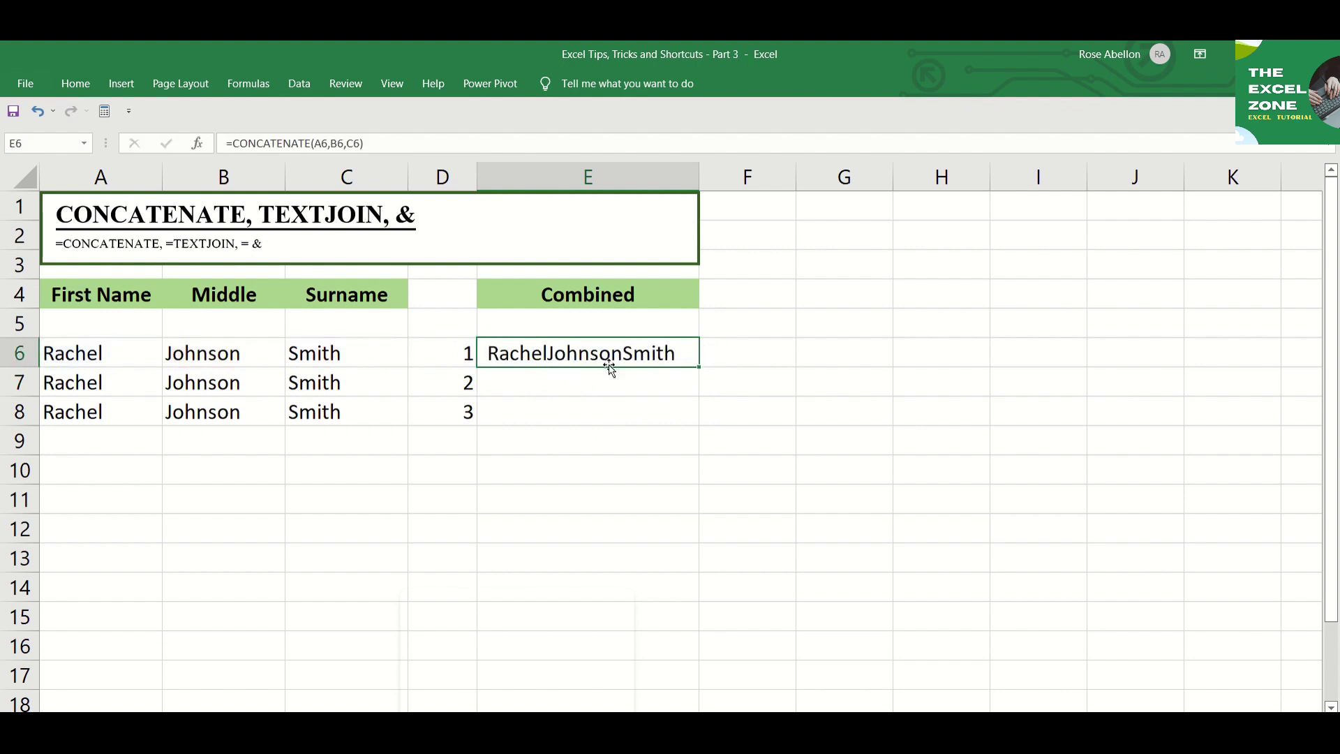
{"action": "key", "text": "F2"}
{"action": "key", "text": "Left"}
{"action": "key", "text": "Left"}
{"action": "key", "text": "Left"}
{"action": "key", "text": "Left"}
{"action": "key", "text": "Left"}
{"action": "key", "text": "Left"}
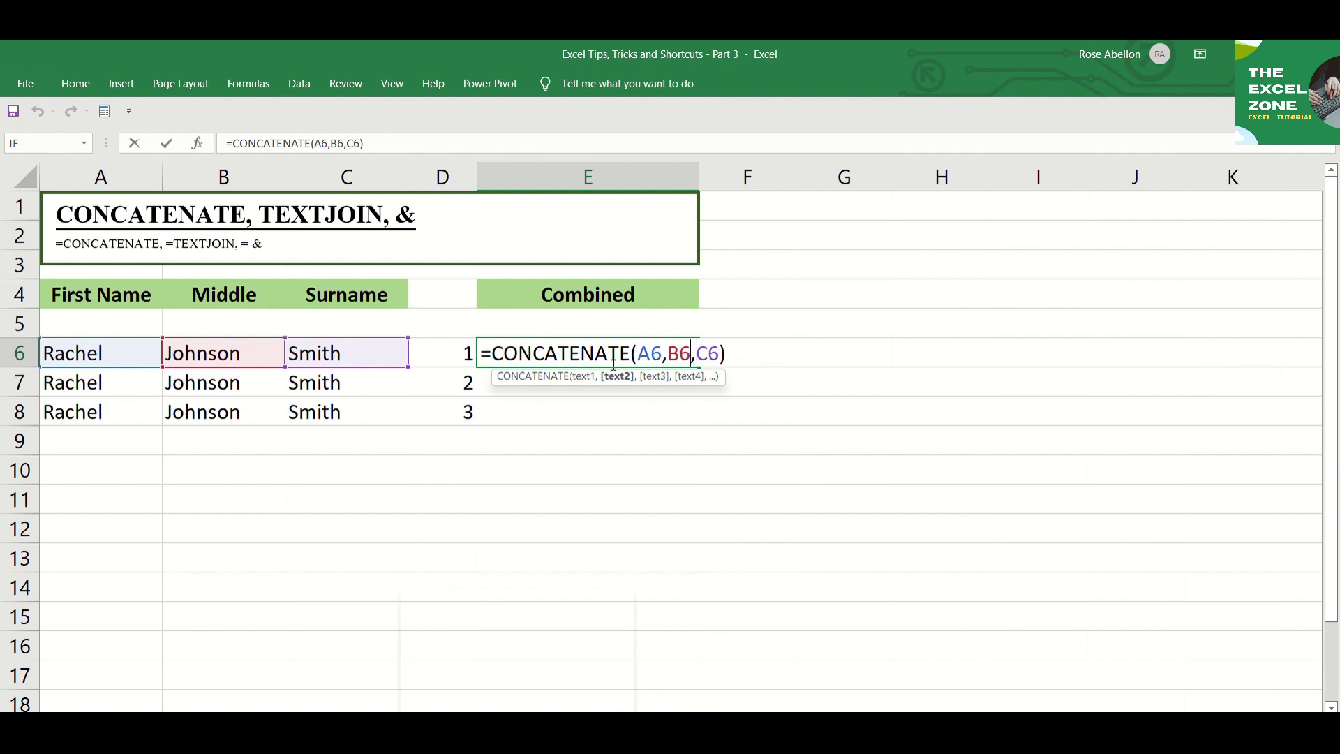
{"action": "type", "text": "\" \""}
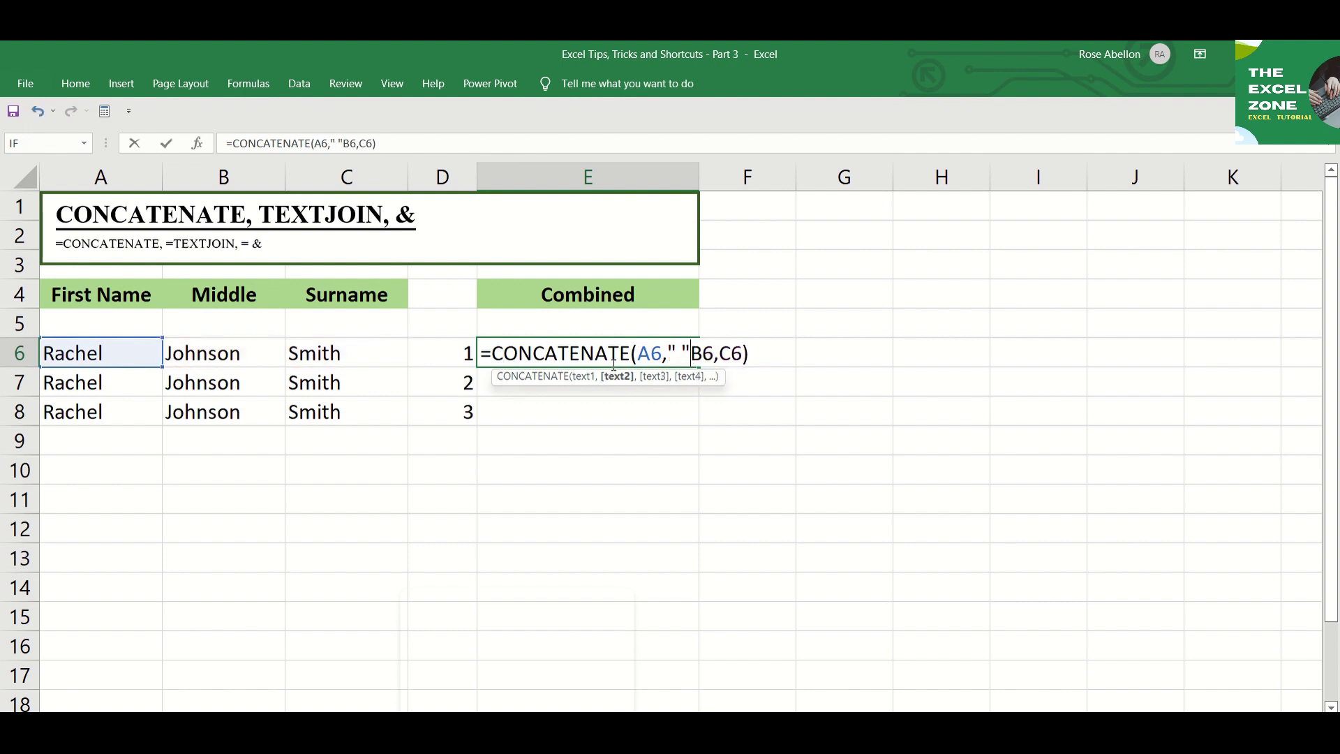
{"action": "type", "text": ","}
{"action": "key", "text": "Right"}
{"action": "key", "text": "Right"}
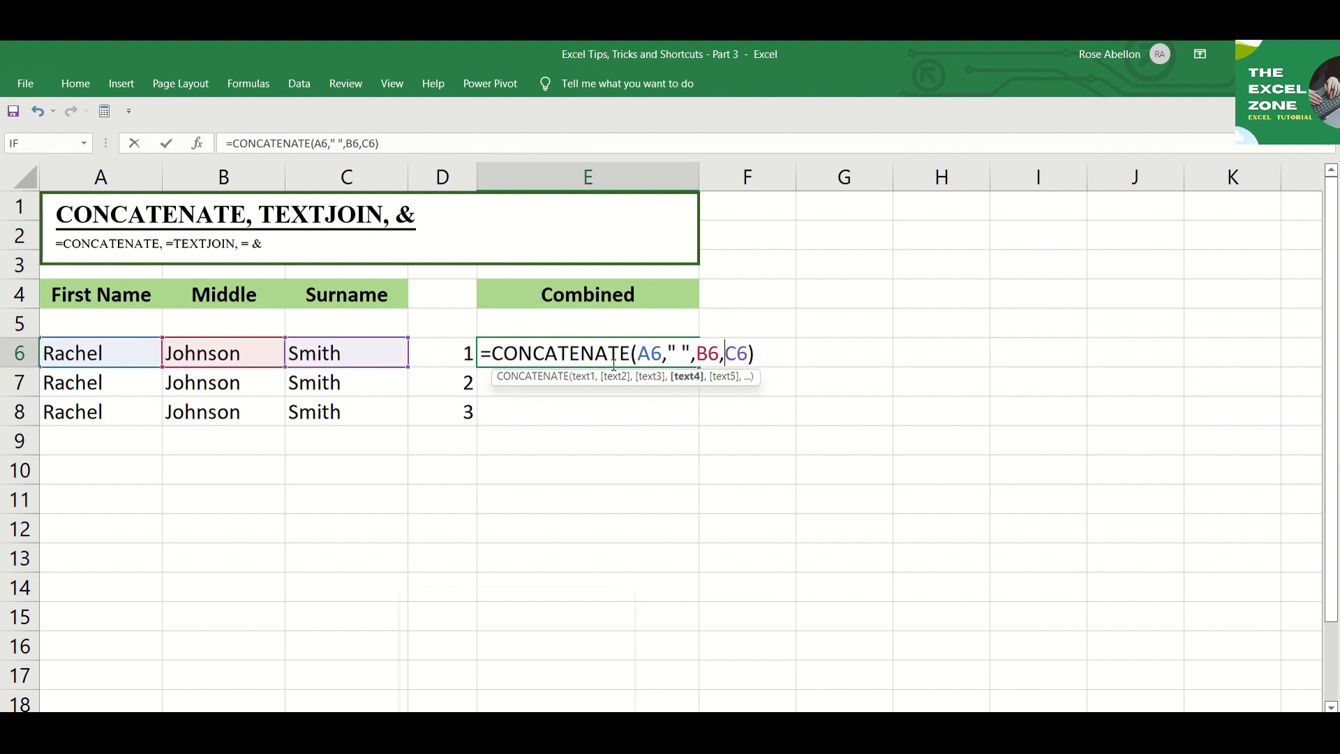
{"action": "type", "text": "\" \""}
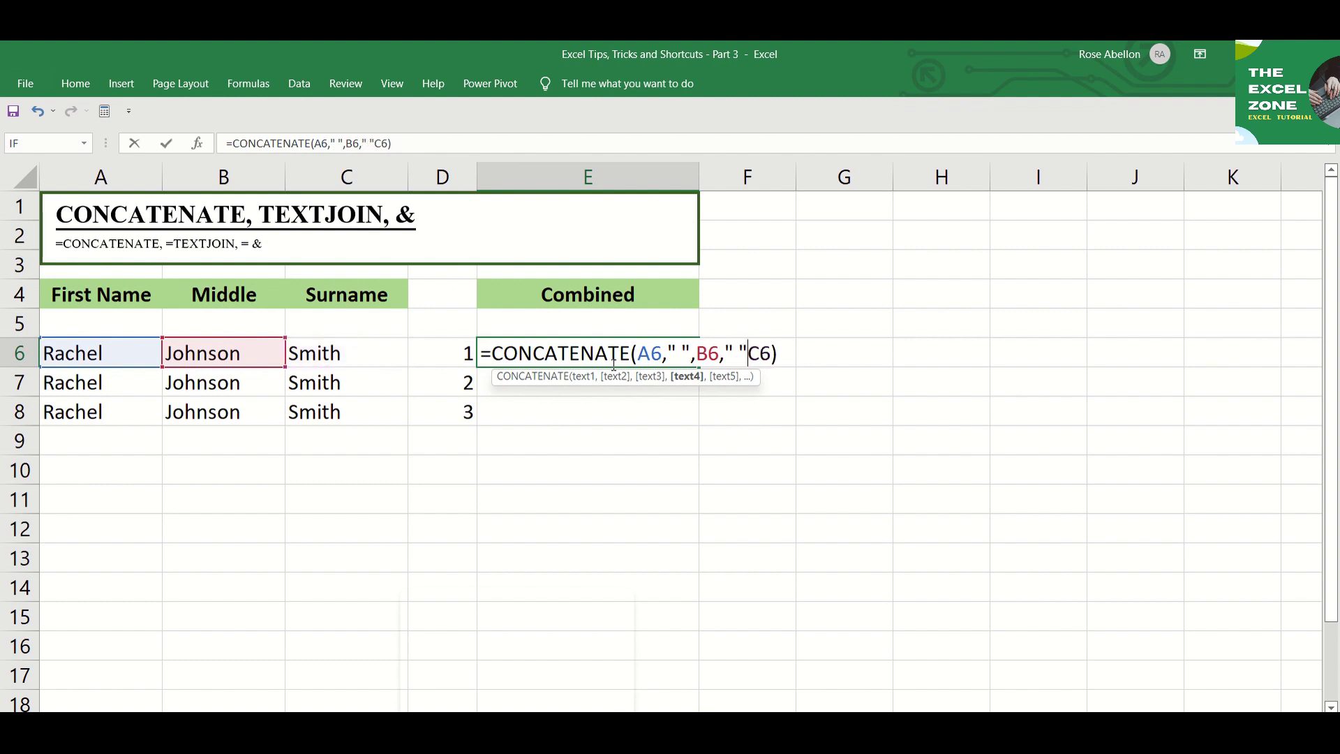
{"action": "type", "text": ","}
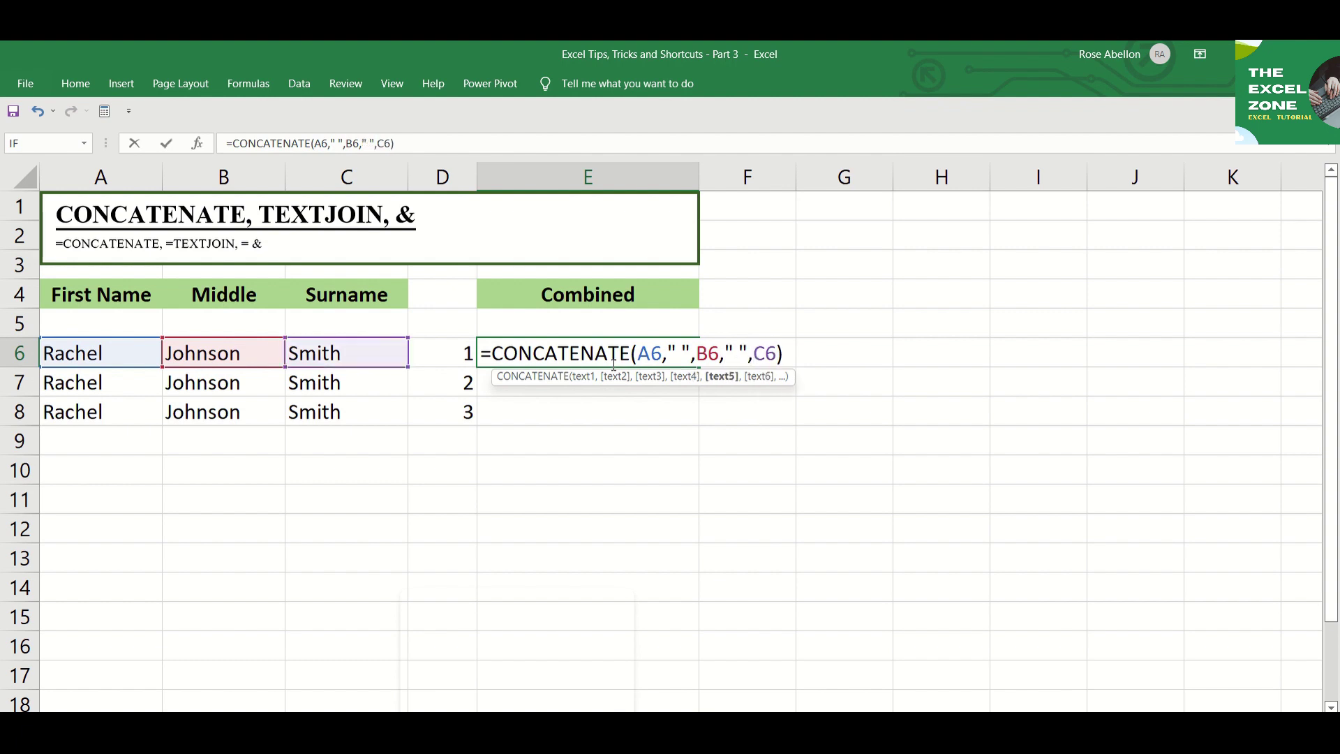
{"action": "key", "text": "Return"}
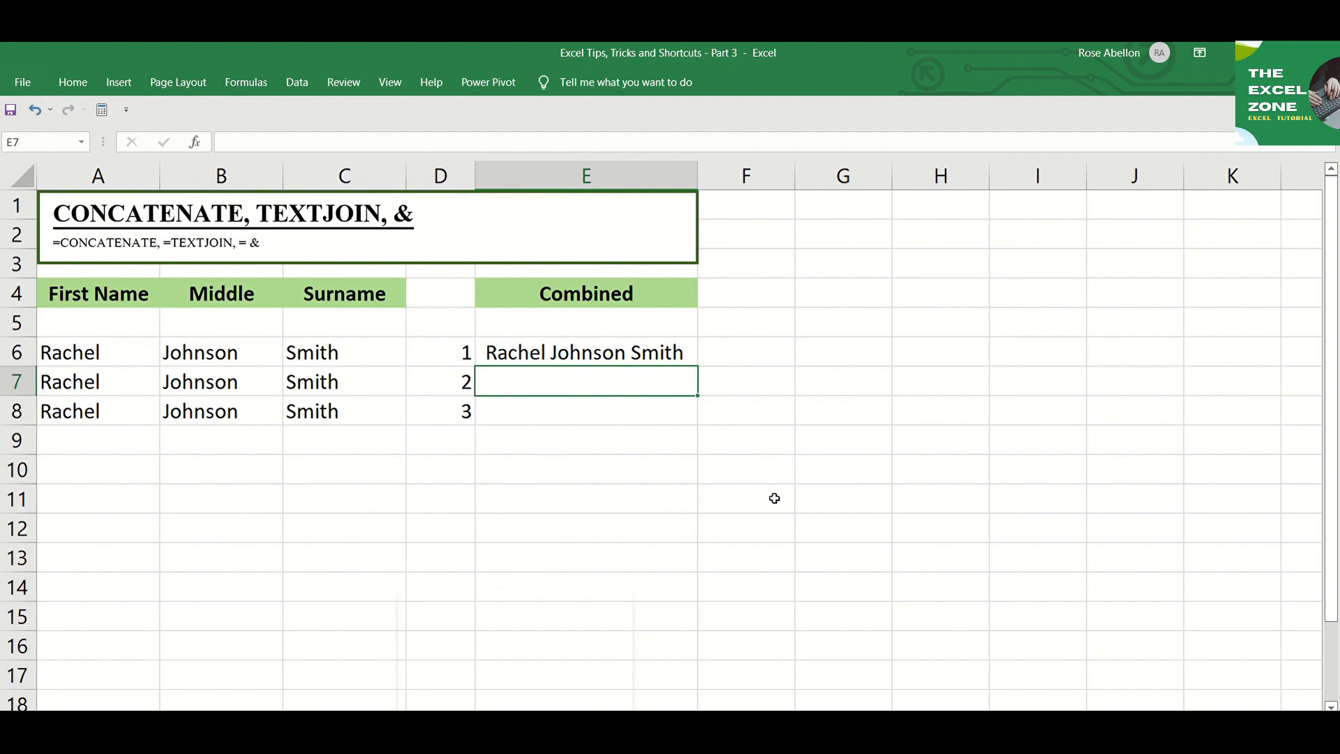
Start a TEXTJOIN formula in E7 with a space as delimiter and TRUE to ignore empty cells.
{"action": "type", "text": "=TEXT"}
{"action": "key", "text": "Down"}
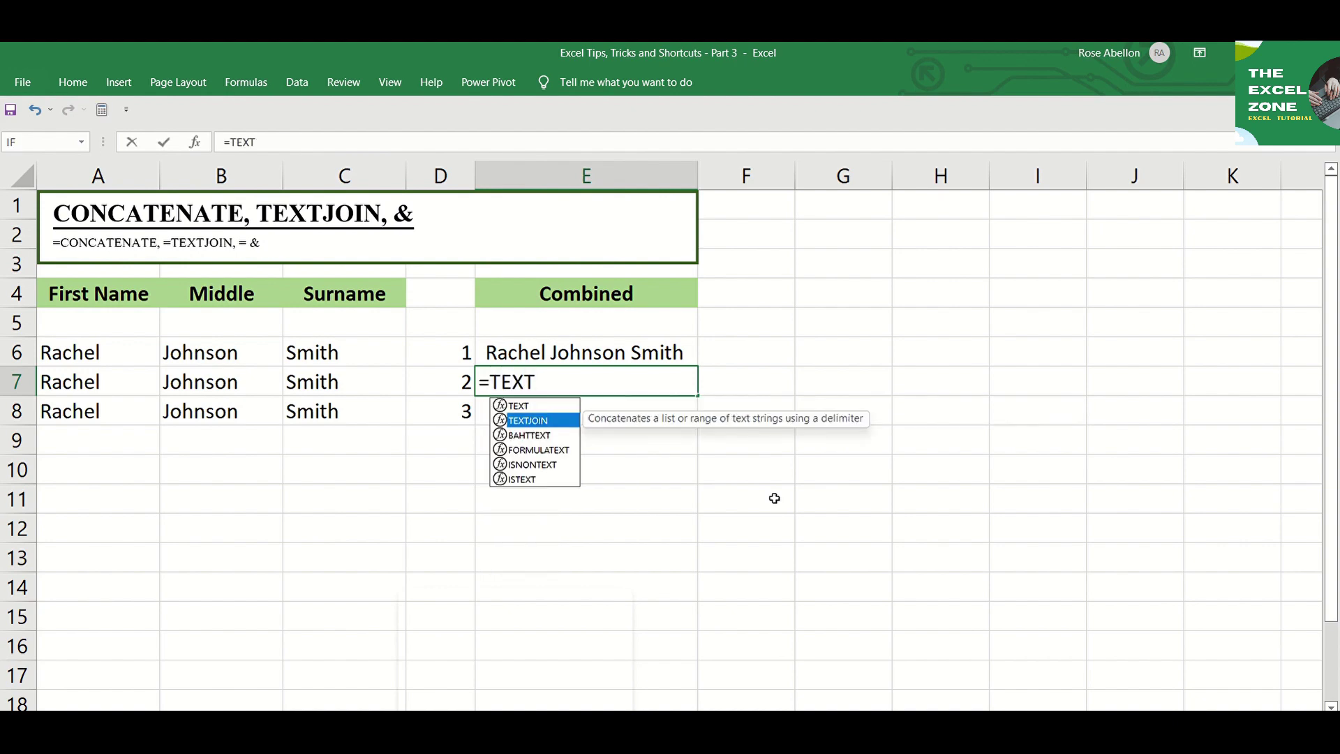
{"action": "key", "text": "Tab"}
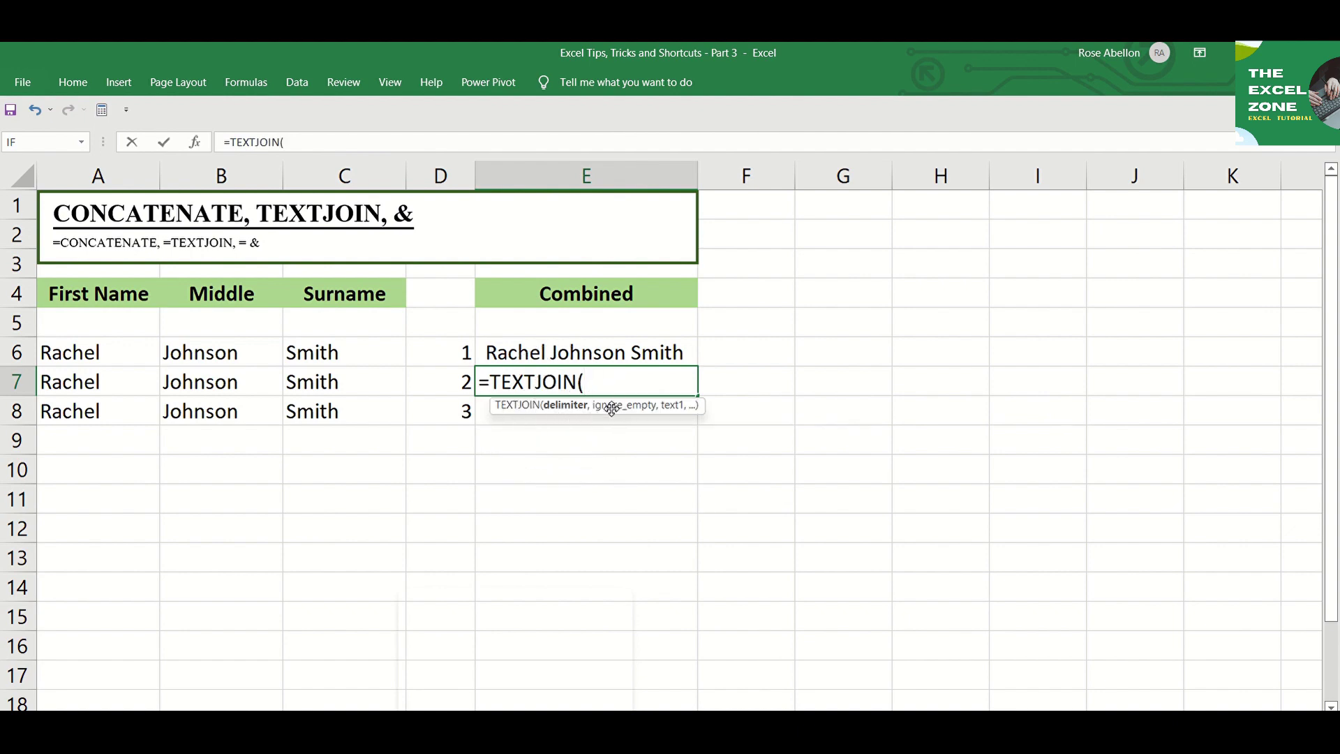
{"action": "type", "text": "\" \","}
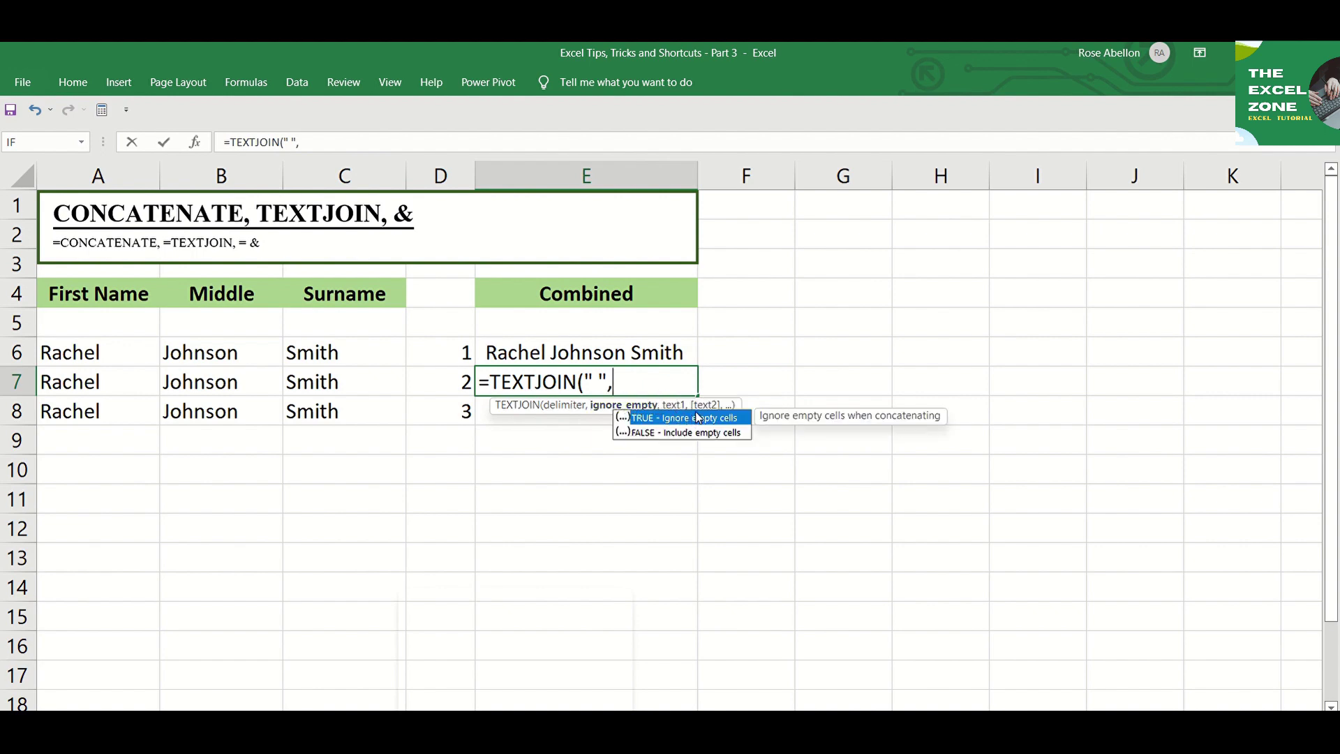
{"action": "type", "text": "TRUE"}
{"action": "type", "text": ","}
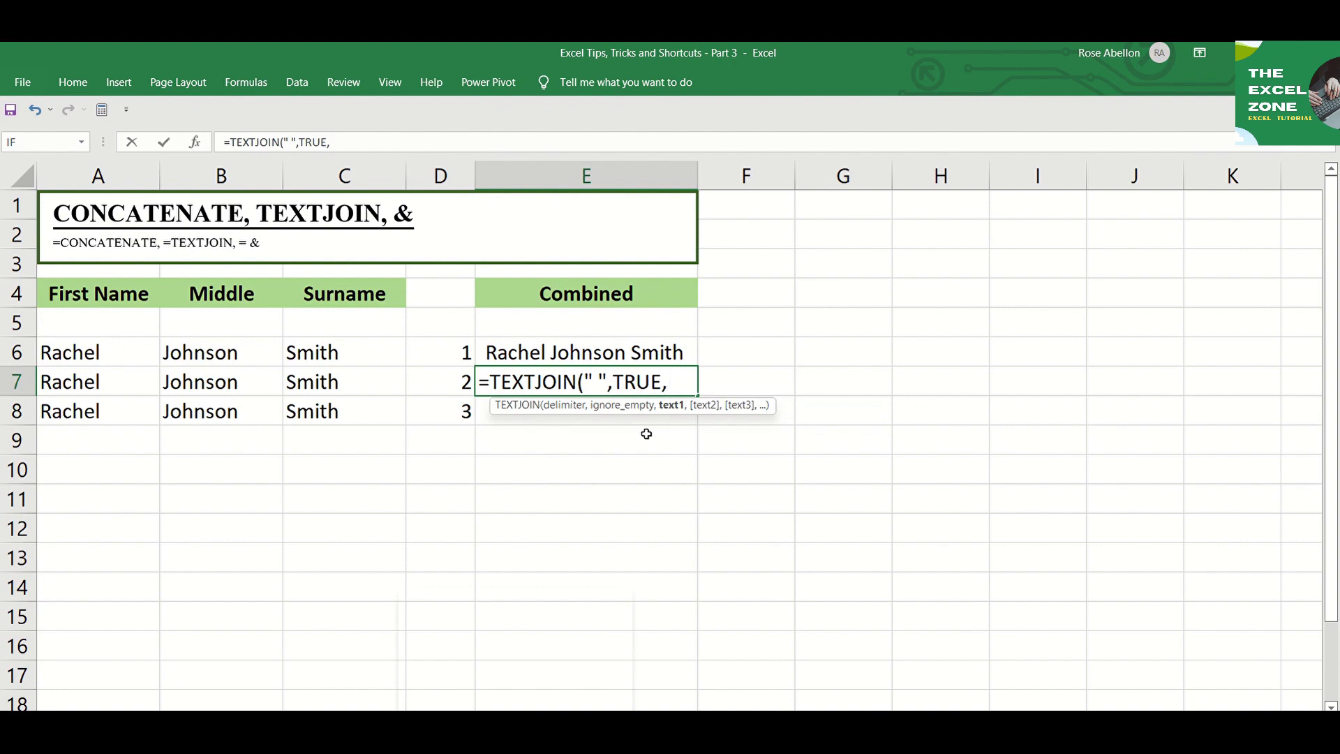
Add A7, B7 and C7 as the text arguments and complete =TEXTJOIN(" ",TRUE,A7,B7,C7) in E7.
{"action": "key", "text": "Left"}
{"action": "key", "text": "Left"}
{"action": "key", "text": "Left"}
{"action": "key", "text": "Left"}
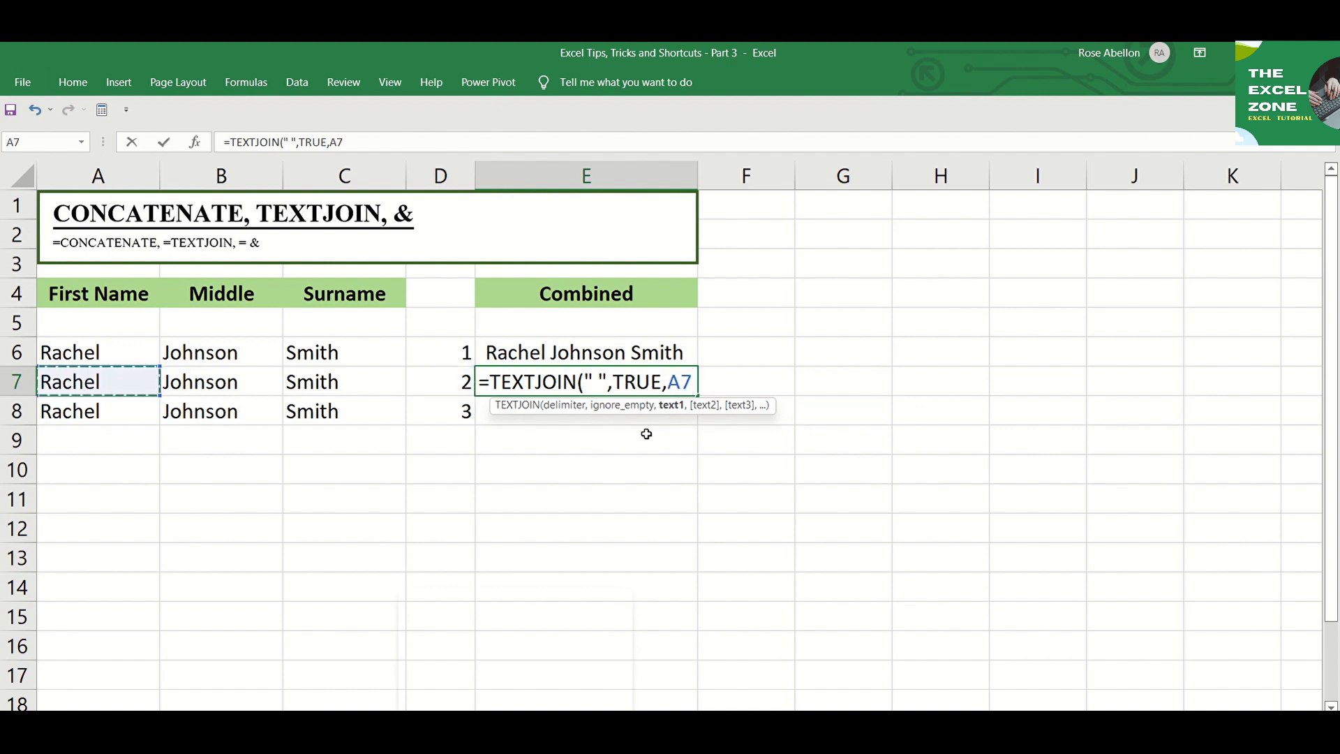
{"action": "type", "text": ","}
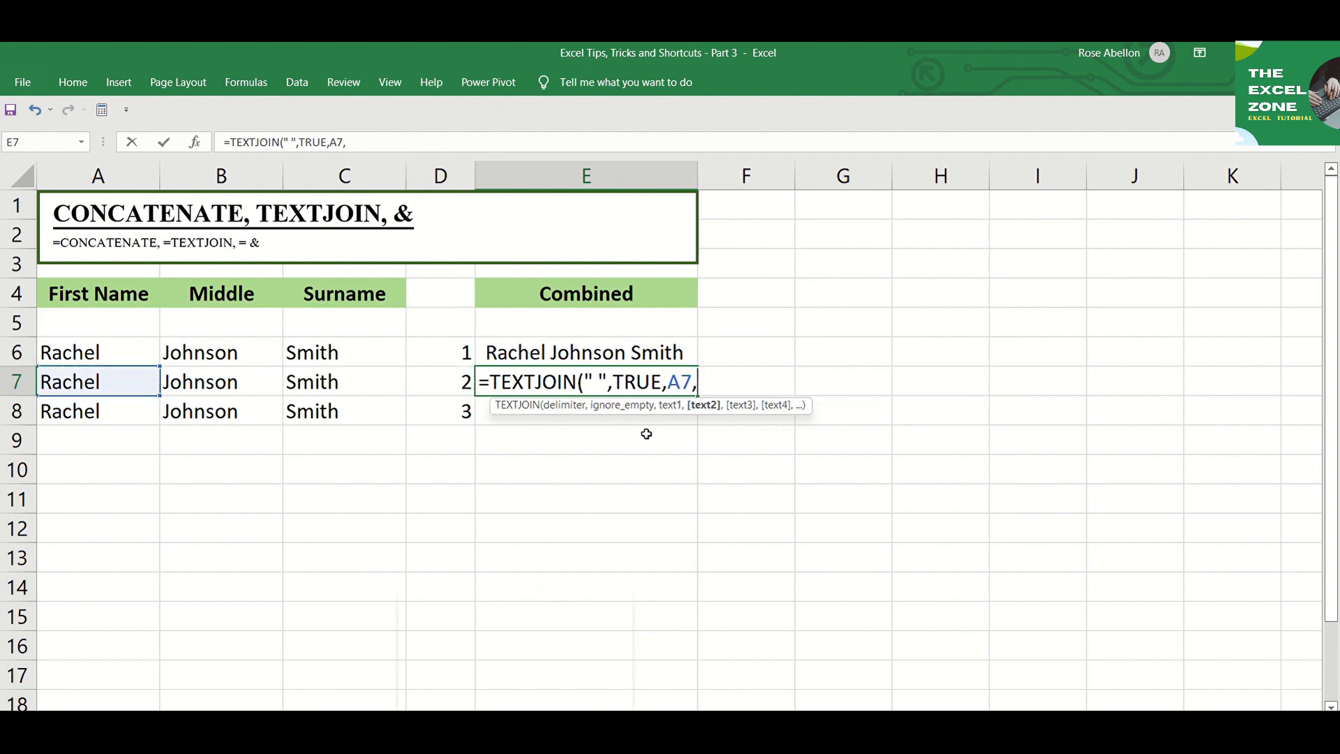
{"action": "key", "text": "Left"}
{"action": "key", "text": "Left"}
{"action": "key", "text": "Left"}
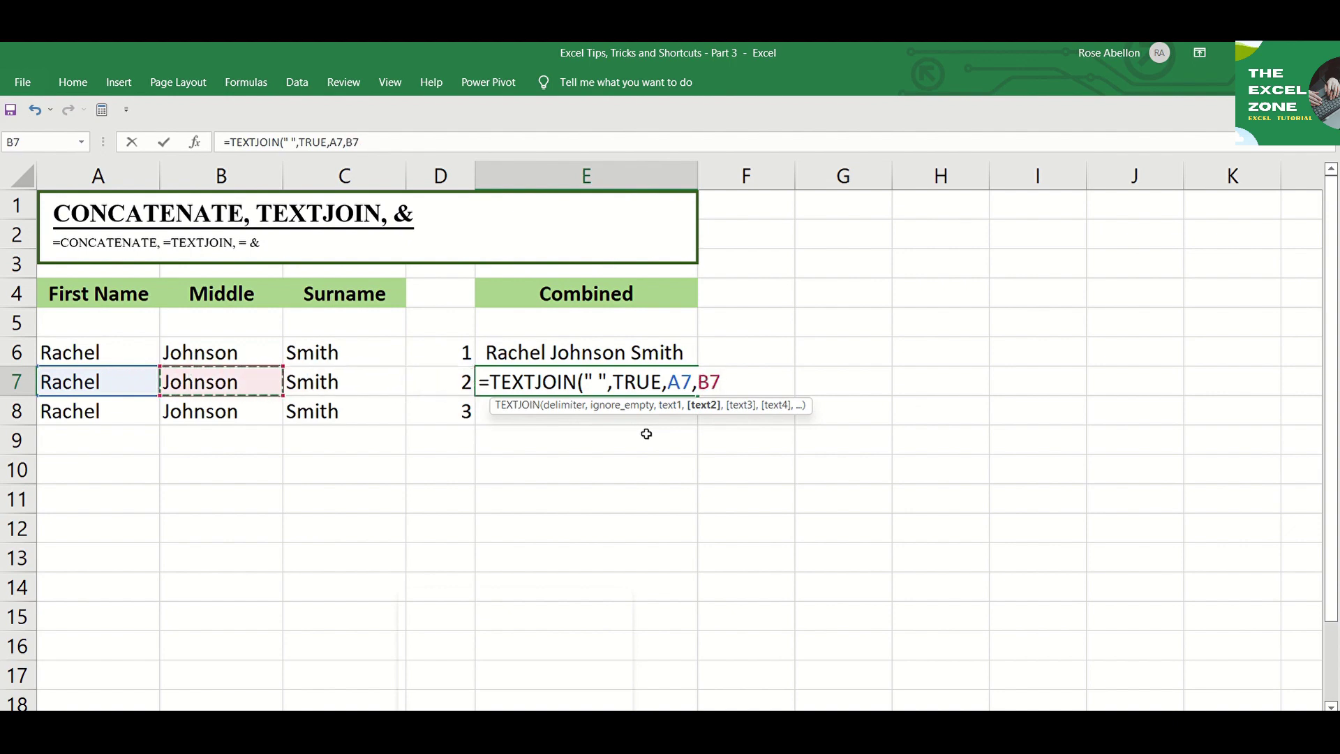
{"action": "type", "text": ","}
{"action": "key", "text": "Left"}
{"action": "key", "text": "Left"}
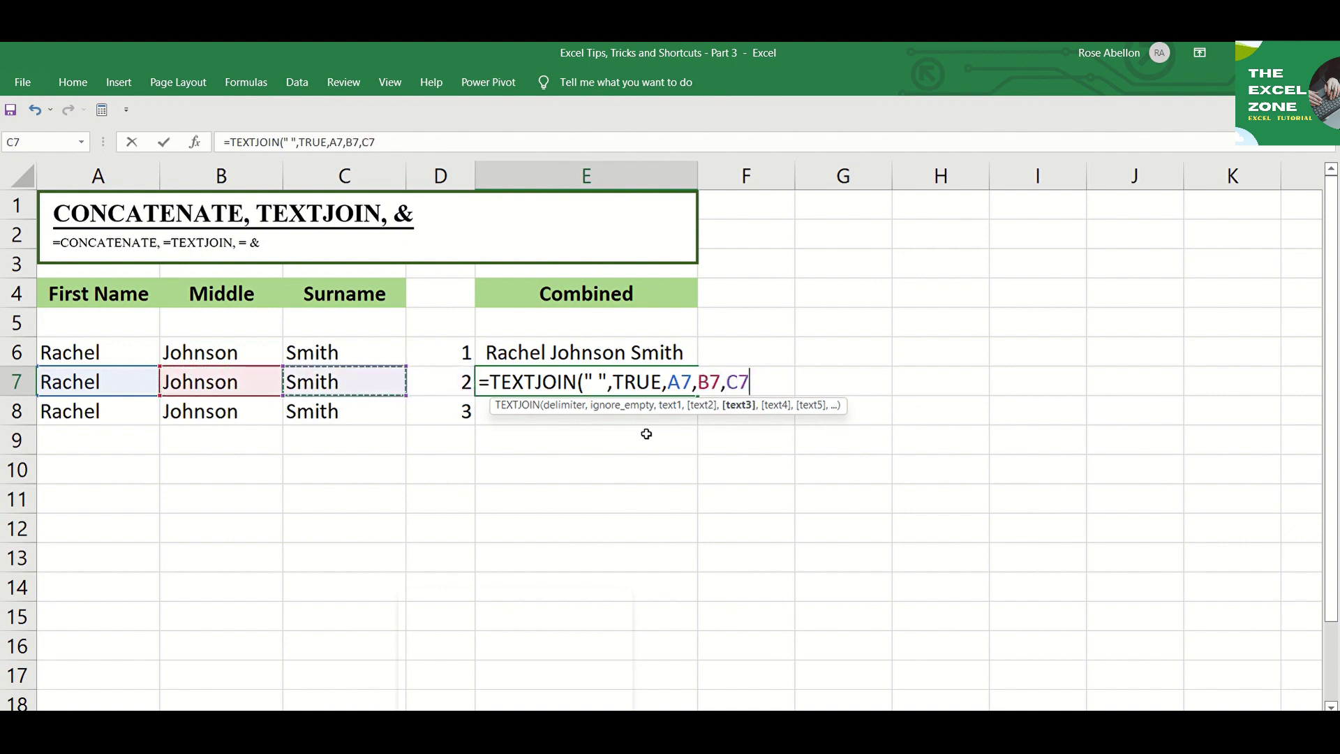
{"action": "key", "text": "Return"}
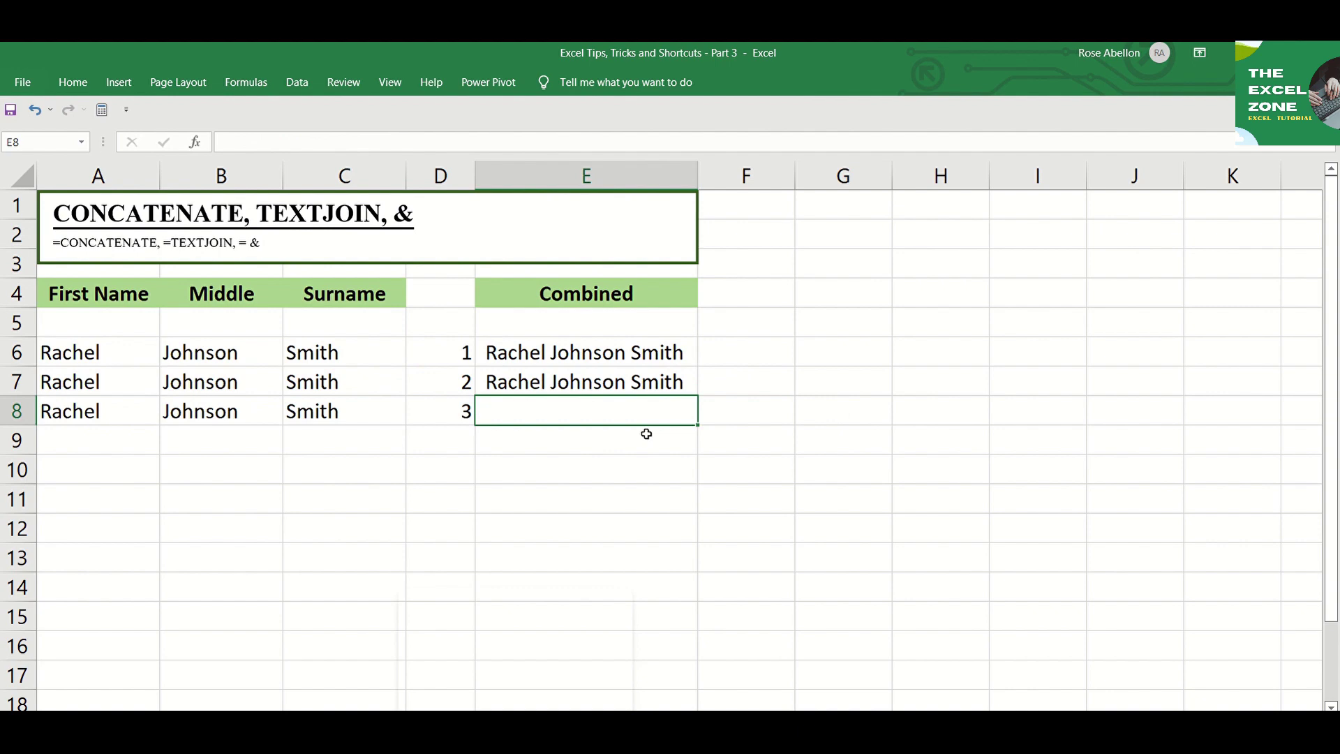
Try a colon as the delimiter in the E7 TEXTJOIN formula.
{"action": "key", "text": "Up"}
{"action": "key", "text": "F2"}
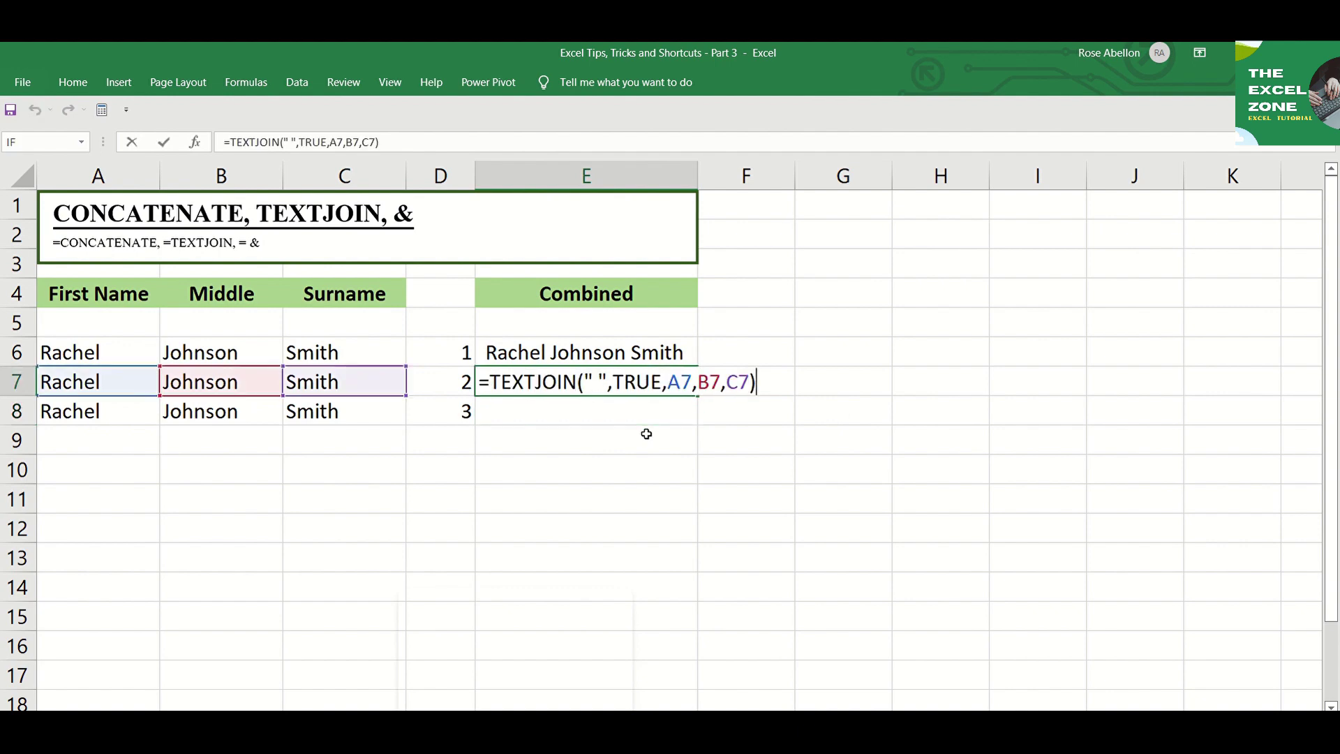
{"action": "left_click", "coordinate": [601, 380]}
{"action": "key", "text": "BackSpace"}
{"action": "type", "text": ":"}
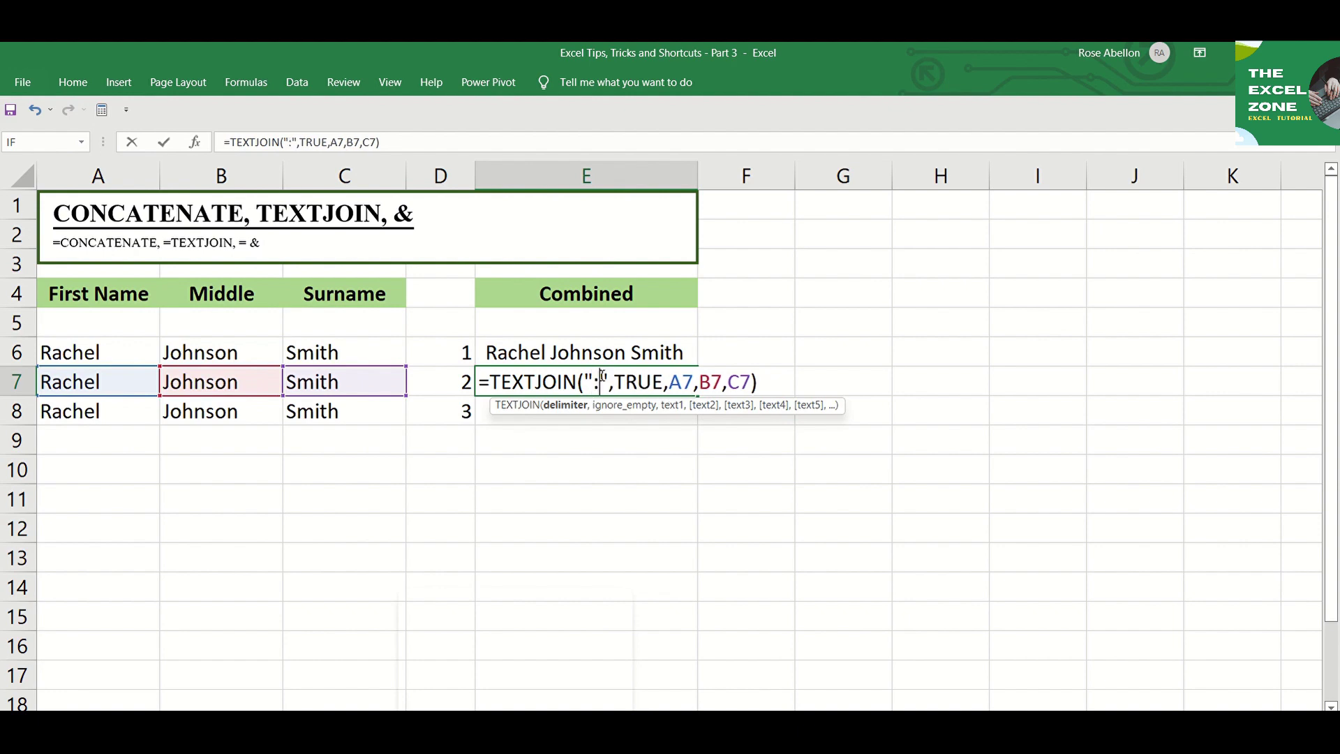
{"action": "key", "text": "Return"}
{"action": "key", "text": "Up"}
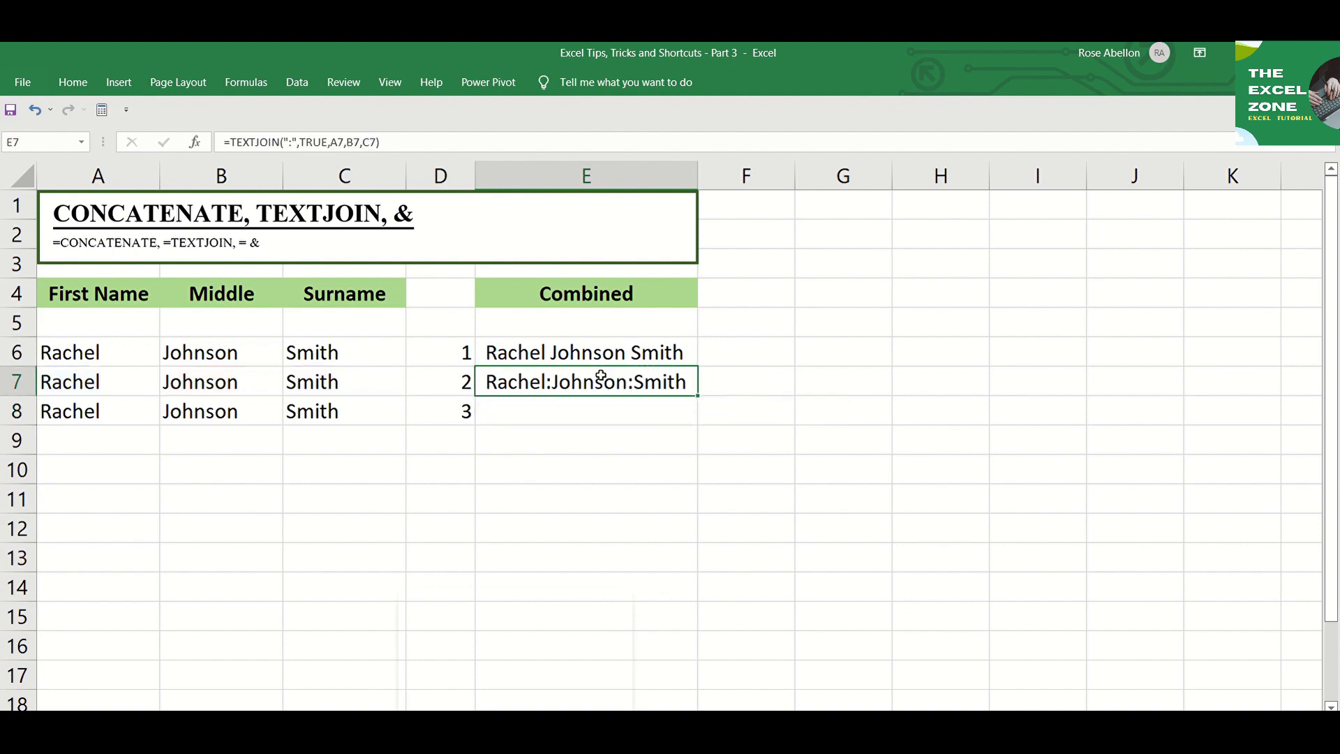
Try a semicolon as the E7 delimiter and undo both delimiter changes back to the space.
{"action": "key", "text": "F2"}
{"action": "left_click", "coordinate": [603, 381]}
{"action": "key", "text": "BackSpace"}
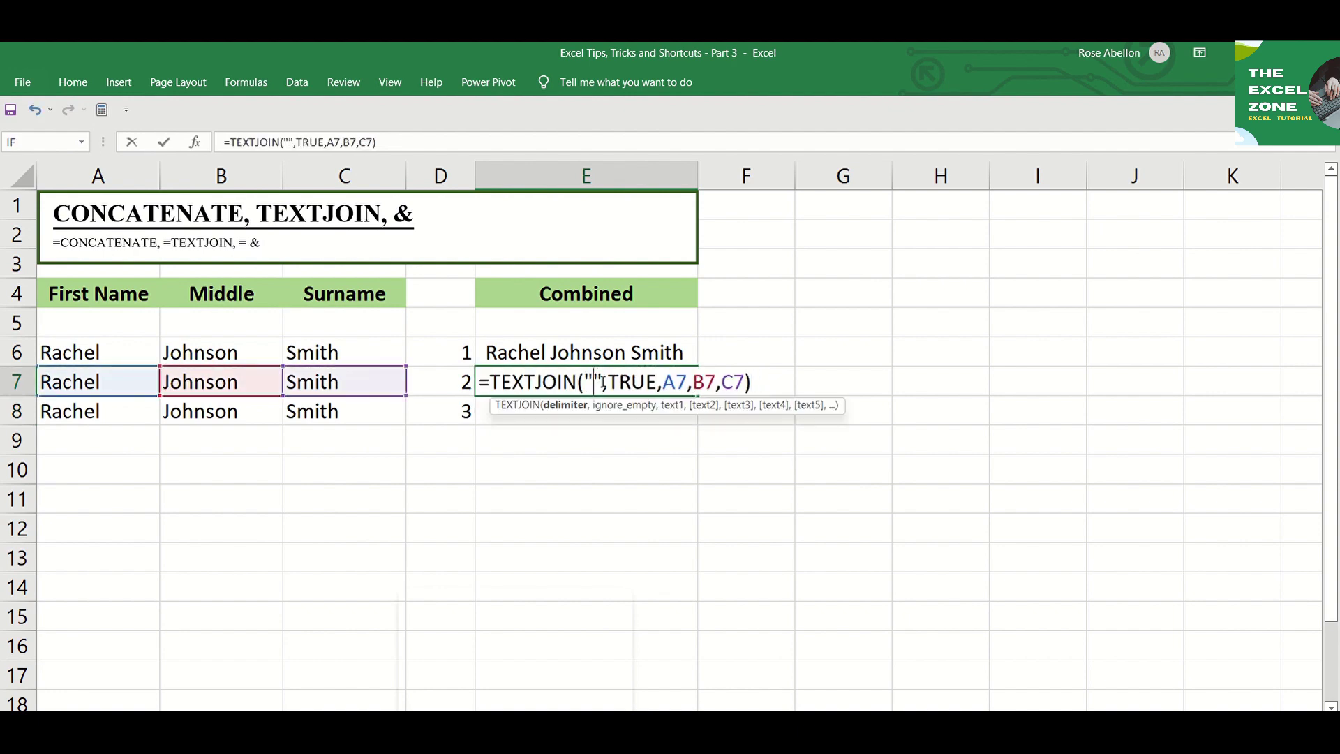
{"action": "type", "text": ";"}
{"action": "key", "text": "Return"}
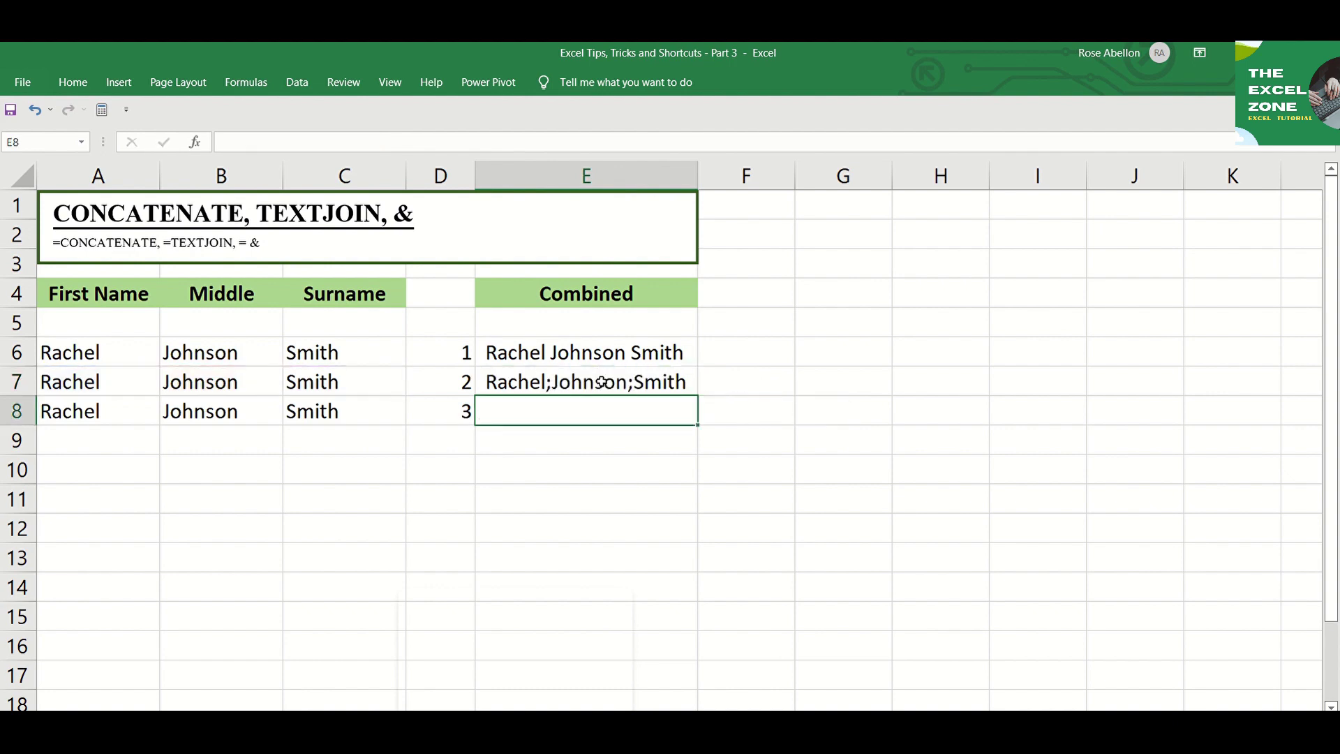
{"action": "left_click", "coordinate": [637, 382]}
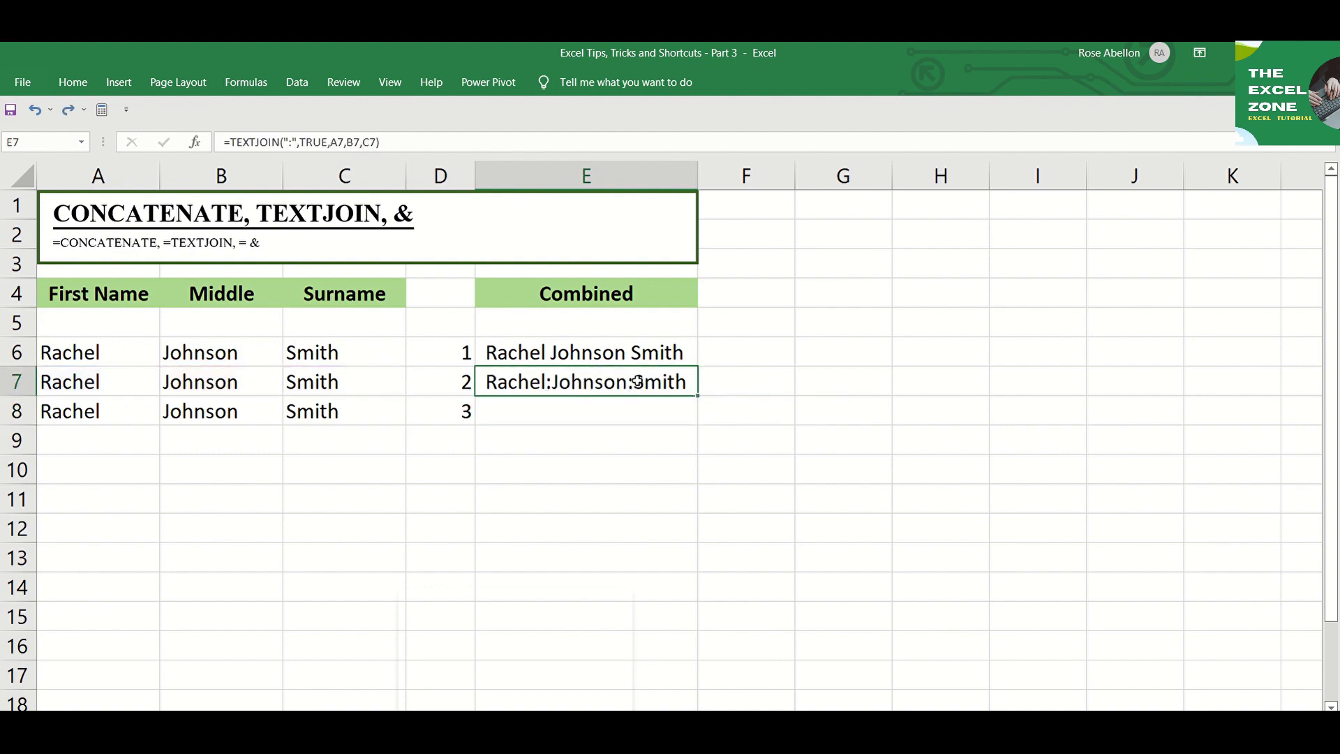
{"action": "key", "text": "ctrl+z"}
Clear the middle name in B7 to test how TEXTJOIN handles an empty cell, and undo the deletion.
{"action": "left_click", "coordinate": [237, 381]}
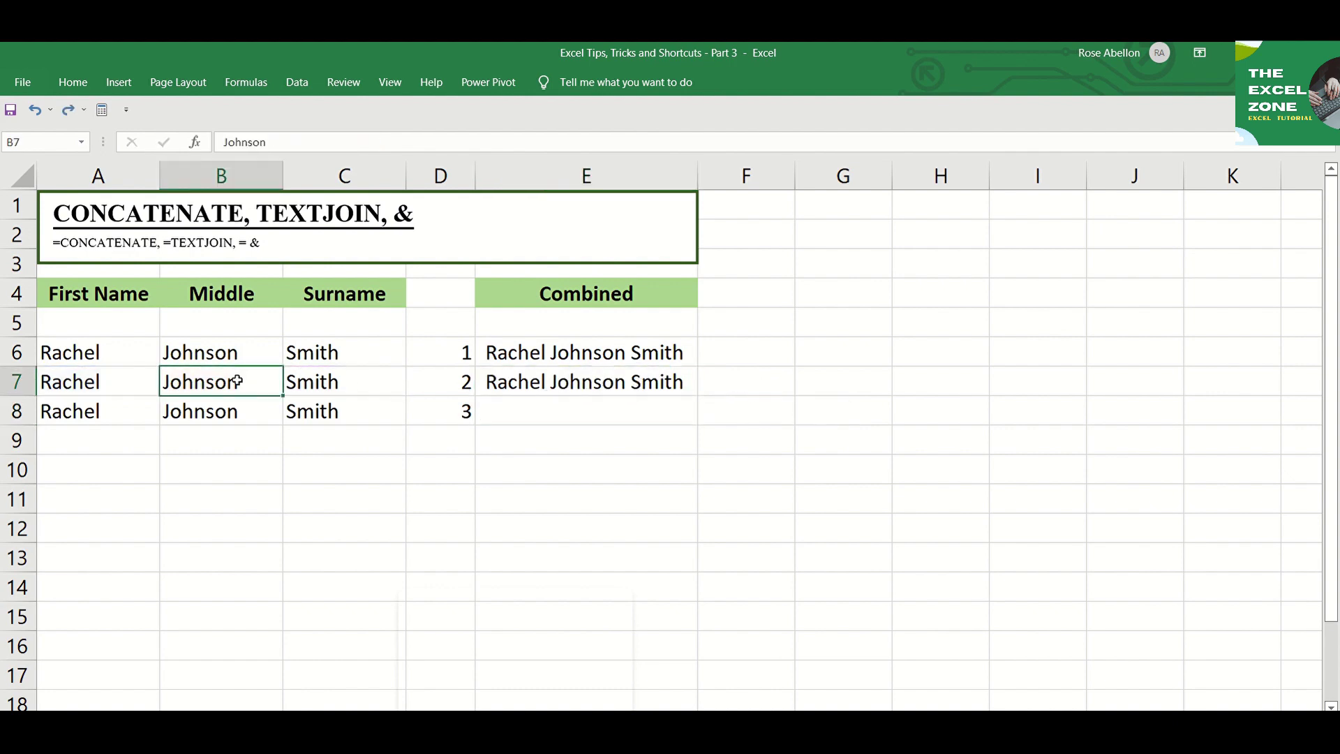
{"action": "key", "text": "Delete"}
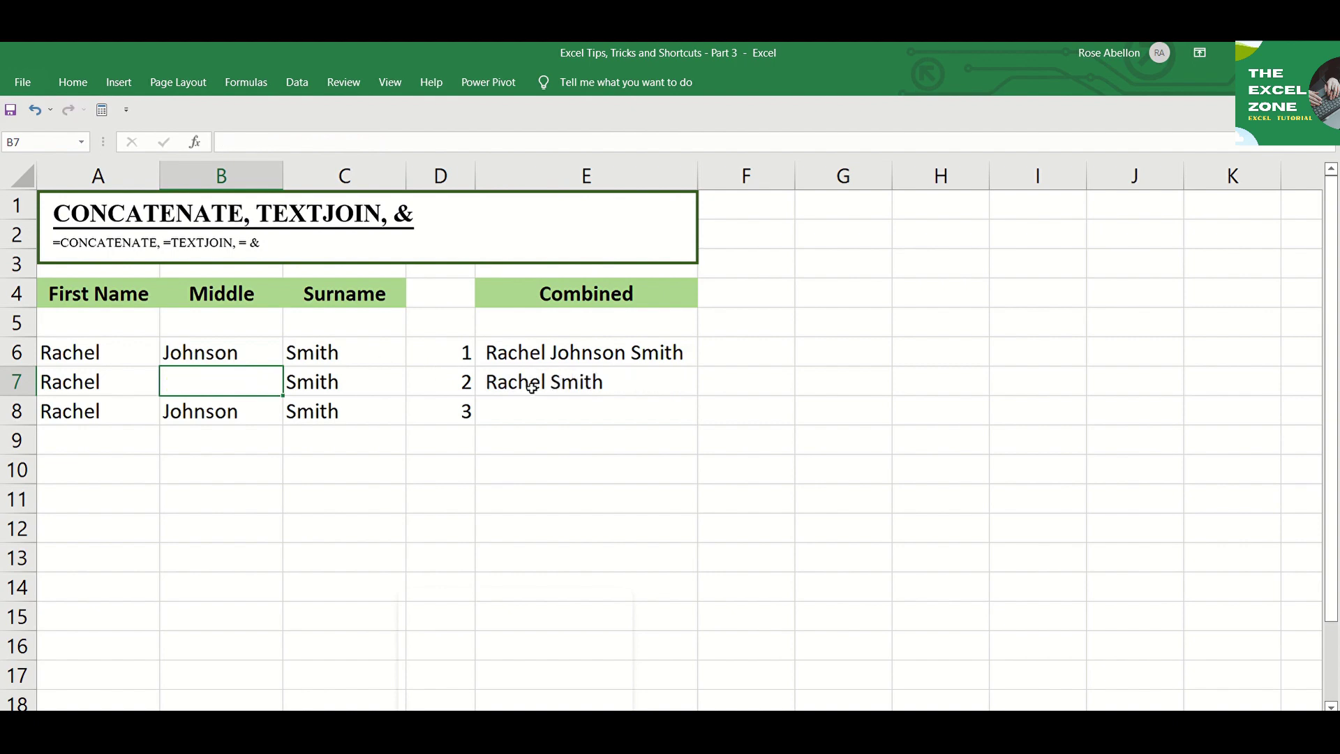
{"action": "key", "text": "ctrl+z"}
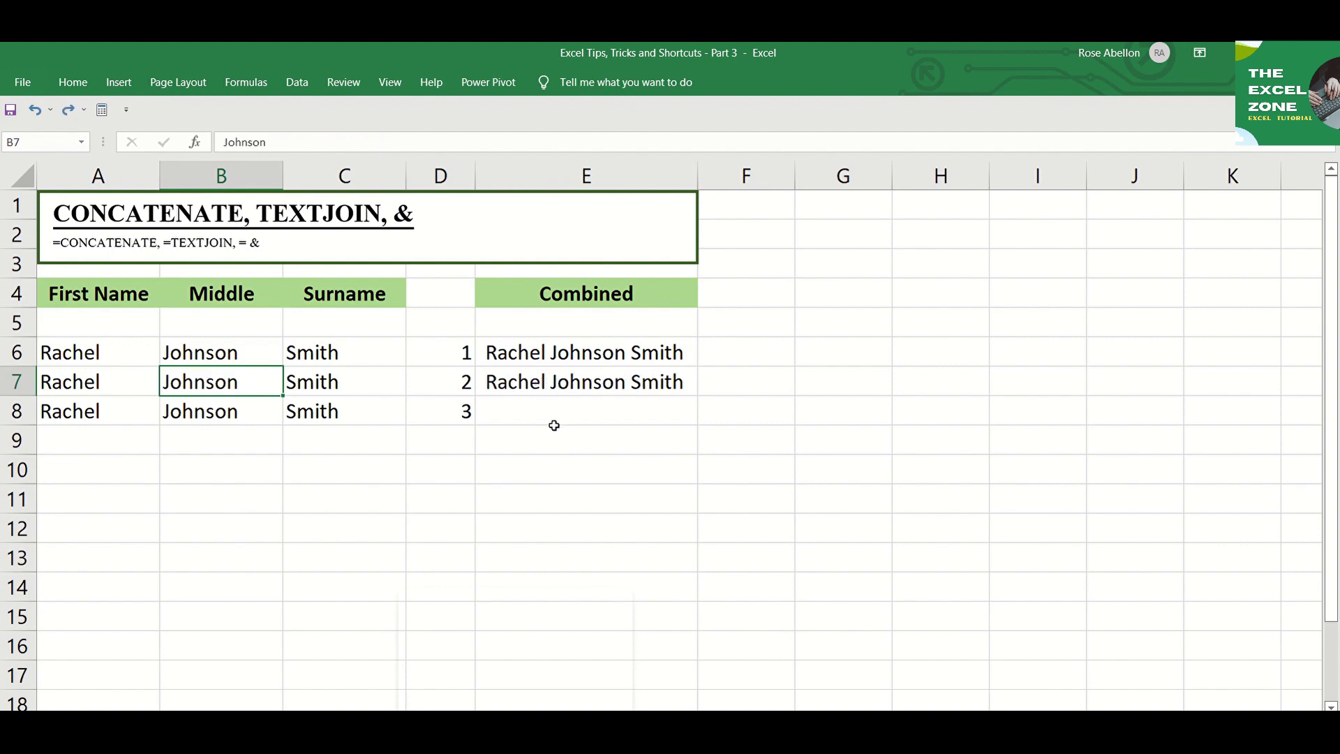
Enter =A8&B8&C8 in E8 to join the first name, middle name and surname.
{"action": "left_click", "coordinate": [556, 429]}
{"action": "key", "text": "Up"}
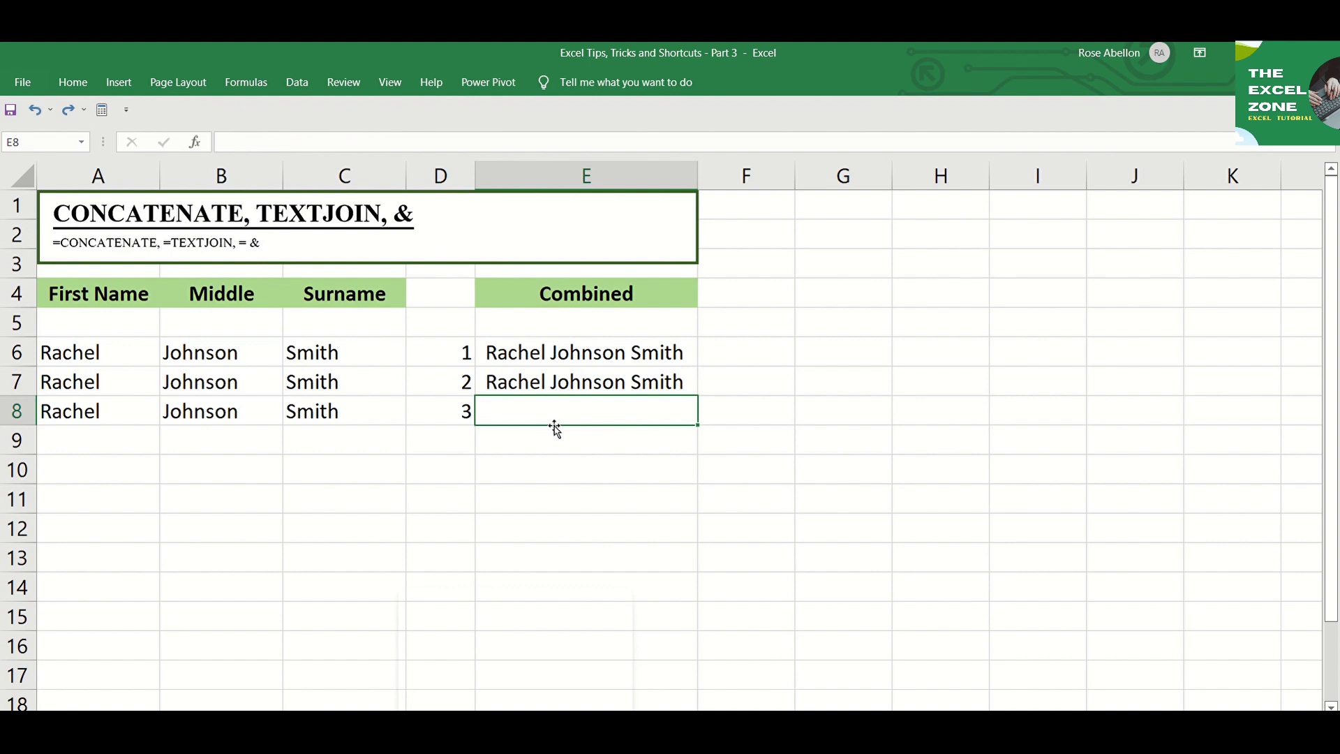
{"action": "type", "text": "="}
{"action": "key", "text": "Left"}
{"action": "key", "text": "Left"}
{"action": "key", "text": "Left"}
{"action": "key", "text": "Left"}
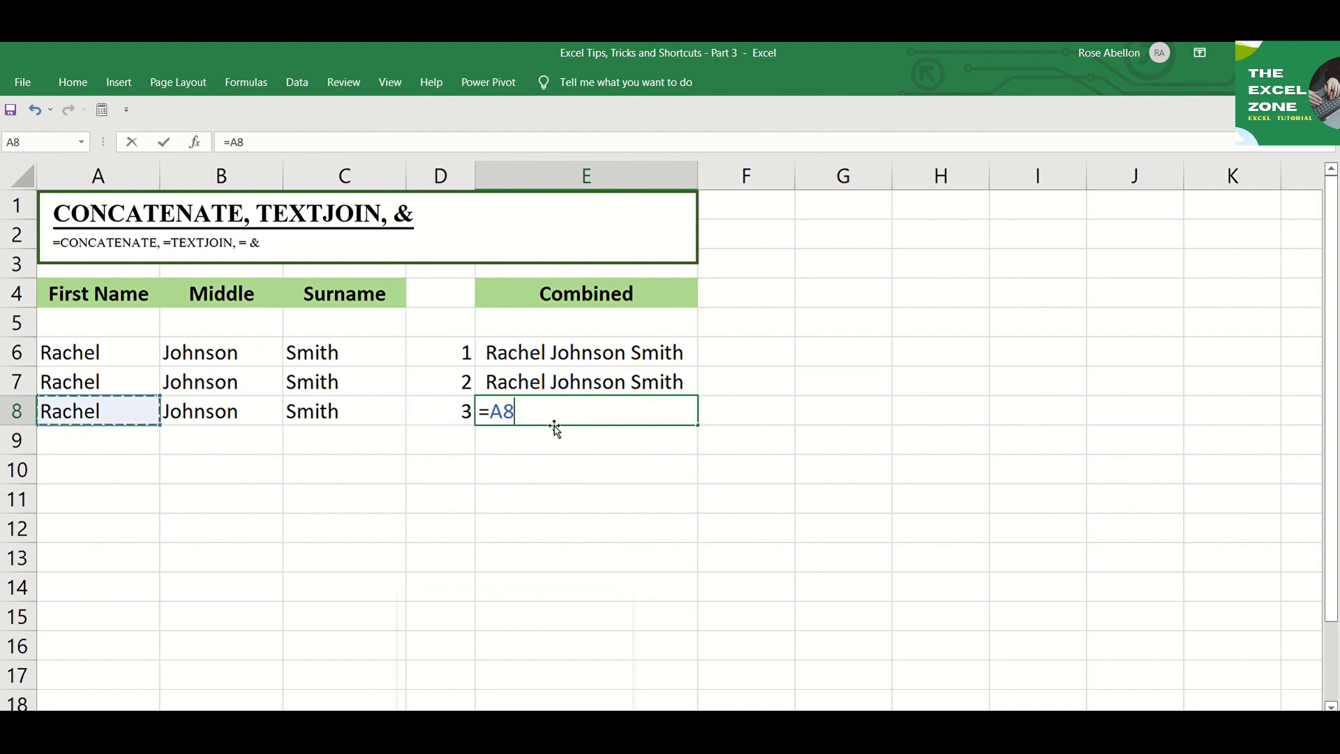
{"action": "type", "text": "&"}
{"action": "key", "text": "Left"}
{"action": "key", "text": "Left"}
{"action": "key", "text": "Left"}
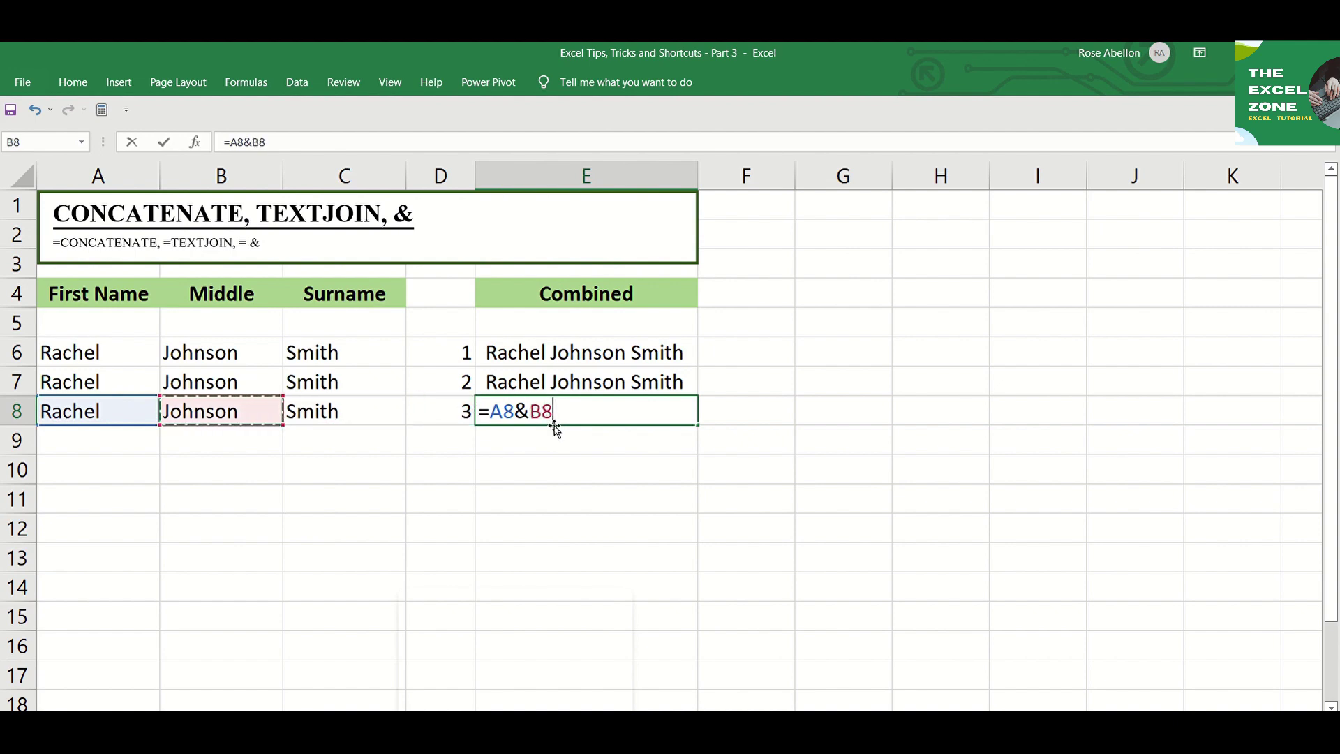
{"action": "type", "text": "&"}
{"action": "key", "text": "Left"}
{"action": "key", "text": "Left"}
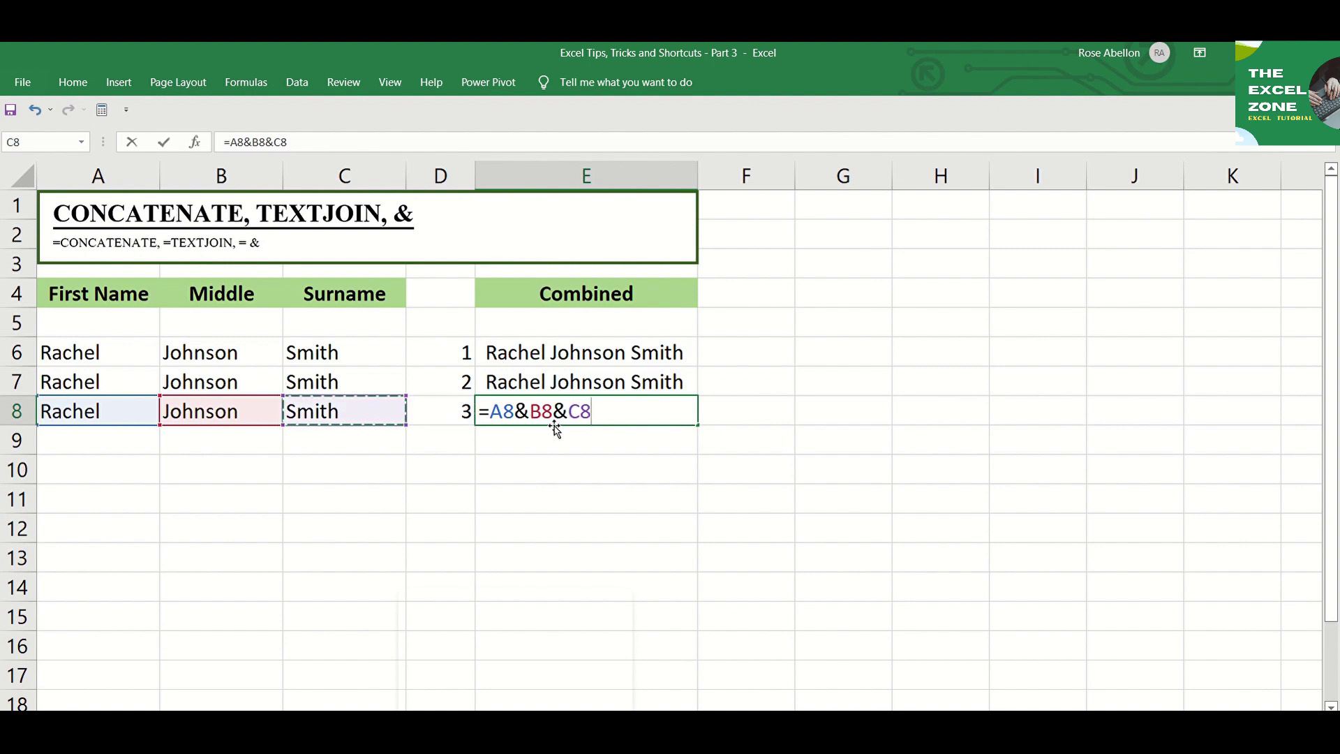
{"action": "key", "text": "Return"}
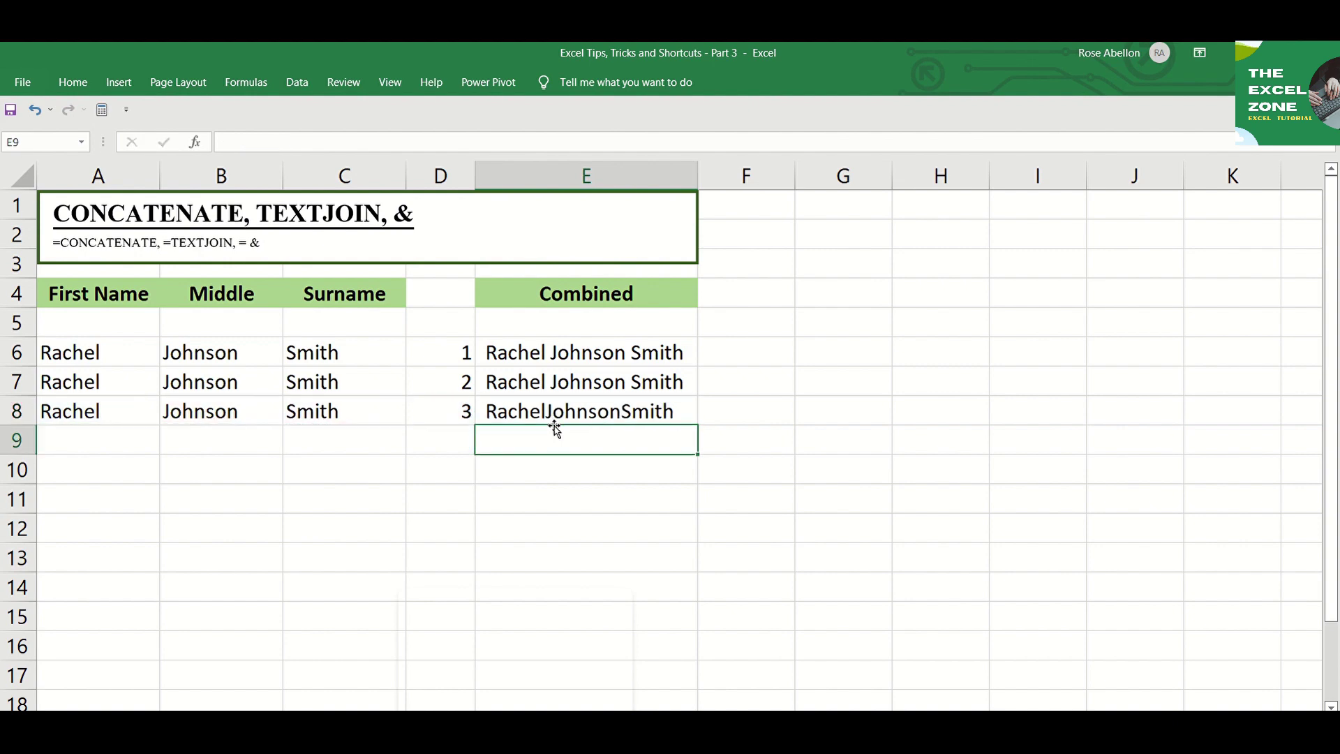
Add space separators to the E8 formula so it reads =A8&" "&B8&" "&C8.
{"action": "left_click", "coordinate": [598, 409]}
{"action": "double_click", "coordinate": [598, 409]}
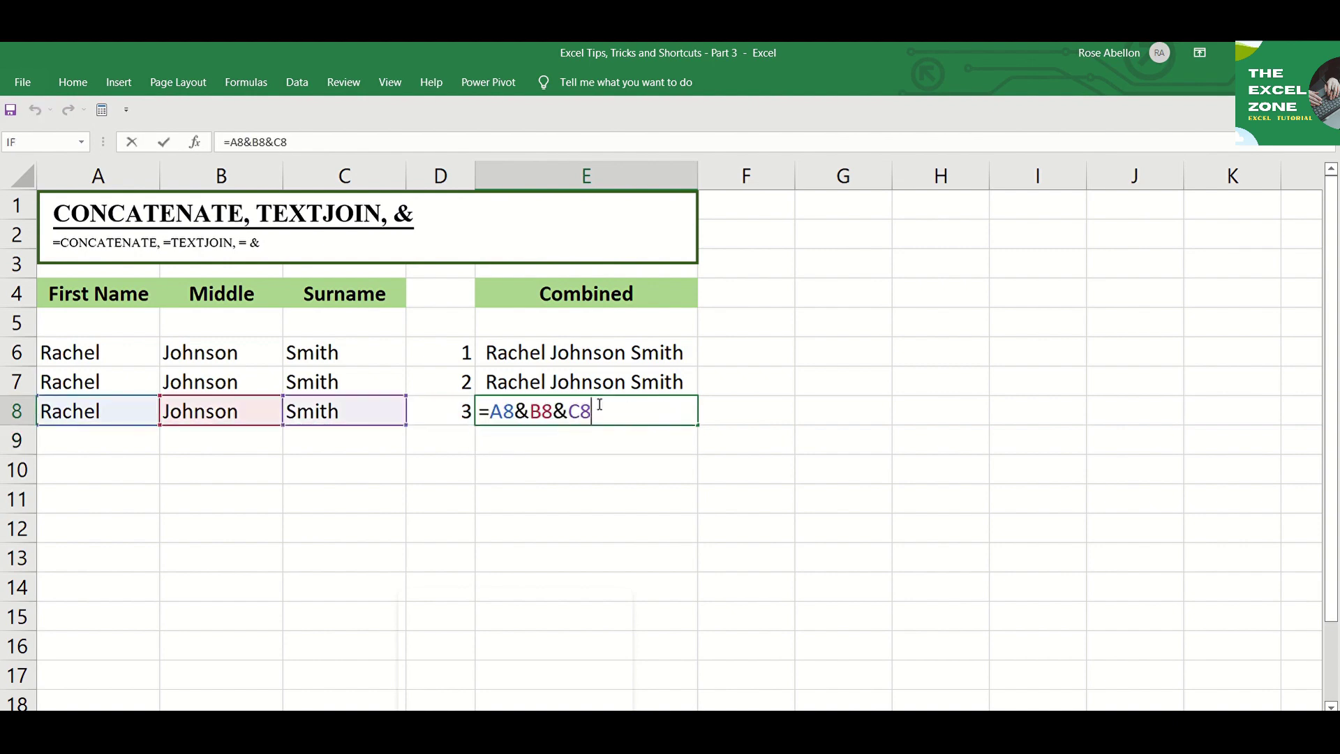
{"action": "left_click", "coordinate": [529, 412]}
{"action": "type", "text": "\" "}
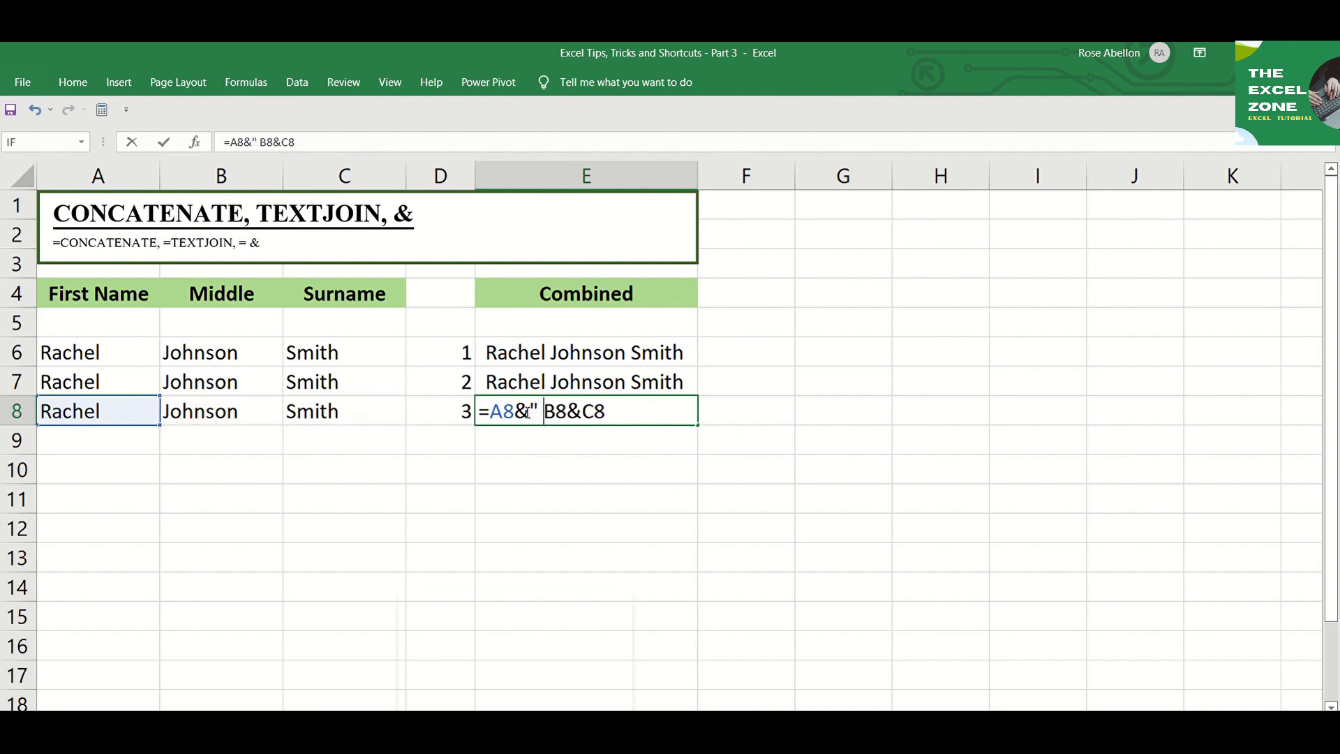
{"action": "type", "text": "\"&"}
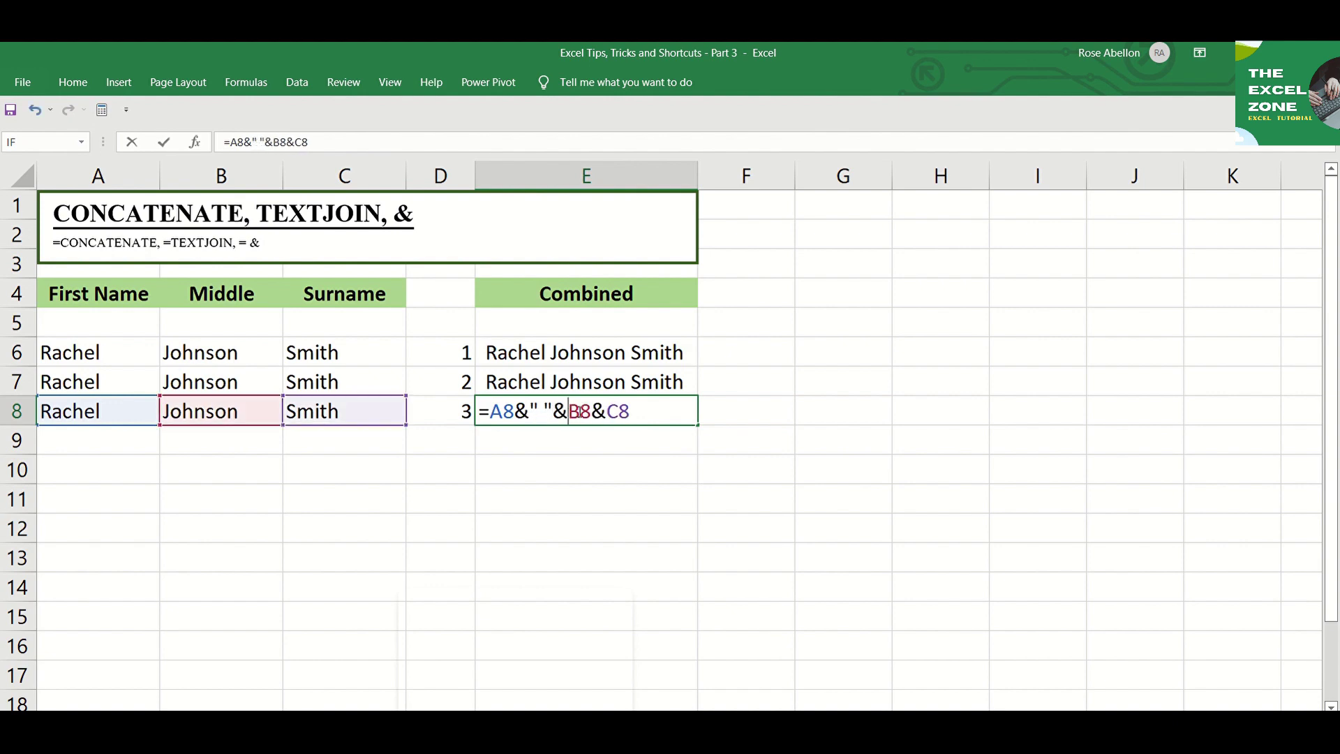
{"action": "key", "text": "Right"}
{"action": "key", "text": "Right"}
{"action": "key", "text": "Right"}
{"action": "type", "text": "\" \"&"}
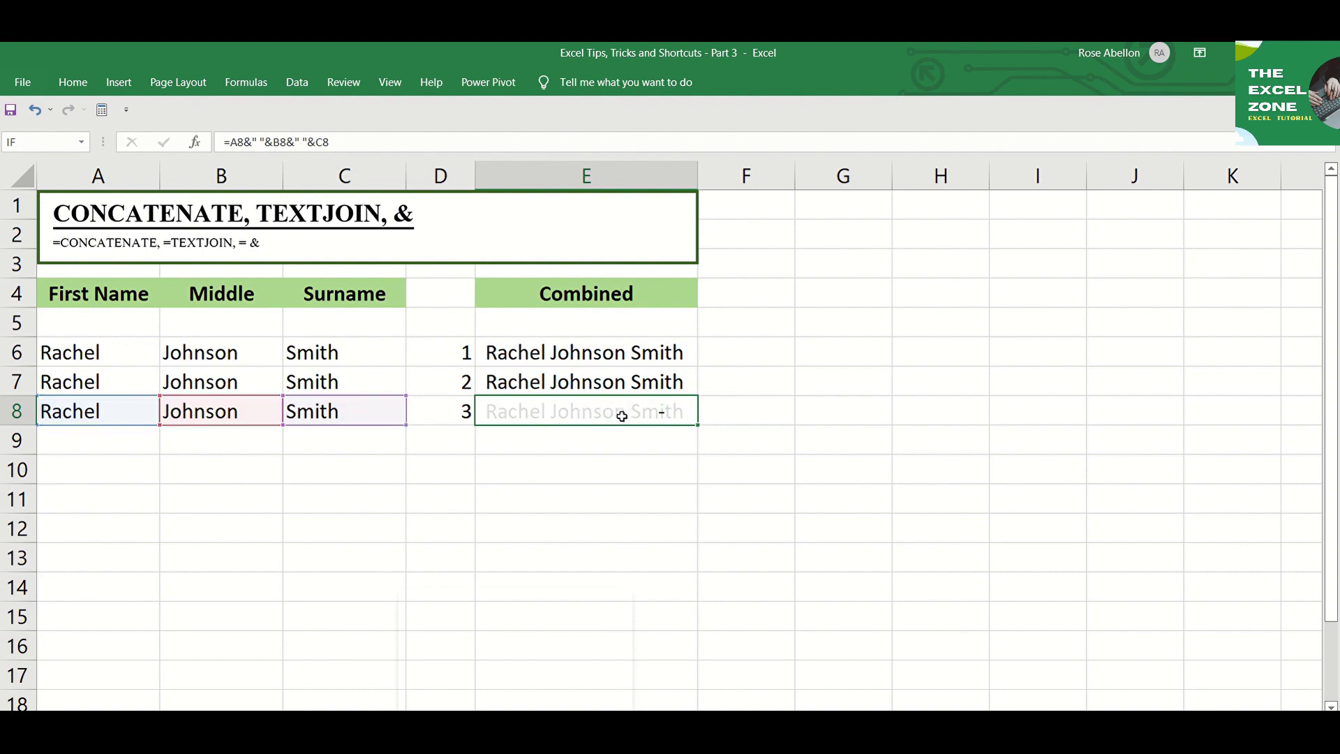
{"action": "key", "text": "Return"}
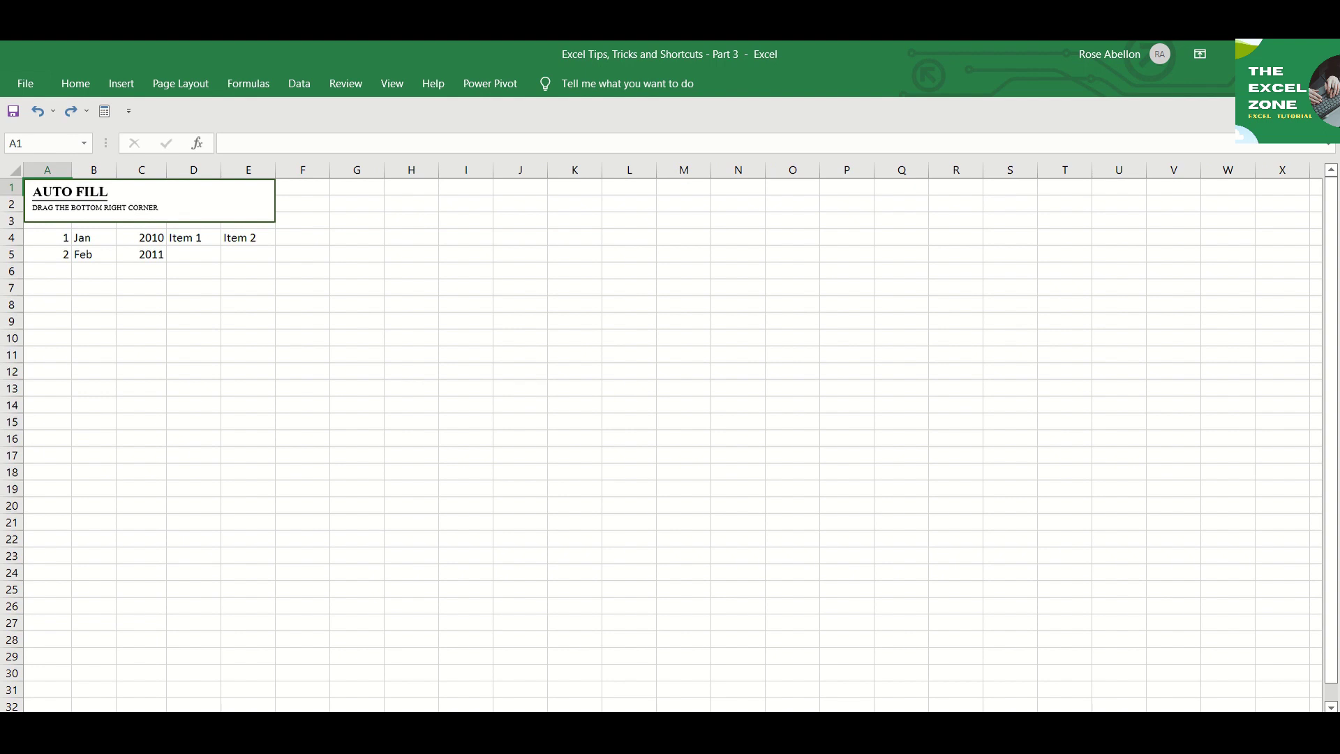
On the AUTO FILL sheet, extend the number series from A4:A5 down to A12.
{"action": "scroll", "coordinate": [1112, 653], "scroll_direction": "up", "scroll_amount": 5, "text": "ctrl"}
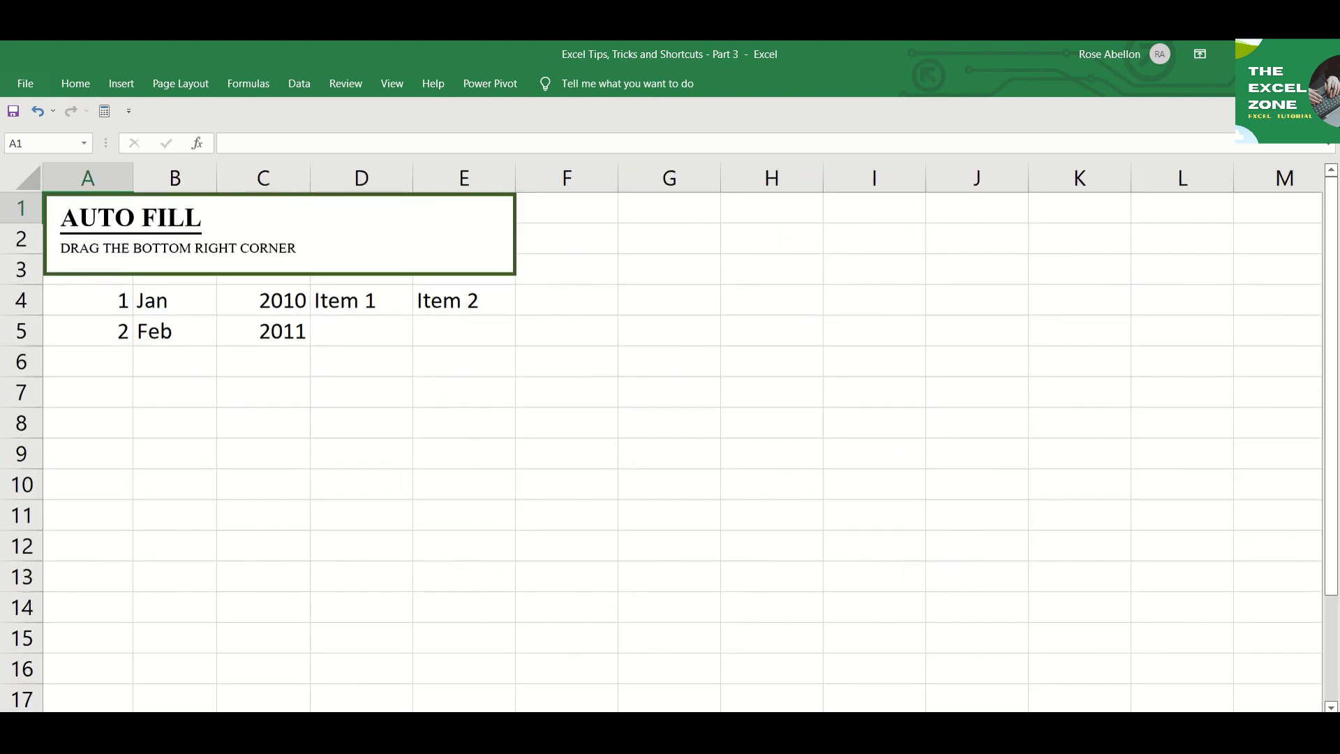
{"action": "left_click", "coordinate": [126, 303]}
{"action": "key", "text": "shift+Down"}
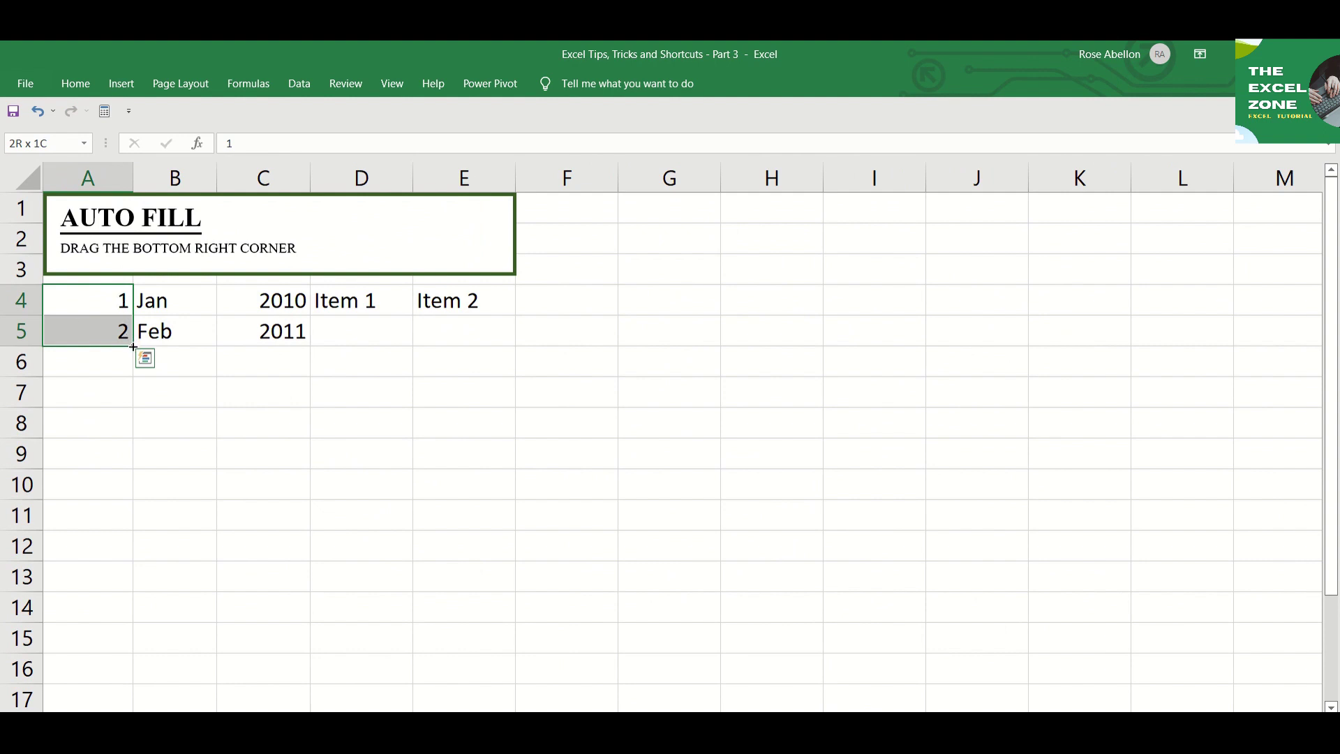
{"action": "left_click_drag", "start_coordinate": [133, 346], "coordinate": [119, 546]}
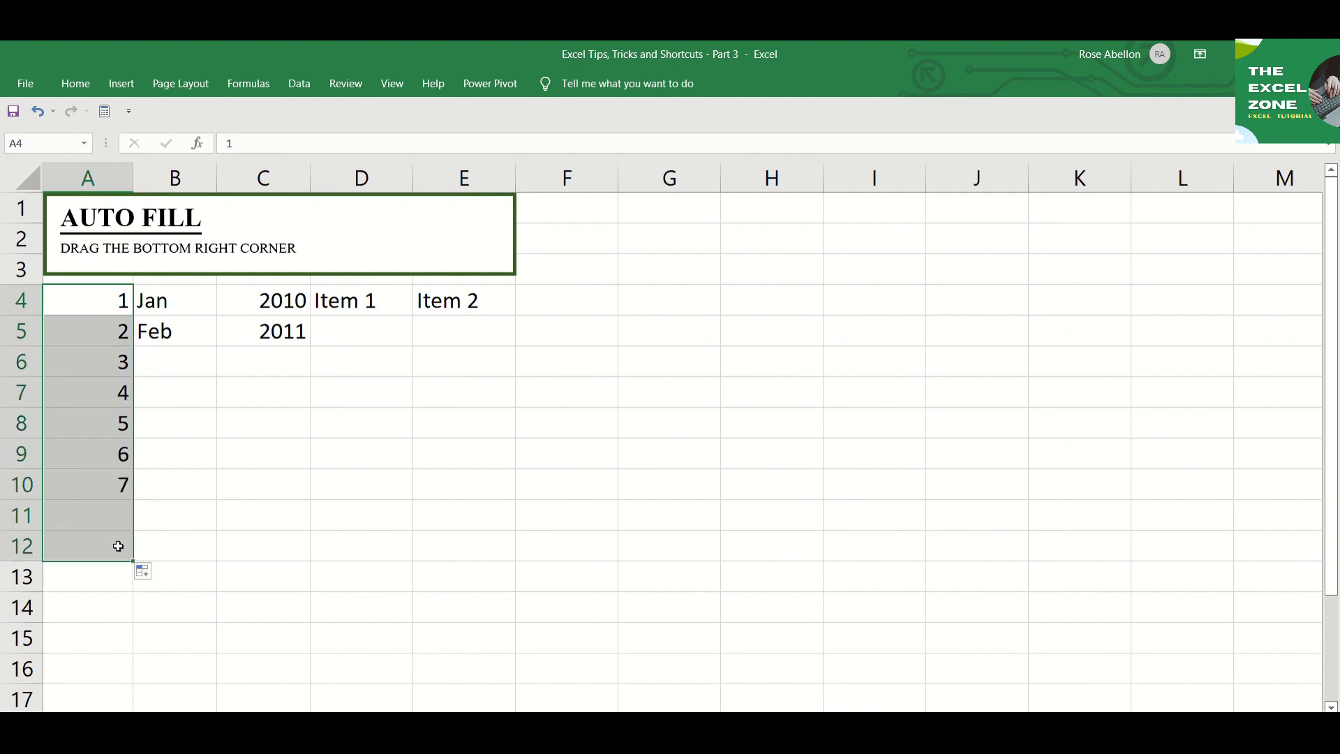
Extend the month series from B4:B5 down to B12.
{"action": "left_click", "coordinate": [166, 308]}
{"action": "key", "text": "shift+Down"}
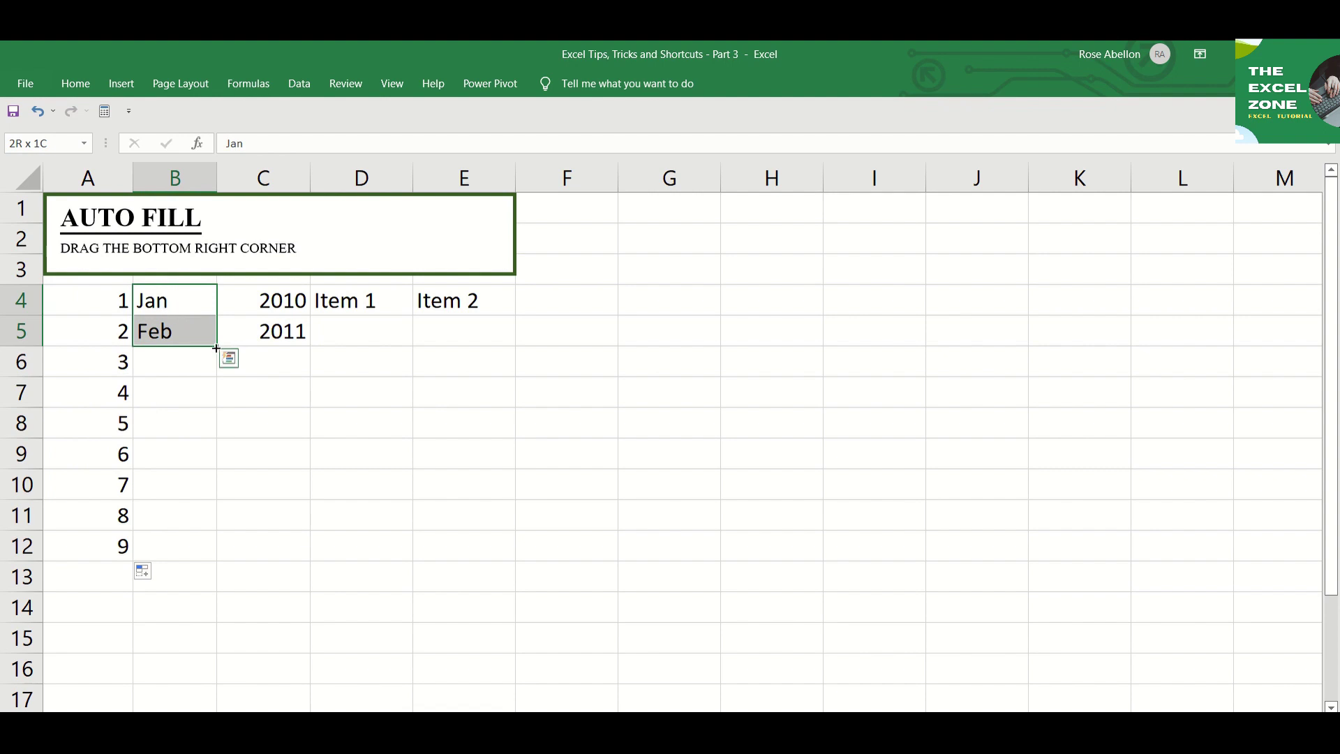
{"action": "left_click_drag", "start_coordinate": [220, 347], "coordinate": [214, 559]}
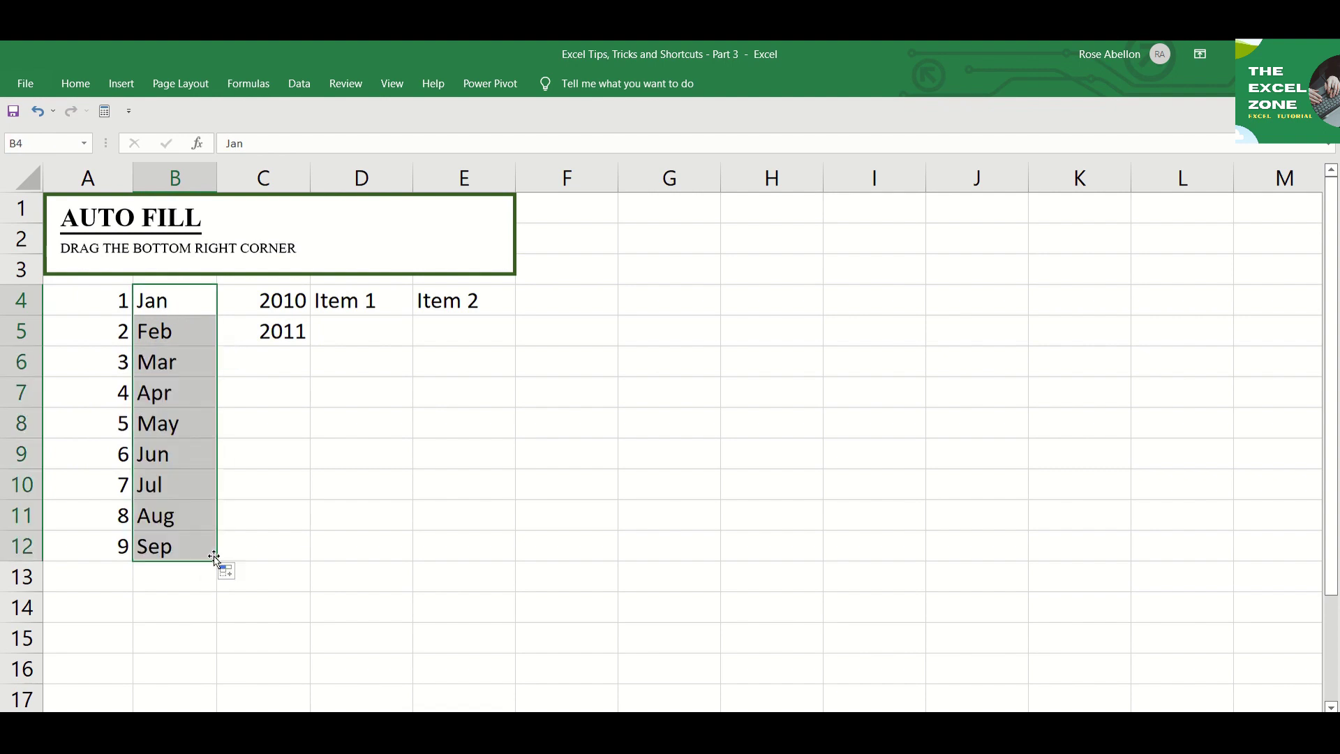
Extend the year series from C4:C5 down to C12.
{"action": "left_click", "coordinate": [286, 300]}
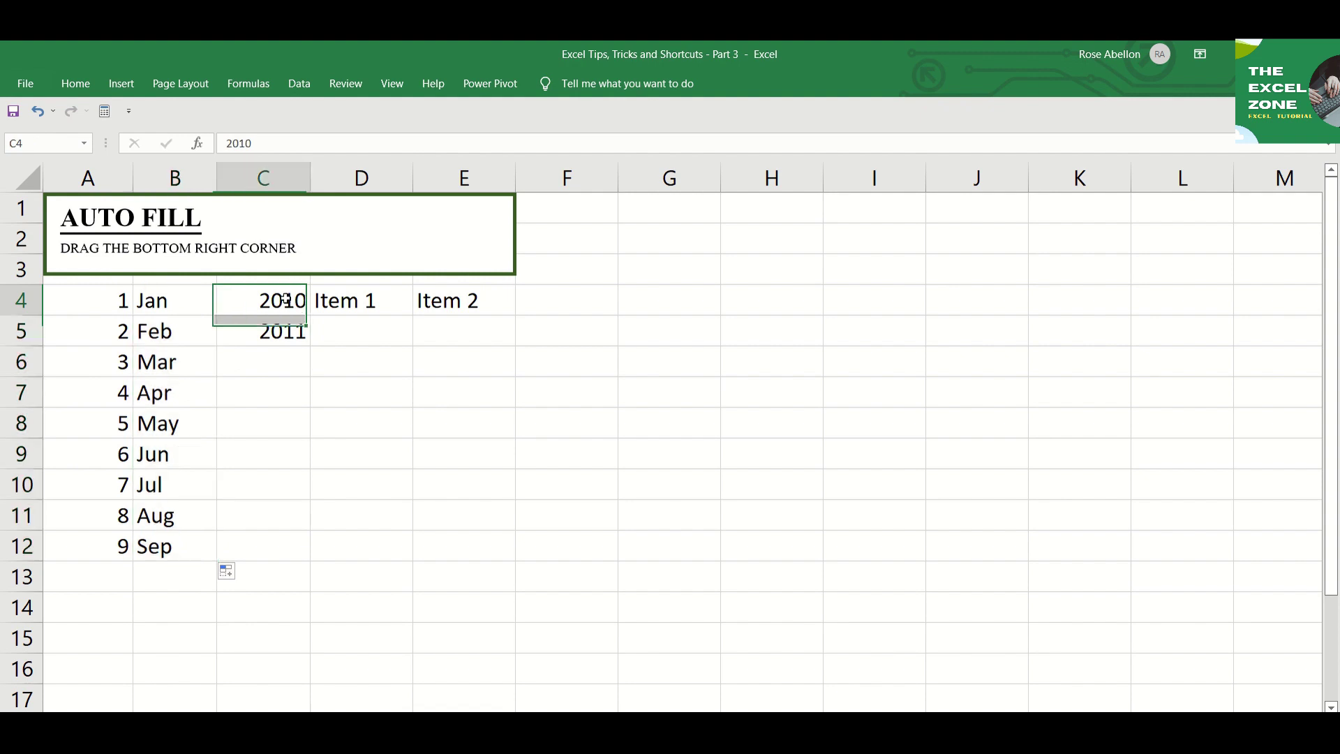
{"action": "key", "text": "shift+Down"}
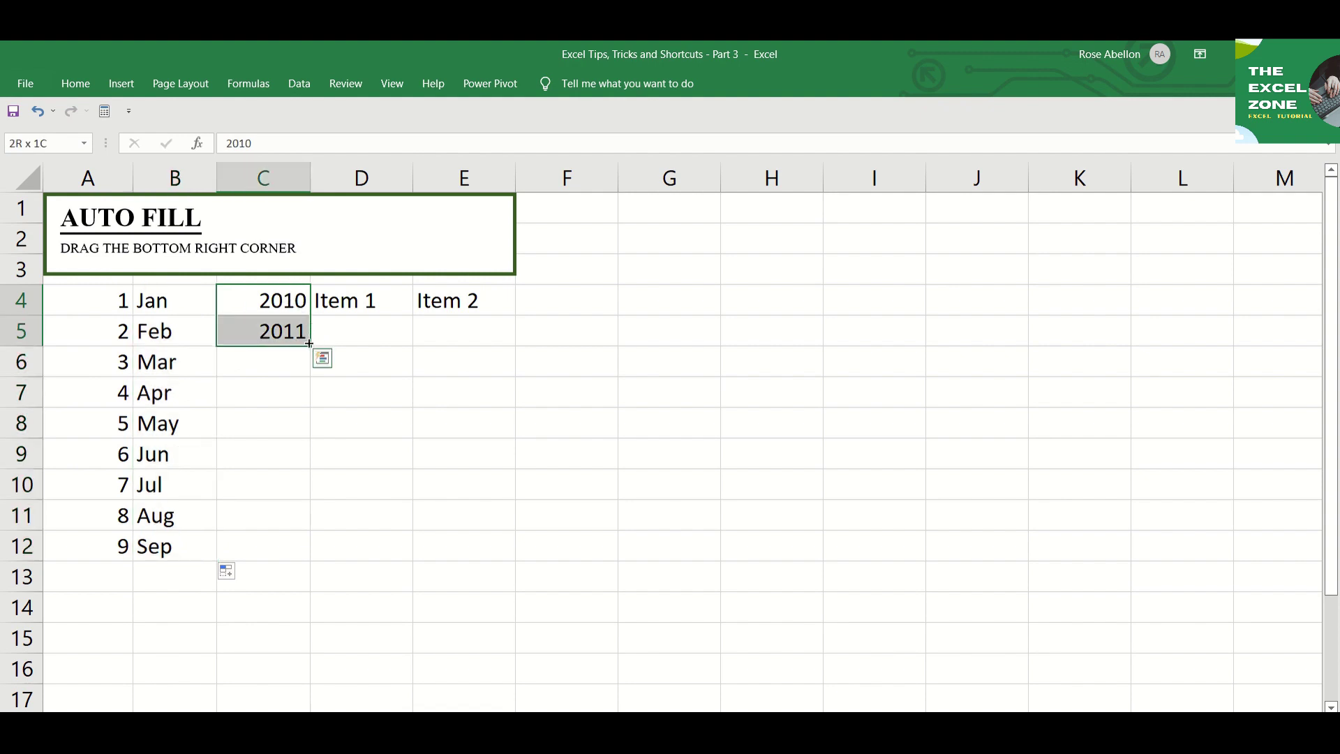
{"action": "left_click_drag", "start_coordinate": [309, 344], "coordinate": [313, 561]}
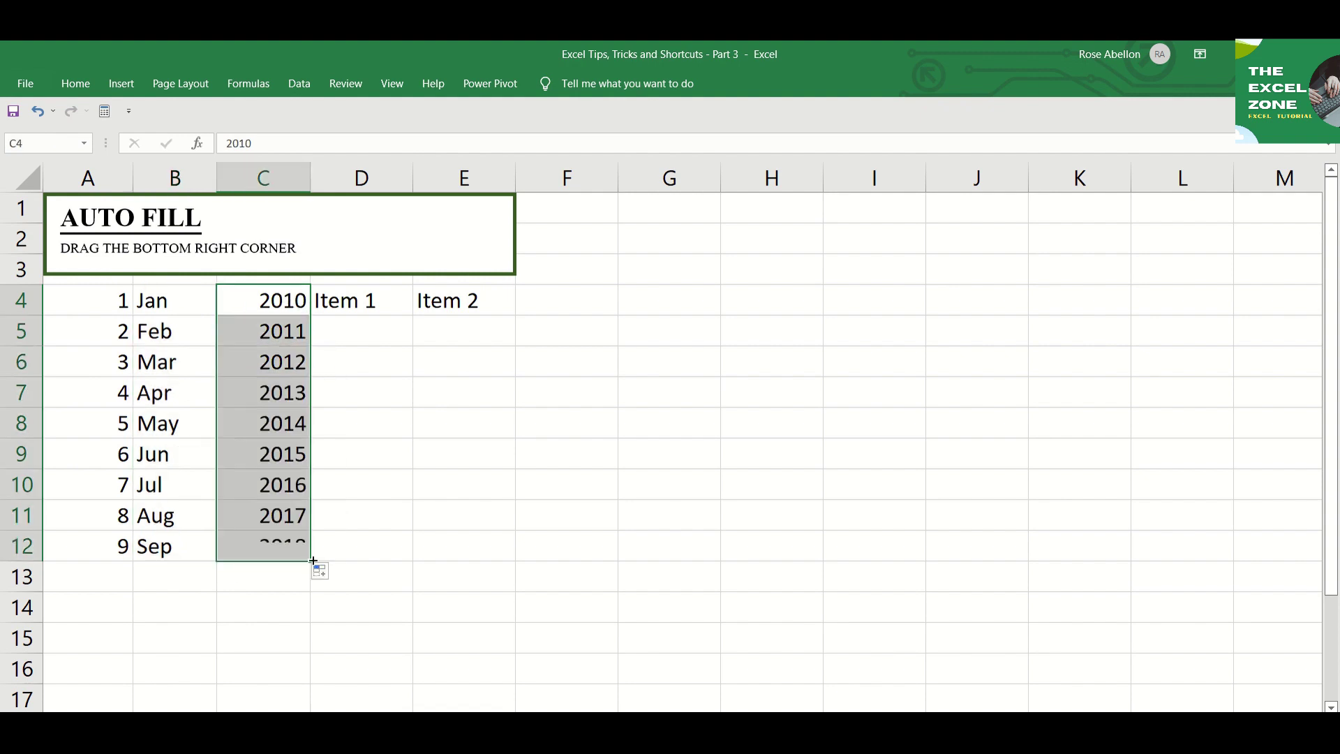
Extend the Item 1, Item 2 series from D4:E4 across row 4.
{"action": "left_click", "coordinate": [357, 302]}
{"action": "key", "text": "shift+Right"}
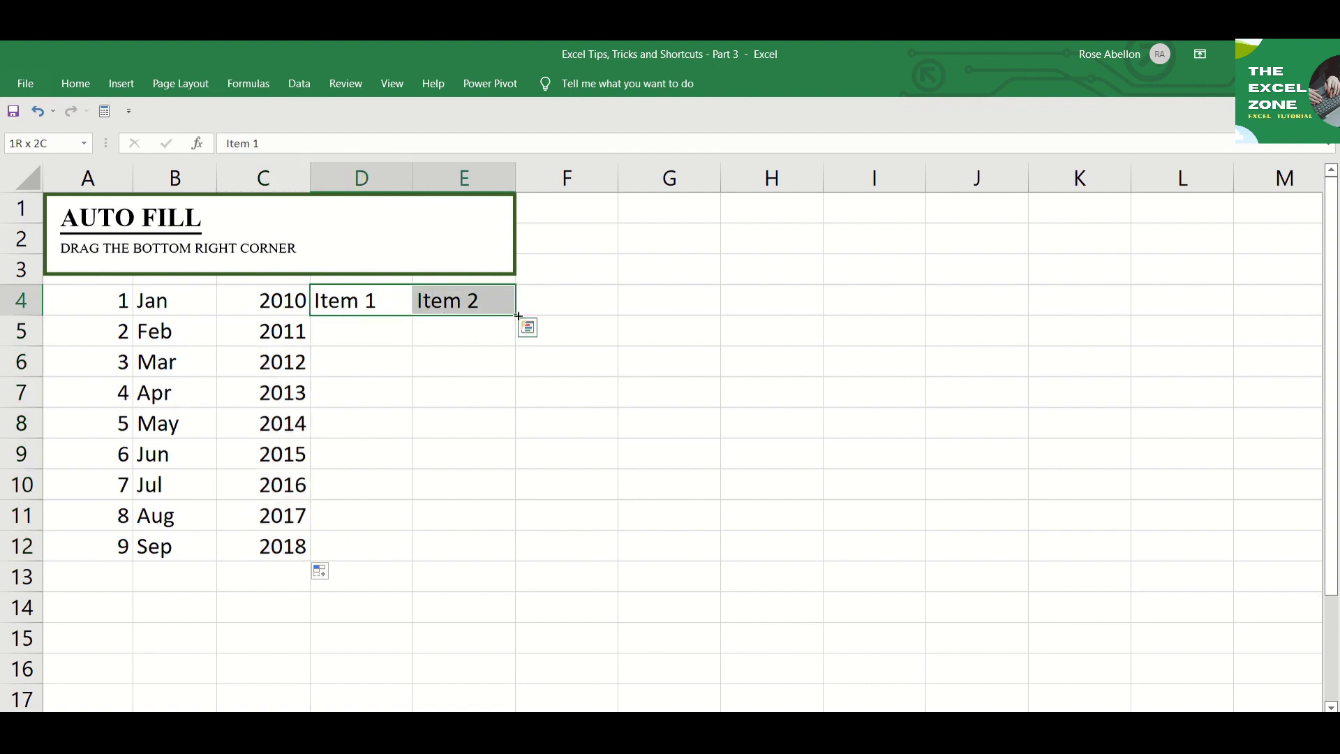
{"action": "left_click_drag", "start_coordinate": [517, 316], "coordinate": [907, 303]}
{"action": "left_click", "coordinate": [936, 351]}
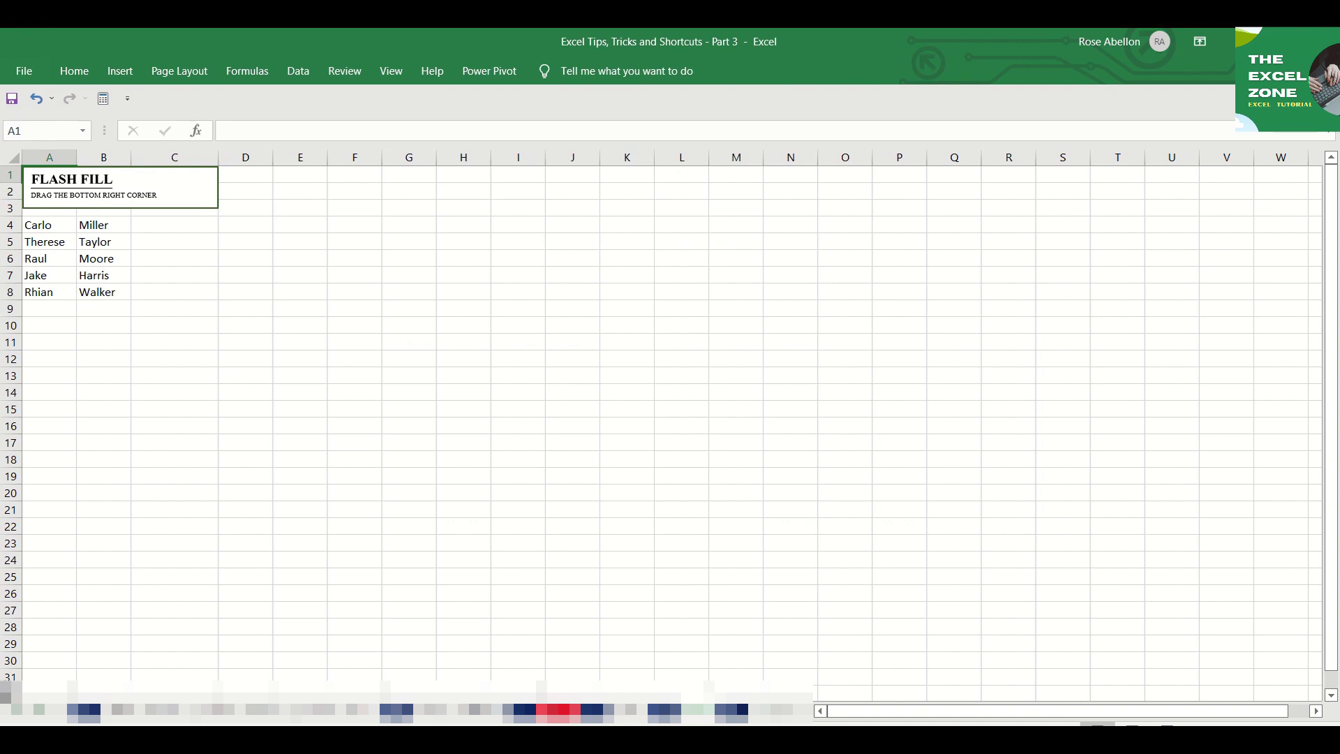
On the FLASH FILL sheet, check the Automatically Flash Fill setting in the advanced Excel options, leaving the options unchanged.
{"action": "left_click_drag", "start_coordinate": [1245, 732], "coordinate": [1263, 732]}
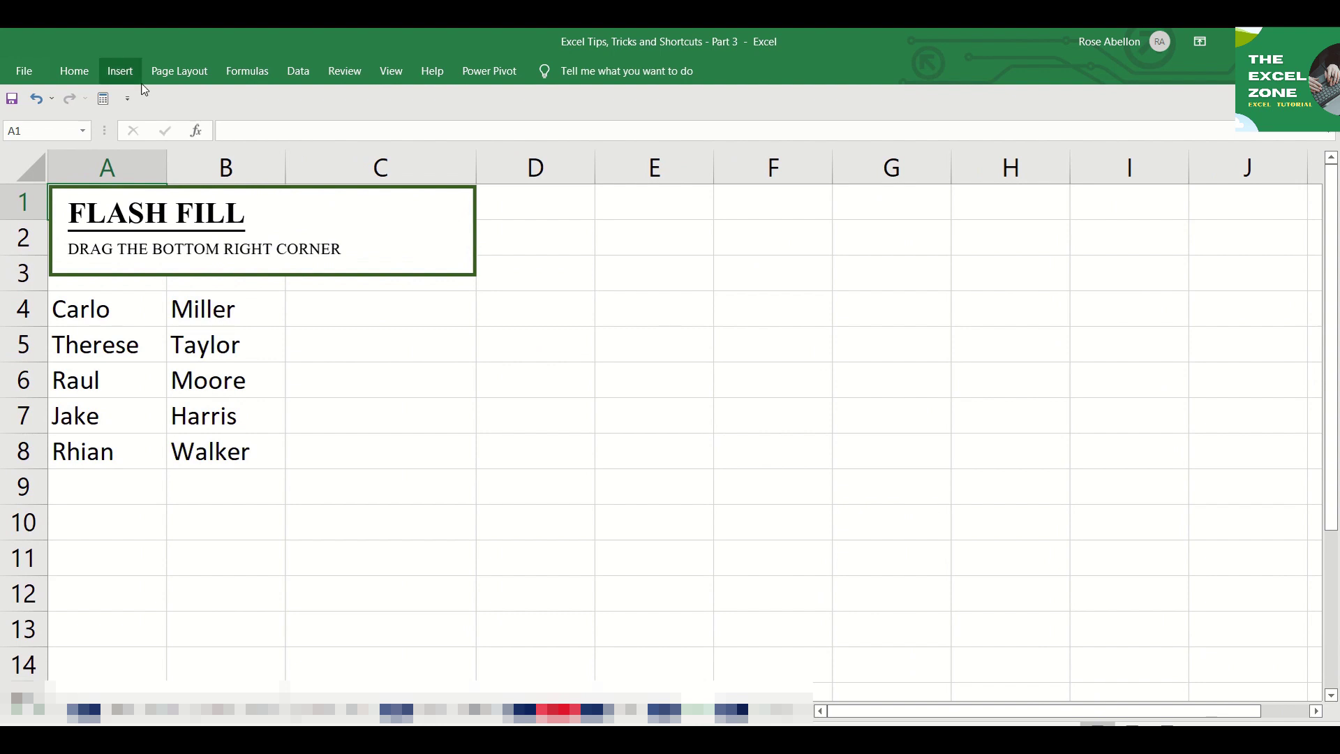
{"action": "left_click", "coordinate": [23, 72]}
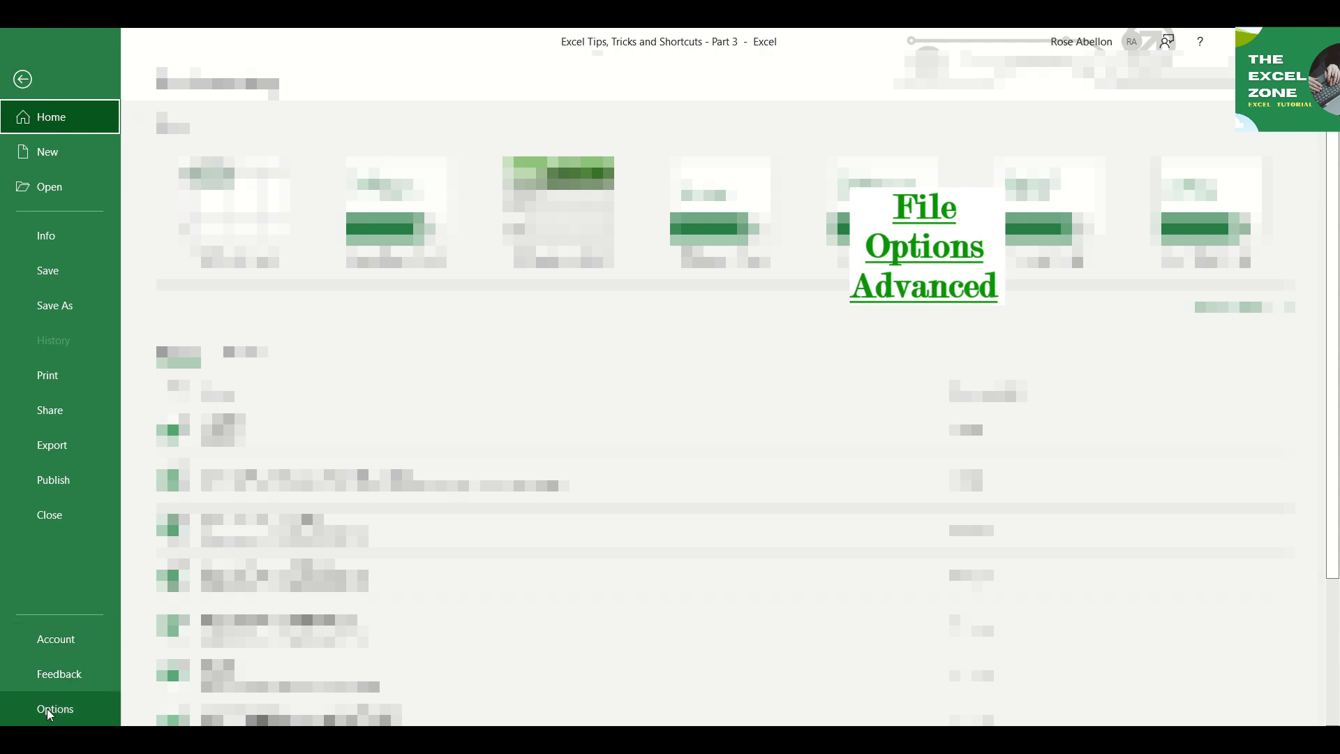
{"action": "left_click", "coordinate": [48, 710]}
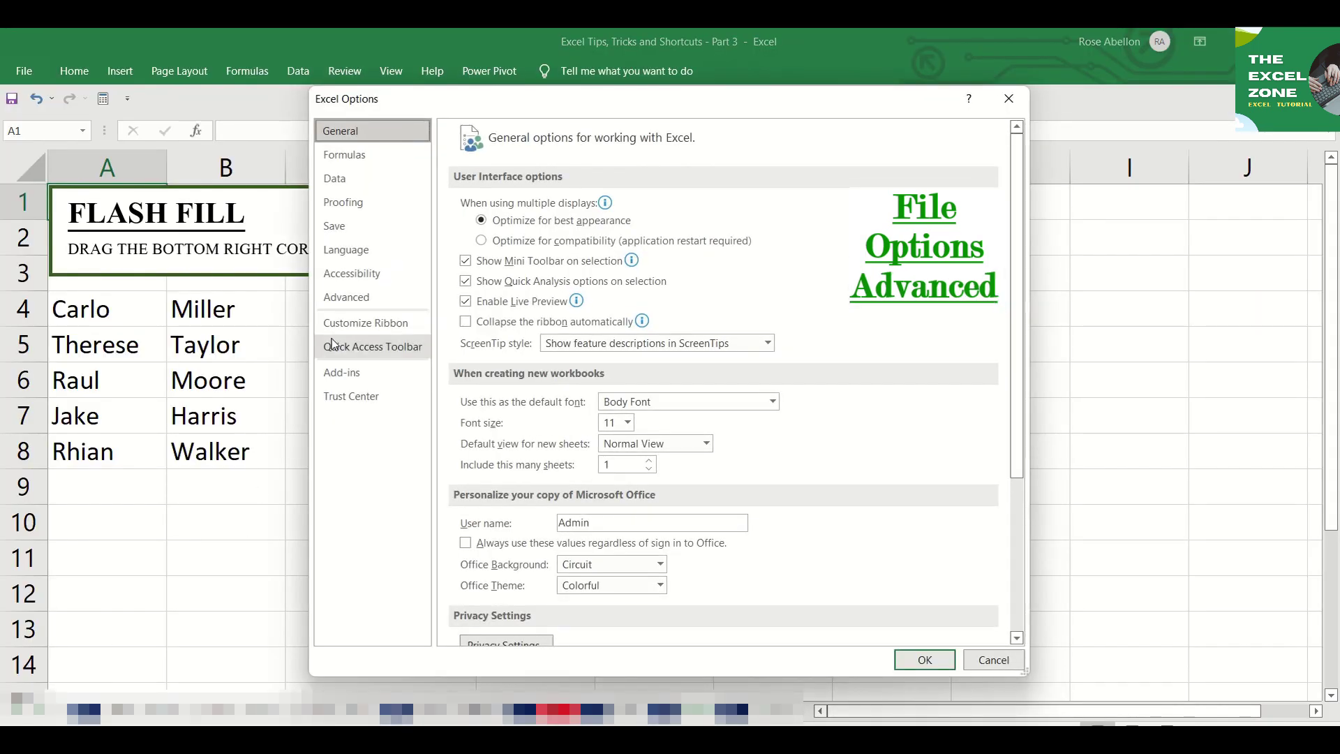
{"action": "left_click", "coordinate": [360, 302]}
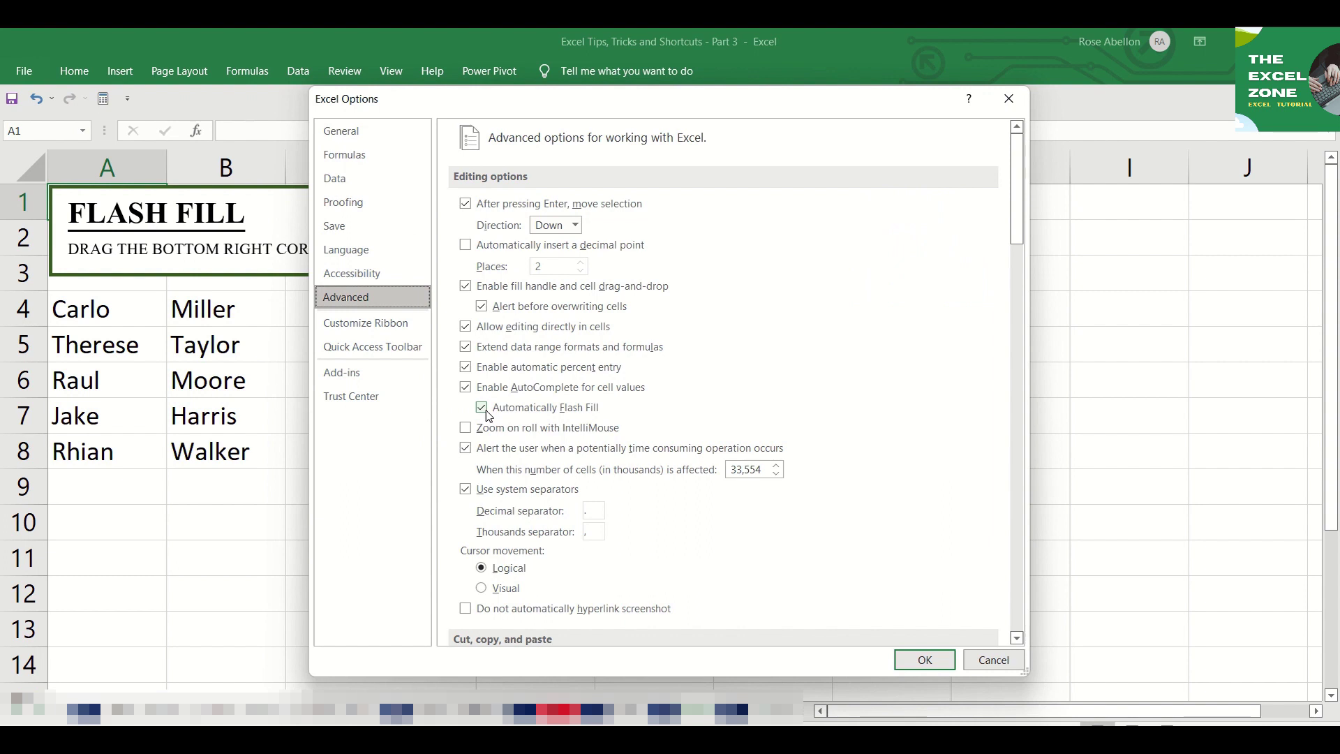
{"action": "key", "text": "Escape"}
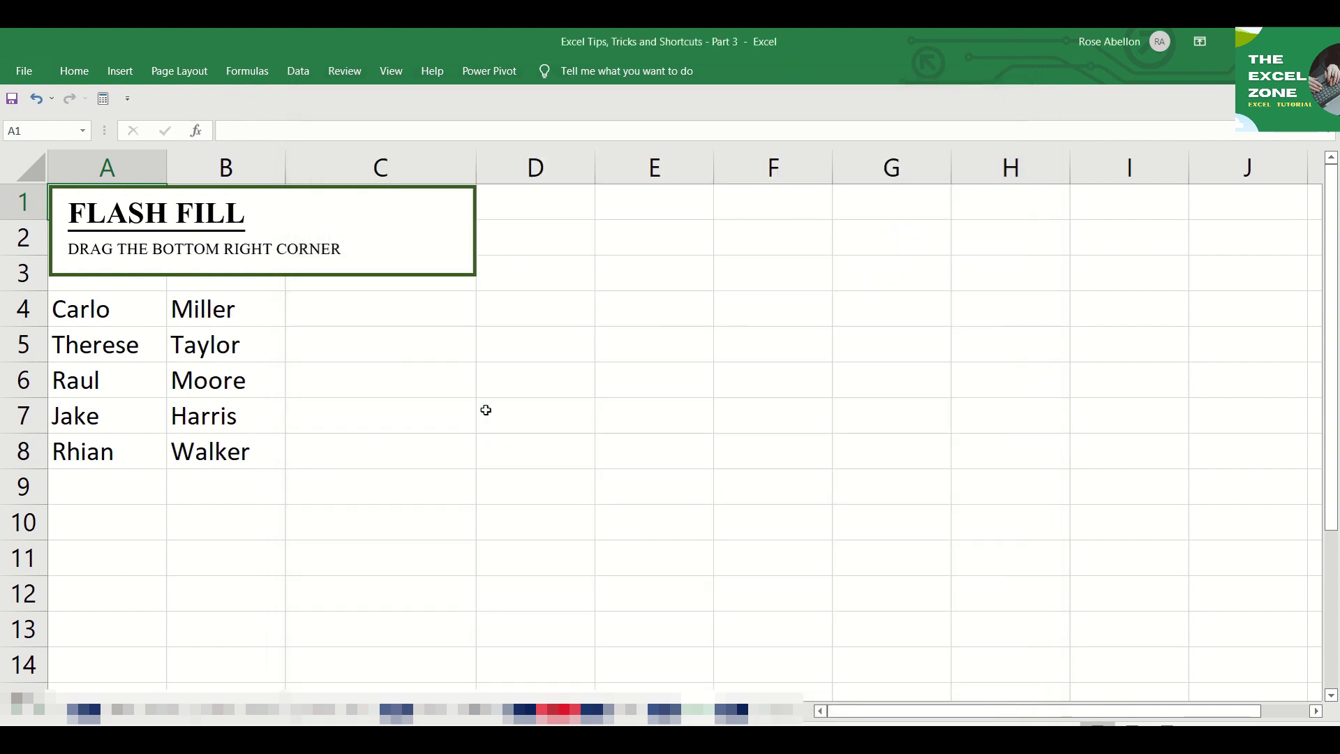
Enter the first person's full name in C4 and Flash Fill the remaining full names in column C.
{"action": "left_click", "coordinate": [389, 317]}
{"action": "type", "text": "Carlo M"}
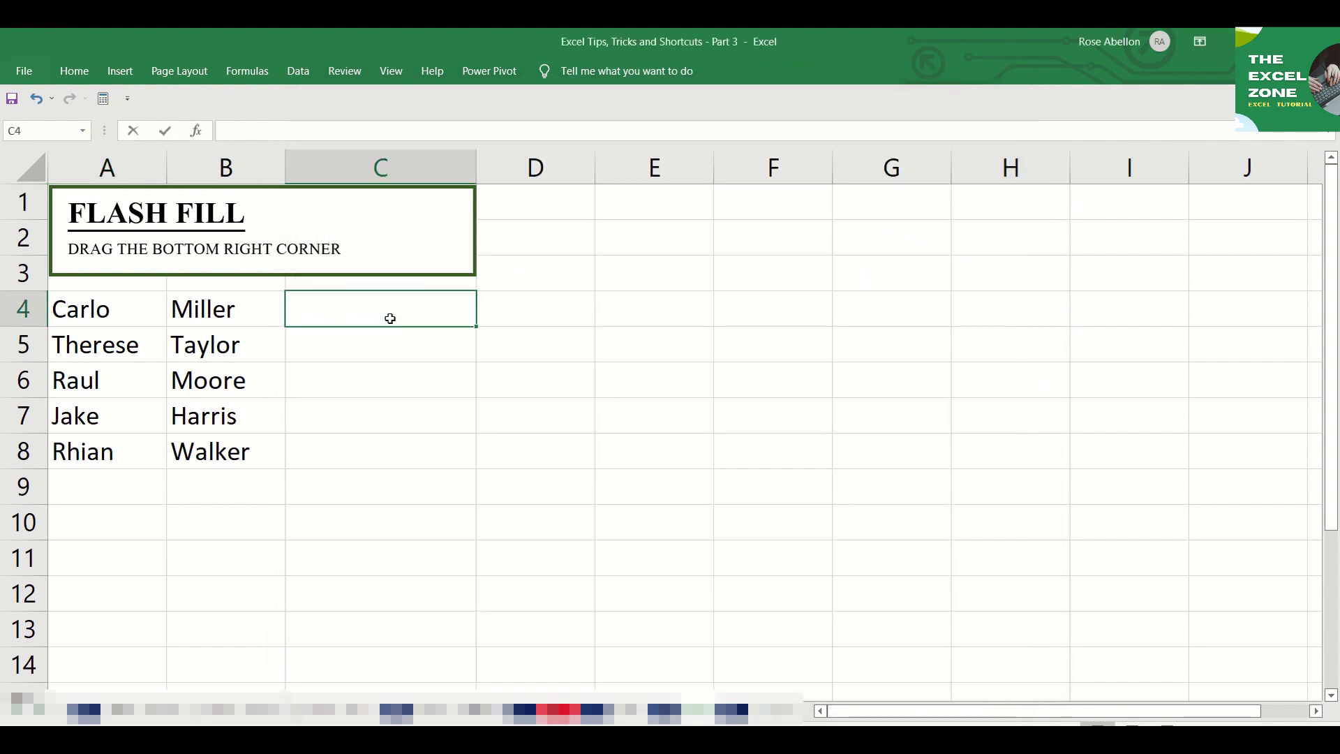
{"action": "type", "text": "iller"}
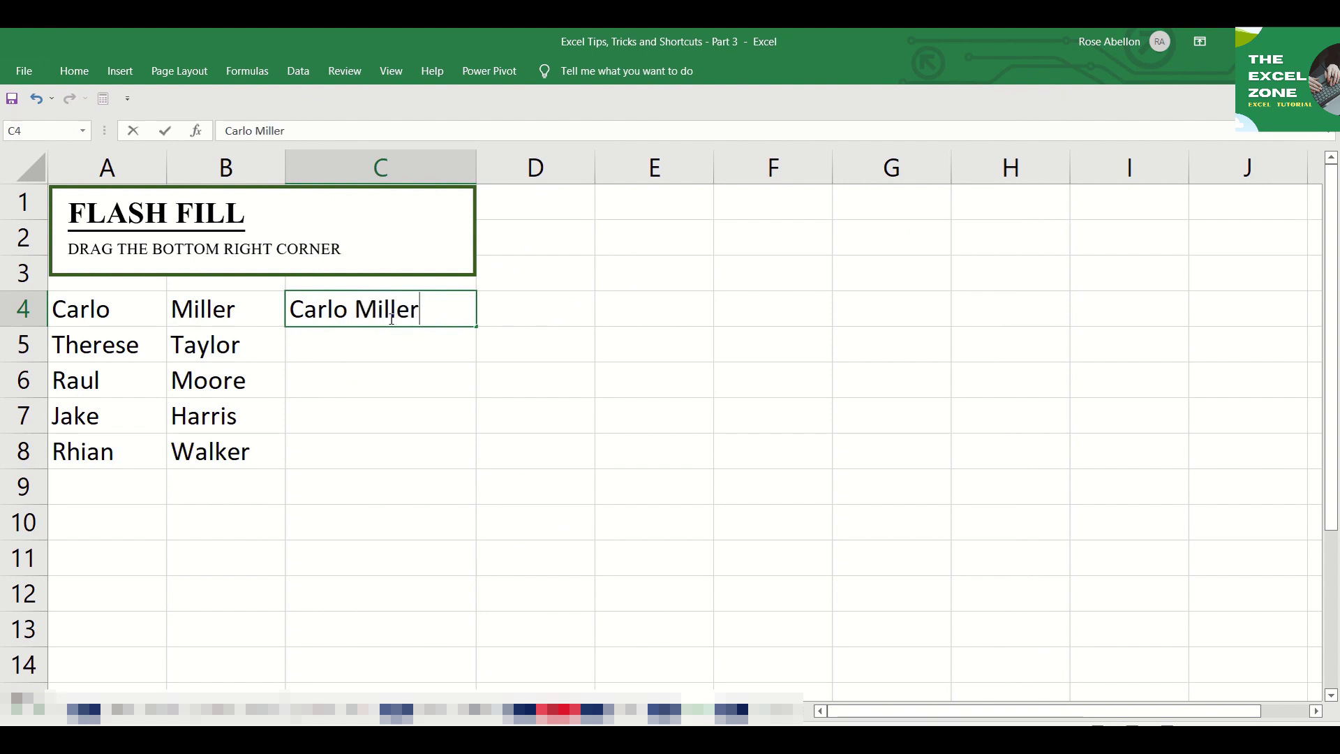
{"action": "key", "text": "Return"}
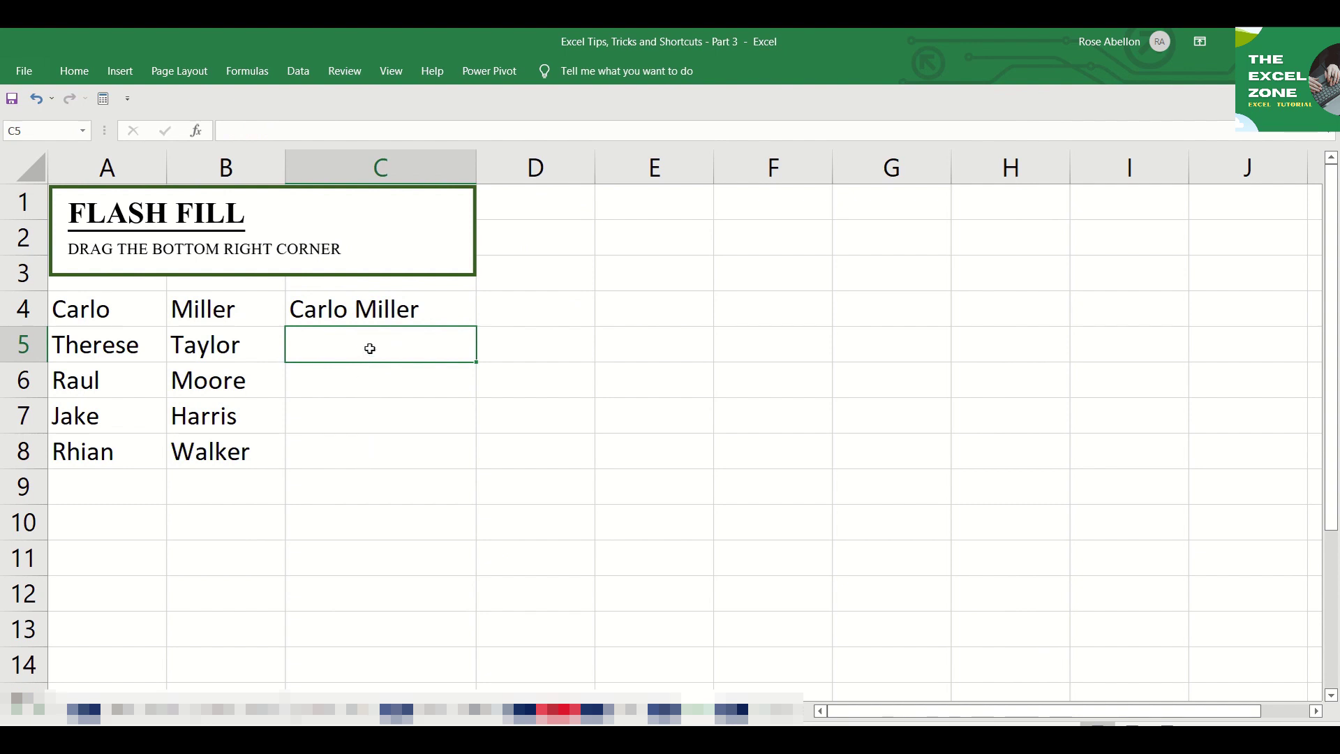
{"action": "key", "text": "ctrl+e"}
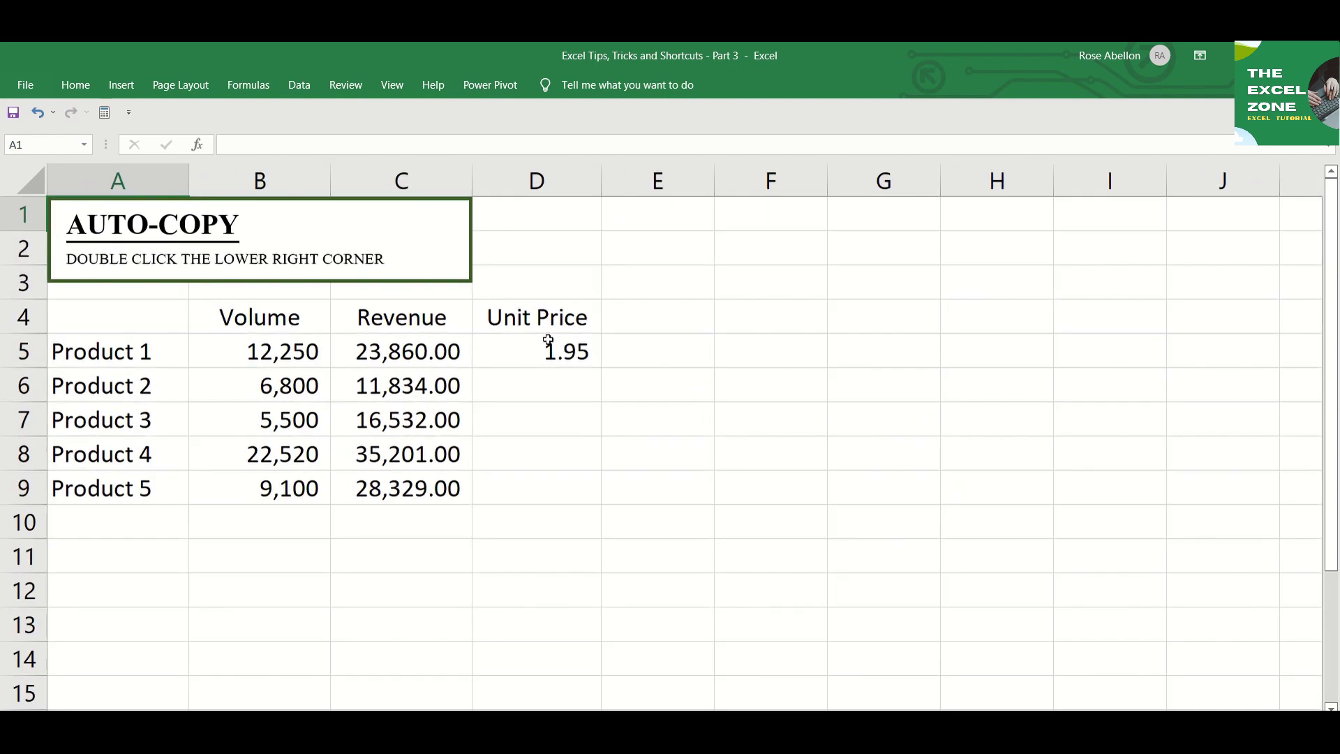
On the AUTO-COPY sheet, copy the Unit Price formula from D5 down to D9.
{"action": "left_click", "coordinate": [550, 351]}
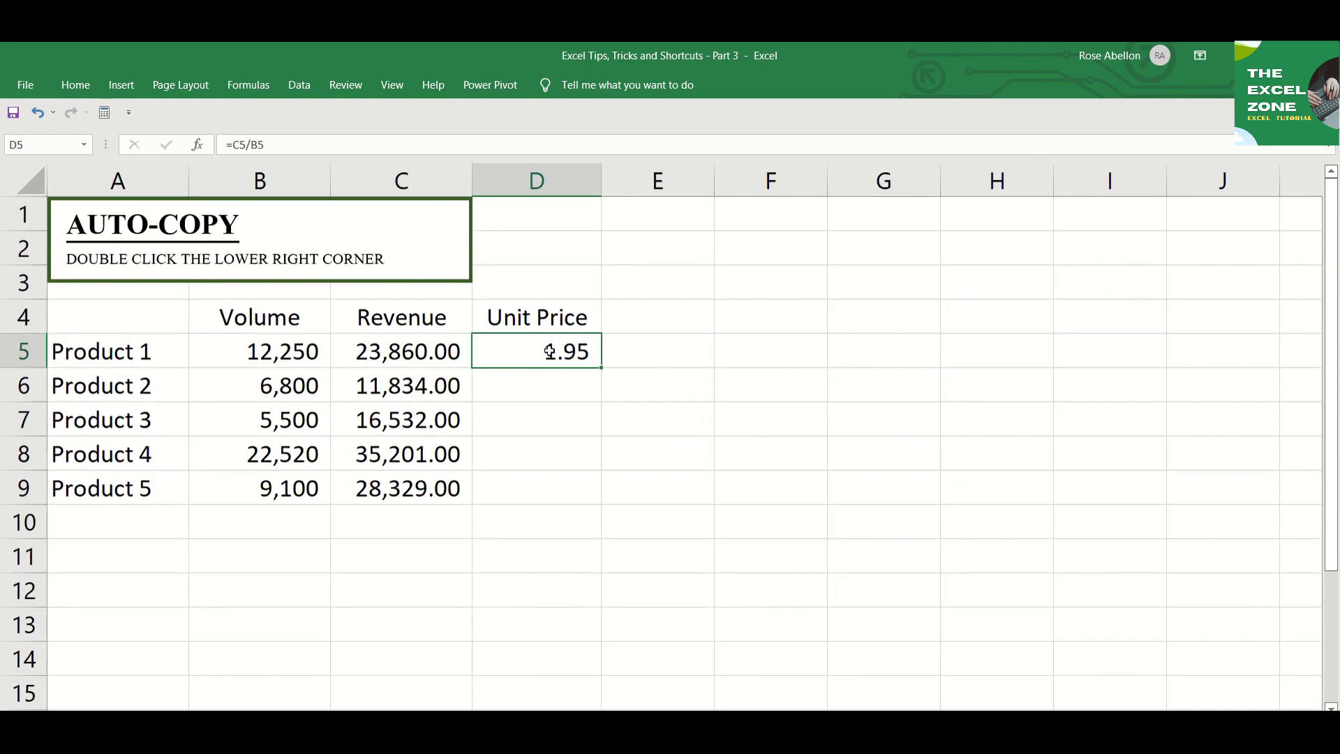
{"action": "double_click", "coordinate": [601, 368]}
{"action": "double_click", "coordinate": [602, 369]}
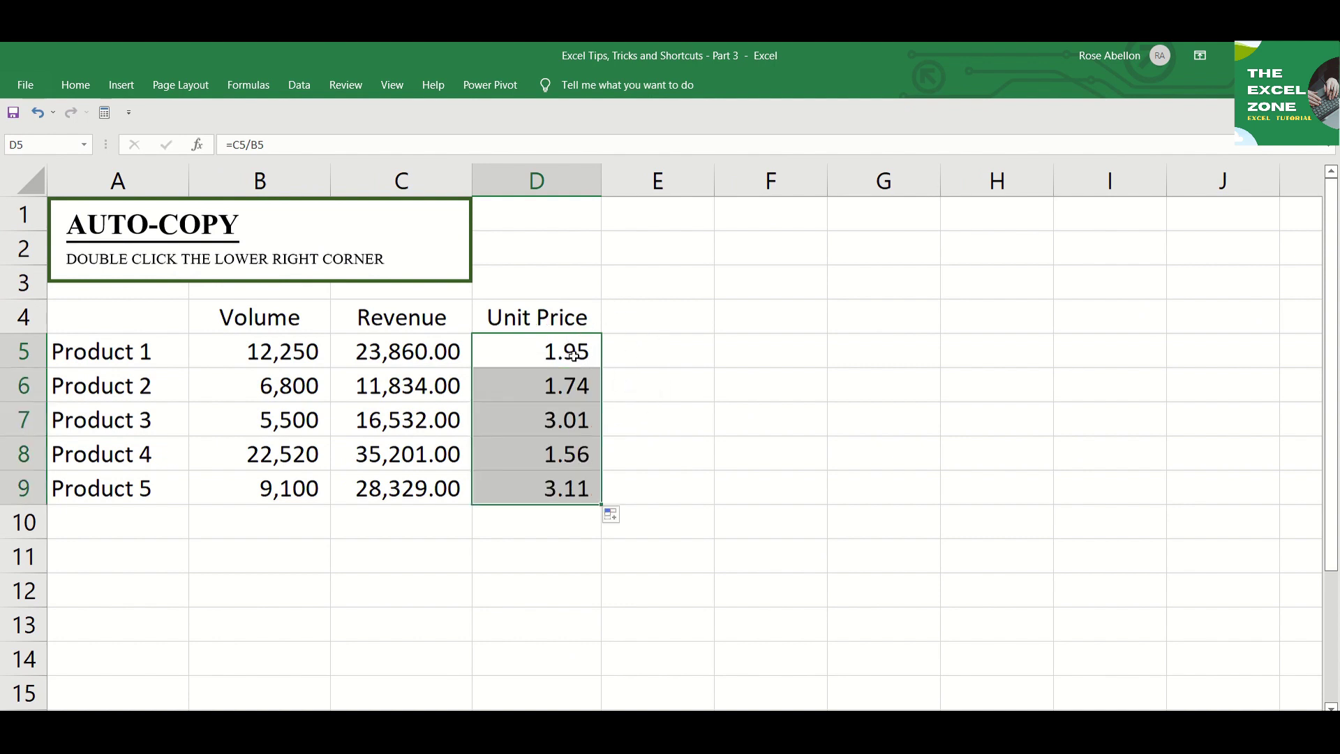
Inspect the copied Unit Price formulas in D5 to D7 without changing them.
{"action": "left_click", "coordinate": [574, 356]}
{"action": "key", "text": "F2"}
{"action": "key", "text": "Escape"}
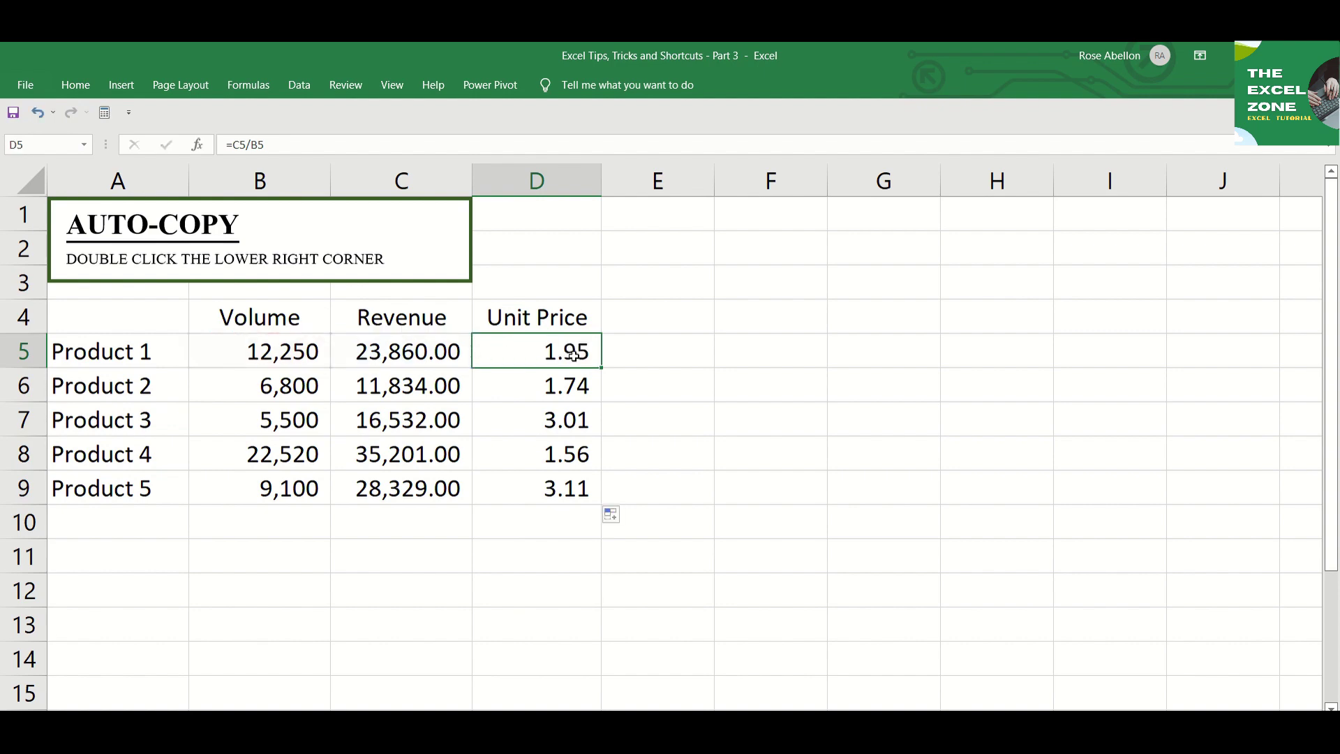
{"action": "key", "text": "Down"}
{"action": "key", "text": "F2"}
{"action": "key", "text": "Return"}
{"action": "key", "text": "F2"}
{"action": "key", "text": "Escape"}
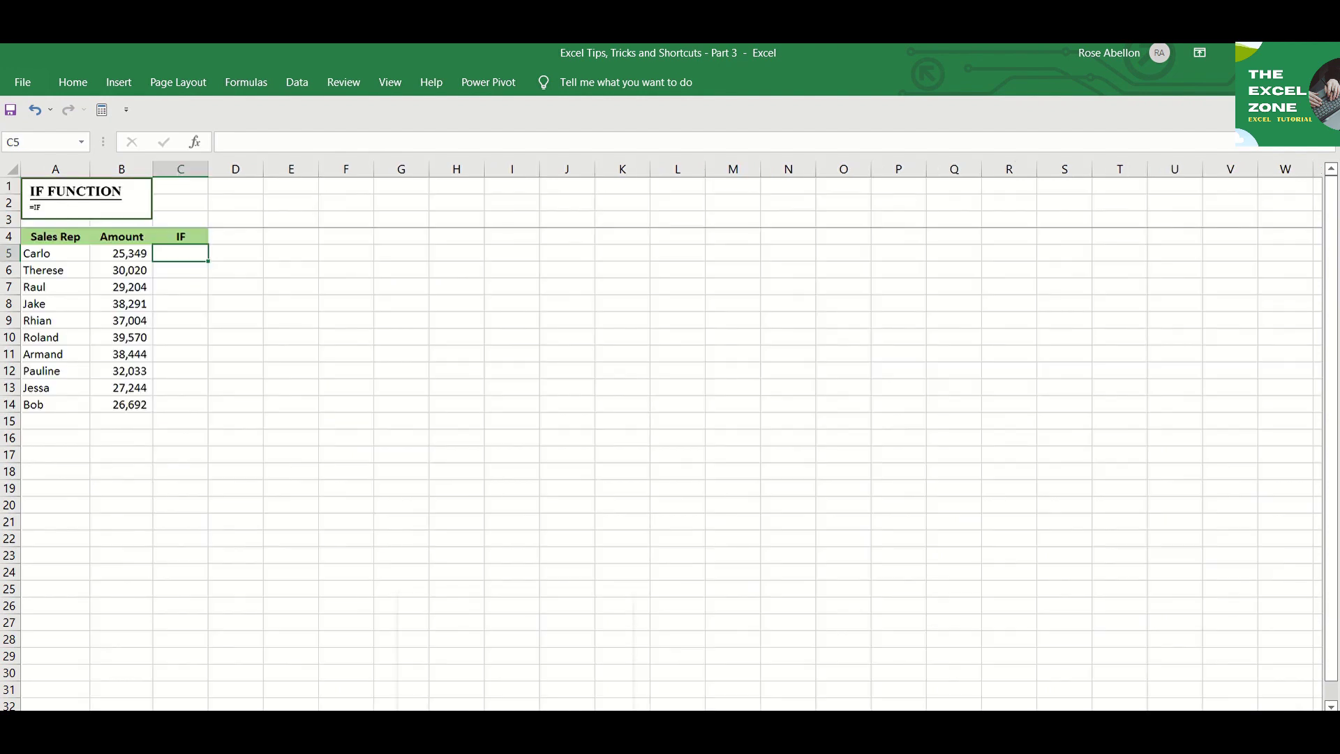
On the IF FUNCTION sheet with the sales reps, enter =IF(B5>30000,"HIGH","LOW") in C5.
{"action": "scroll", "coordinate": [661, 437], "scroll_direction": "up", "scroll_amount": 6}
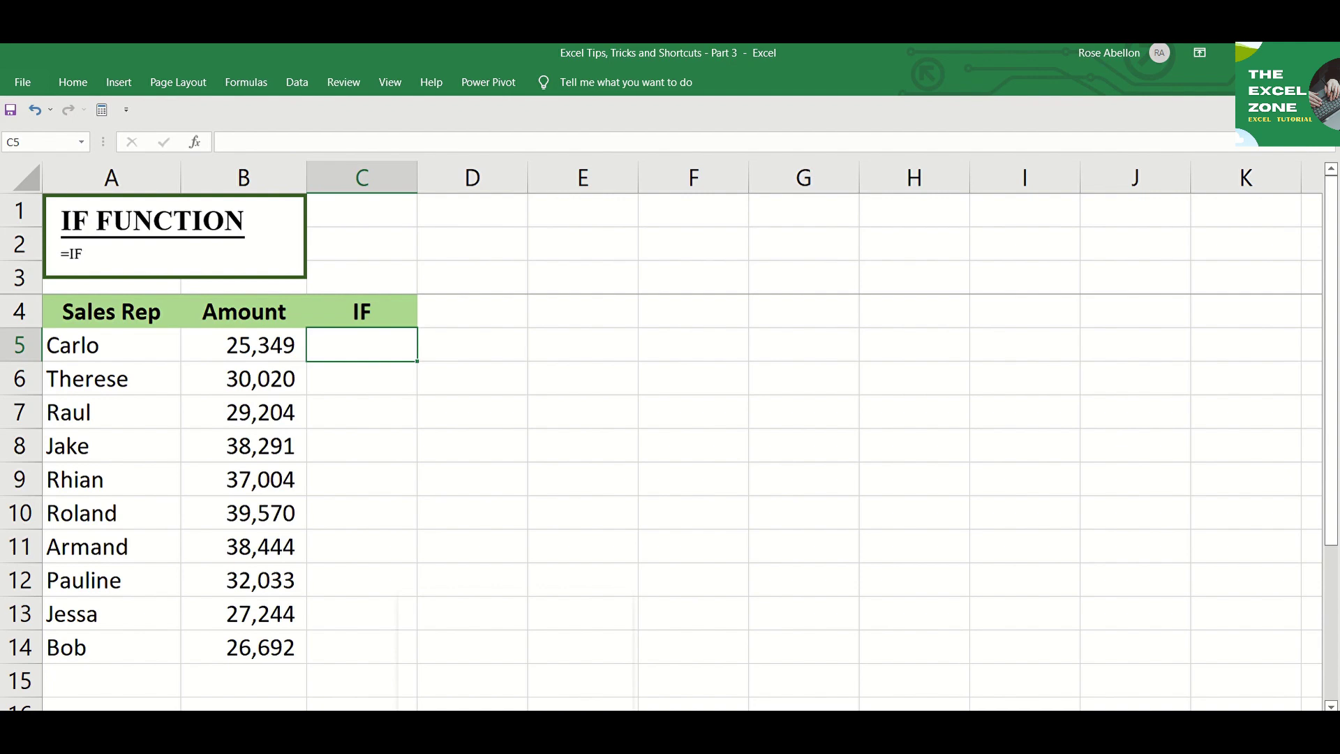
{"action": "type", "text": "=IF("}
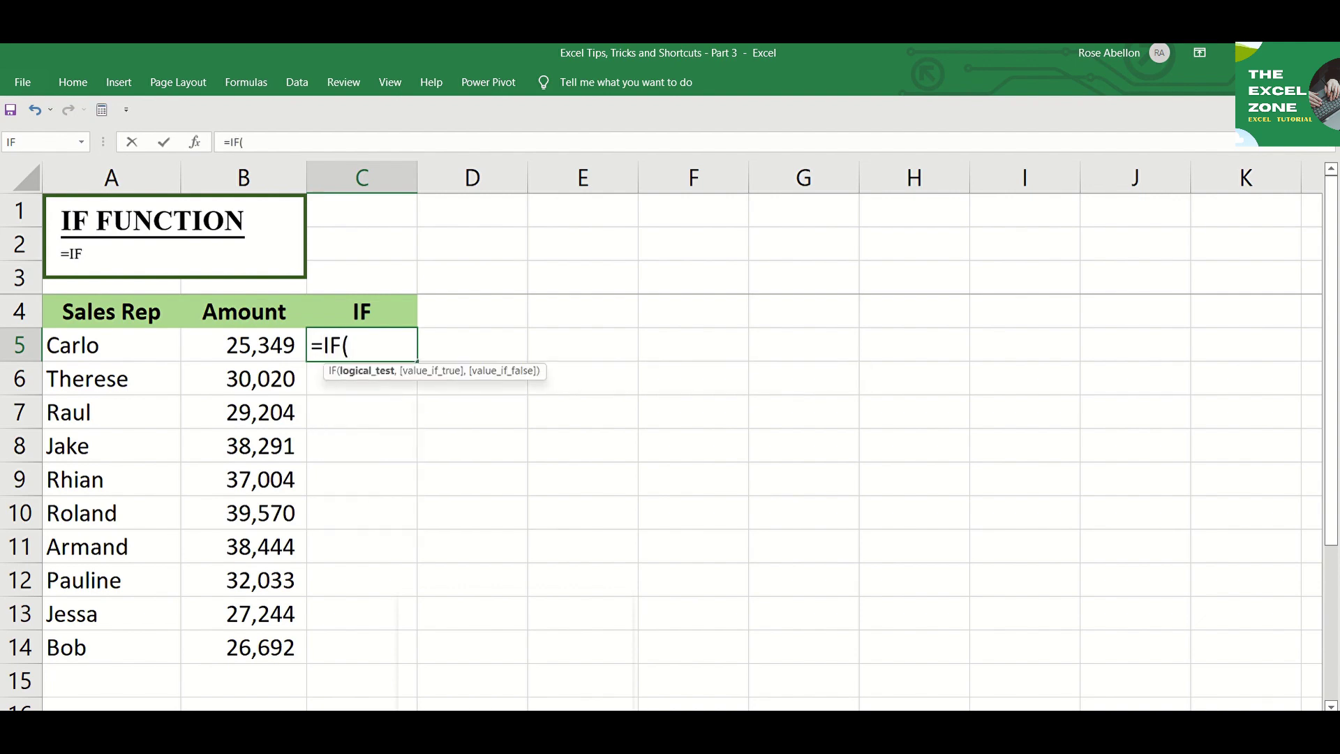
{"action": "left_click", "coordinate": [243, 345]}
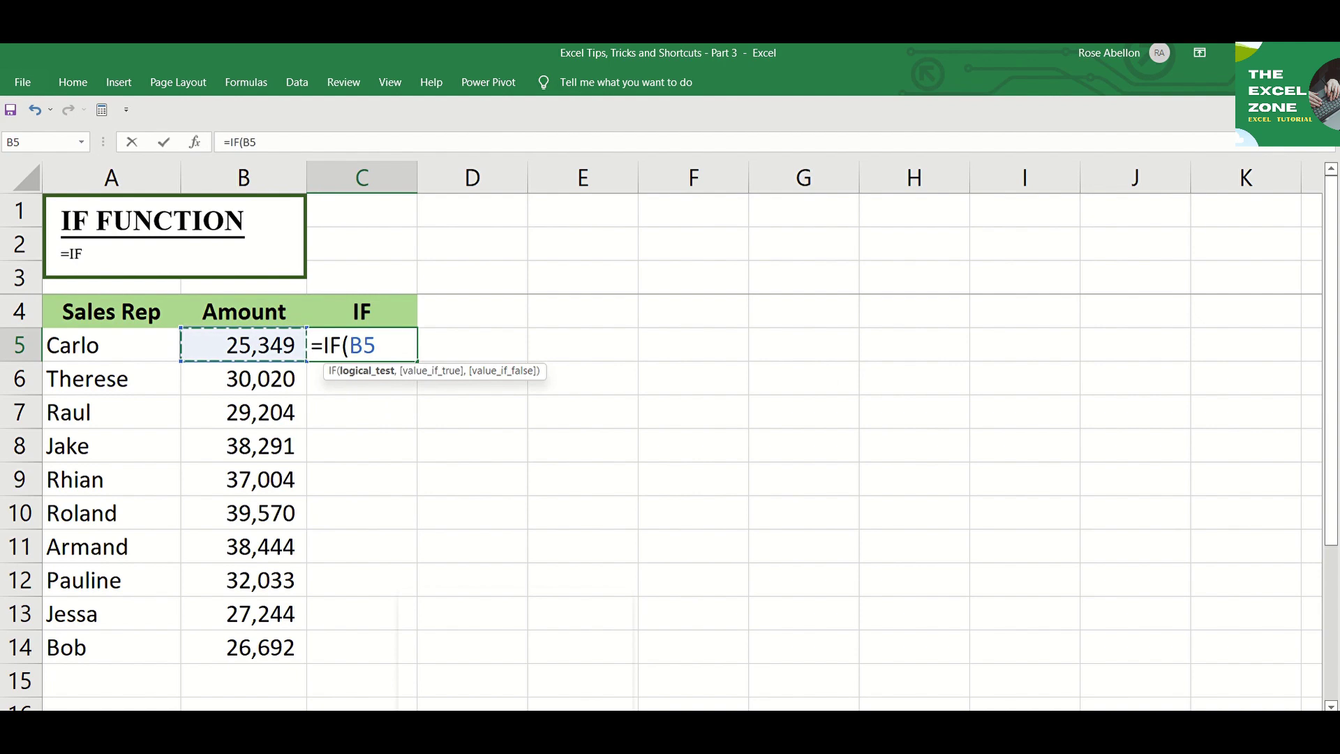
{"action": "type", "text": ">30000"}
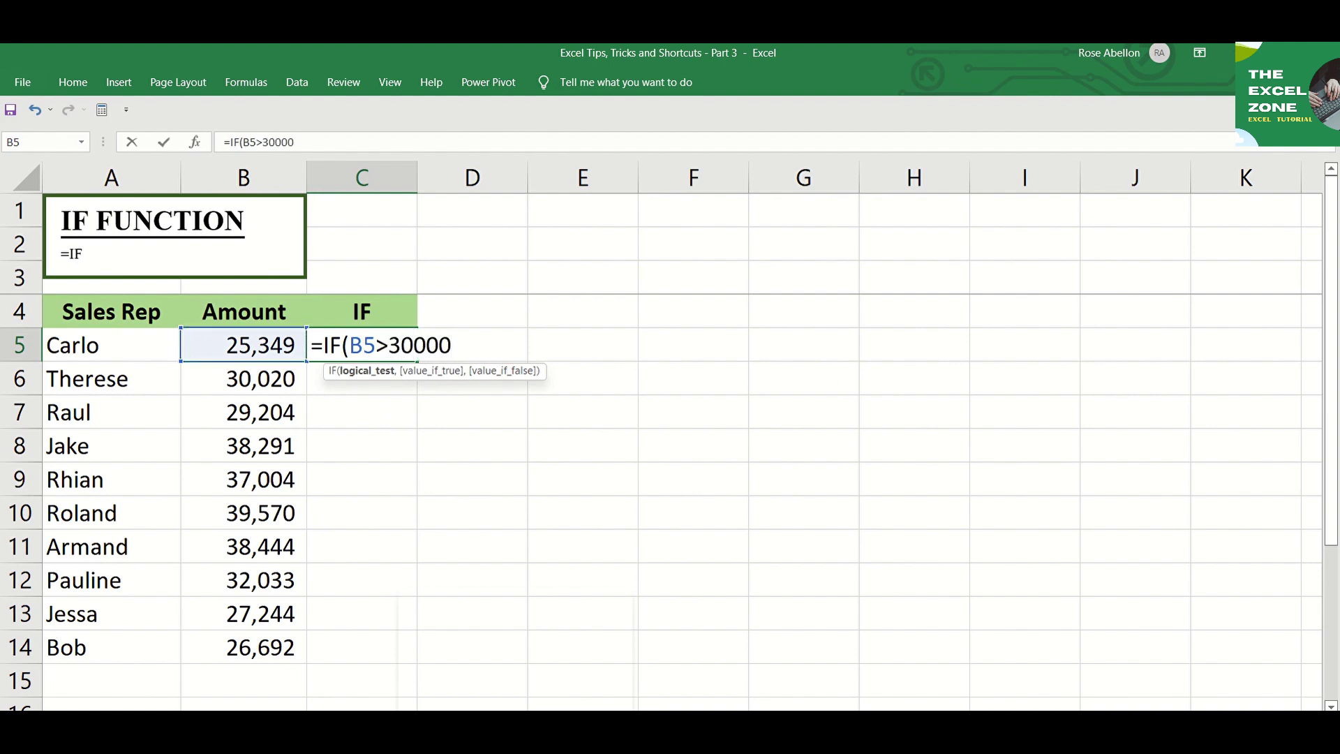
{"action": "type", "text": ","}
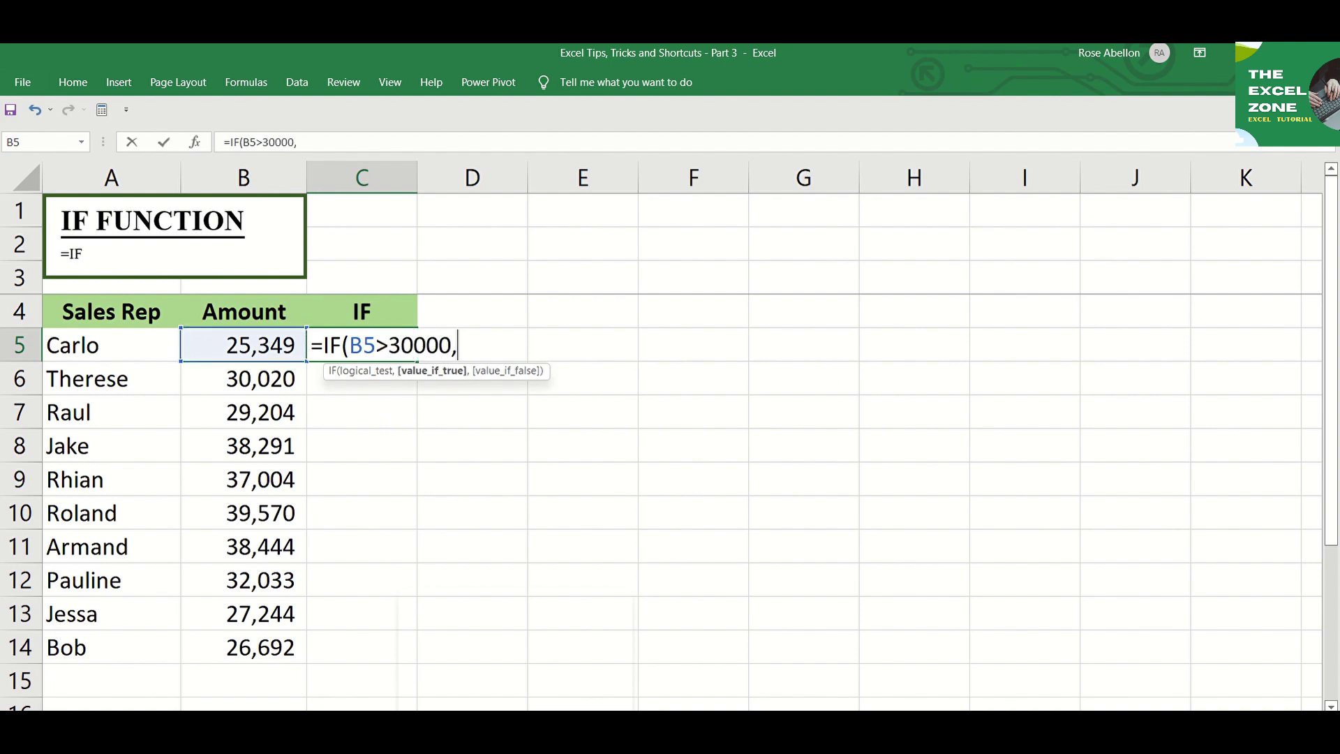
{"action": "type", "text": "\"HIGH"}
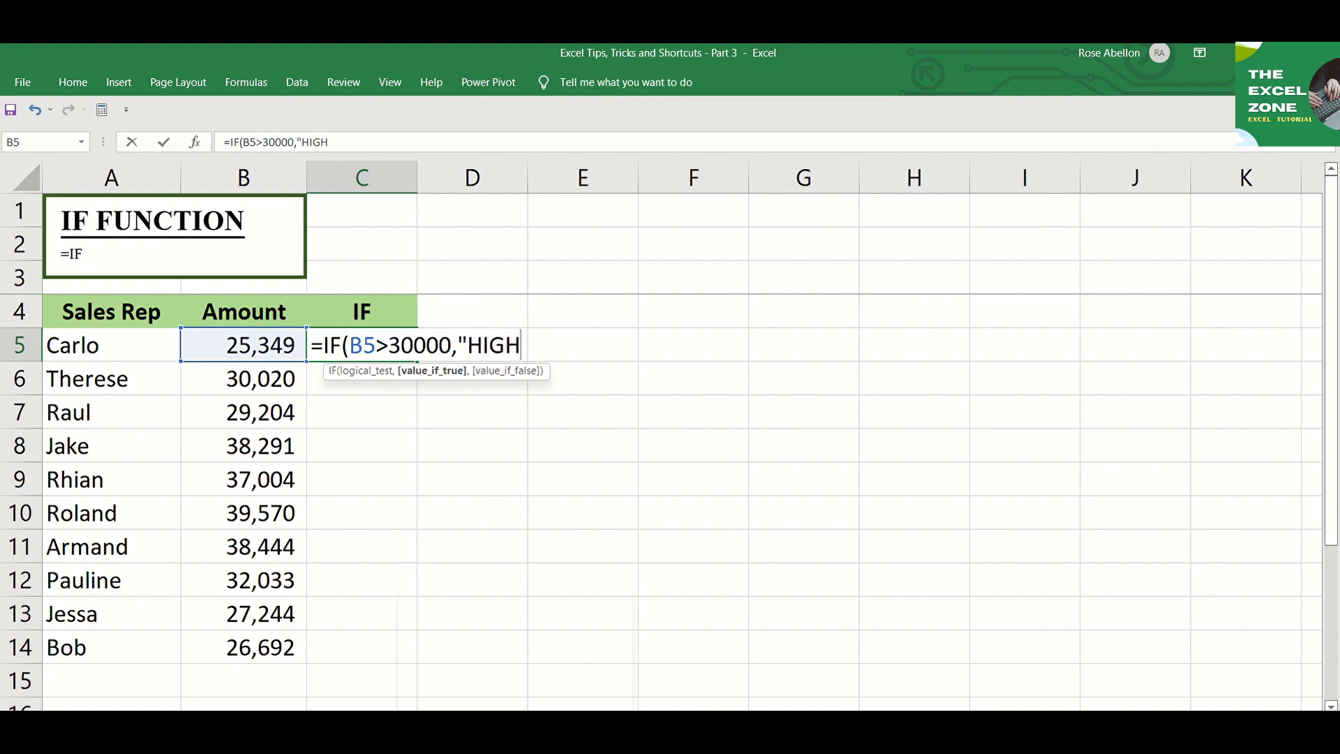
{"action": "type", "text": "\","}
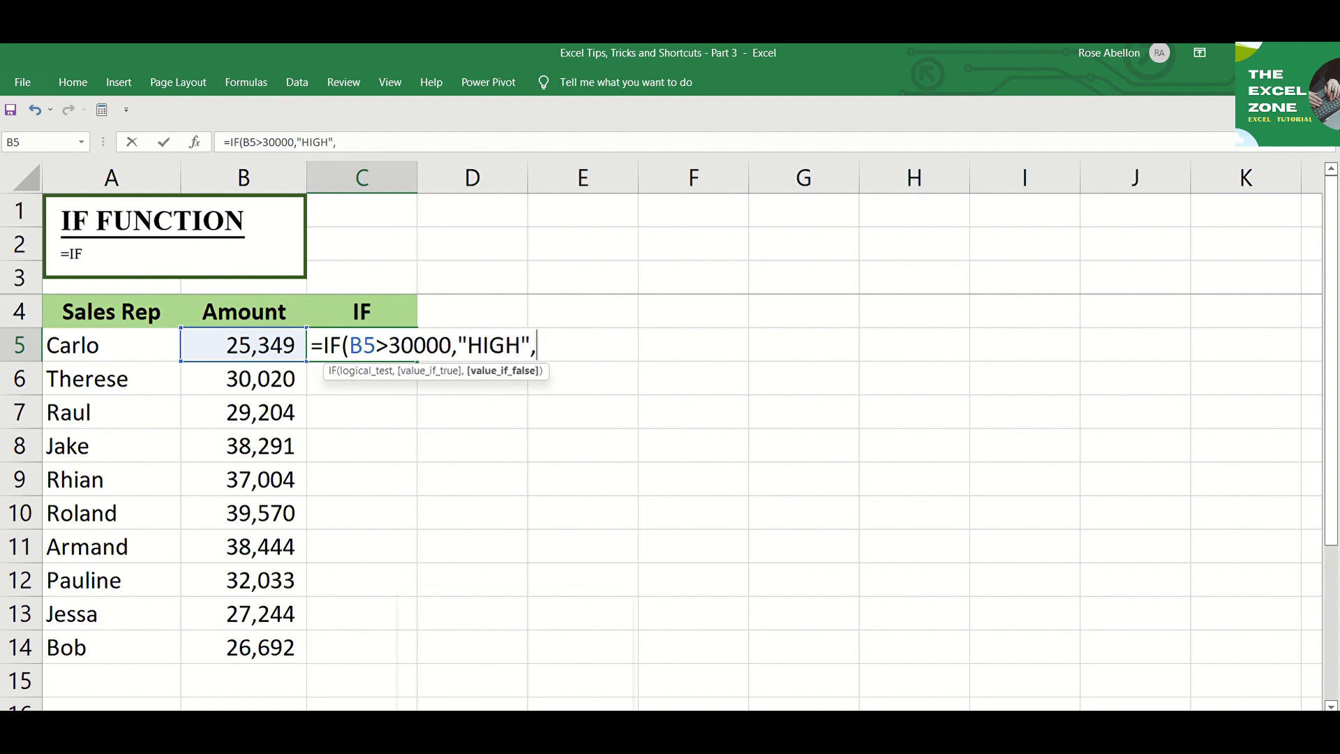
{"action": "type", "text": "\"LOW\""}
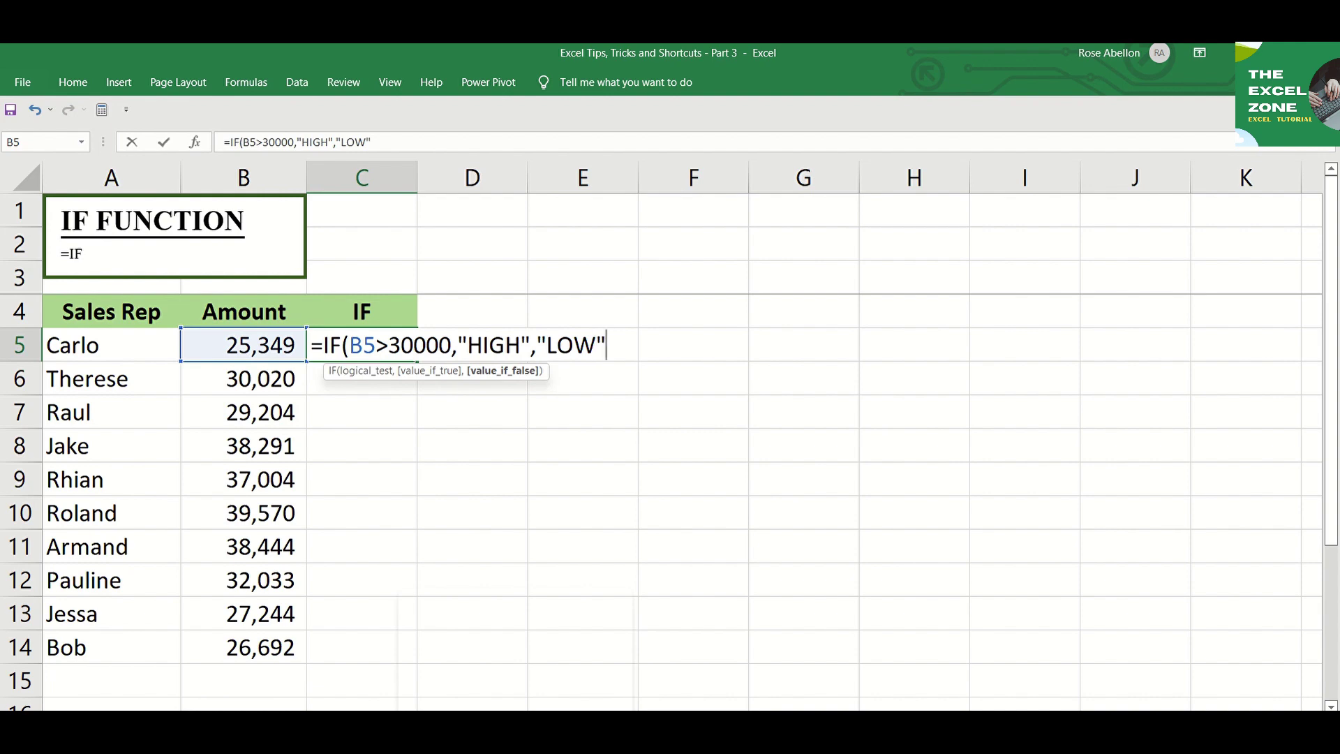
{"action": "key", "text": "Return"}
Copy the IF formula from C5 to C6:C14 for the remaining sales reps.
{"action": "key", "text": "Up"}
{"action": "key", "text": "ctrl+c"}
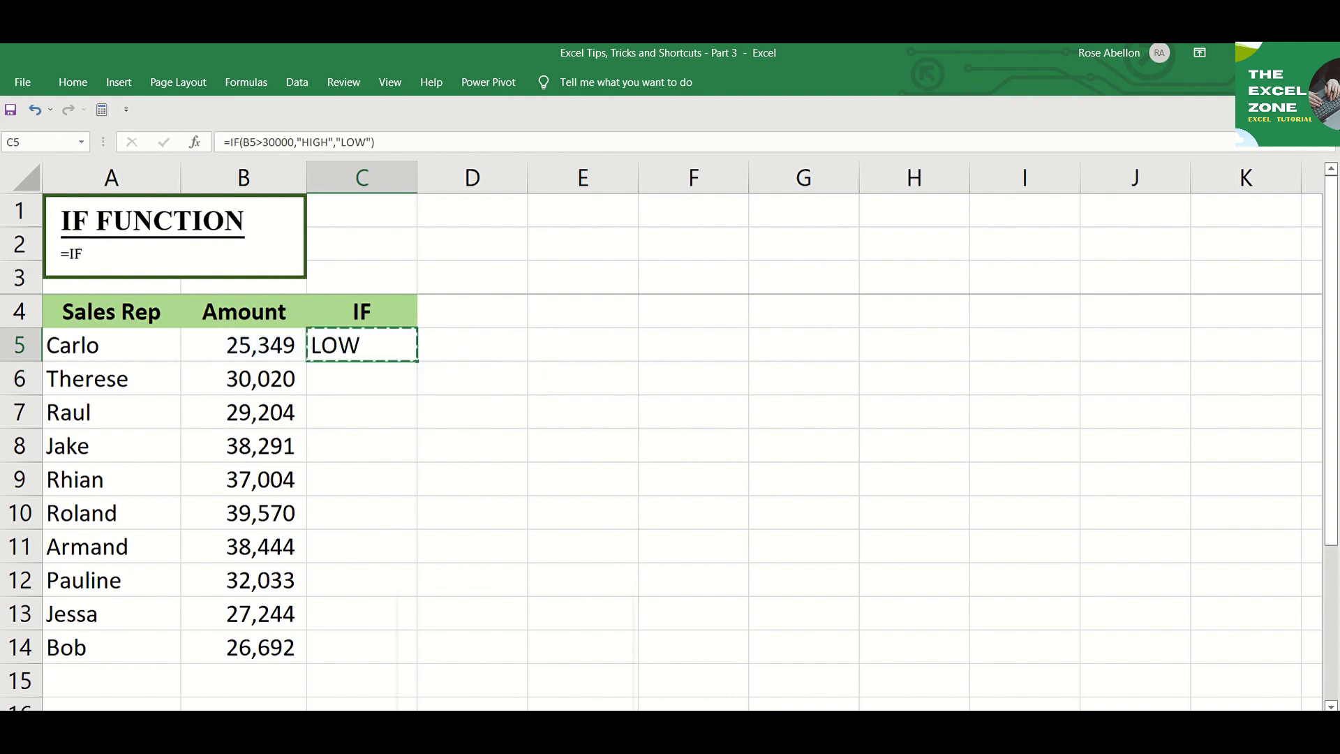
{"action": "key", "text": "Down"}
{"action": "key", "text": "shift+Down"}
{"action": "key", "text": "shift+Down"}
{"action": "key", "text": "shift+Down"}
{"action": "key", "text": "shift+Down"}
{"action": "key", "text": "shift+Down"}
{"action": "key", "text": "shift+Down"}
{"action": "key", "text": "shift+Down"}
{"action": "key", "text": "shift+Down"}
{"action": "key", "text": "ctrl+v"}
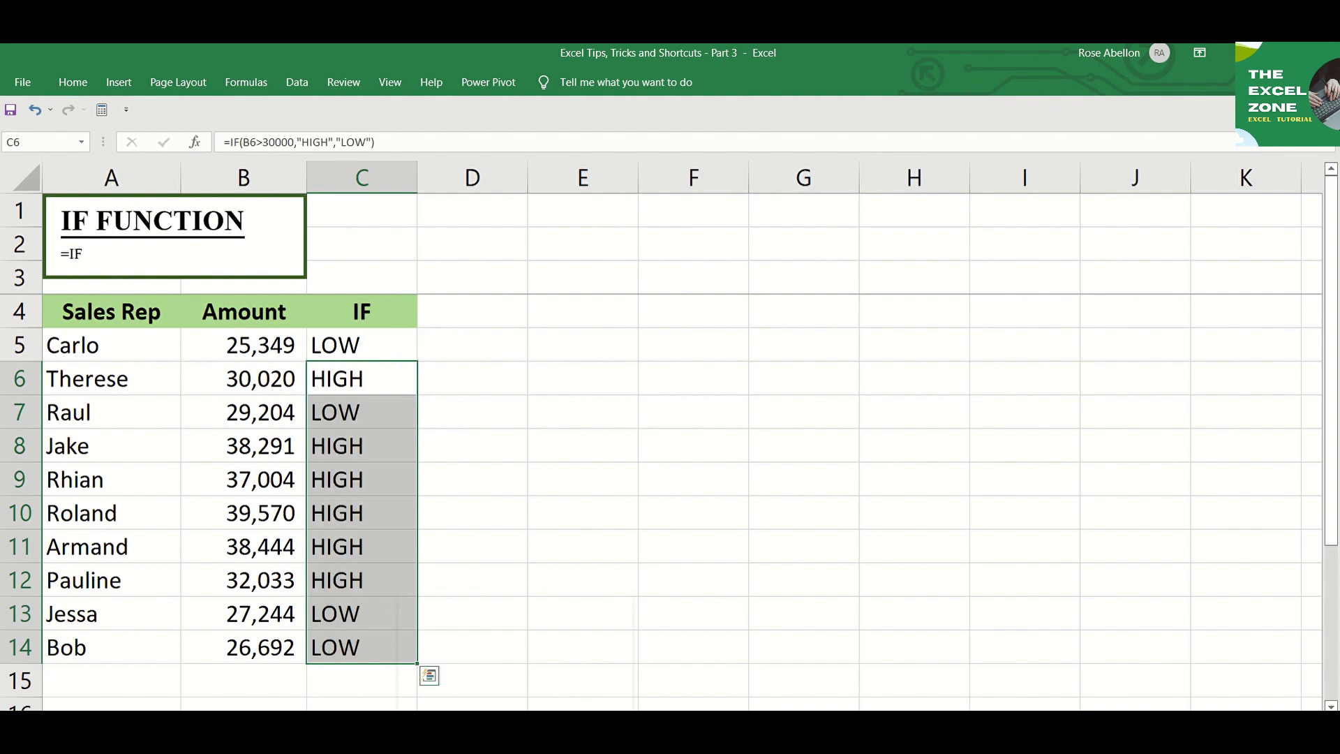
{"action": "key", "text": "Down"}
{"action": "key", "text": "ctrl+Down"}
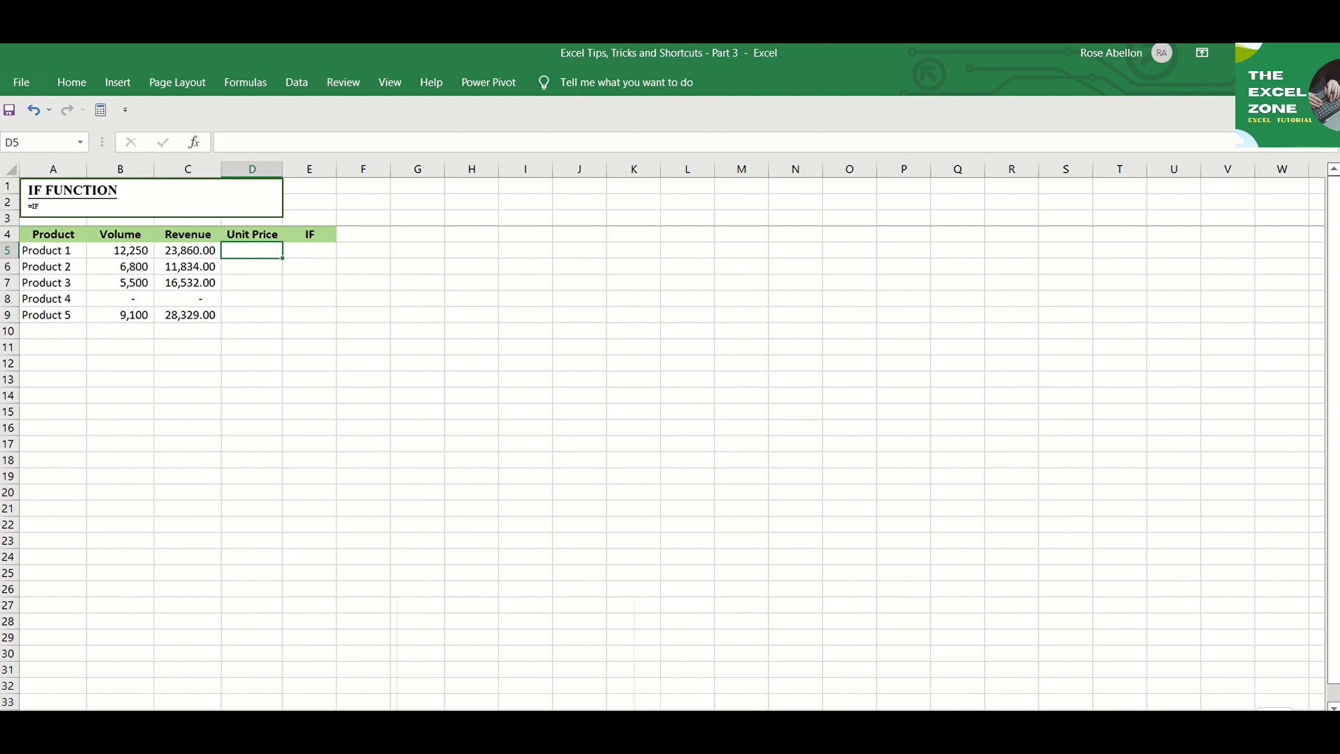
On the IF FUNCTION sheet with the products, enter =C5/B5 in D5 to calculate Product 1's unit price.
{"action": "scroll", "coordinate": [664, 436], "scroll_direction": "up", "scroll_amount": 6}
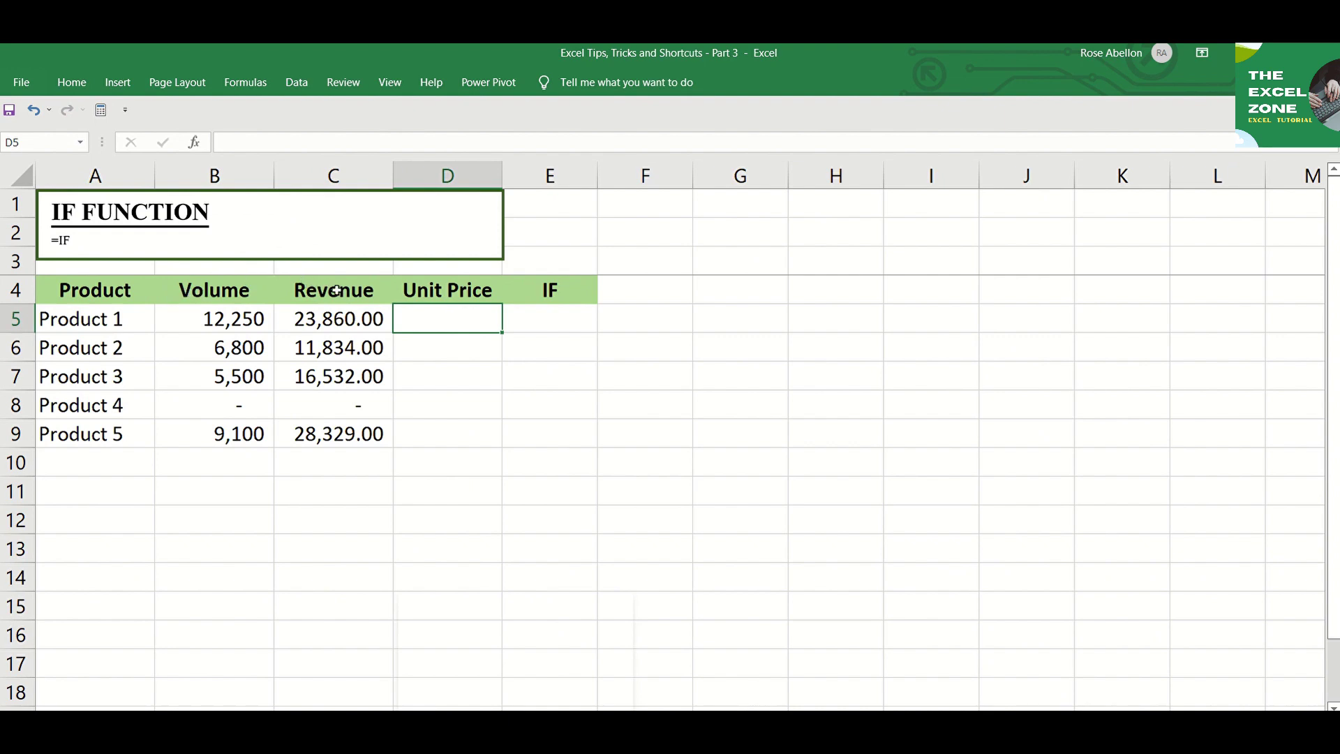
{"action": "left_click", "coordinate": [438, 305]}
{"action": "type", "text": "="}
{"action": "key", "text": "Left"}
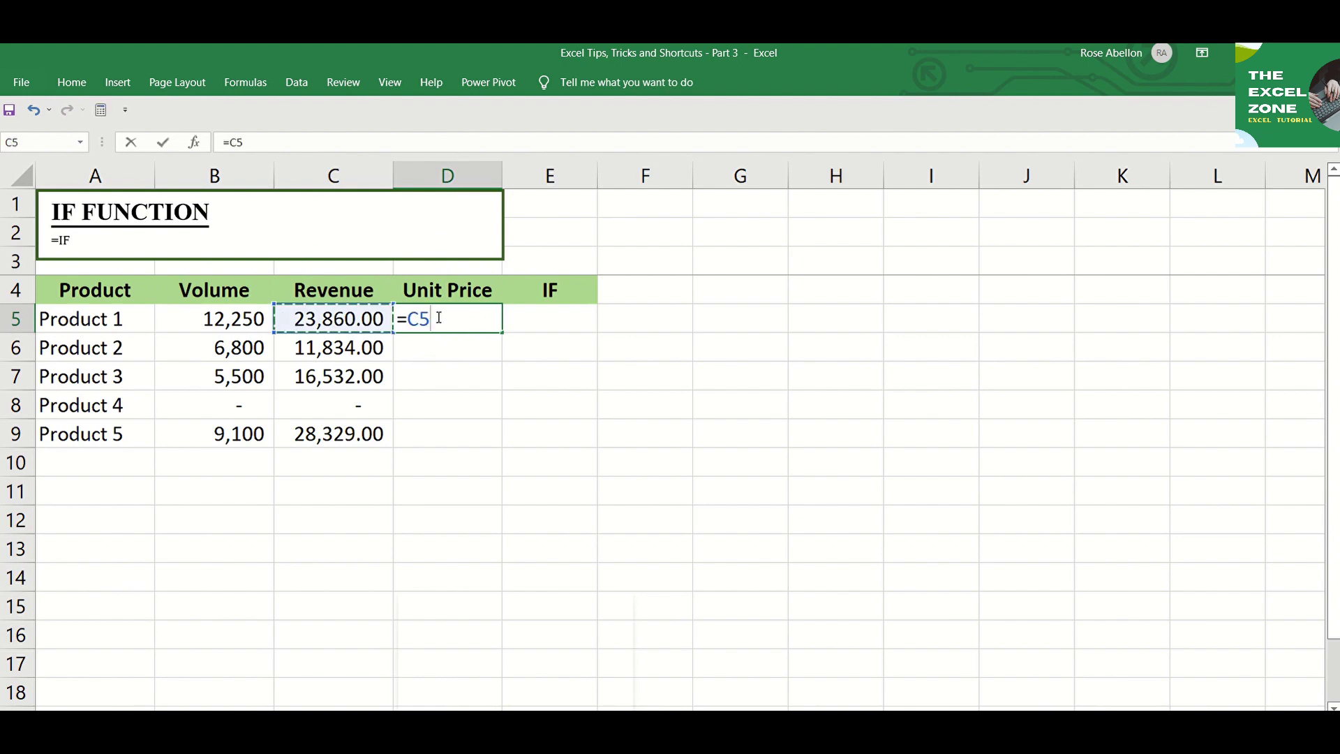
{"action": "type", "text": "/"}
{"action": "key", "text": "Left"}
{"action": "key", "text": "Left"}
{"action": "key", "text": "Return"}
{"action": "key", "text": "Up"}
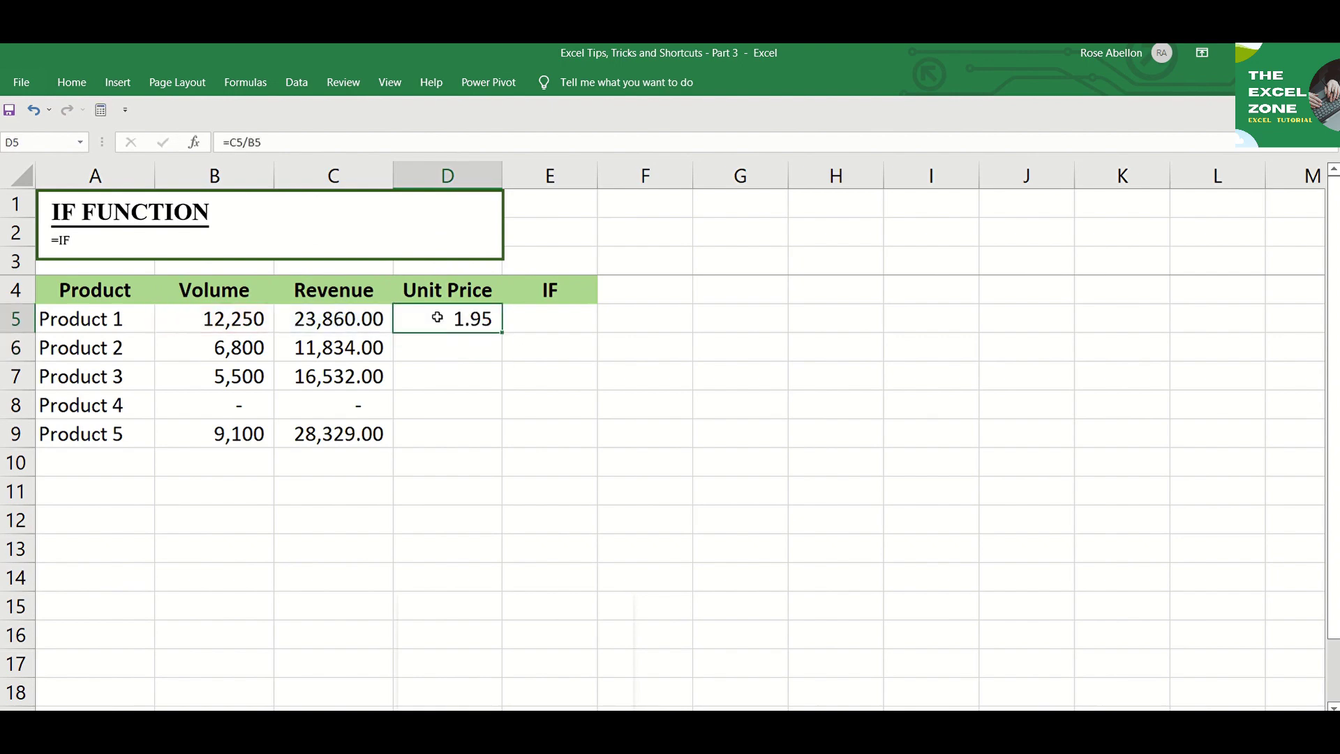
Copy the Unit Price formula from D5 to D6:D9 and check the formula for Product 4.
{"action": "key", "text": "ctrl+c"}
{"action": "key", "text": "Down"}
{"action": "key", "text": "shift+Down"}
{"action": "key", "text": "shift+Down"}
{"action": "key", "text": "shift+Down"}
{"action": "key", "text": "ctrl+v"}
{"action": "key", "text": "Escape"}
{"action": "key", "text": "Down"}
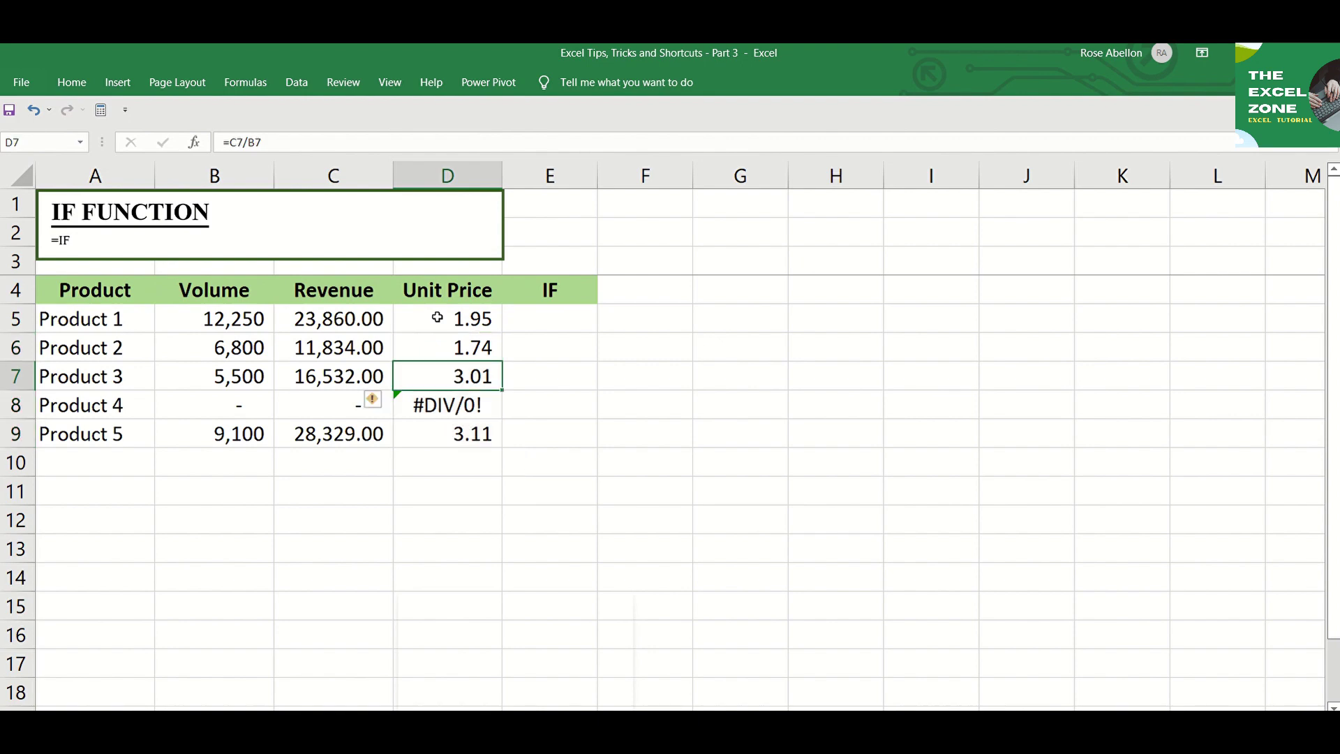
{"action": "key", "text": "Down"}
{"action": "key", "text": "ctrl"}
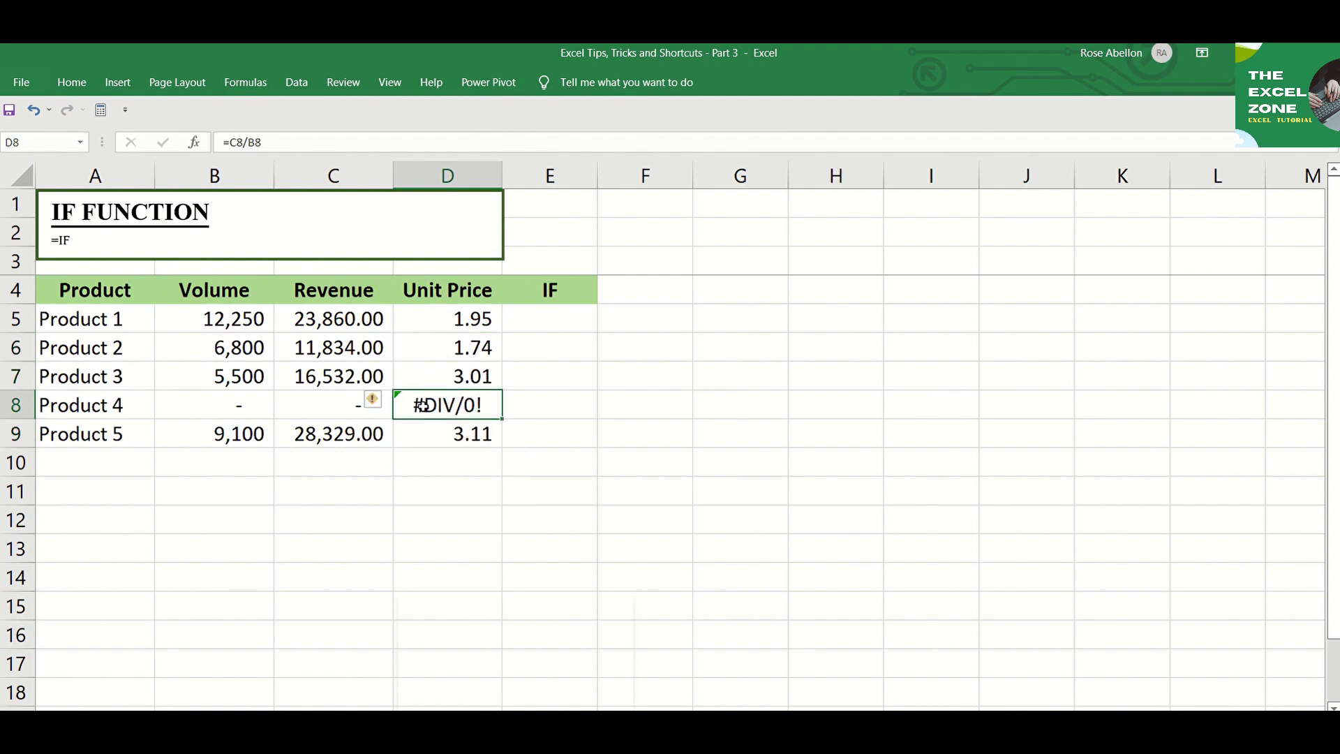
Insert the IF function in E5 with logical test B5=0, value if true 0 and value if false C5/B5.
{"action": "left_click", "coordinate": [535, 319]}
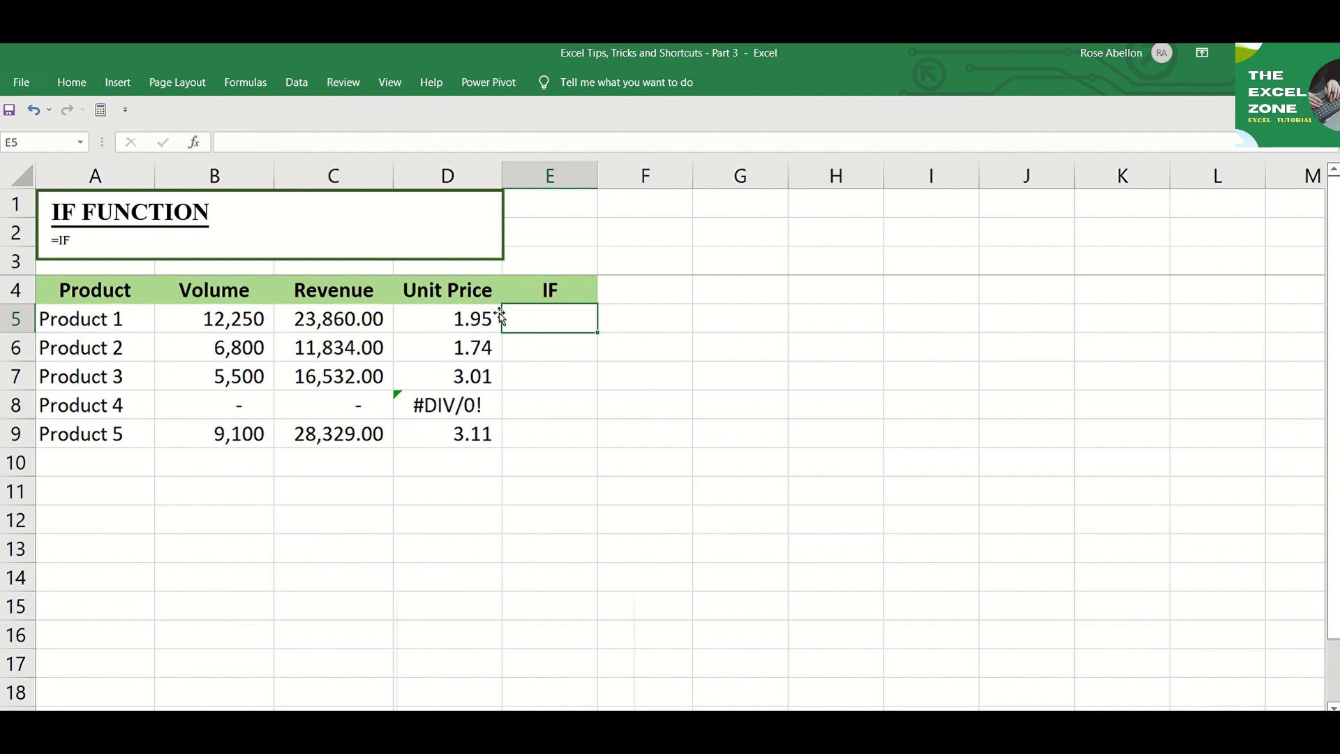
{"action": "left_click", "coordinate": [196, 145]}
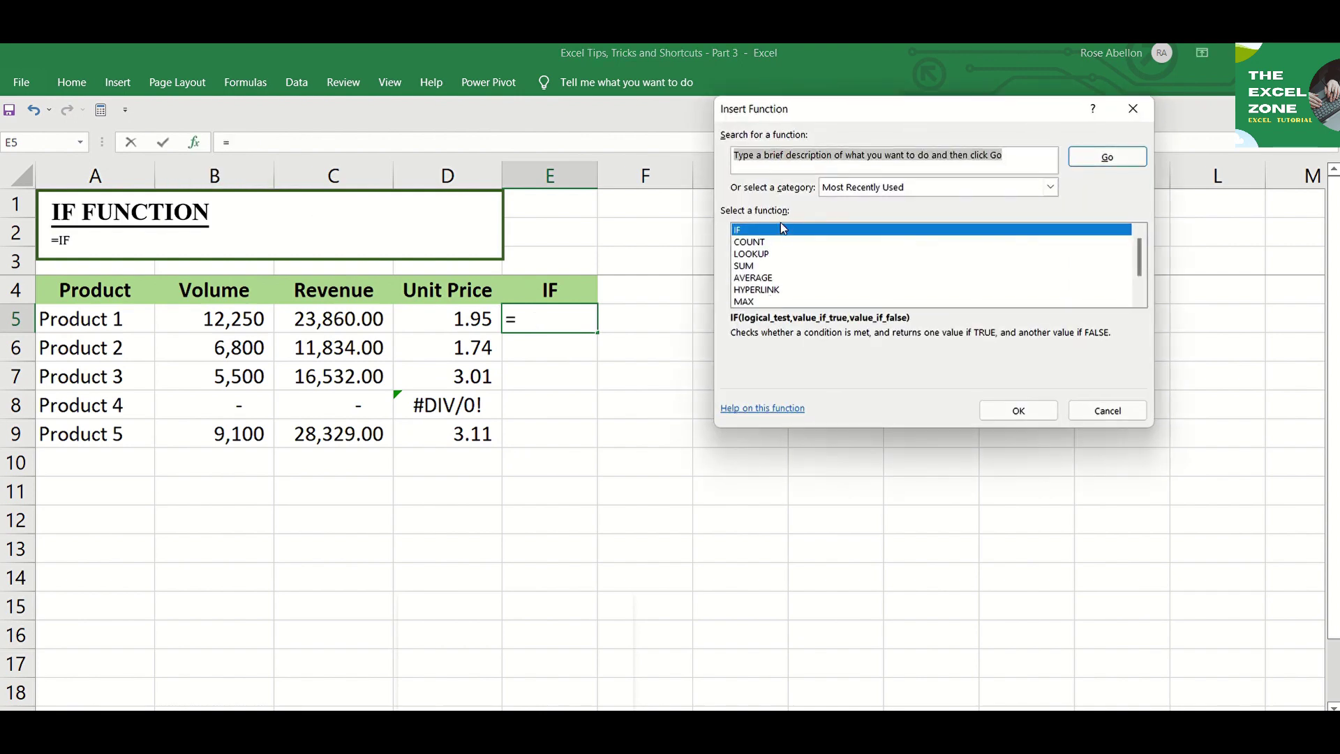
{"action": "left_click", "coordinate": [1018, 410]}
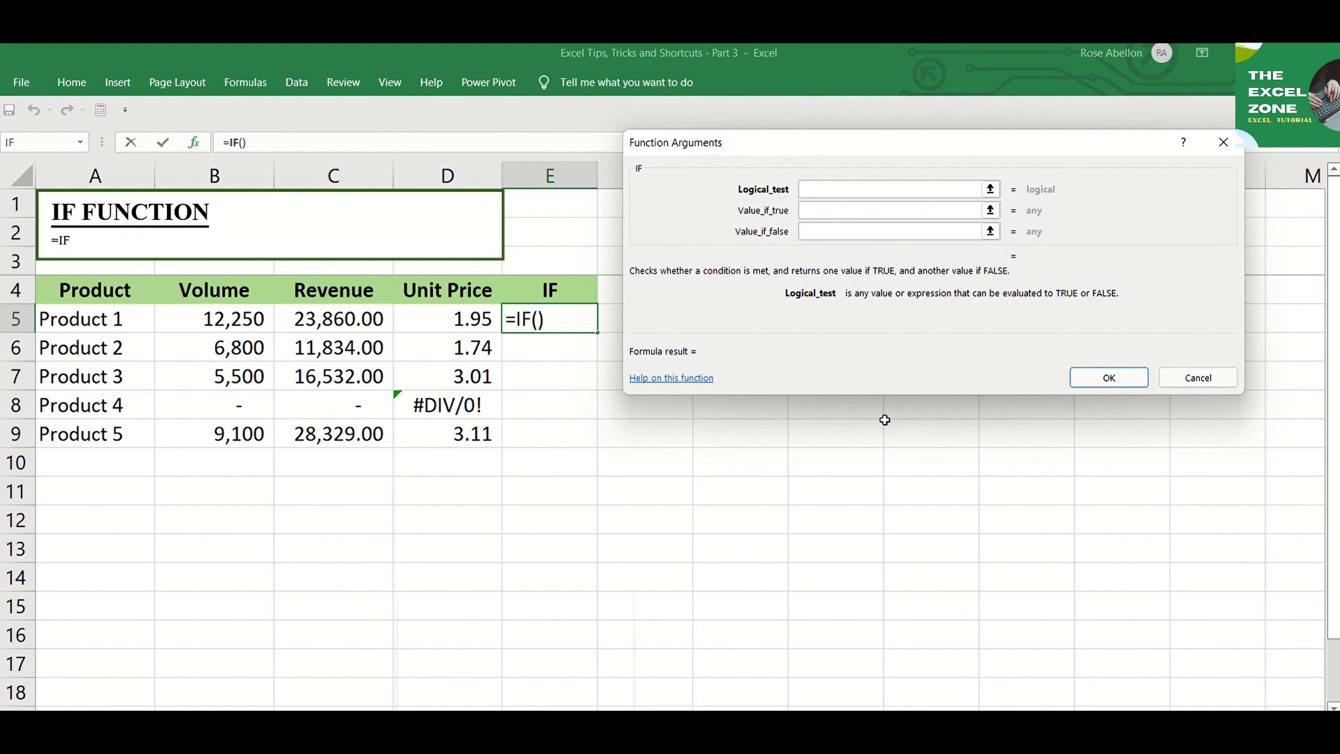
{"action": "left_click", "coordinate": [246, 319]}
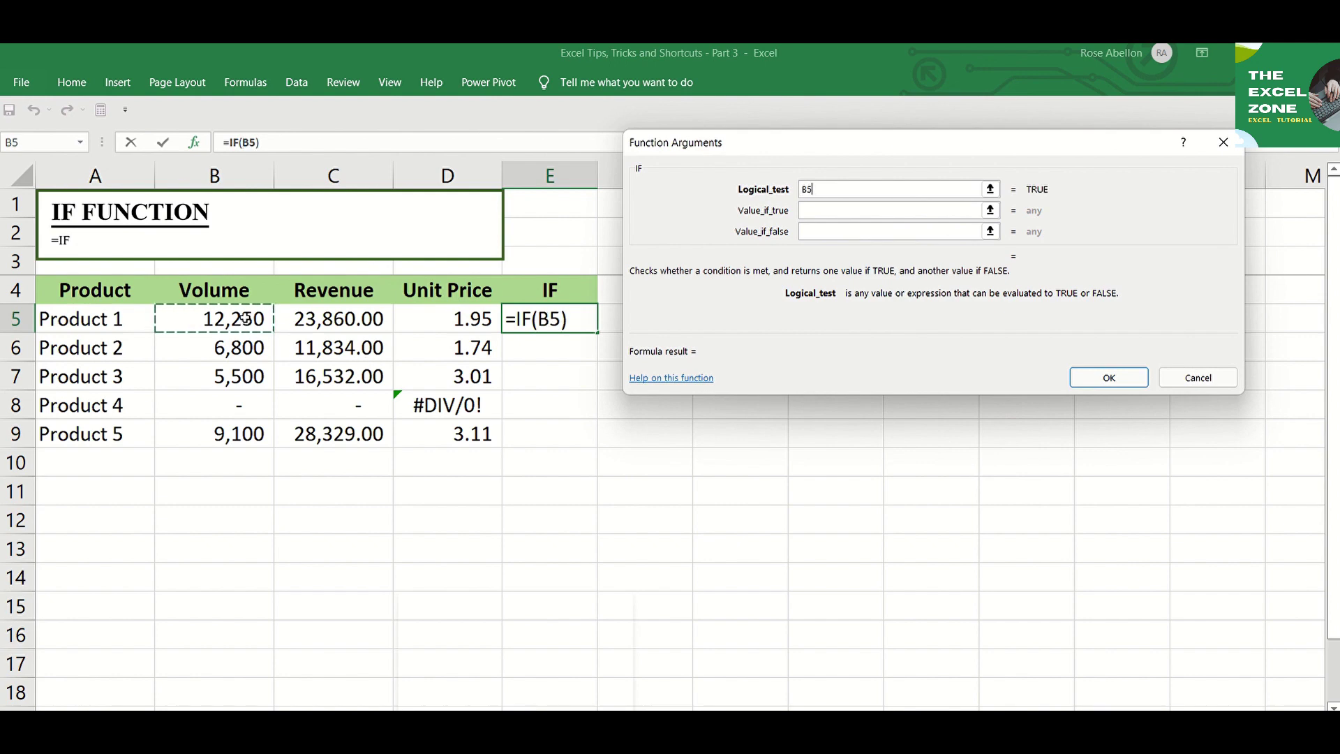
{"action": "type", "text": "=0"}
{"action": "key", "text": "Tab"}
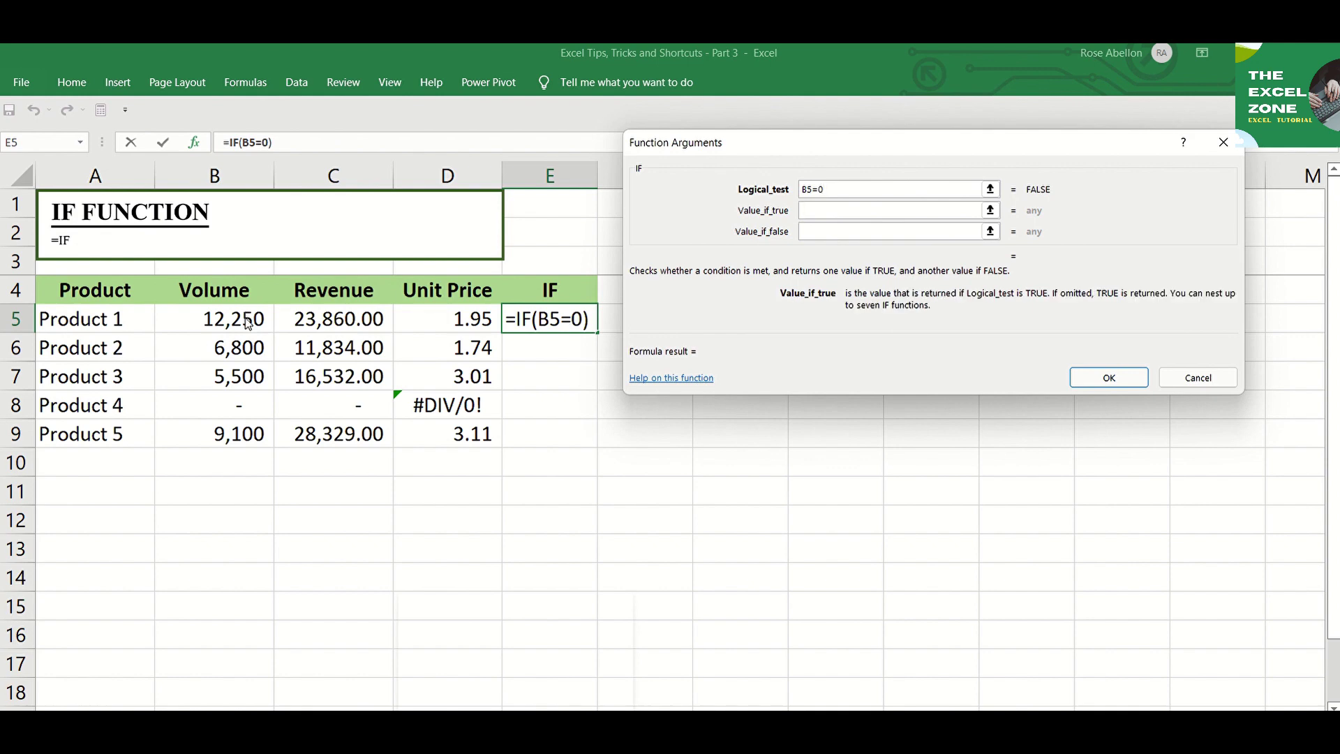
{"action": "type", "text": "0"}
{"action": "key", "text": "Tab"}
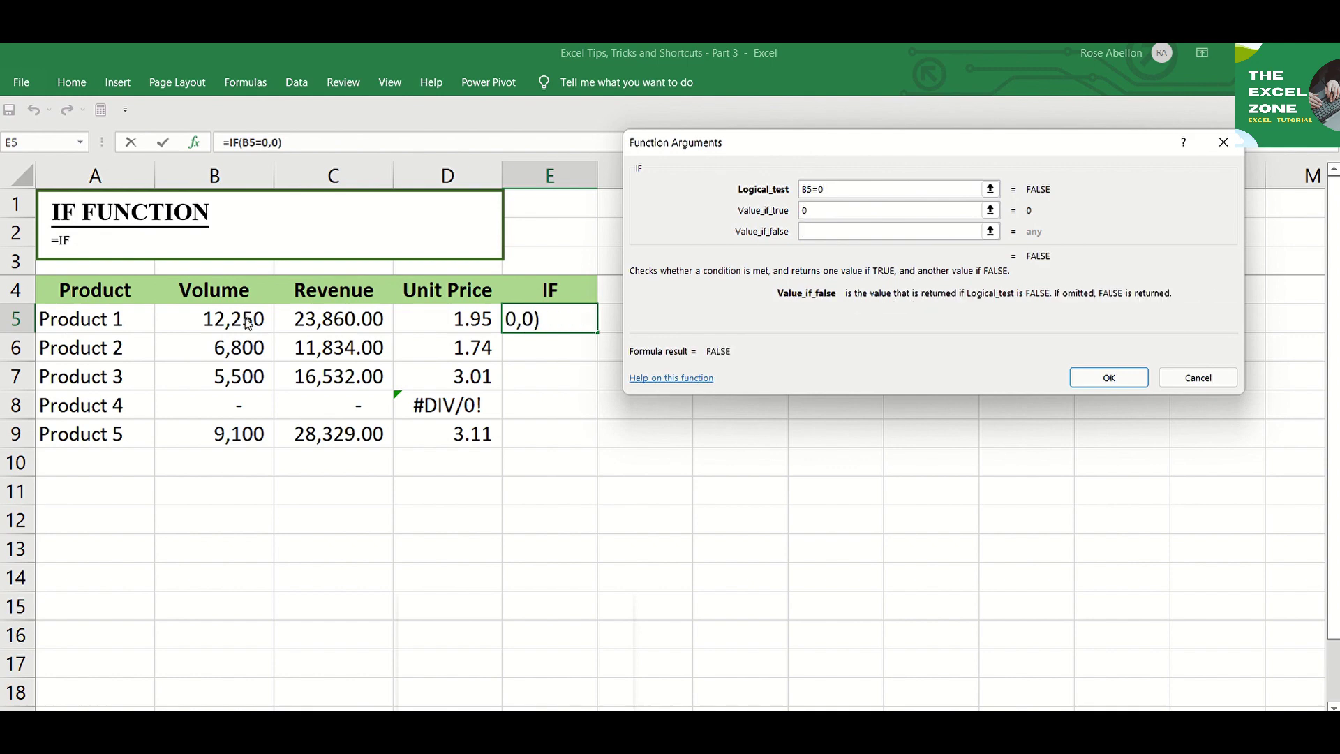
{"action": "left_click", "coordinate": [302, 319]}
{"action": "type", "text": "/"}
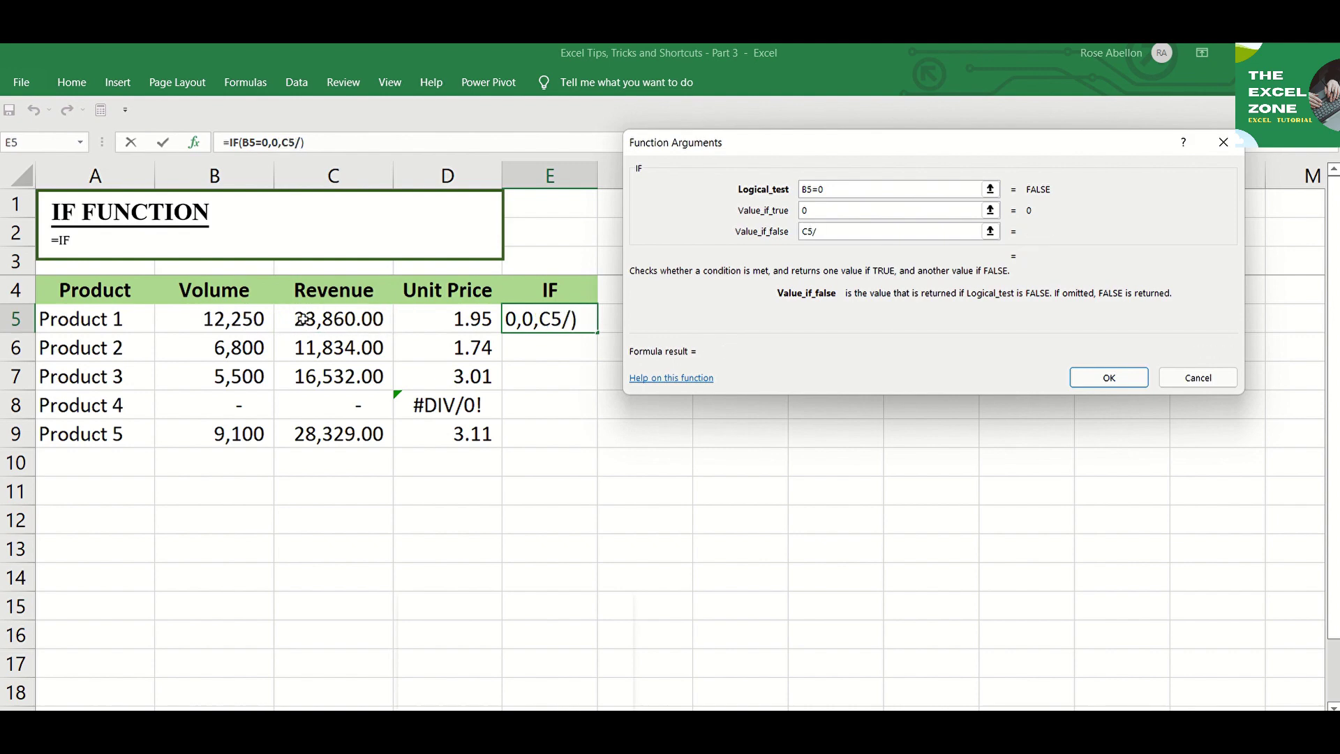
{"action": "left_click", "coordinate": [255, 316]}
{"action": "key", "text": "Return"}
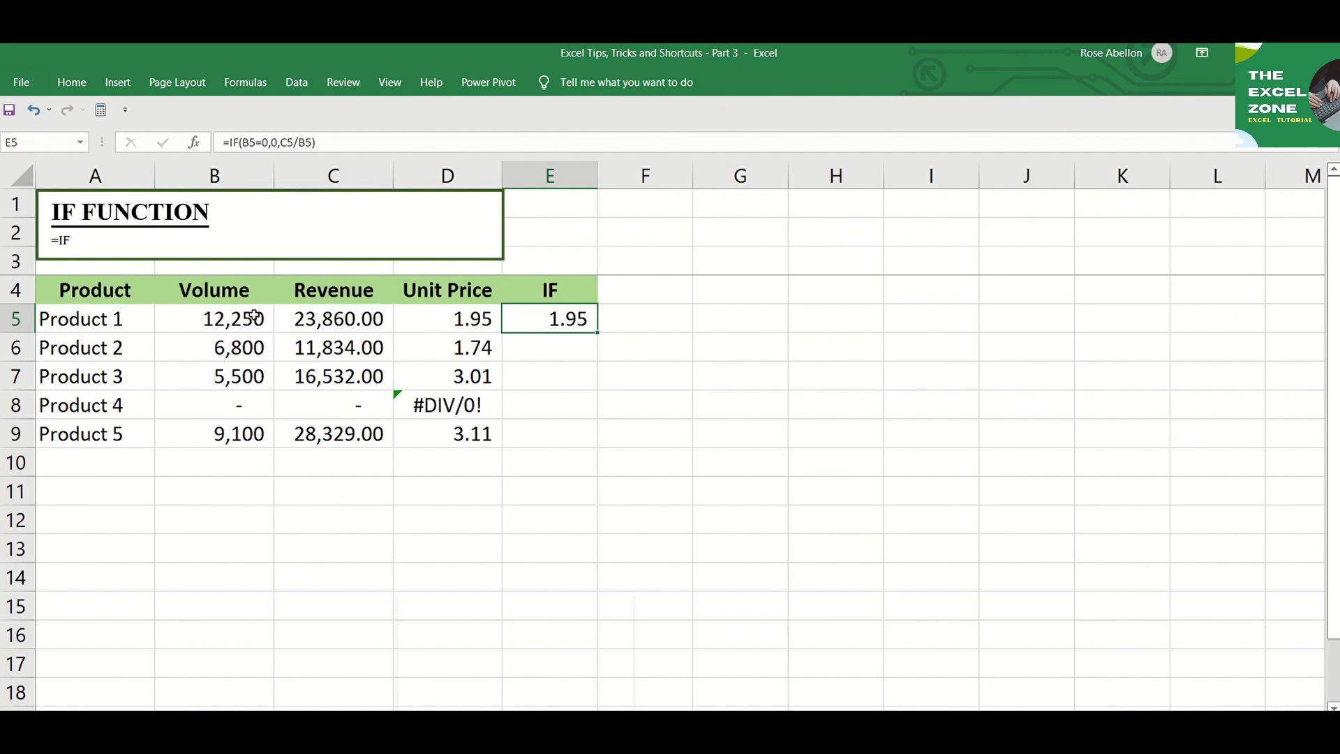
Copy the IF formula from E5 to E6:E9 and check the formula for Product 4.
{"action": "key", "text": "ctrl+c"}
{"action": "key", "text": "Down"}
{"action": "key", "text": "shift+Down"}
{"action": "key", "text": "shift+Down"}
{"action": "key", "text": "shift+Down"}
{"action": "key", "text": "ctrl+v"}
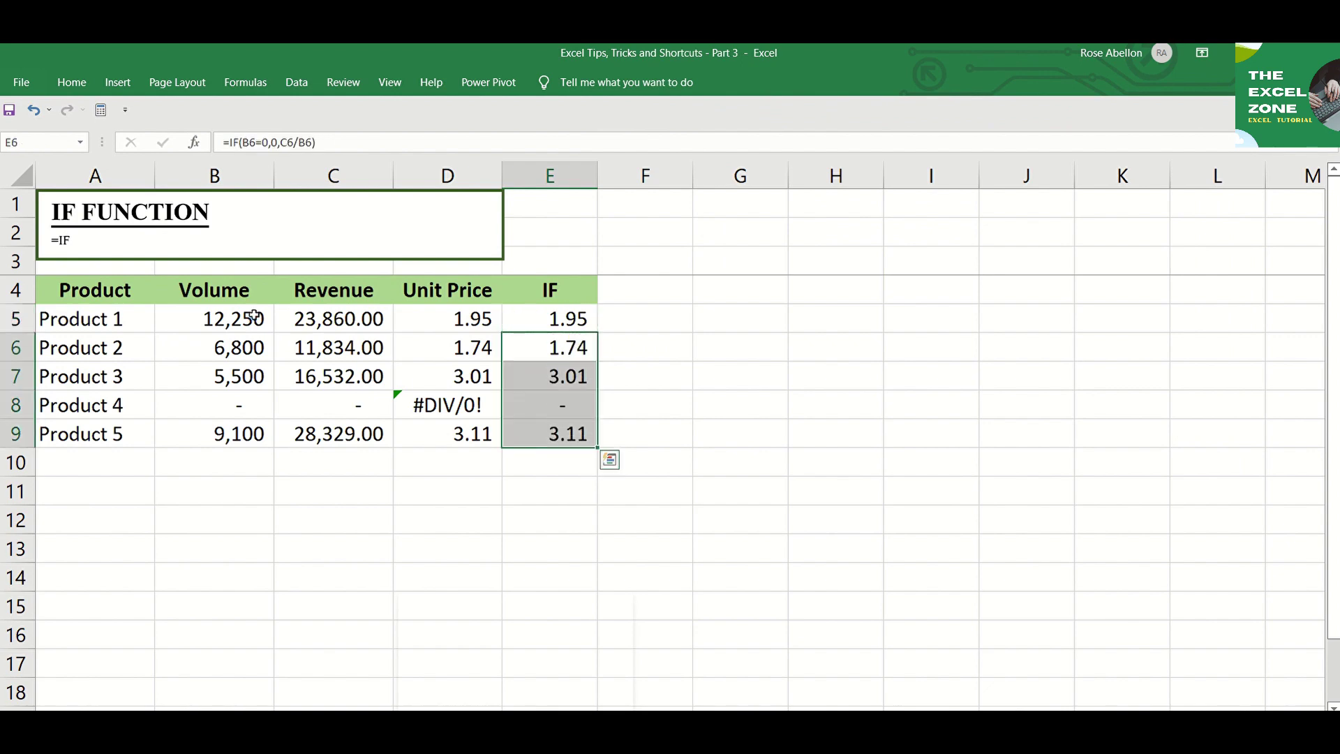
{"action": "left_click", "coordinate": [533, 401]}
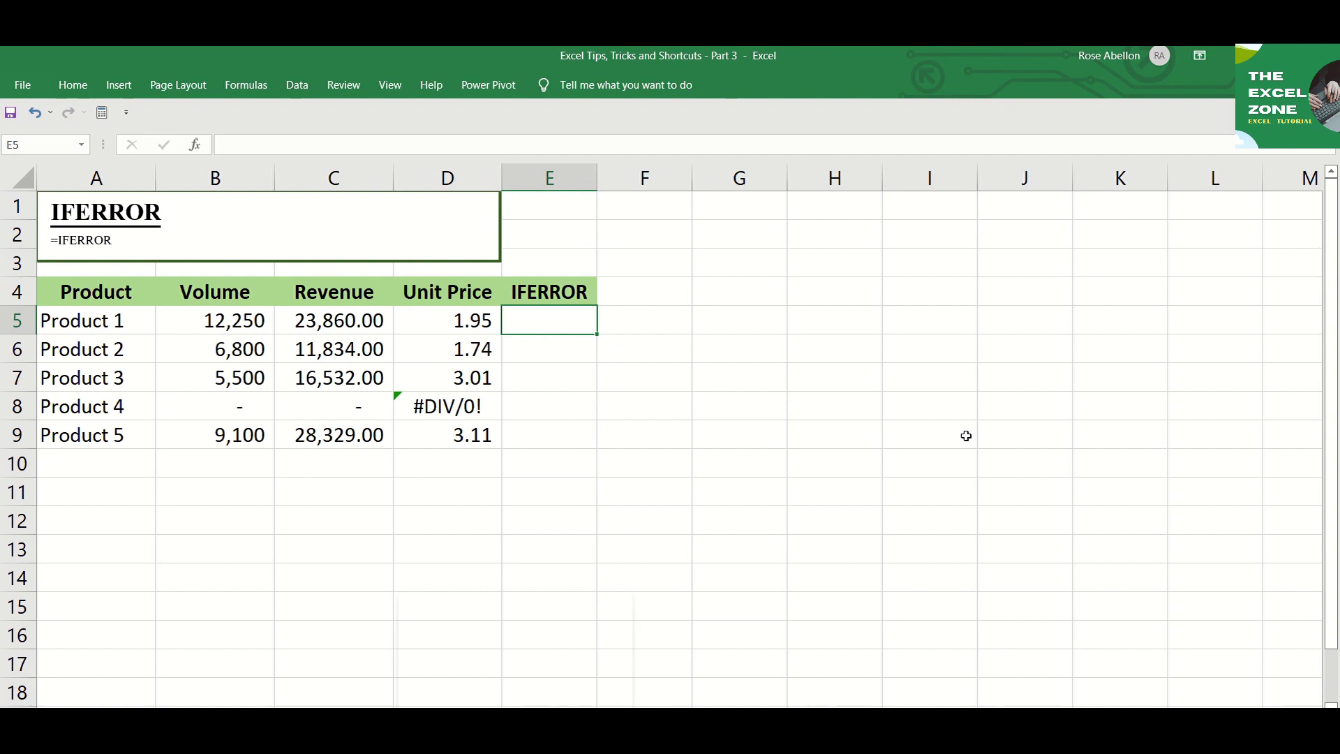
On the IFERROR sheet, enter =IFERROR(C5/B5,0) in E5 for Product 1.
{"action": "type", "text": "=IFERR"}
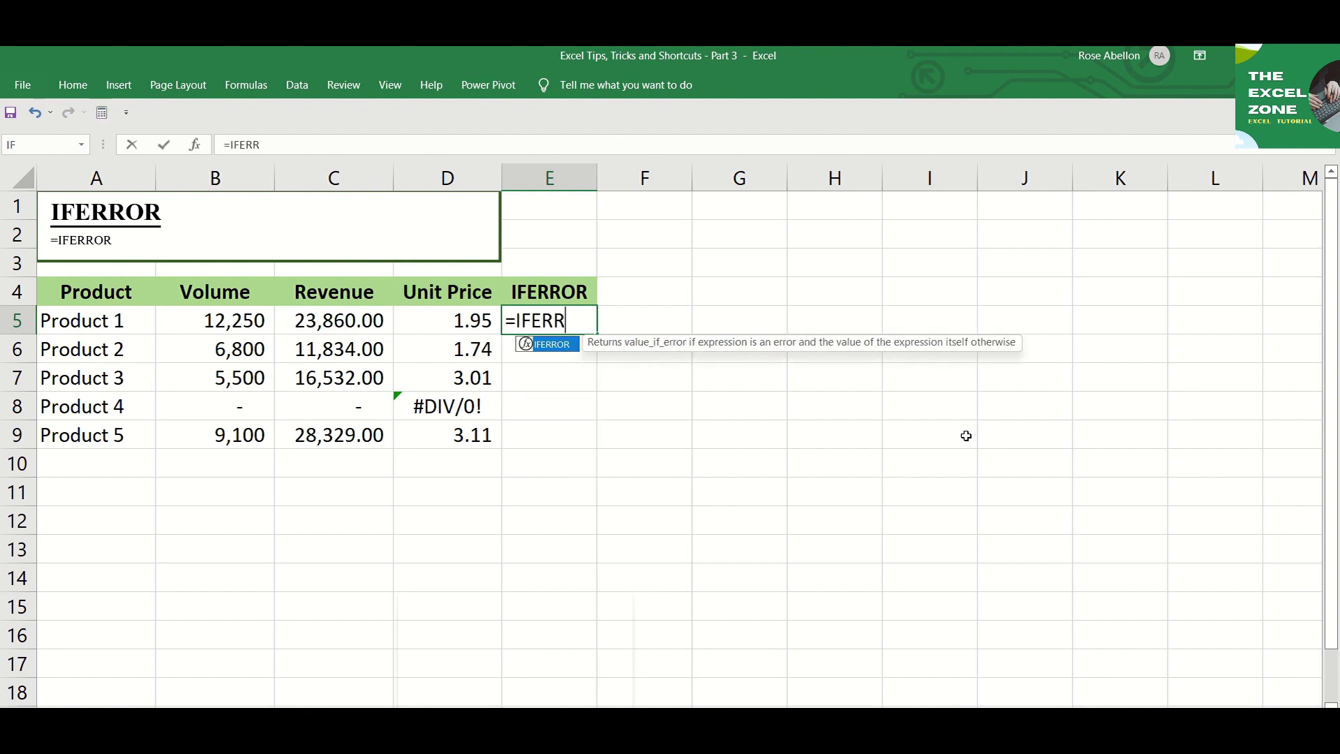
{"action": "key", "text": "Tab"}
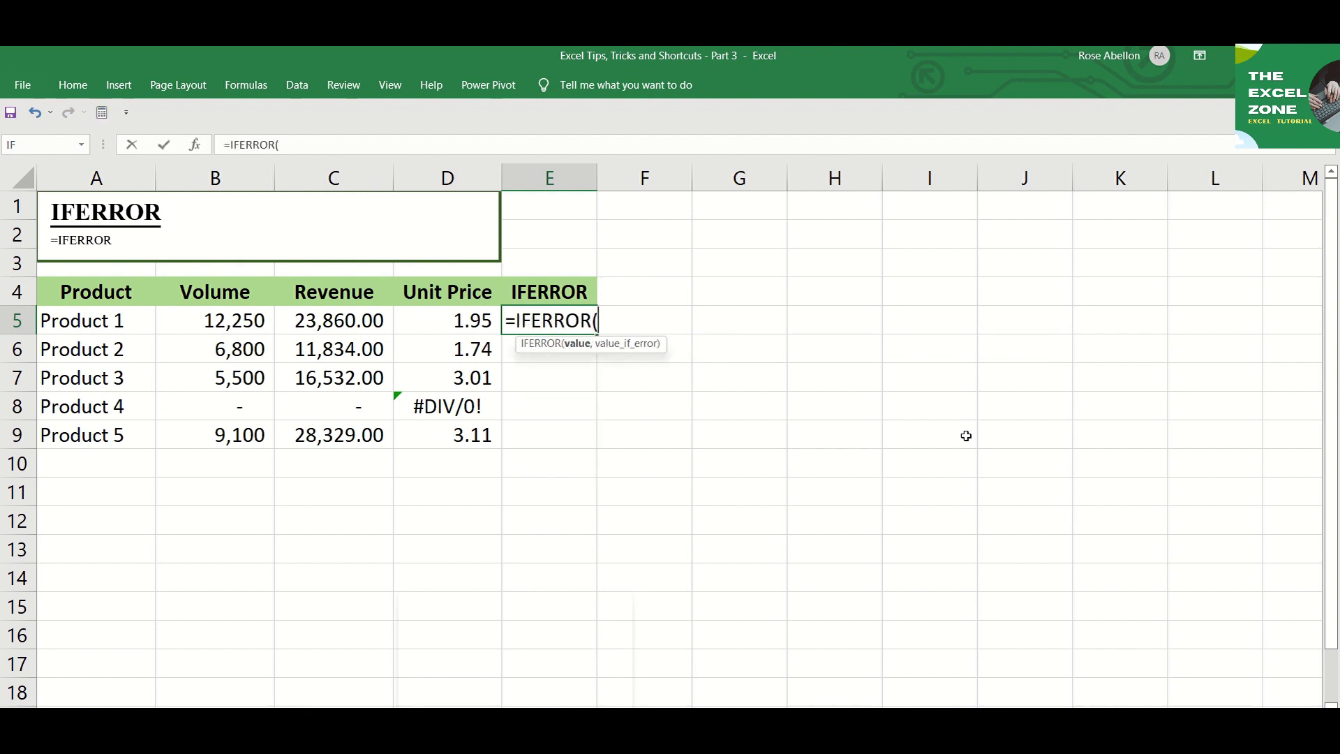
{"action": "key", "text": "Left"}
{"action": "key", "text": "Left"}
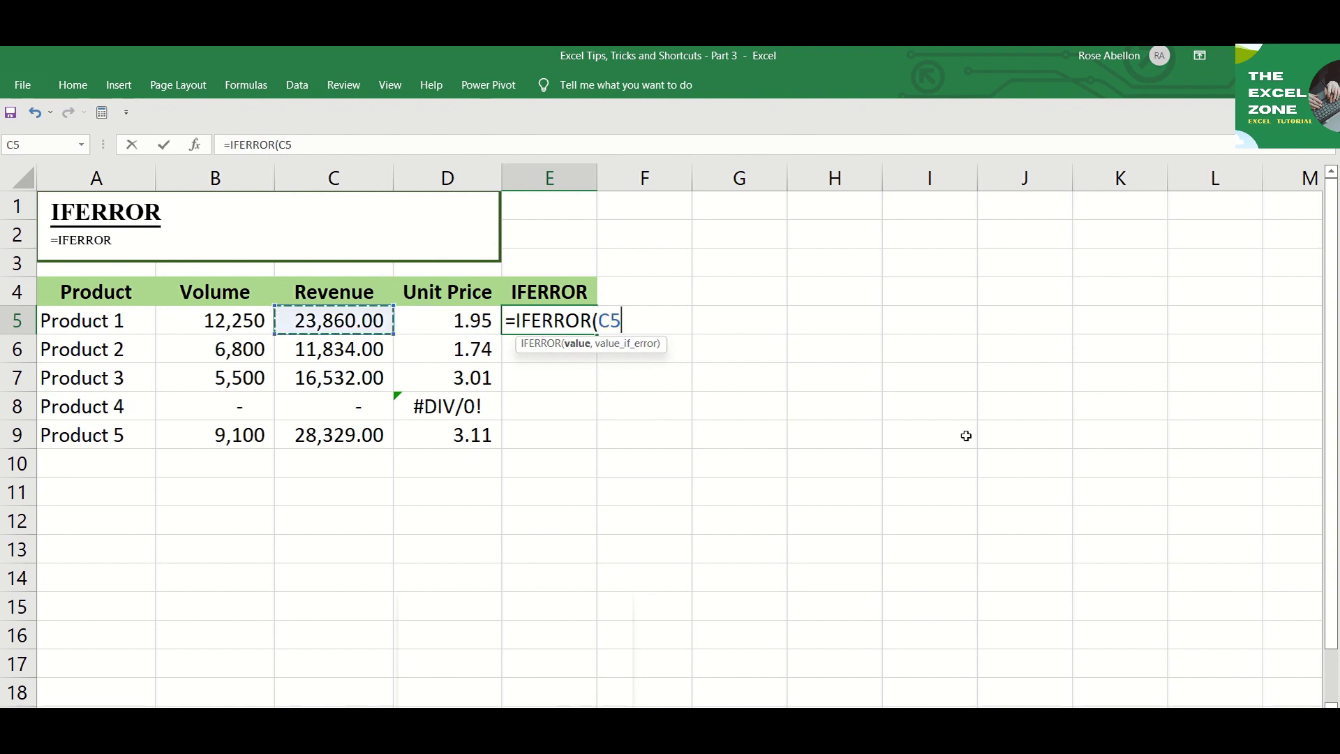
{"action": "type", "text": "/"}
{"action": "key", "text": "Left"}
{"action": "key", "text": "Left"}
{"action": "key", "text": "Left"}
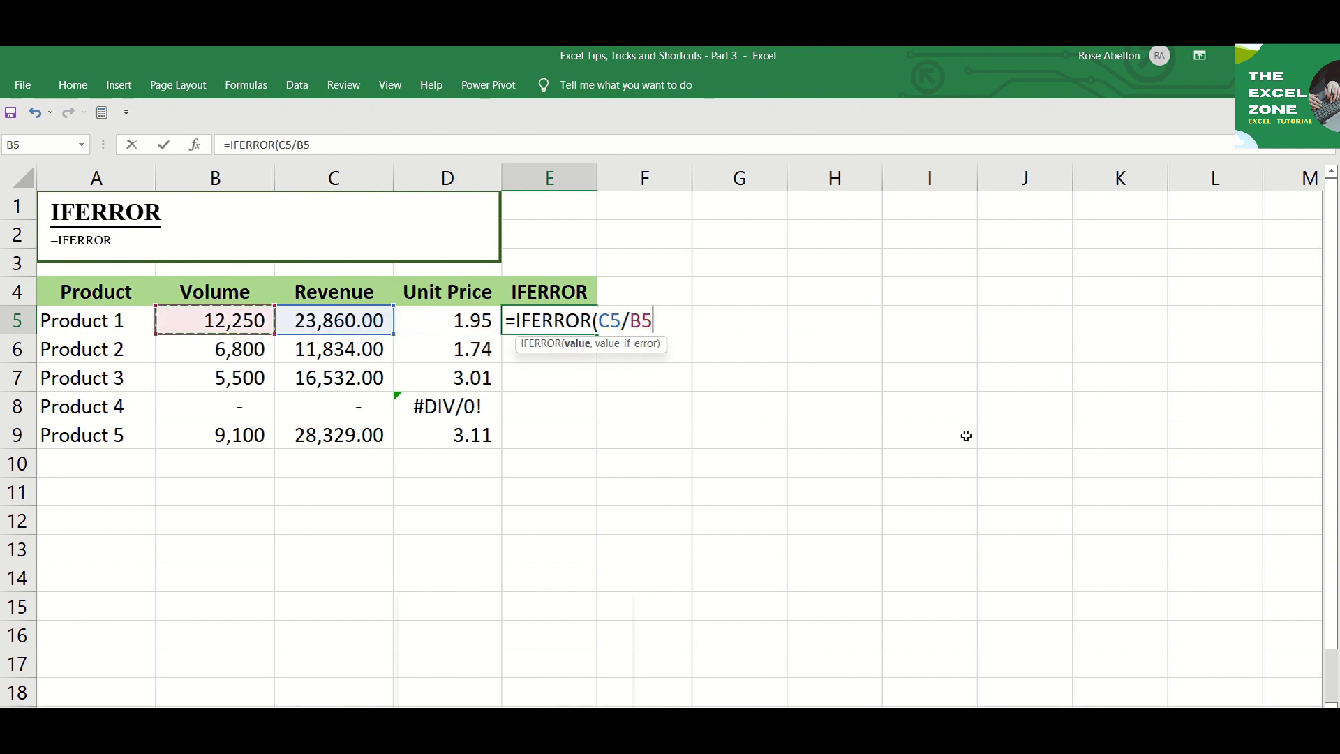
{"action": "type", "text": ","}
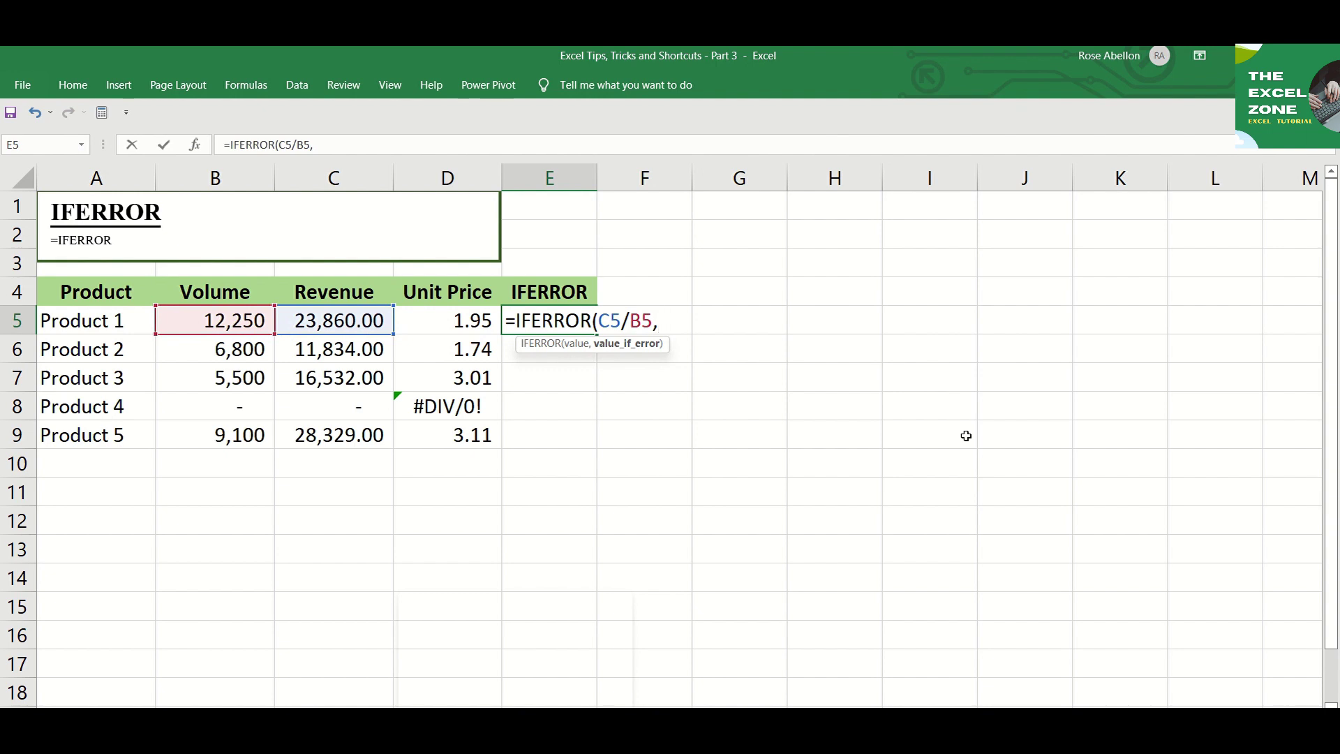
{"action": "type", "text": "0"}
{"action": "key", "text": "Return"}
{"action": "key", "text": "Up"}
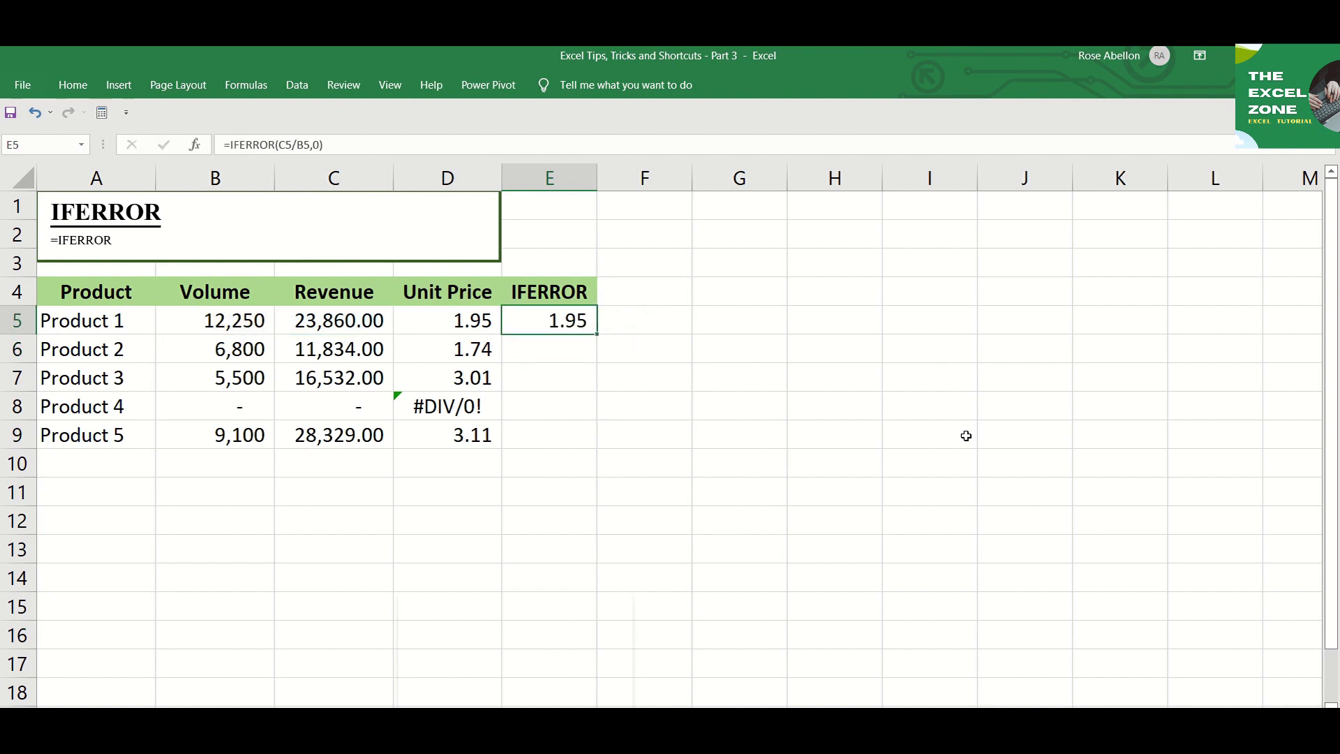
Copy the IFERROR formula from E5 to E6:E9 and check Product 4's formula in E8.
{"action": "key", "text": "ctrl+c"}
{"action": "key", "text": "Down"}
{"action": "key", "text": "shift+Down"}
{"action": "key", "text": "shift+Down"}
{"action": "key", "text": "shift+Down"}
{"action": "key", "text": "ctrl+v"}
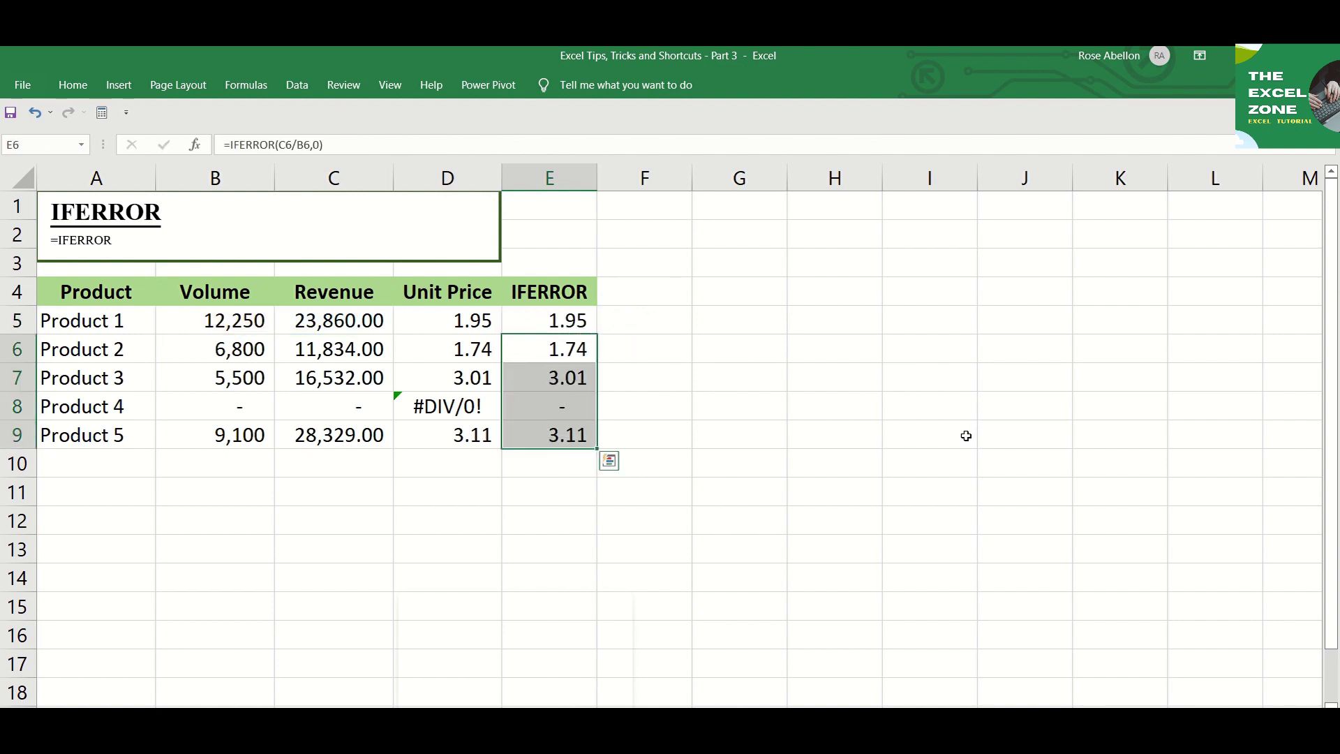
{"action": "key", "text": "Down"}
{"action": "key", "text": "Down"}
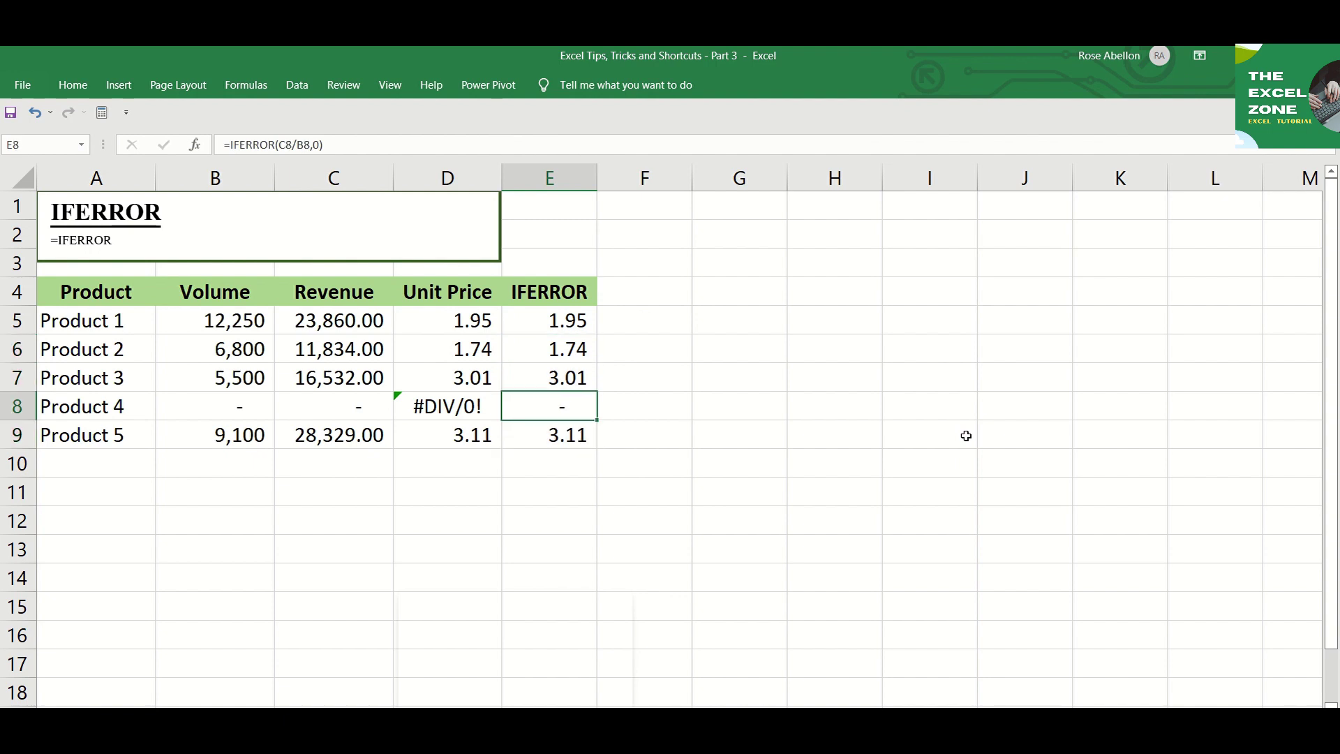